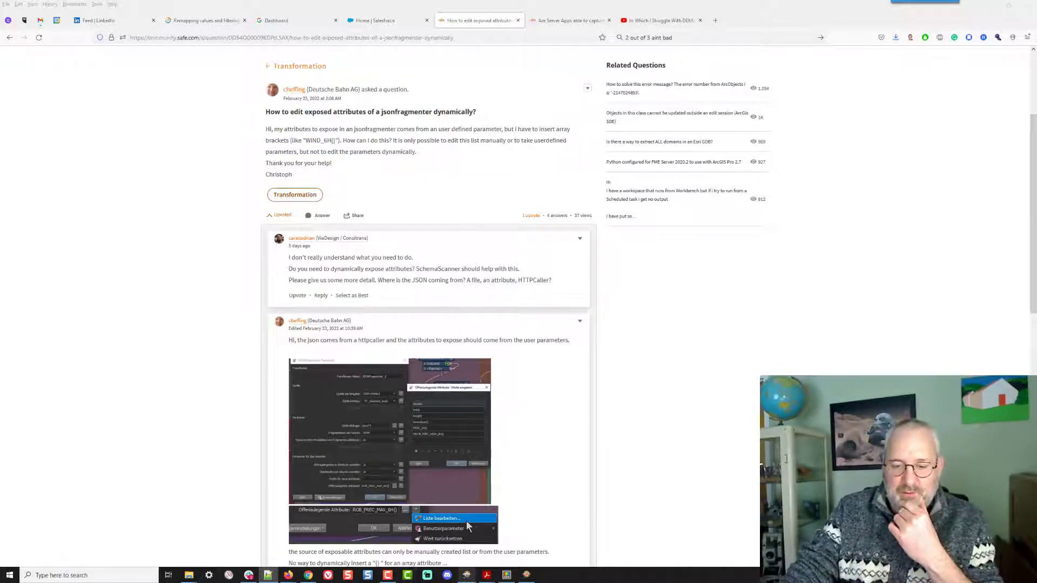
- Switch to FME Workbench and open the blank Main workspace canvas
click(467, 575)
click(510, 532)
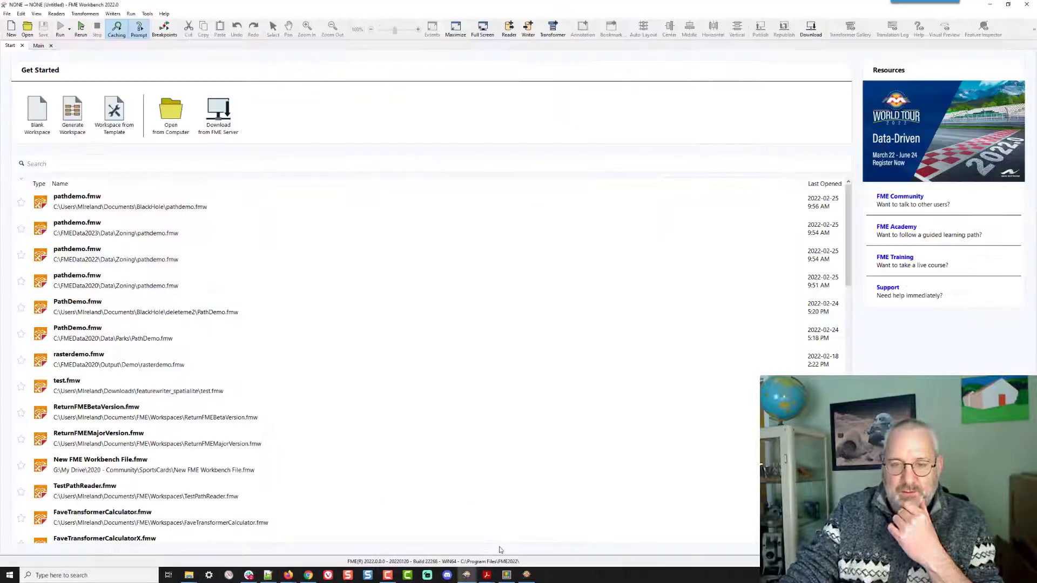
click(38, 46)
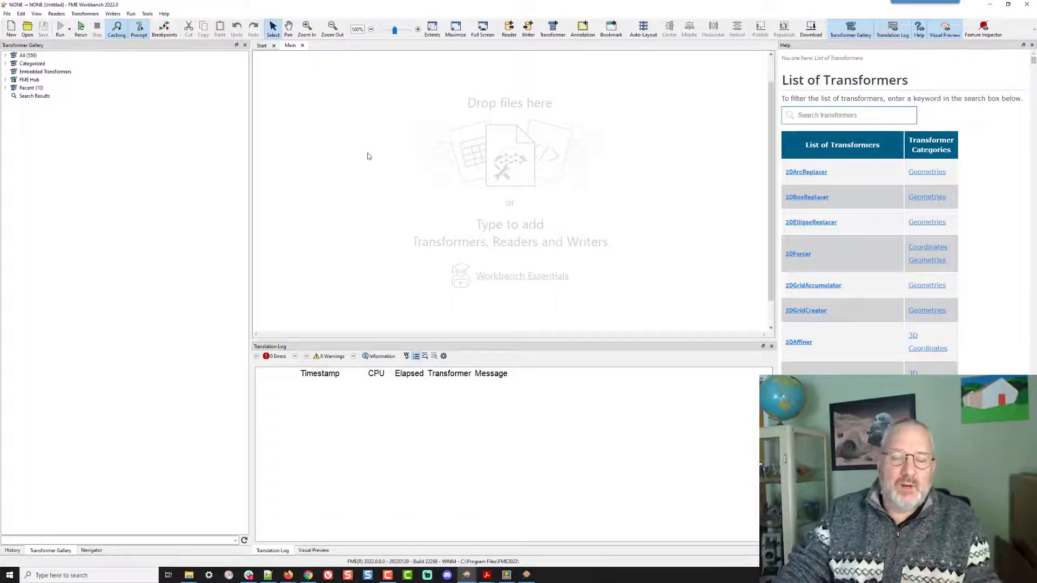
- Add a Creator transformer and a JSONFragmenter connected to it on the canvas
text(creat)
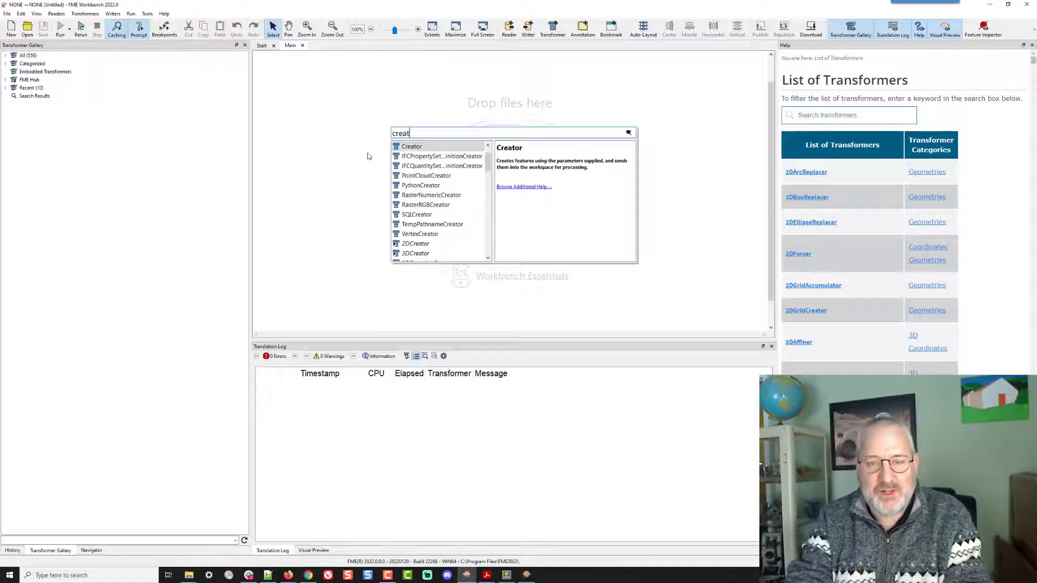
key(Return)
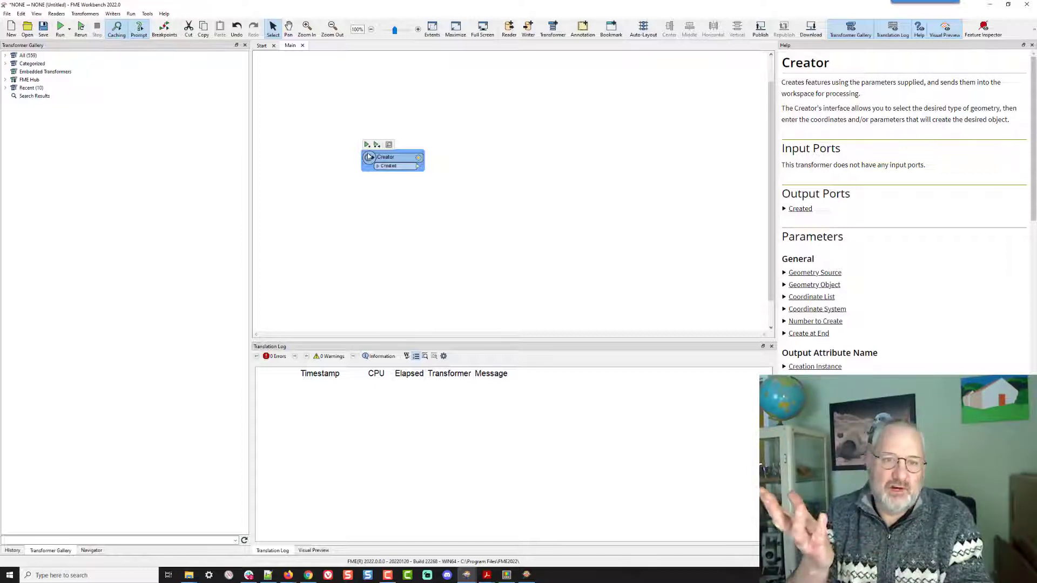
text(jso)
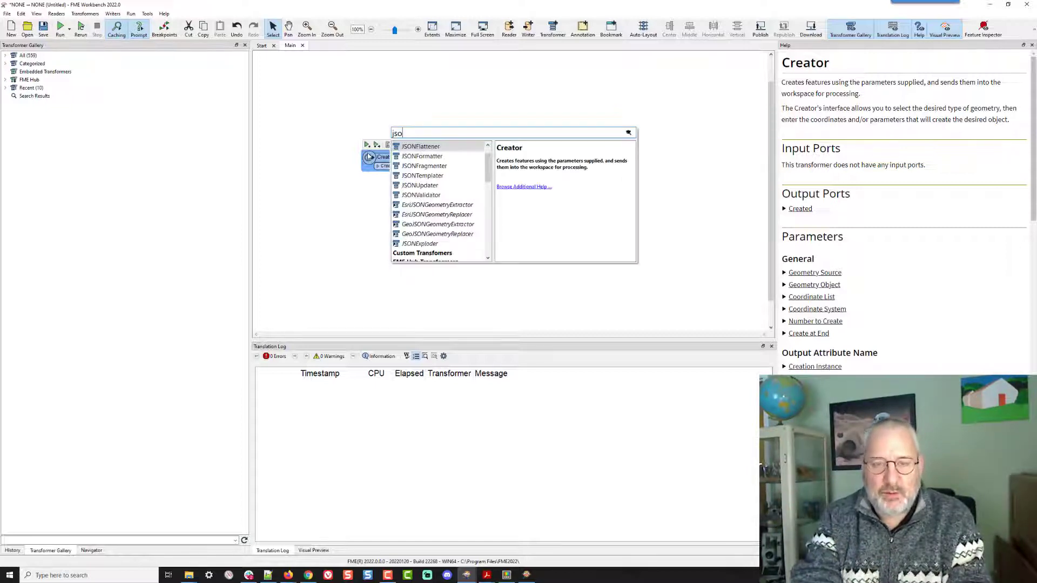
text(nf)
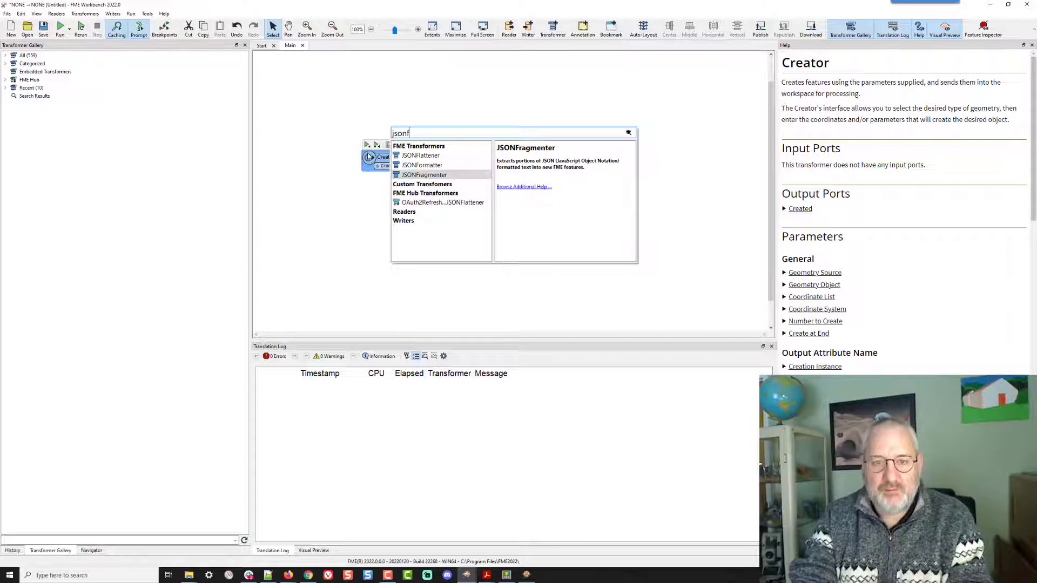
key(Return)
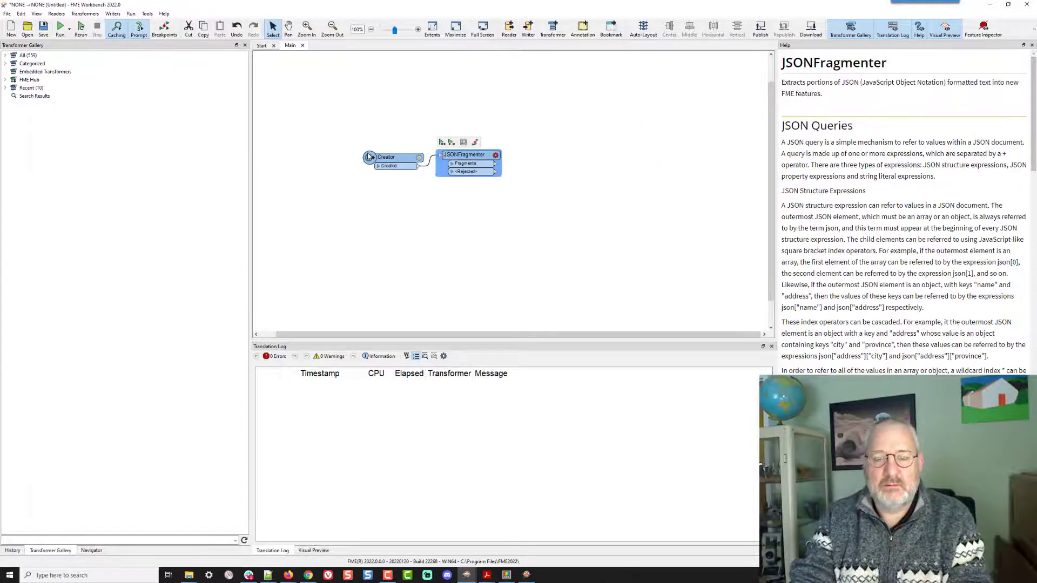
- Set the JSONFragmenter's input source to File/URL C:\FMEData2023\Data\GPS\ElectricCarTrack.json
click(496, 155)
click(561, 223)
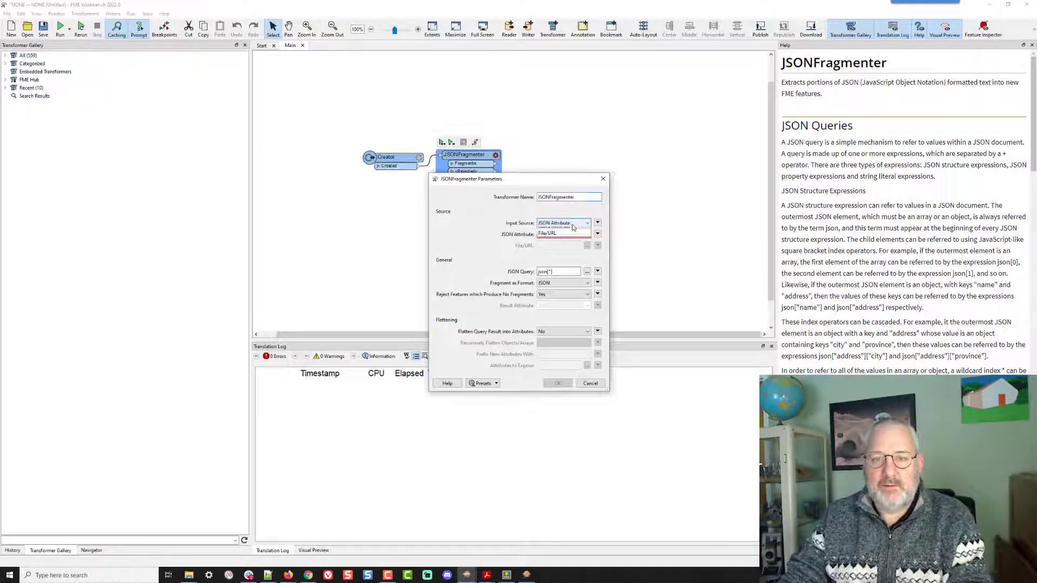
click(551, 239)
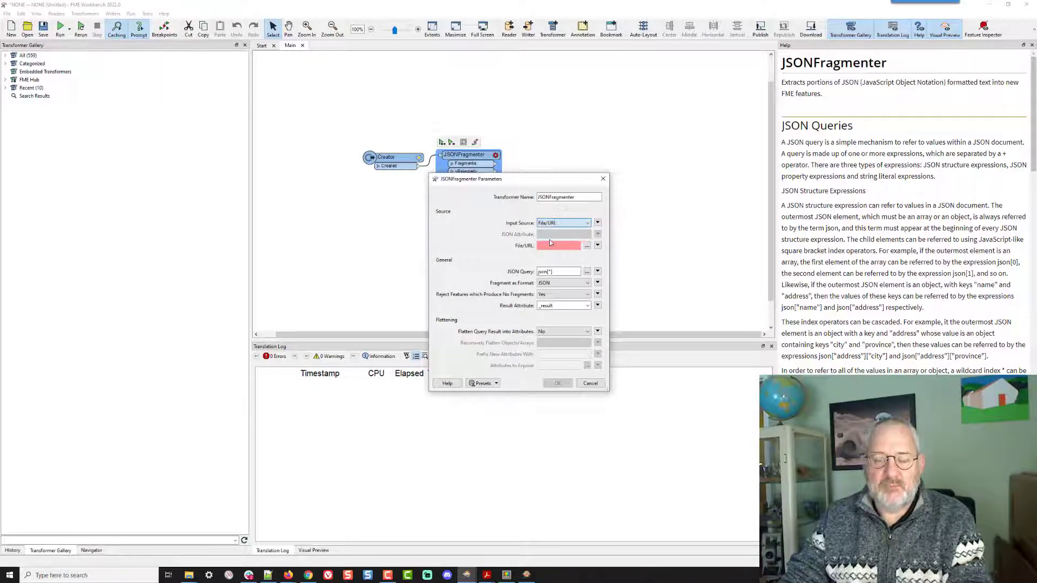
click(587, 246)
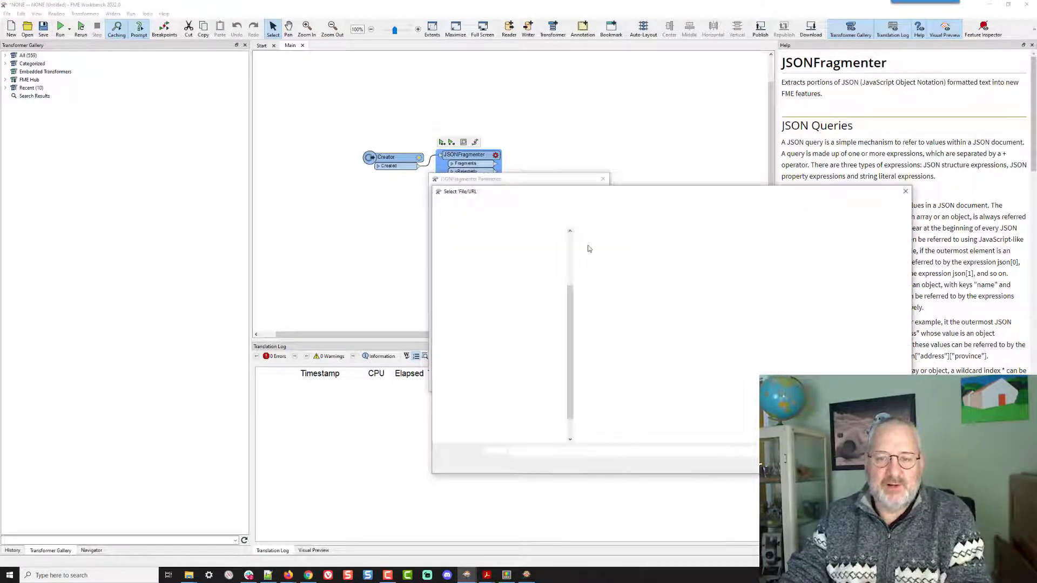
double_click(612, 252)
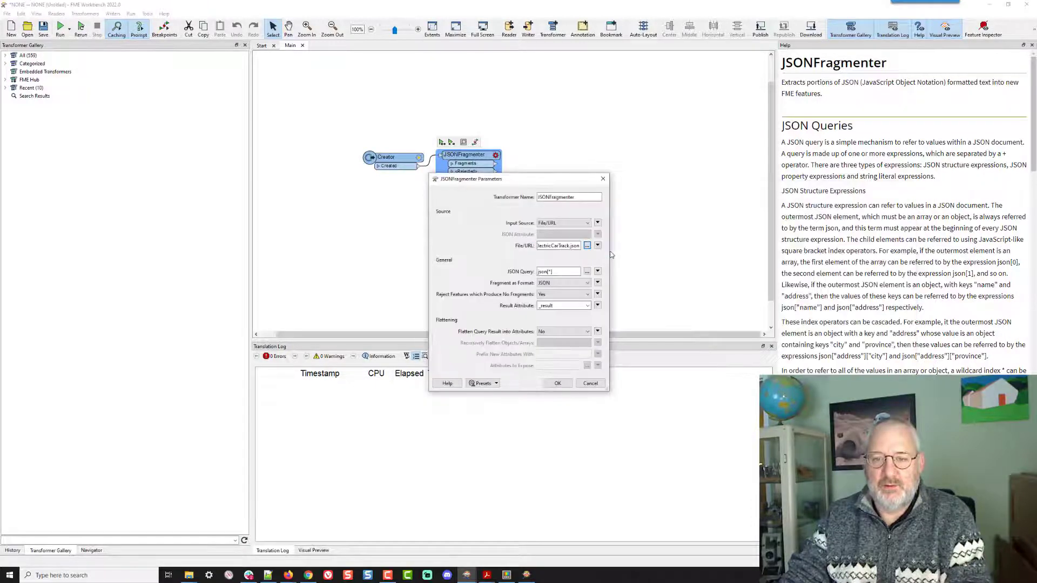
drag(609, 240, 677, 239)
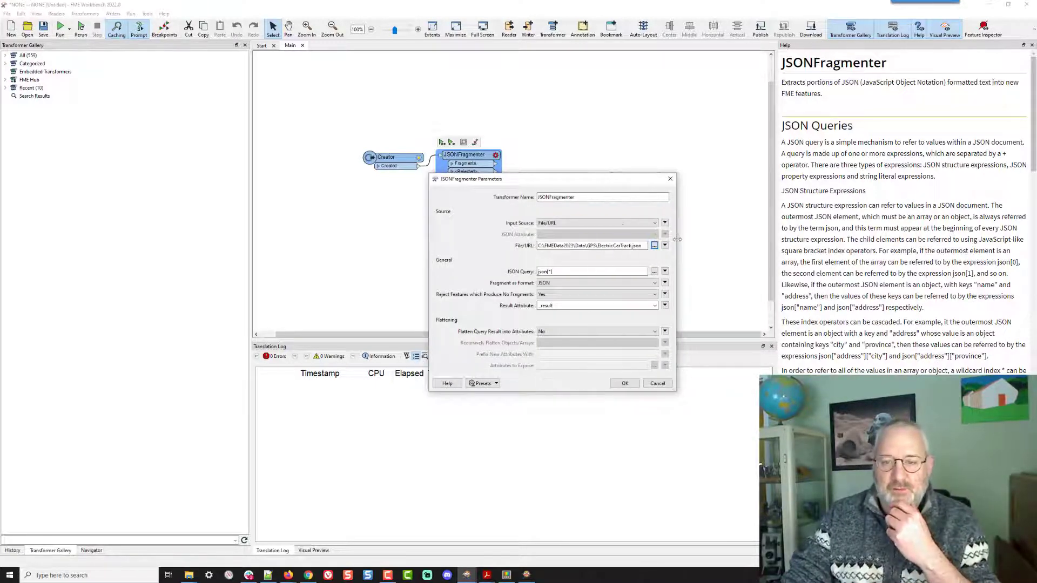
- Set Flatten Query Result into Attributes to Yes and apply the JSONFragmenter parameters
click(557, 332)
click(556, 340)
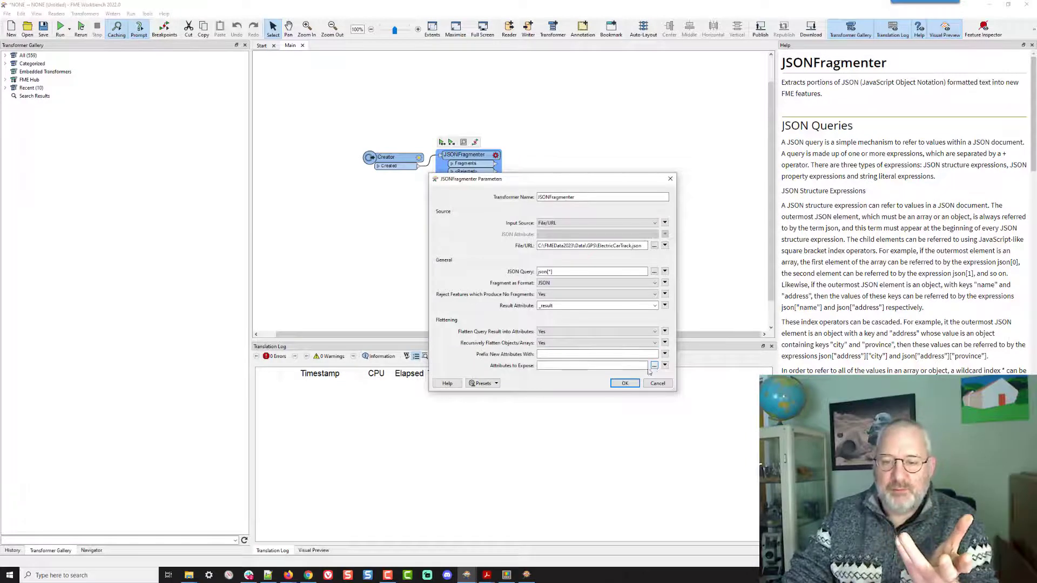
click(623, 384)
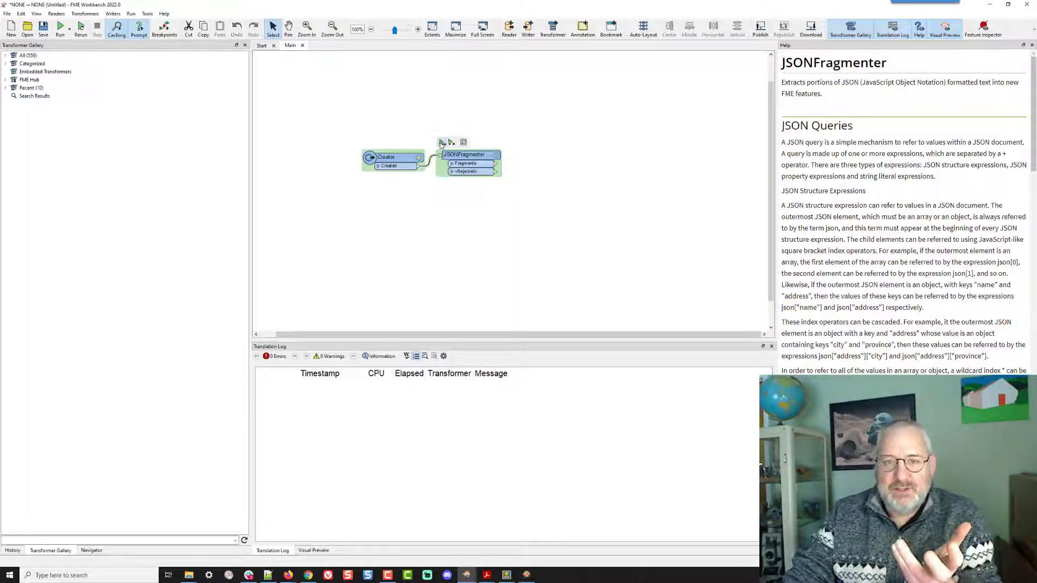
- Run the workspace up to the JSONFragmenter and review the translation log
click(441, 142)
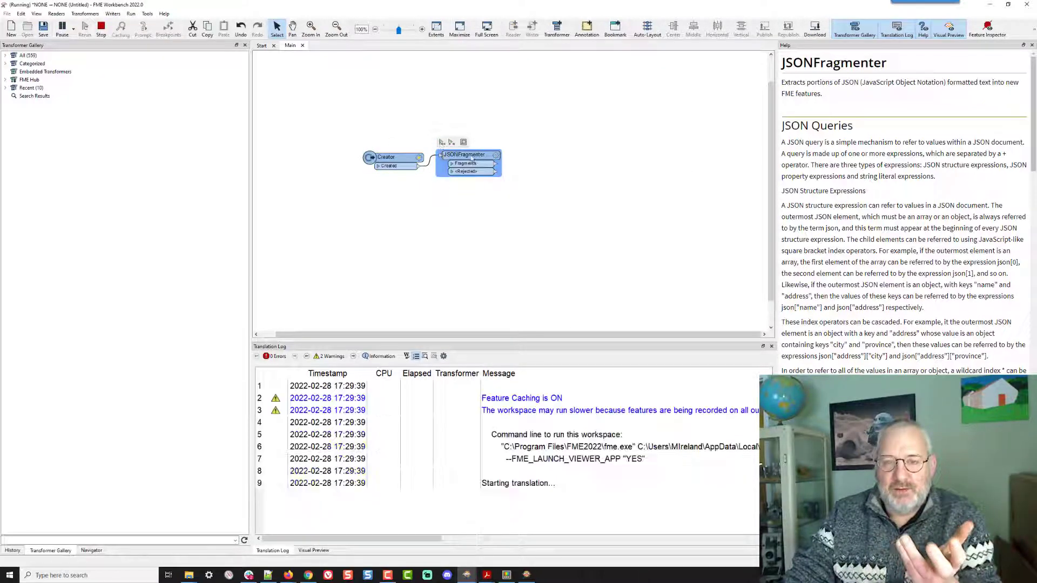
click(408, 30)
click(407, 31)
click(408, 30)
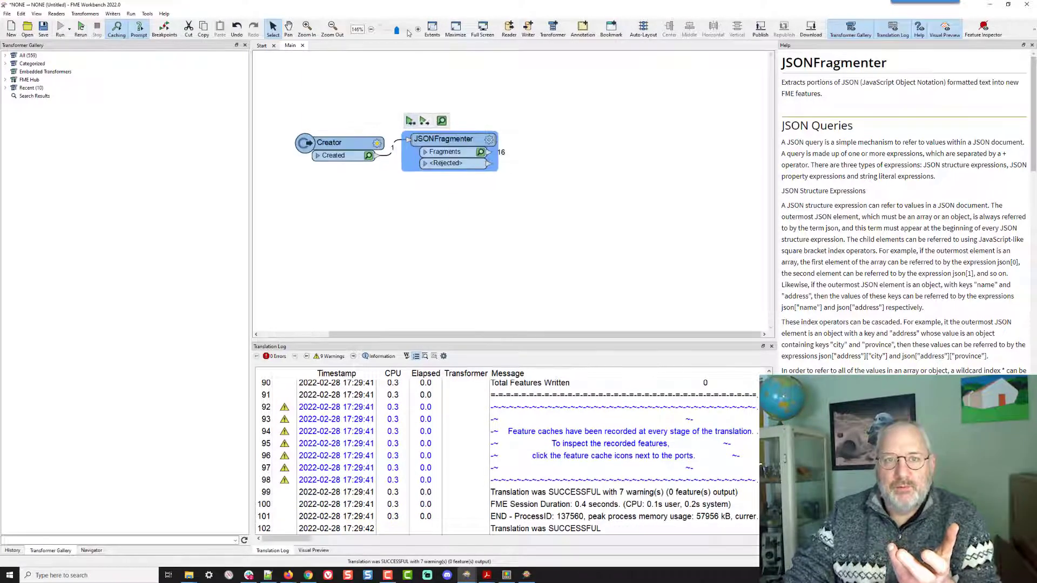
click(407, 31)
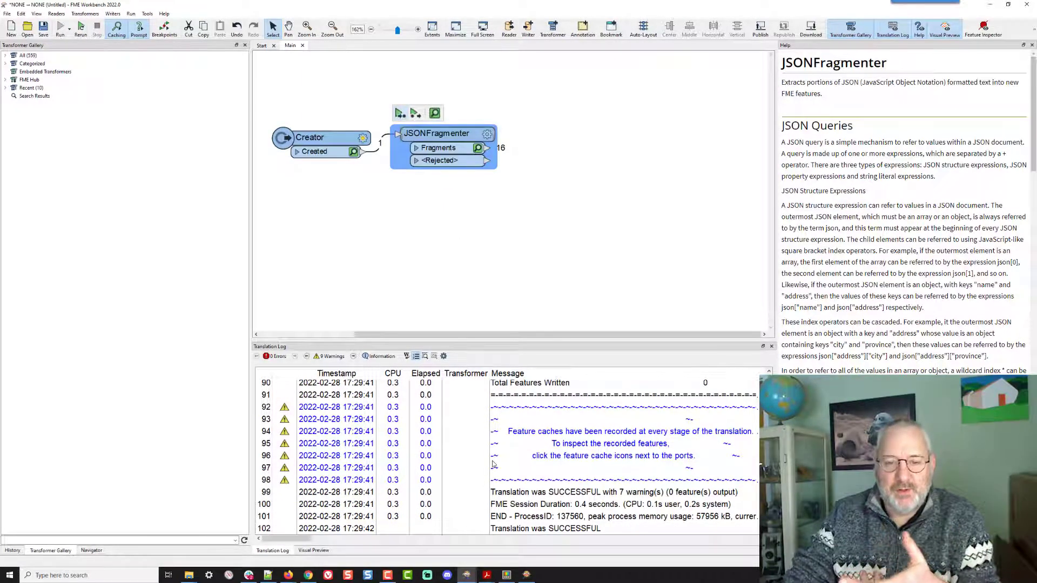
scroll(493, 464, up, 15)
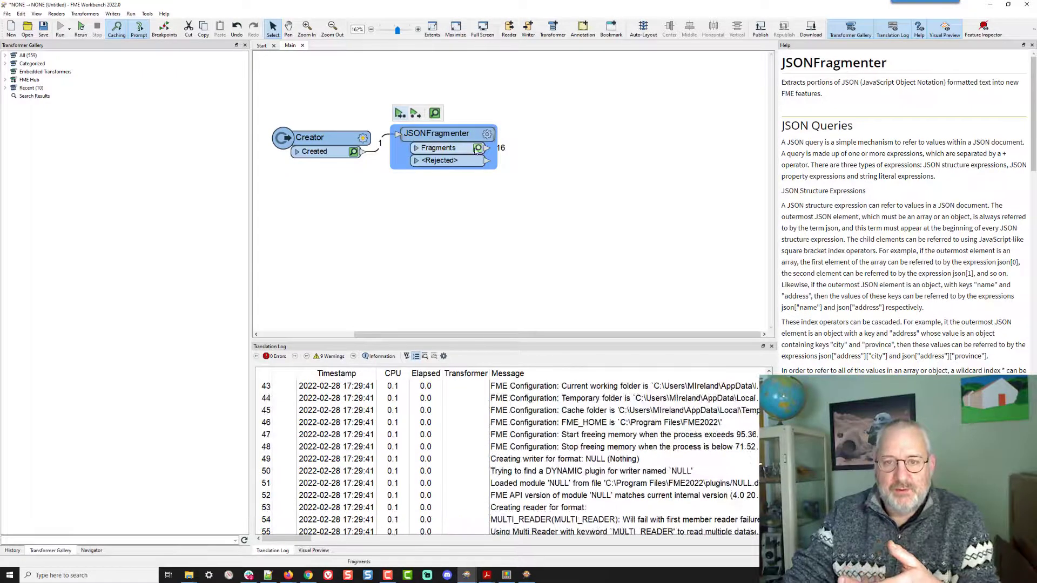
- Inspect the JSONFragmenter's Fragments output features and their attributes
click(477, 148)
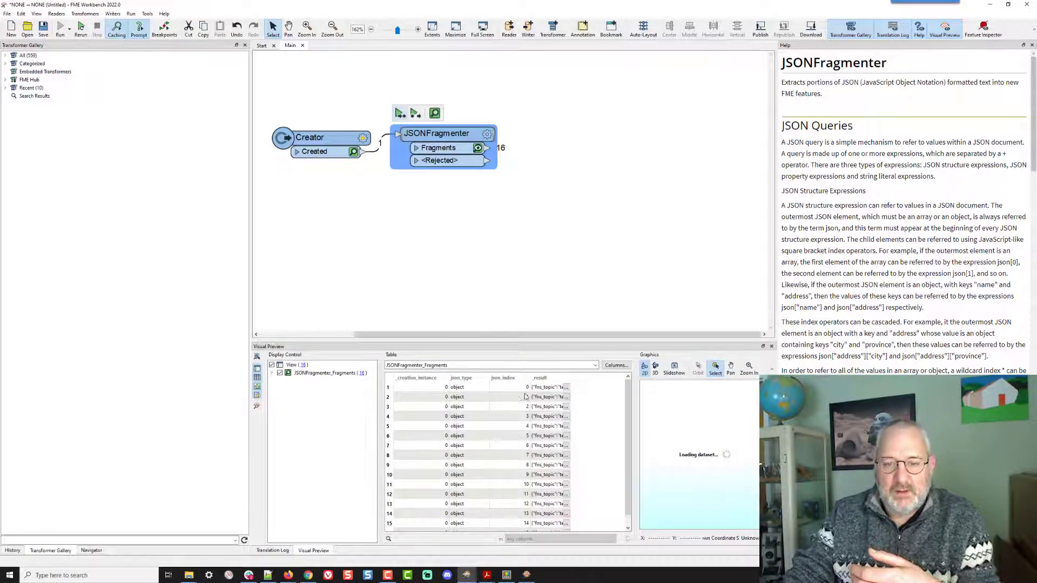
click(540, 396)
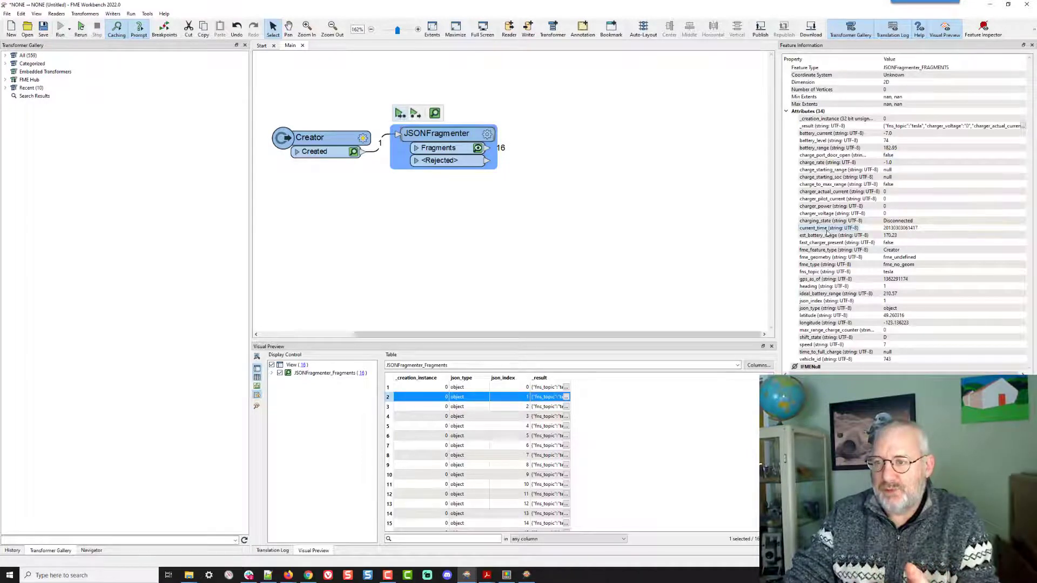
click(827, 213)
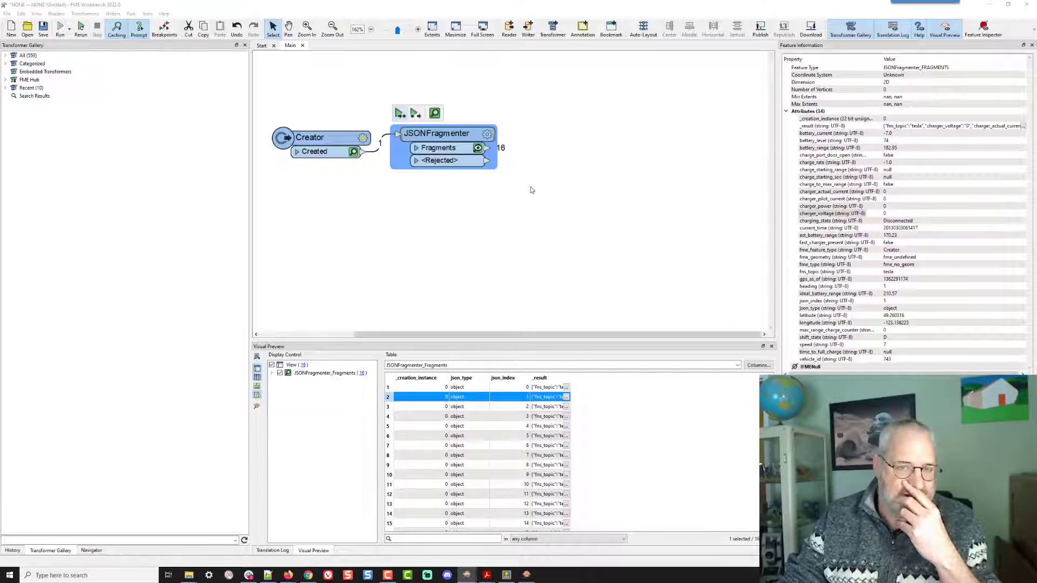
- Start adding a CSV (Comma Separated Value) writer with the CSV file definition set to Dynamic (Advanced)
click(649, 148)
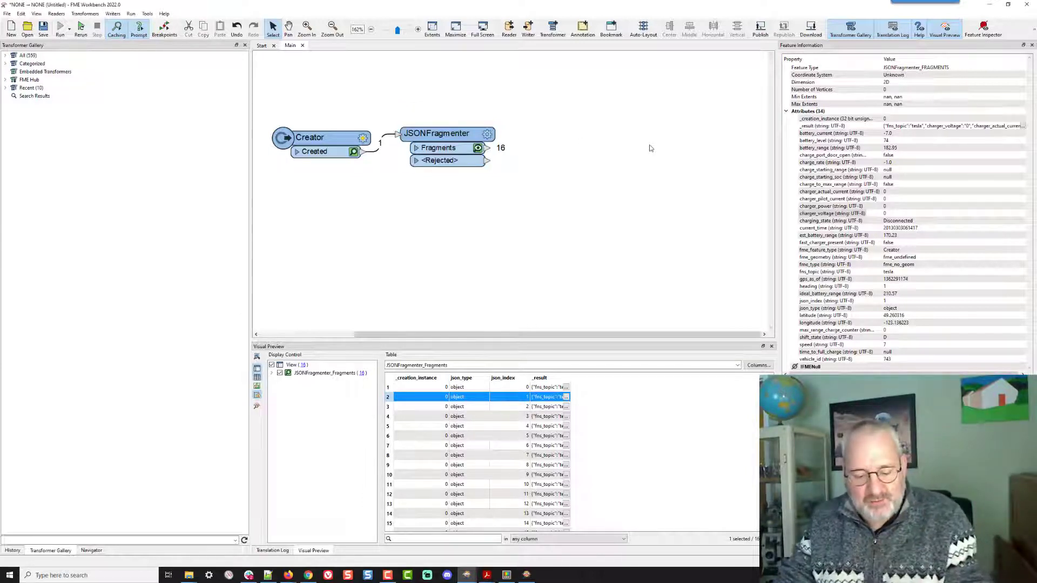
text(csv)
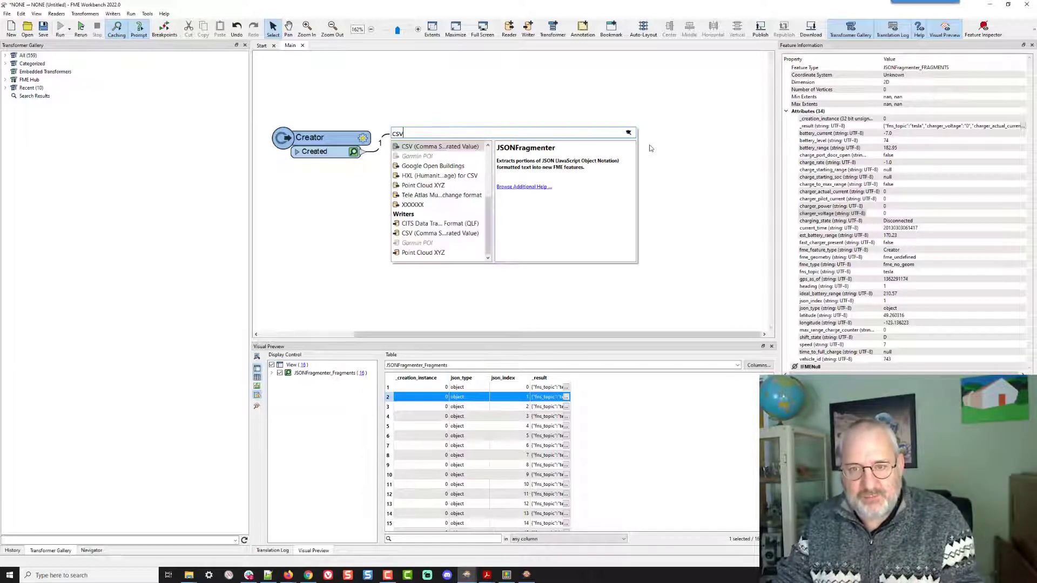
double_click(436, 235)
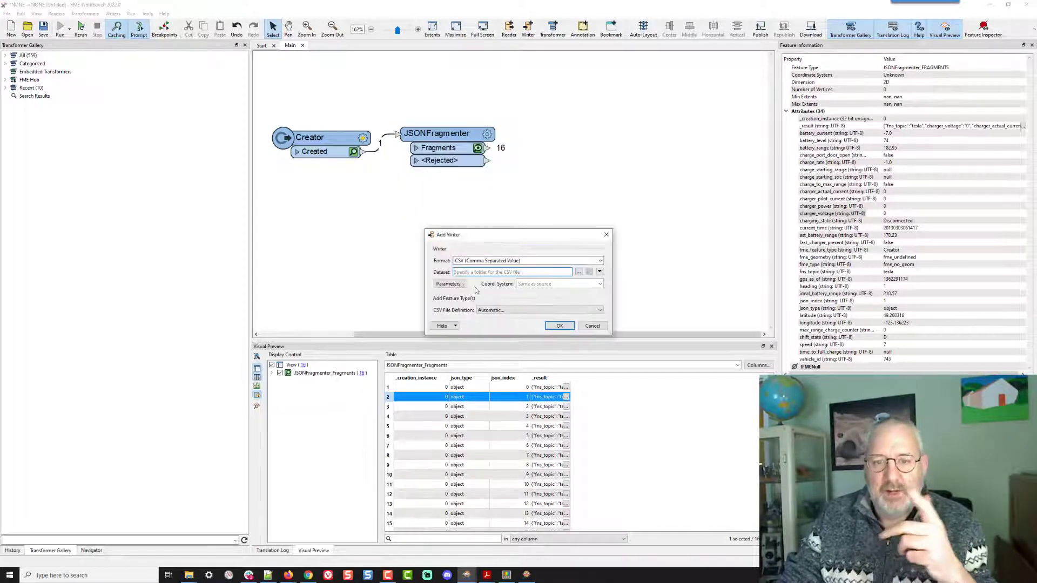
click(490, 310)
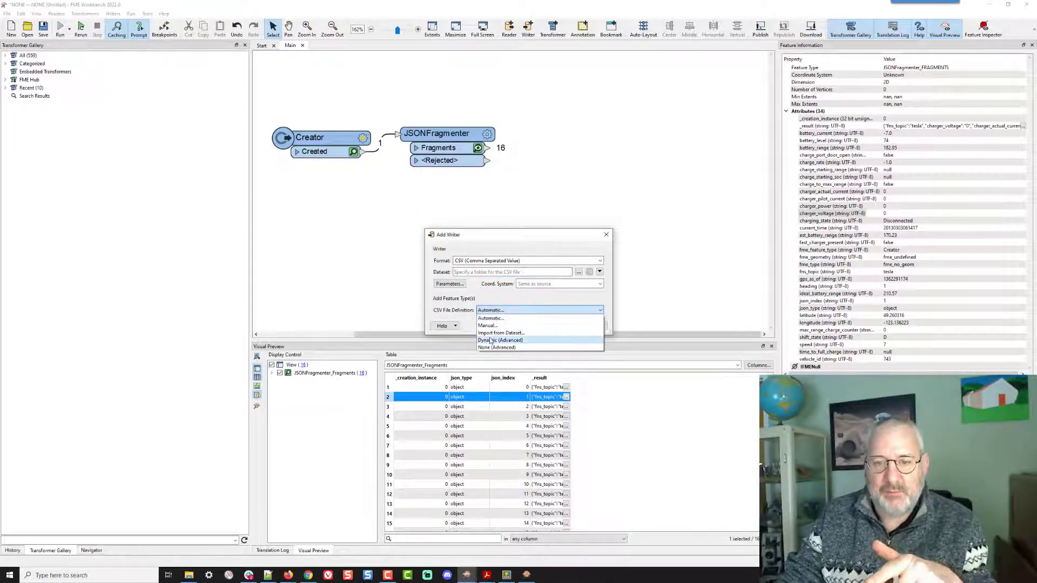
click(489, 340)
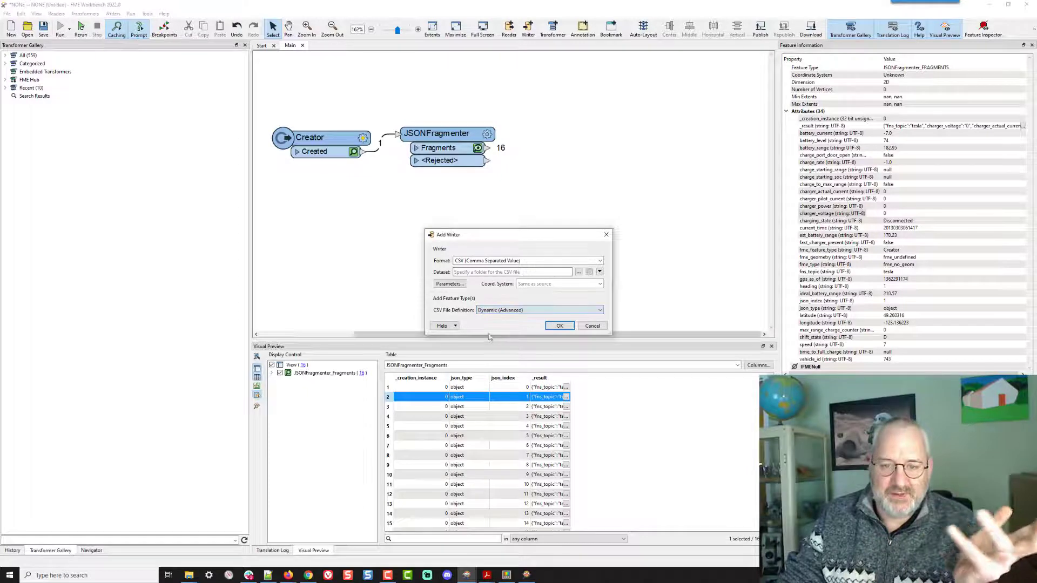
- Set the CSV dataset folder to C:\FMEData2023\Data\GPS\Output and finish adding the writer
click(578, 272)
double_click(594, 300)
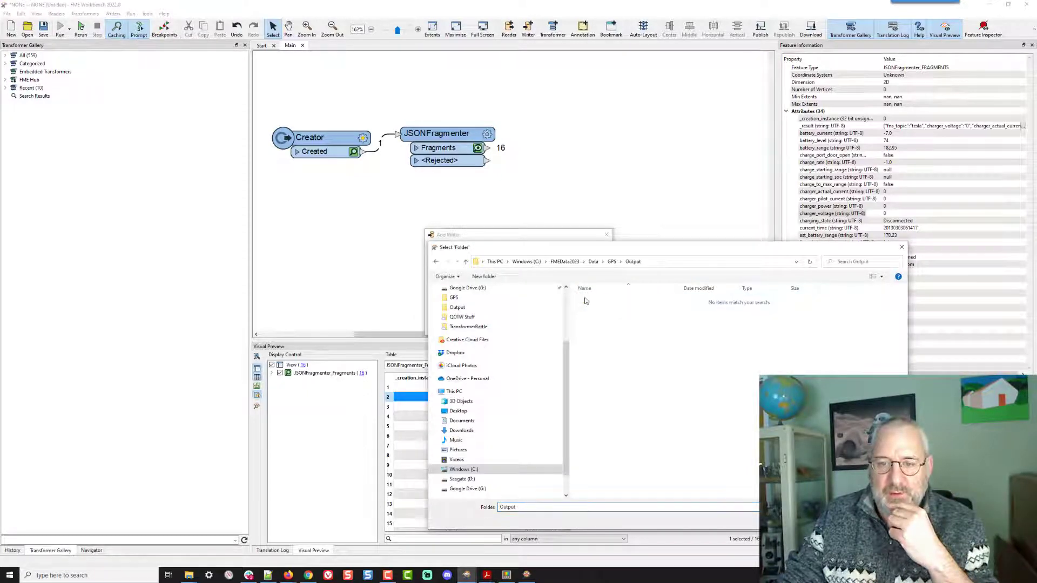
click(829, 519)
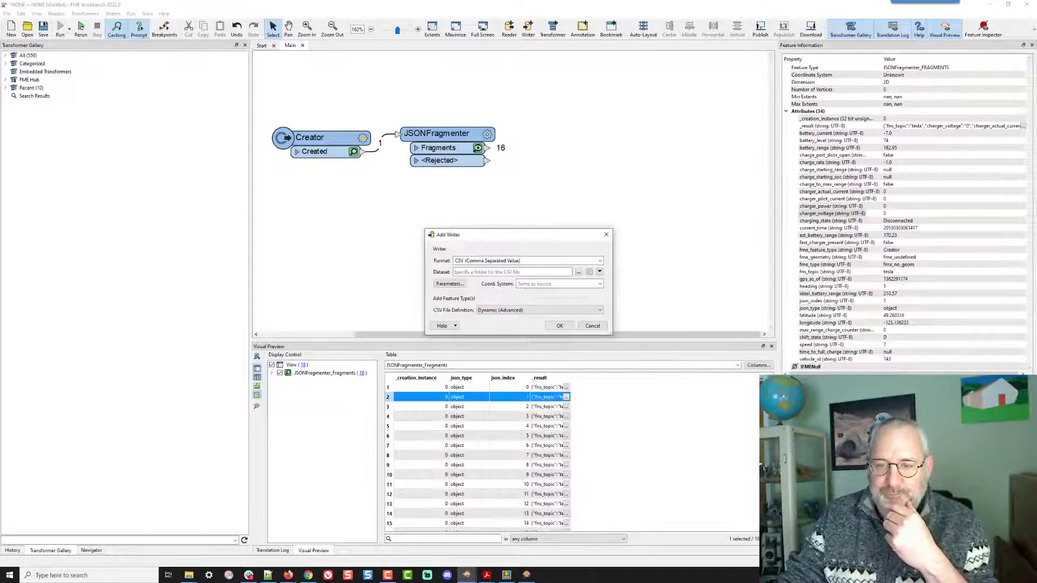
click(454, 284)
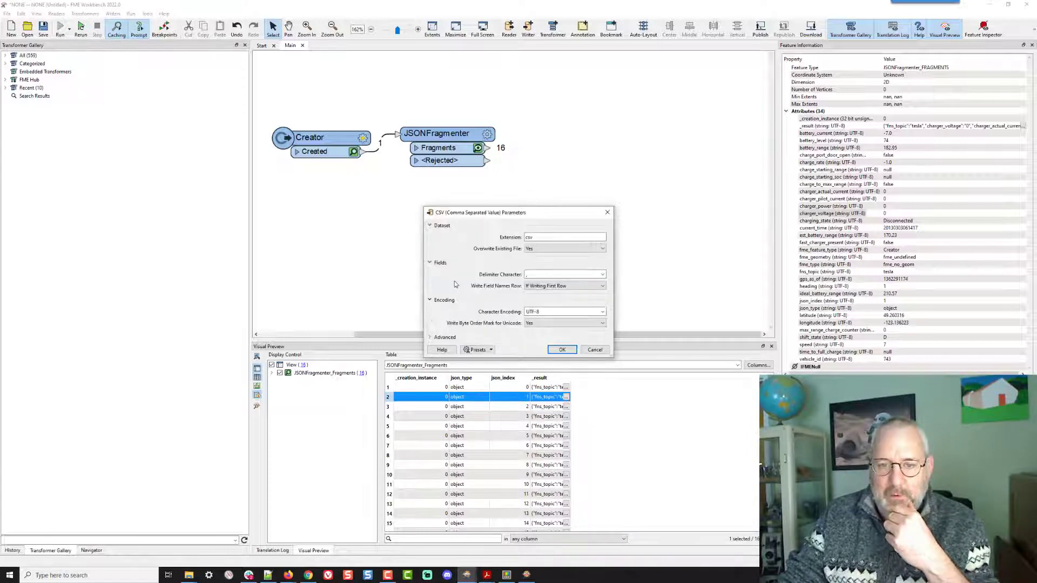
click(561, 350)
click(561, 327)
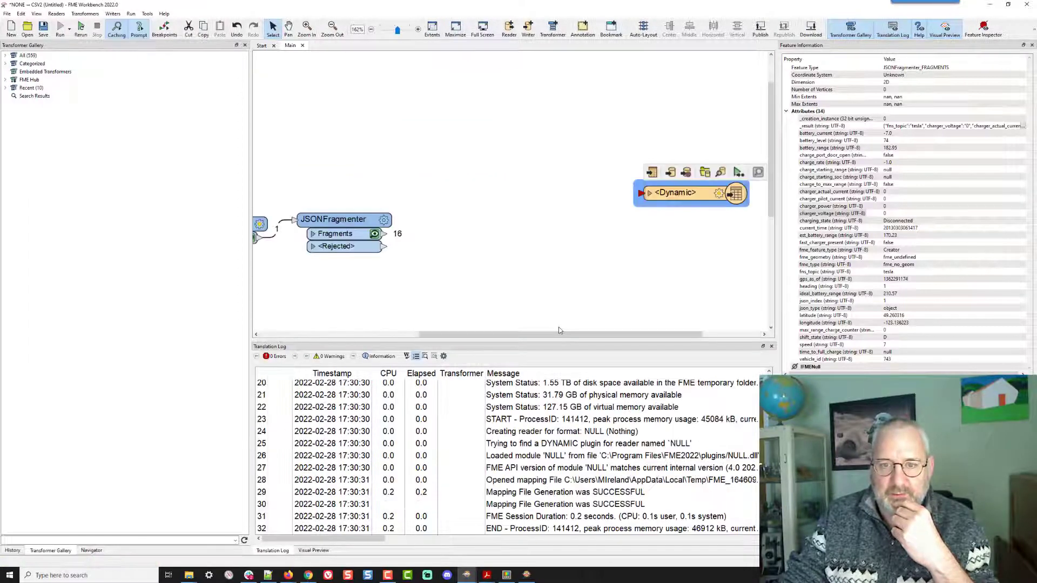
- Connect the JSONFragmenter's Fragments output to the Dynamic CSV writer
drag(699, 194, 686, 247)
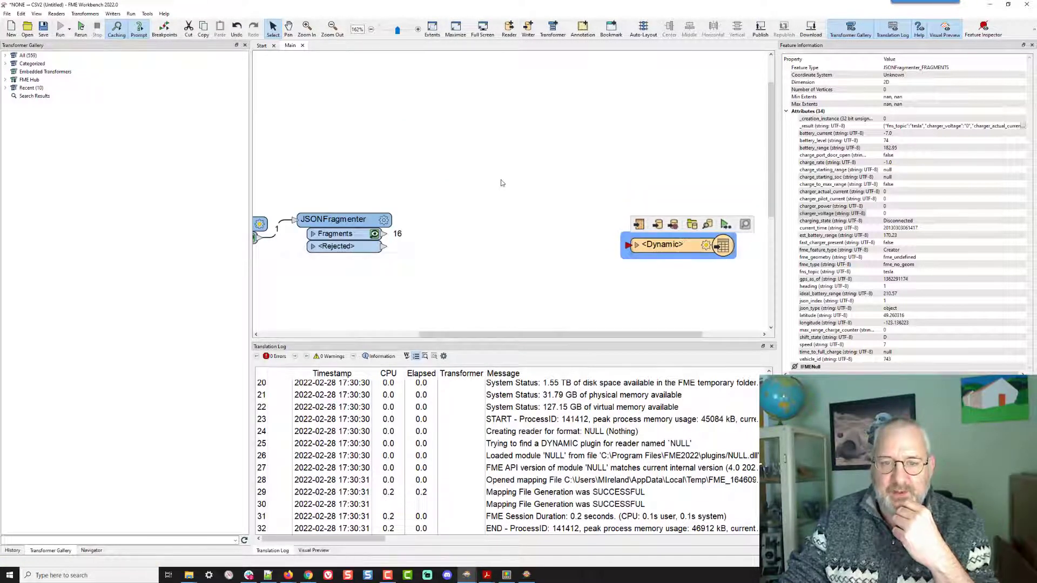
key(space)
drag(442, 181, 493, 129)
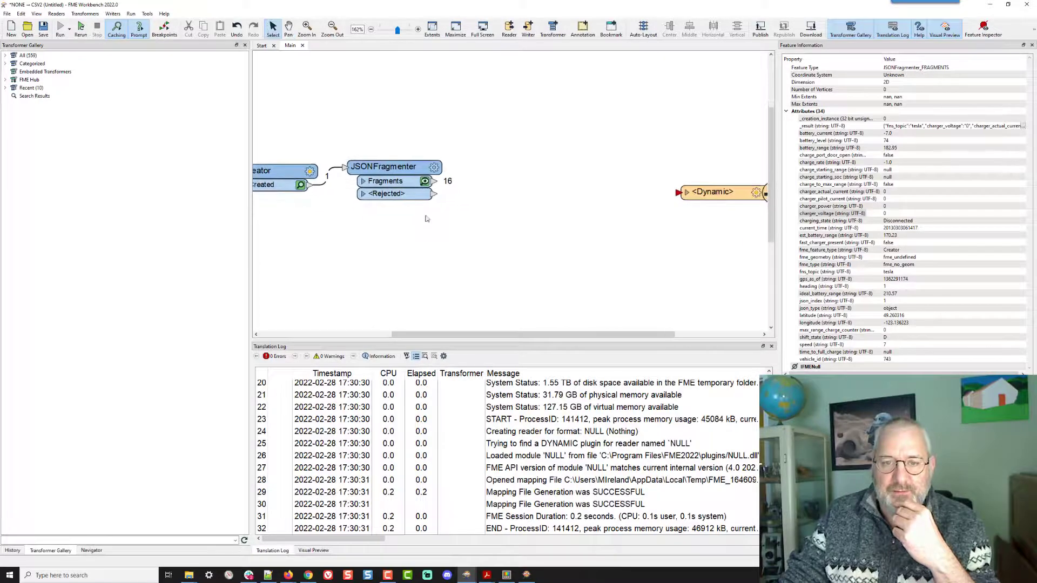
mouse_move(434, 185)
mouse_down()
mouse_move(717, 196)
mouse_move(718, 182)
mouse_move(698, 181)
mouse_up()
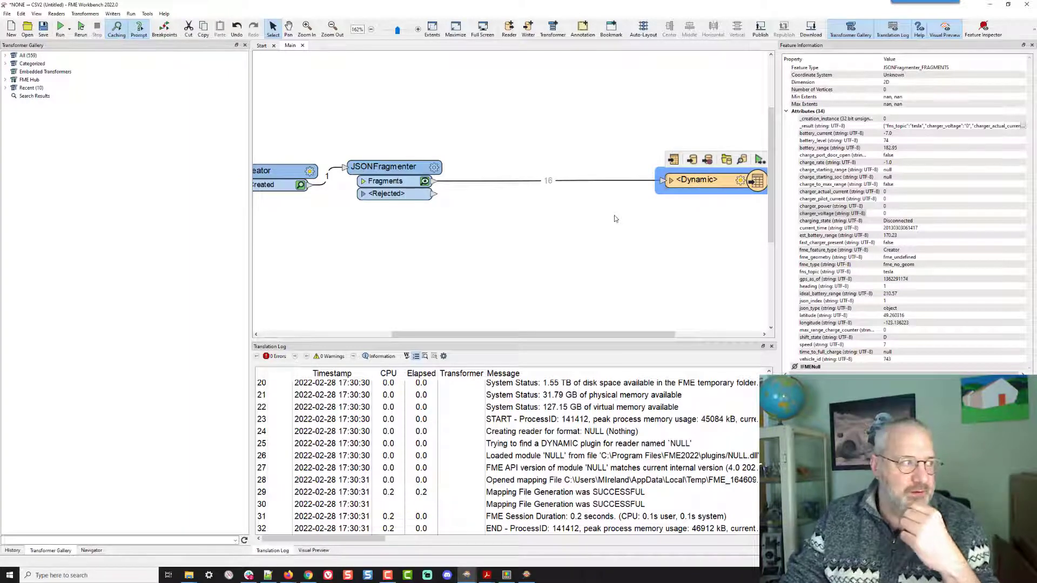
- Insert a SchemaScanner on the connection between the JSONFragmenter and the CSV writer
click(477, 182)
text(schemas)
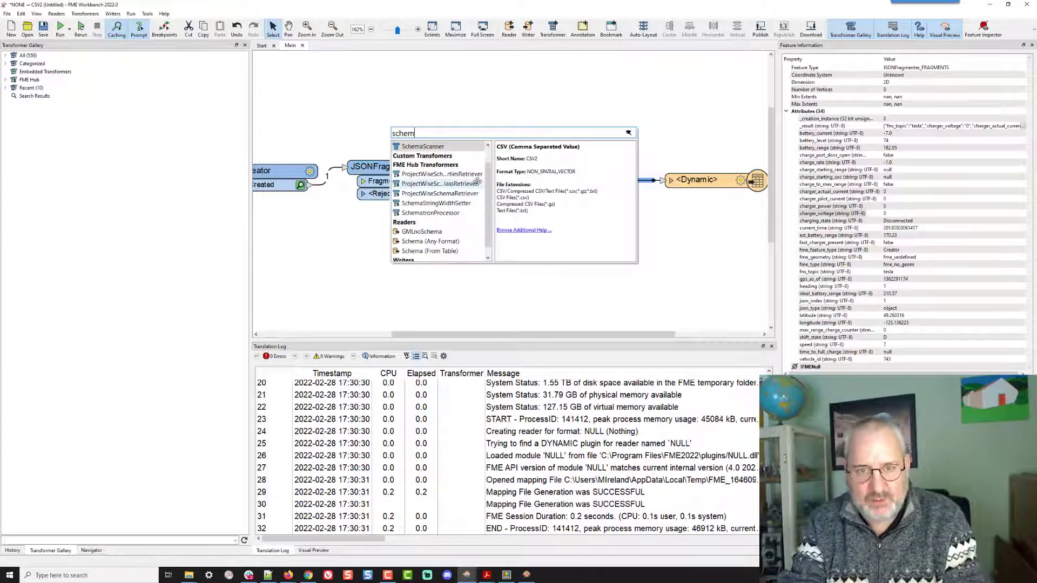
key(Return)
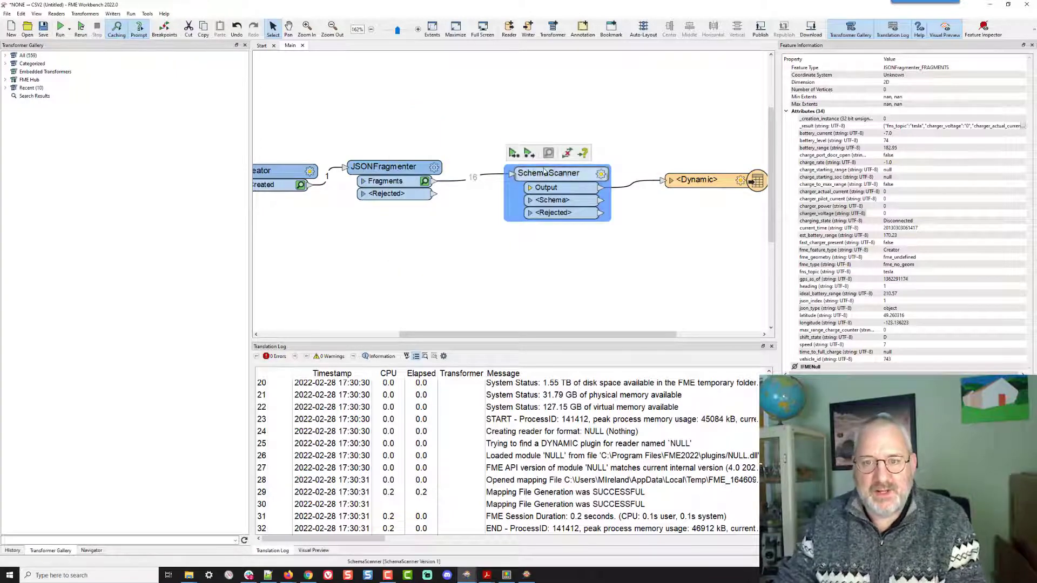
- Connect the SchemaScanner's <Schema> output port to the Dynamic CSV writer
drag(524, 176, 521, 176)
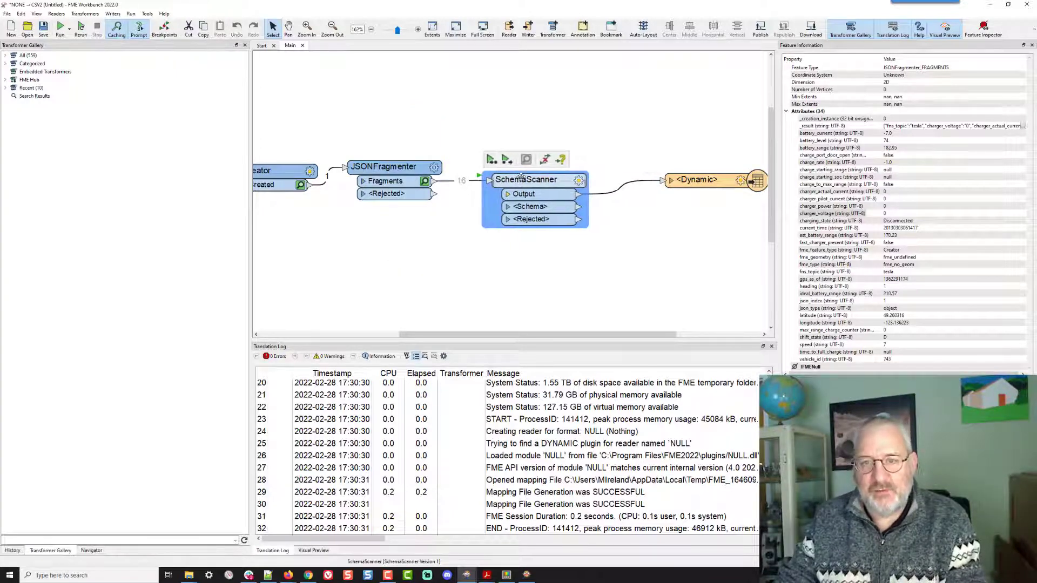
click(581, 207)
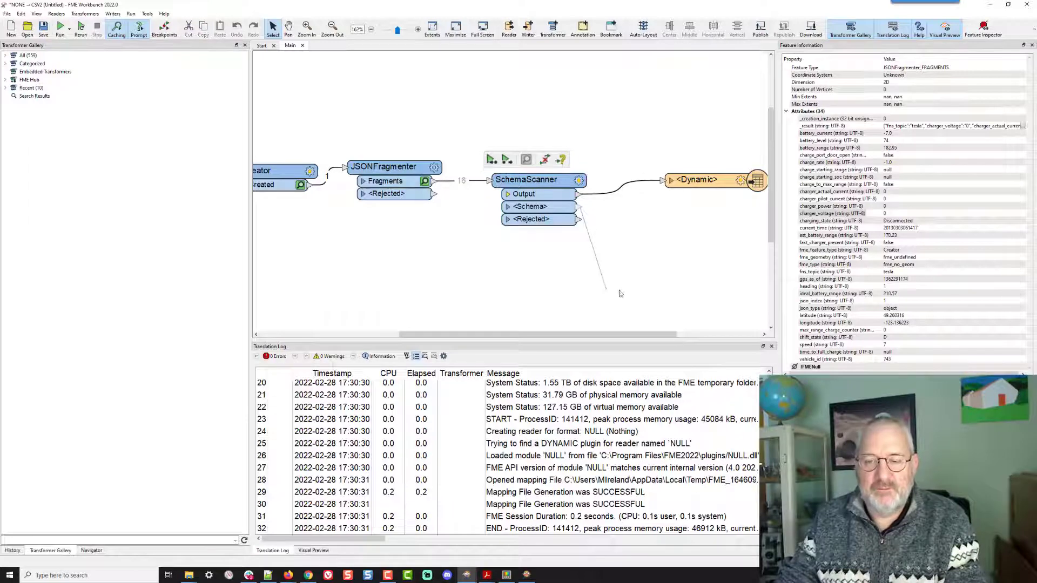
click(662, 191)
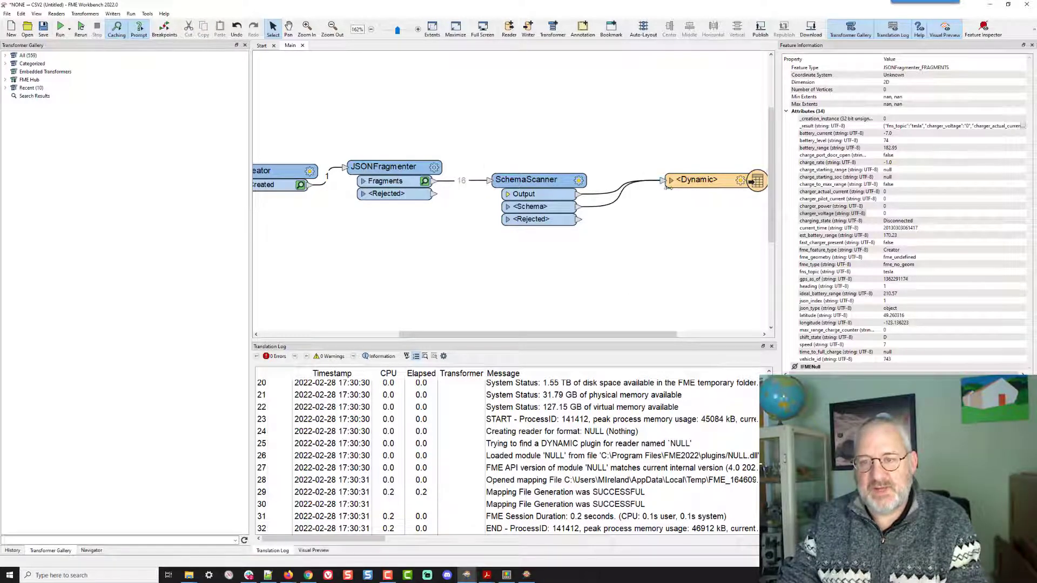
- Move the Dynamic writer slightly and open its feature type parameters to review them
drag(703, 181, 685, 193)
click(721, 193)
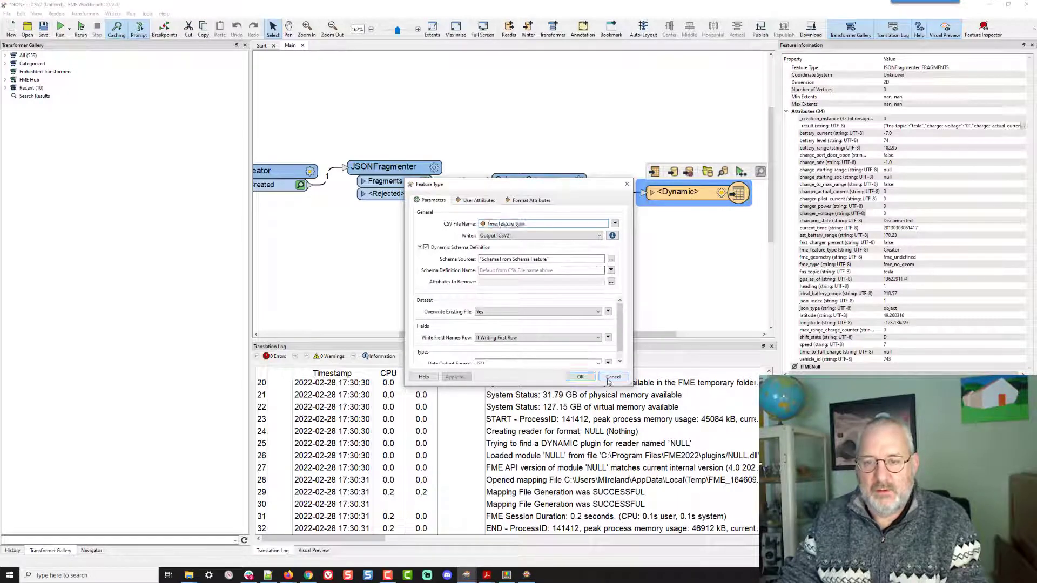
click(580, 377)
- Set the SchemaScanner's Output Schema Before Data Features to Yes, keeping fme_feature_type_name as Schema Definition Name
click(579, 182)
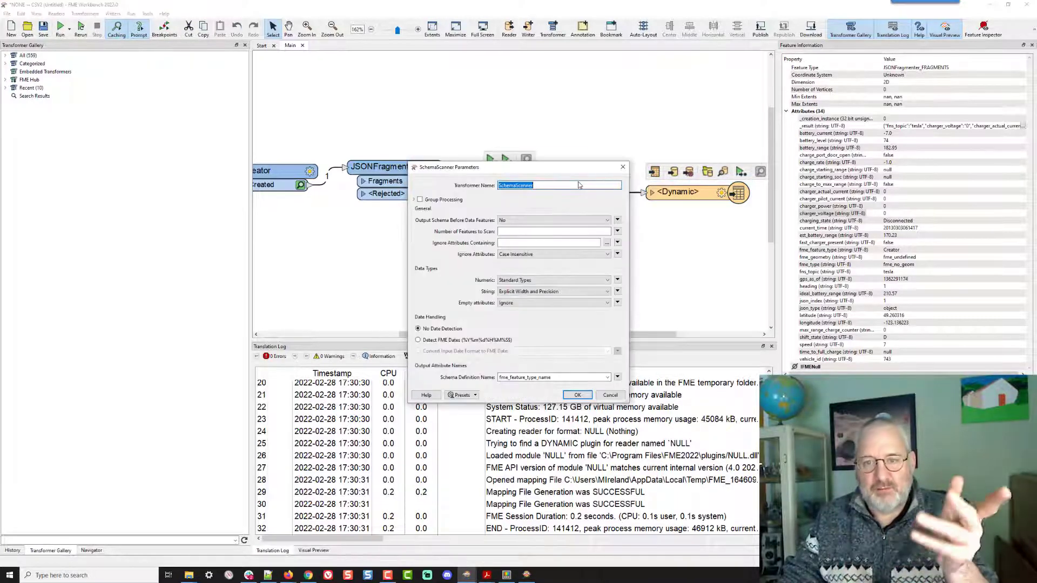
click(546, 220)
click(543, 228)
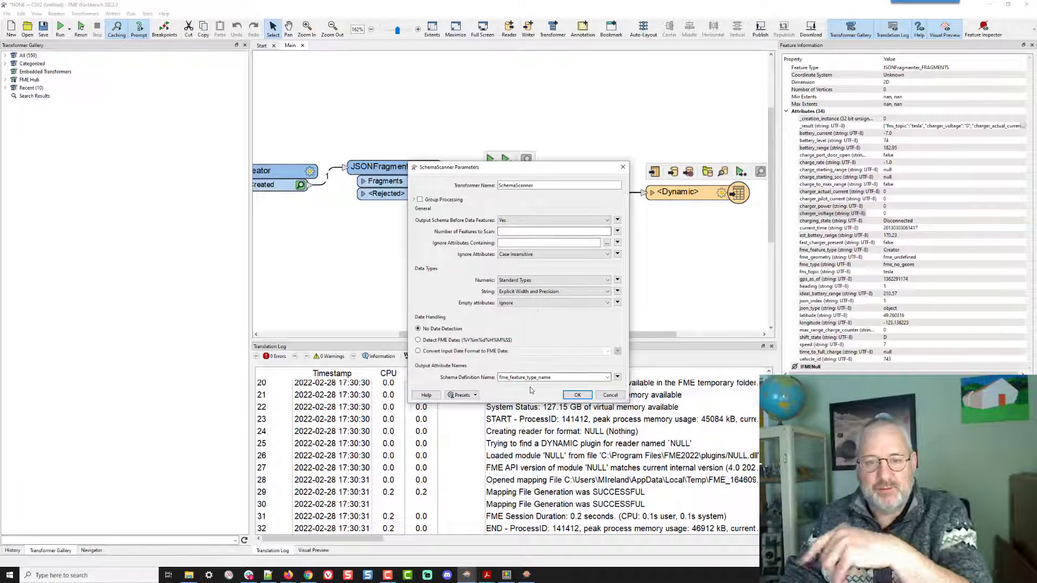
double_click(514, 377)
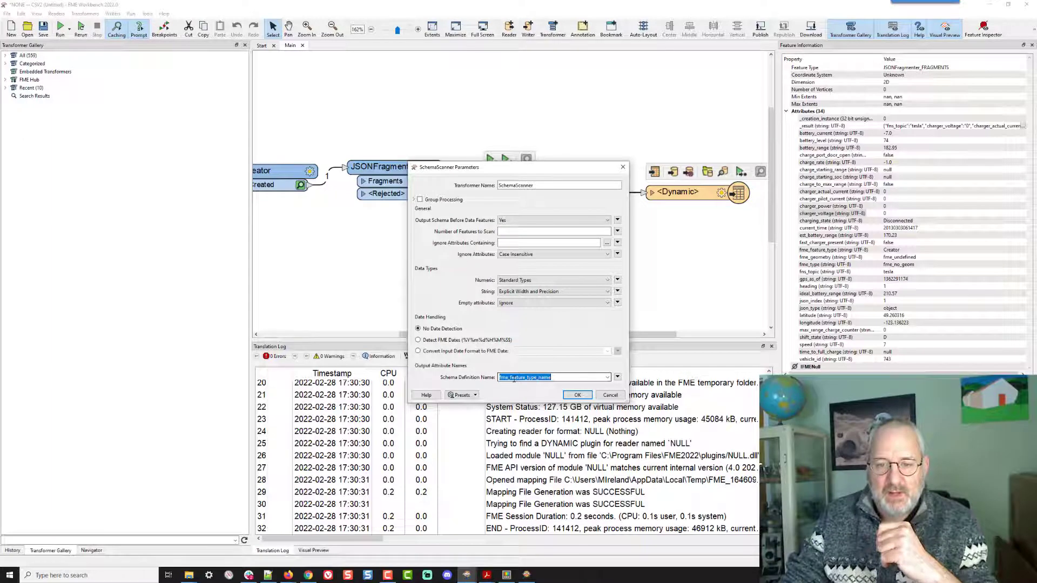
click(577, 395)
- Set the CSV writer's Schema Definition Name to the fme_feature_type_name attribute
click(721, 193)
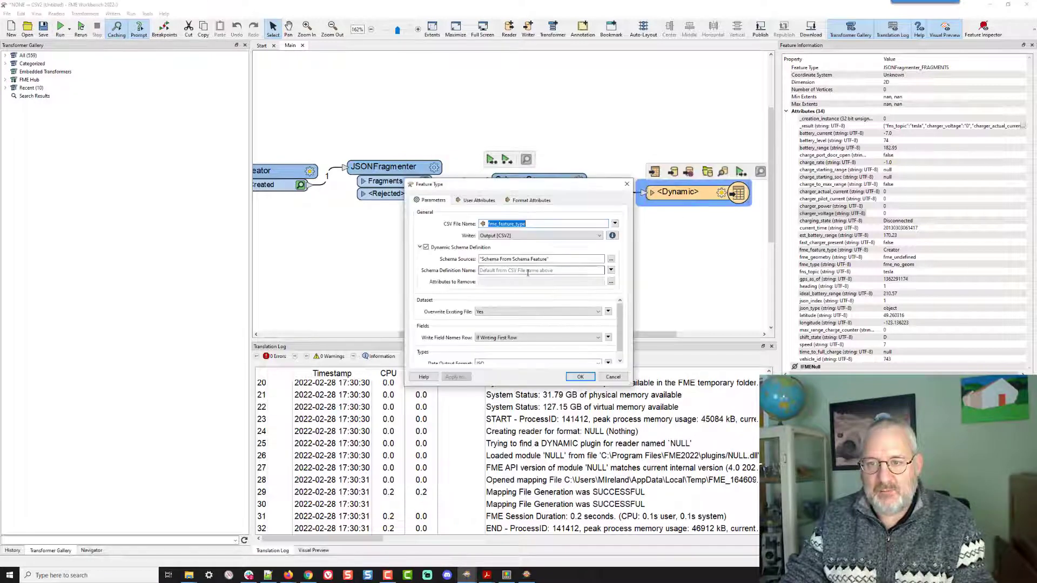
click(521, 270)
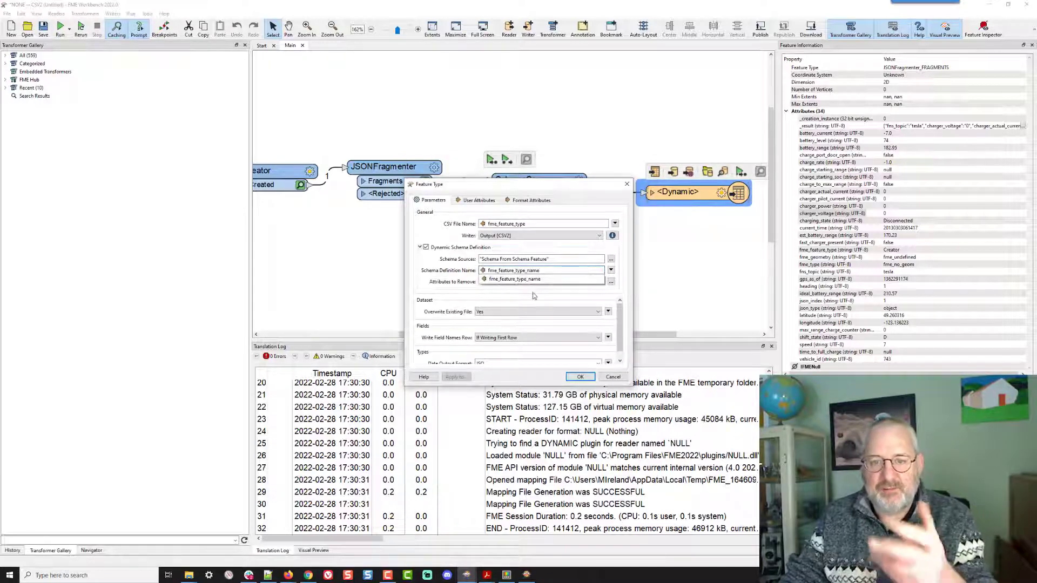
click(532, 293)
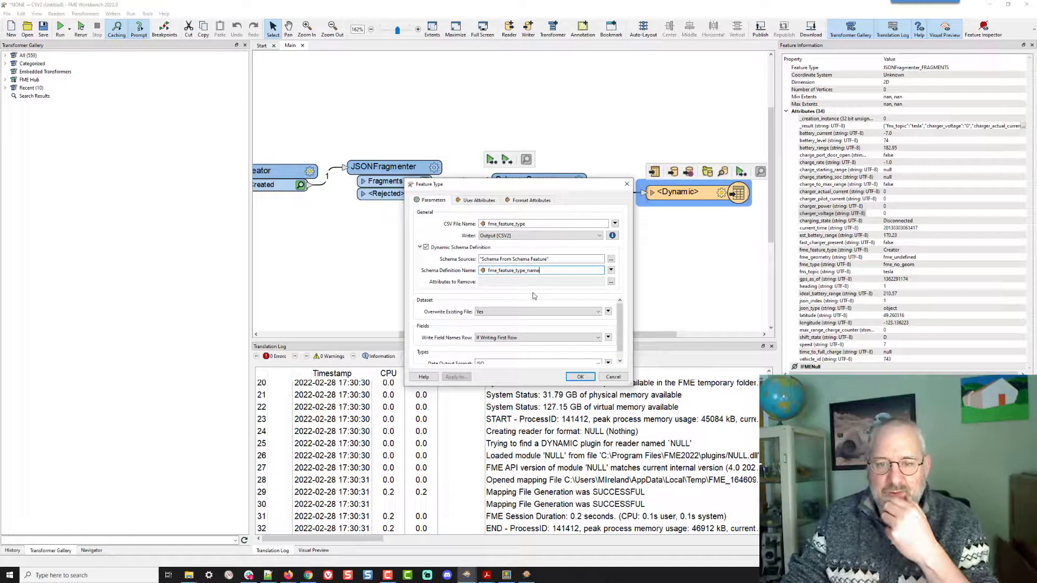
click(579, 376)
- Run the whole workspace with feature caching to write the CSV output
click(619, 324)
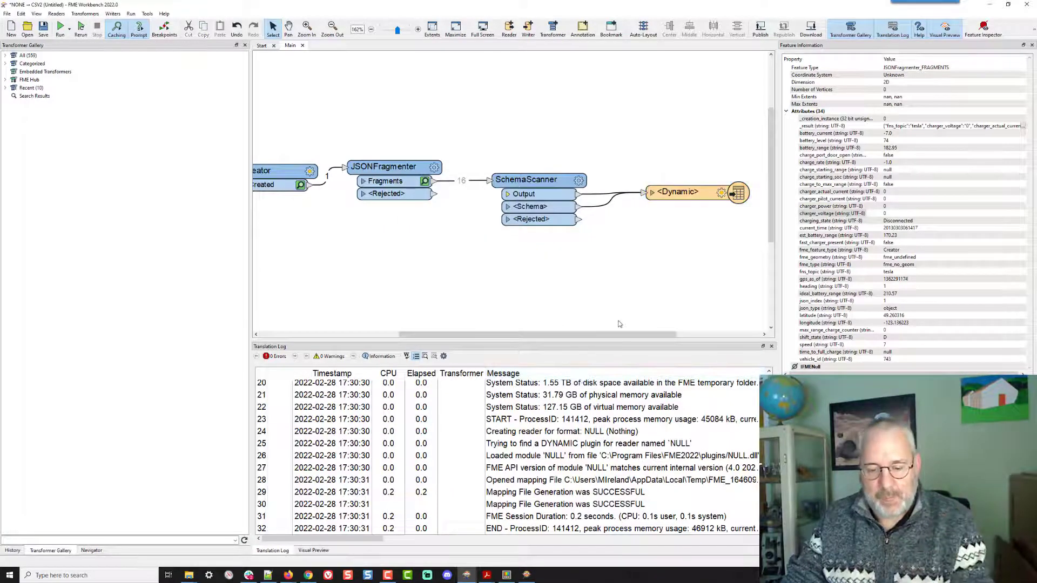
key(ctrl+r)
click(604, 322)
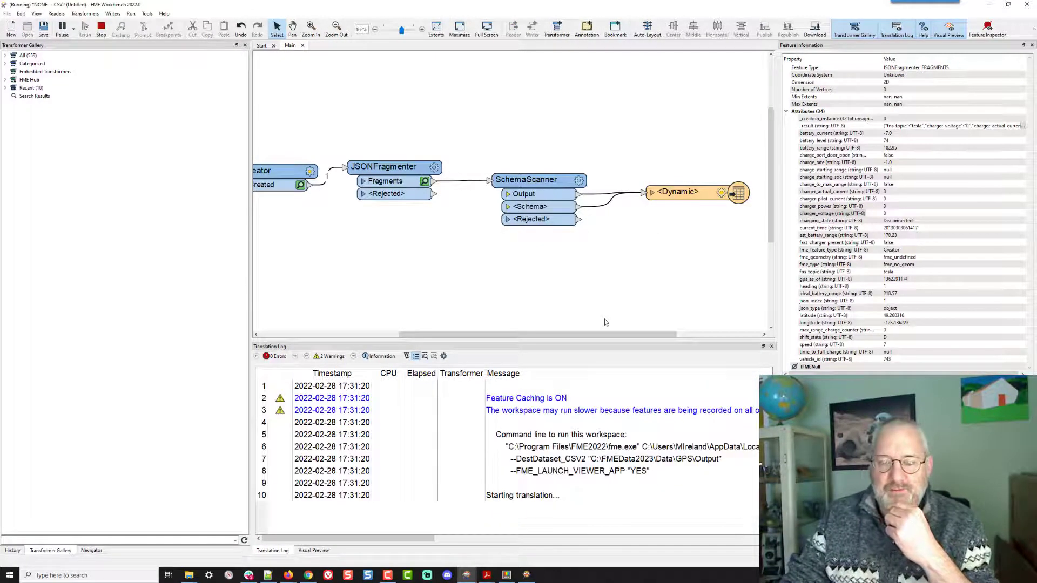
- Open the writer's output folder and examine the contents of Creator.csv in a text editor
click(692, 195)
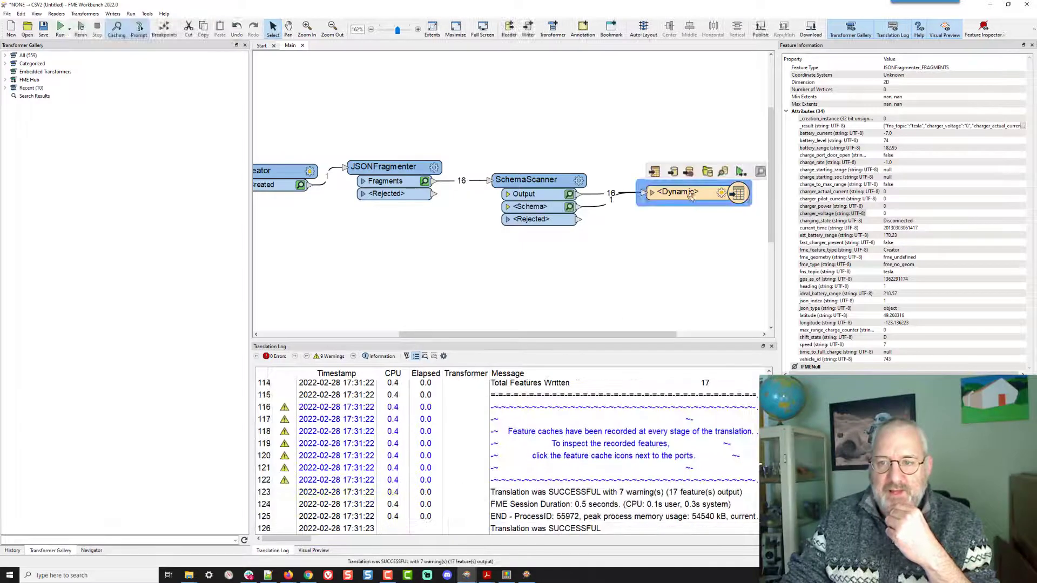
click(706, 172)
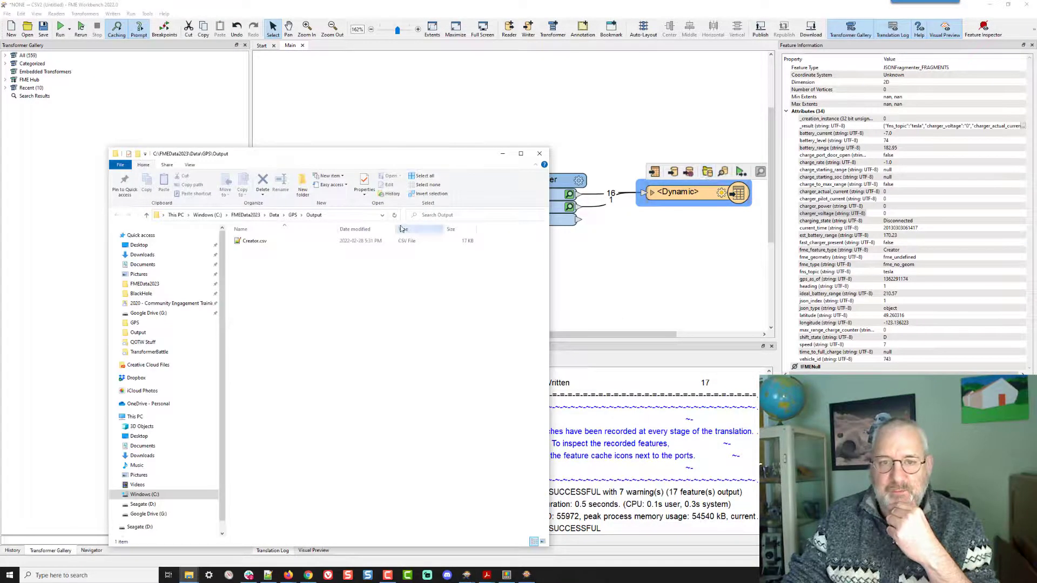
double_click(242, 242)
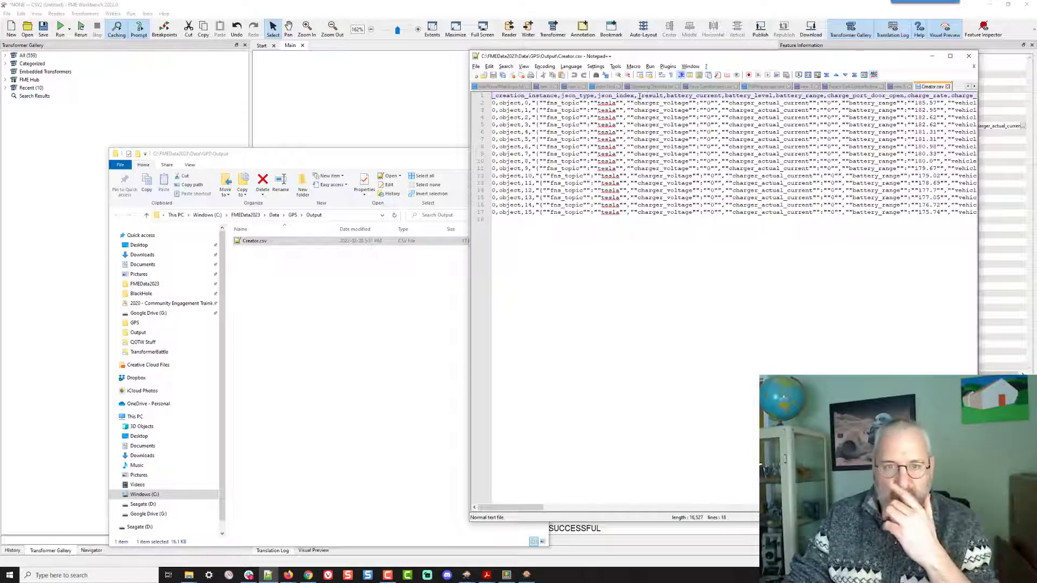
click(430, 102)
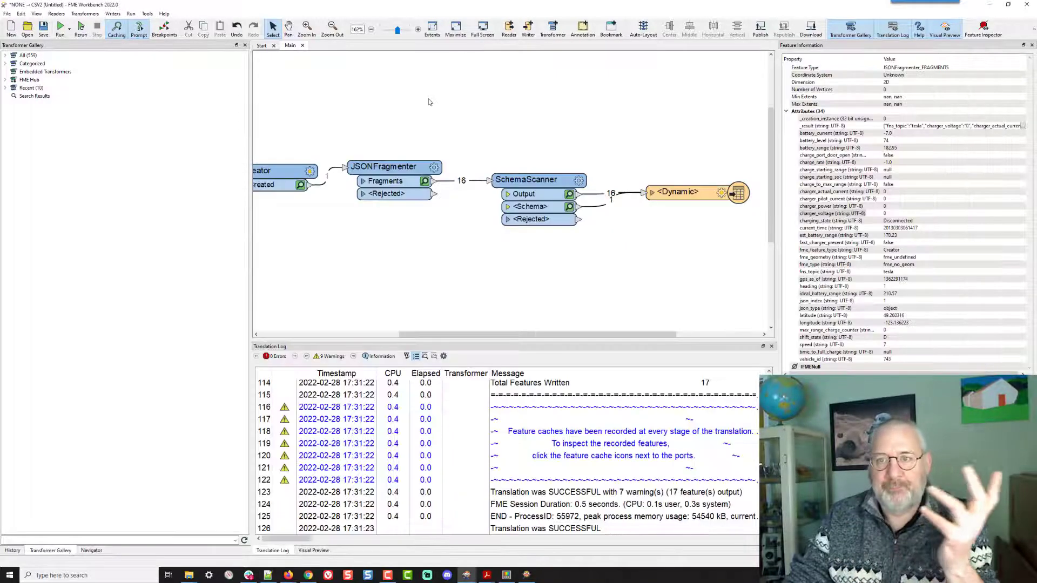
- Inspect the cached feature from the SchemaScanner's <Schema> port and its attribute list entries
click(569, 207)
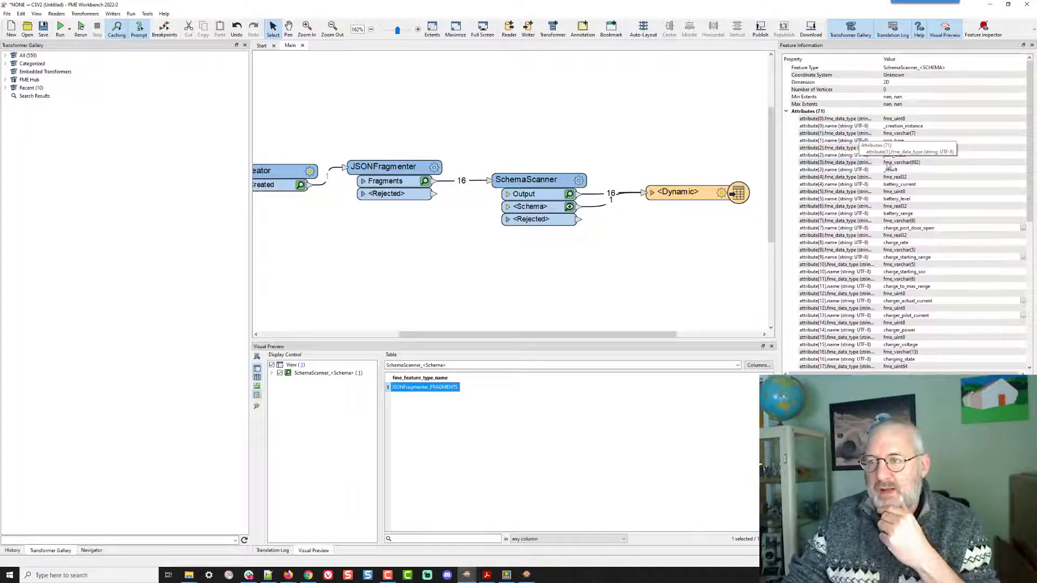
click(889, 170)
click(891, 178)
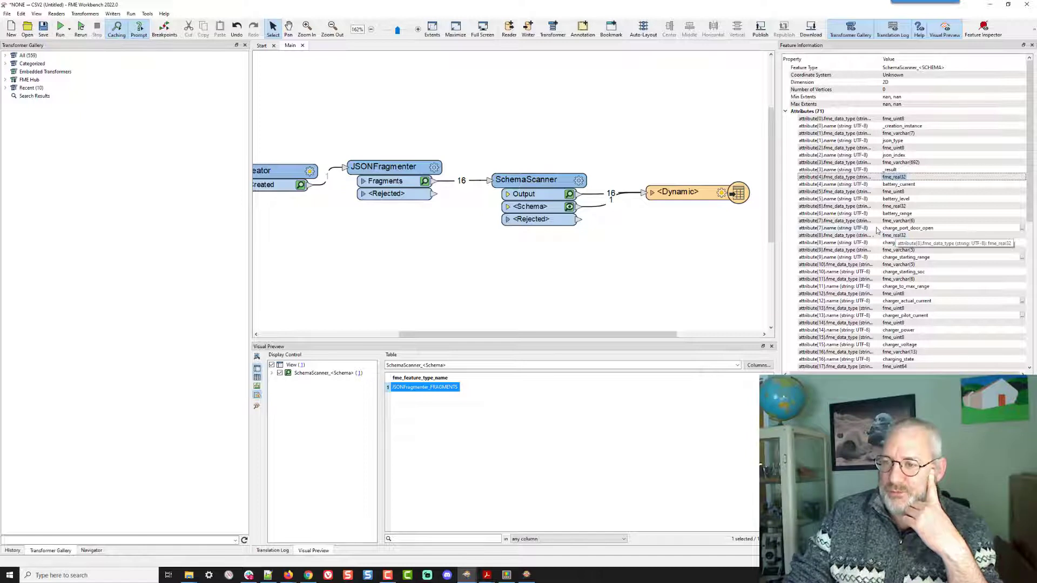
click(822, 229)
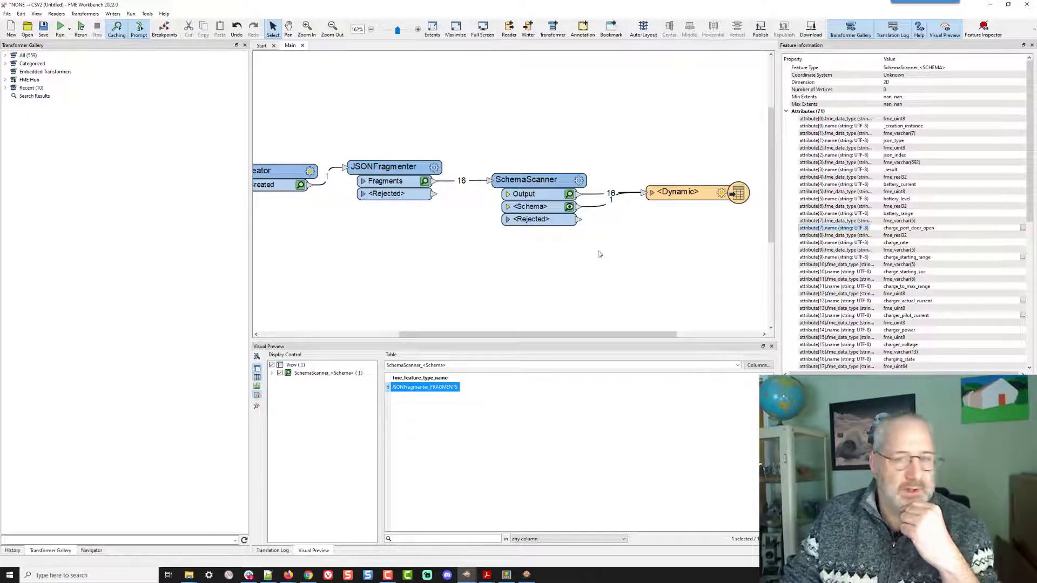
- Replace the Schema-to-writer connection with a ListExploder attached to the SchemaScanner's <Schema> port
click(604, 208)
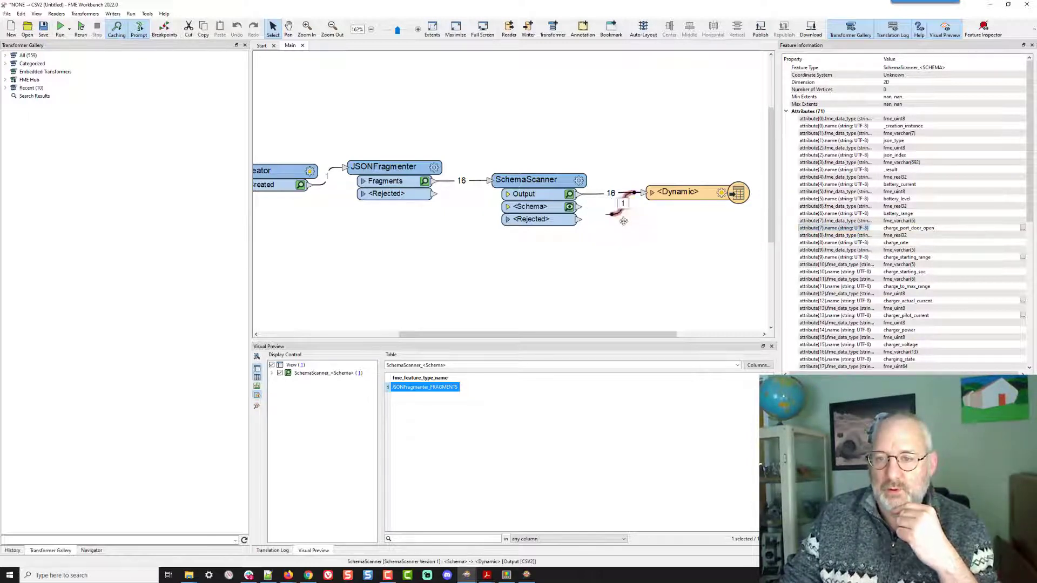
key(Delete)
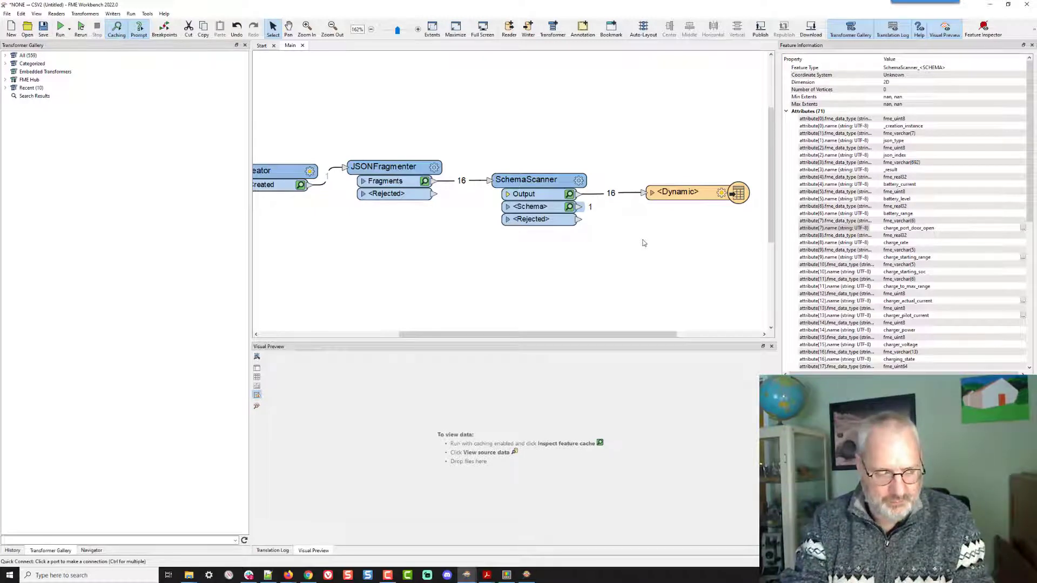
text(list)
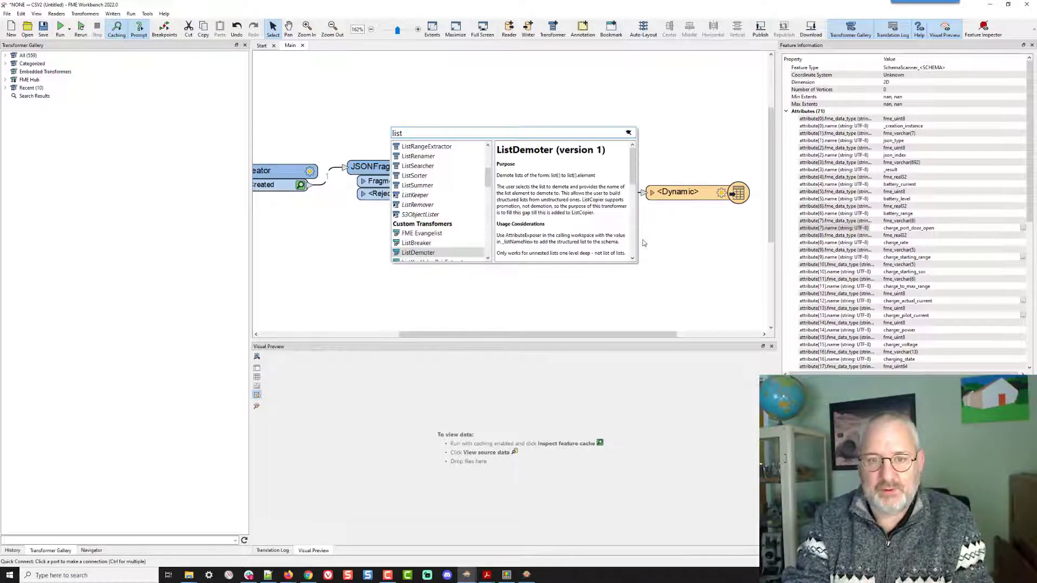
text(e)
key(Return)
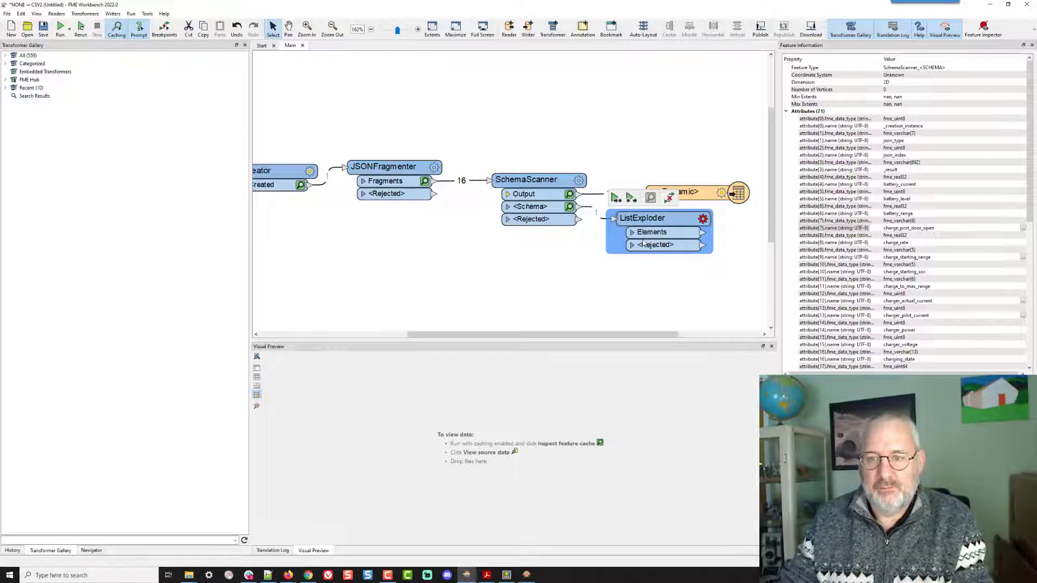
drag(656, 219, 533, 250)
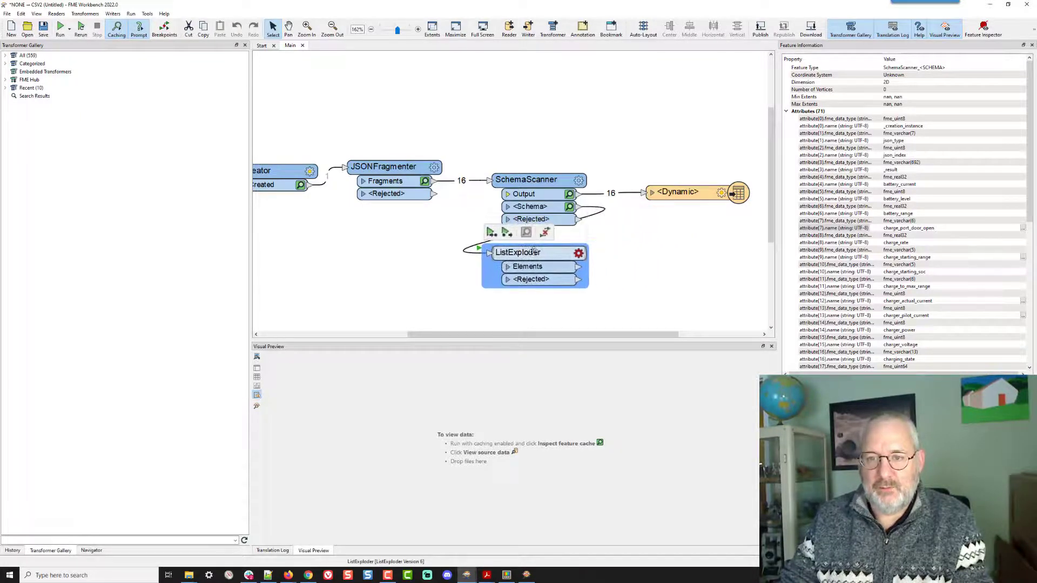
- Set the ListExploder's List Attribute to attribute{}
click(579, 254)
click(537, 257)
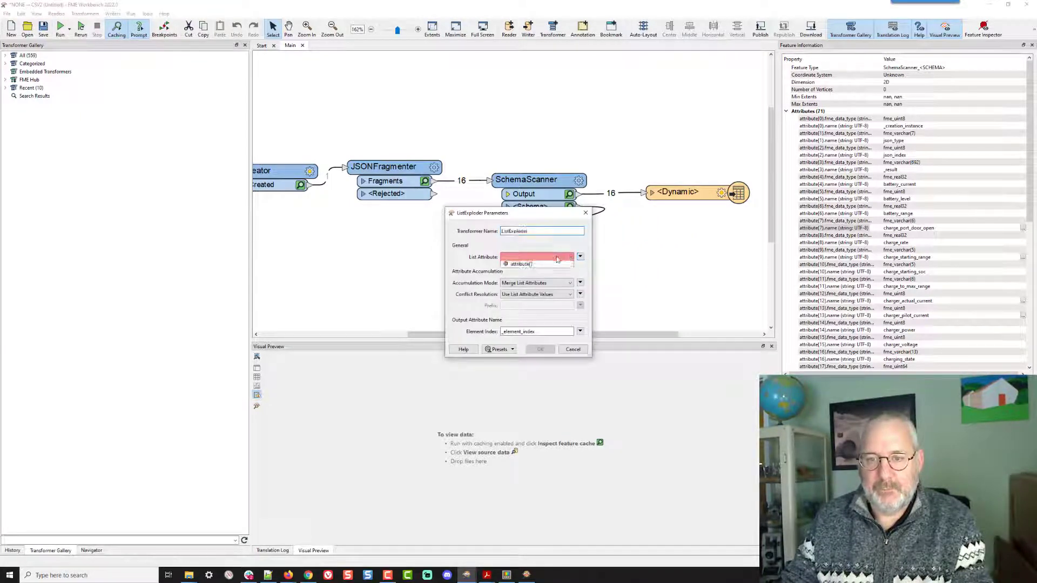
click(538, 270)
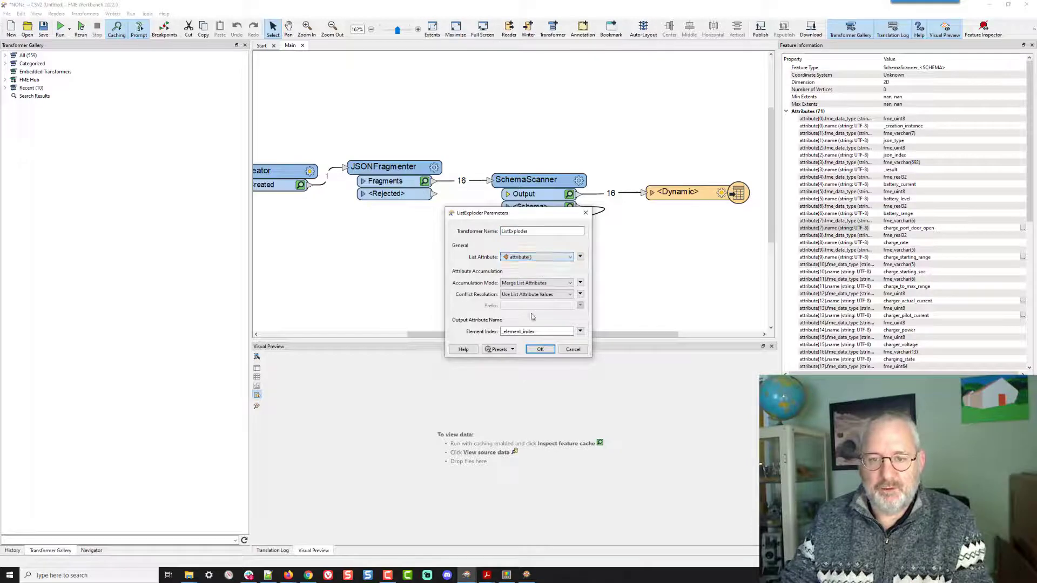
click(540, 349)
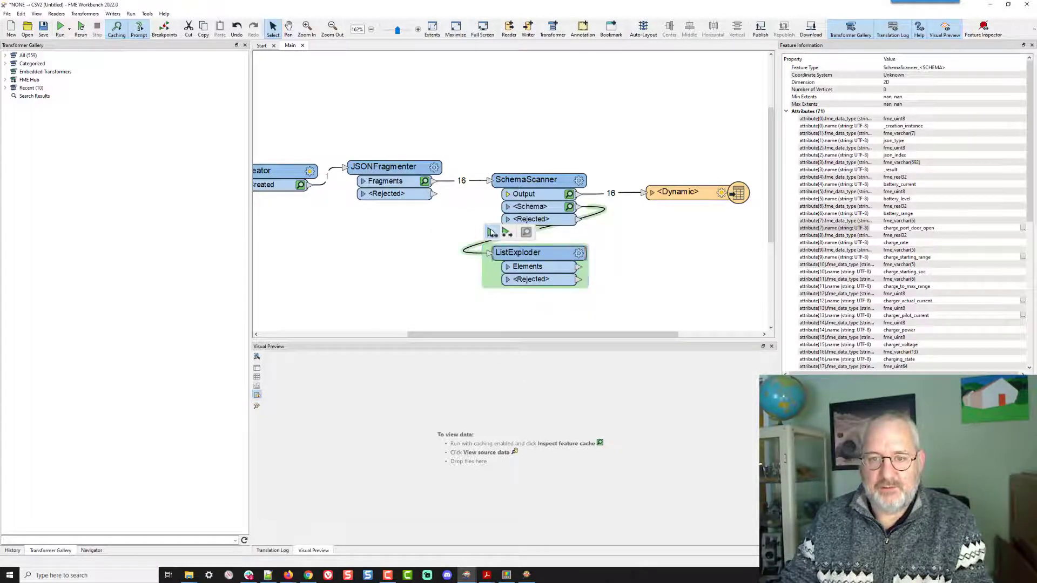
- Run the workspace up to the ListExploder and inspect the features from its Elements port
click(491, 232)
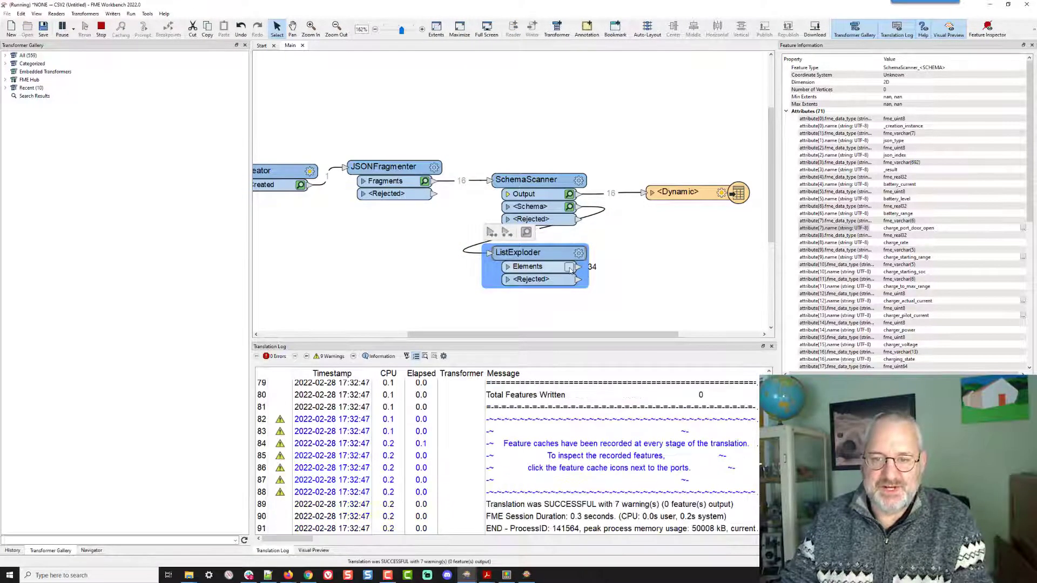
click(569, 268)
click(483, 385)
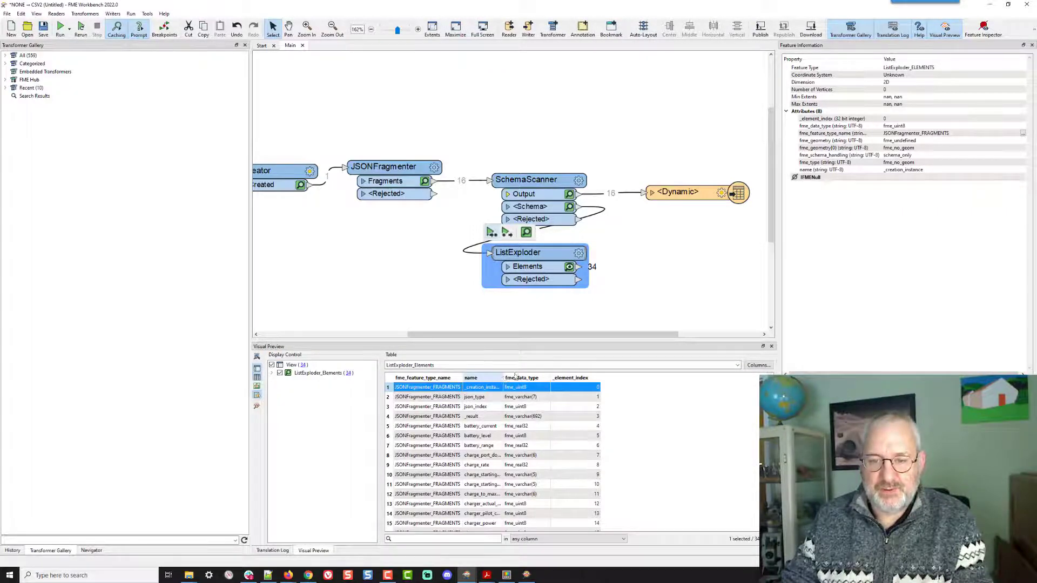
double_click(504, 378)
click(492, 397)
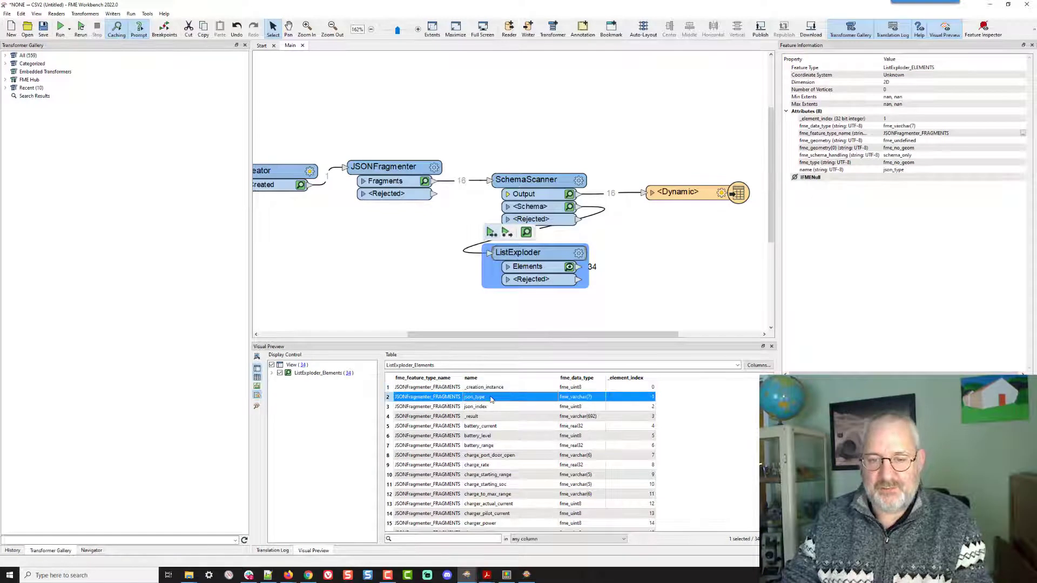
click(488, 408)
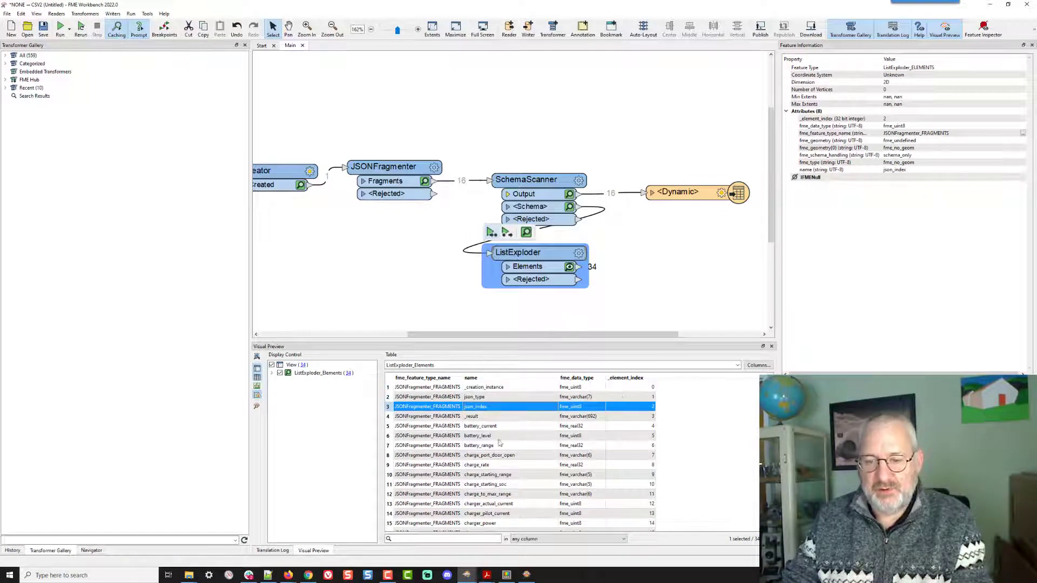
- Add an Aggregator transformer and connect it to the ListExploder's Elements output
click(648, 269)
text(agg)
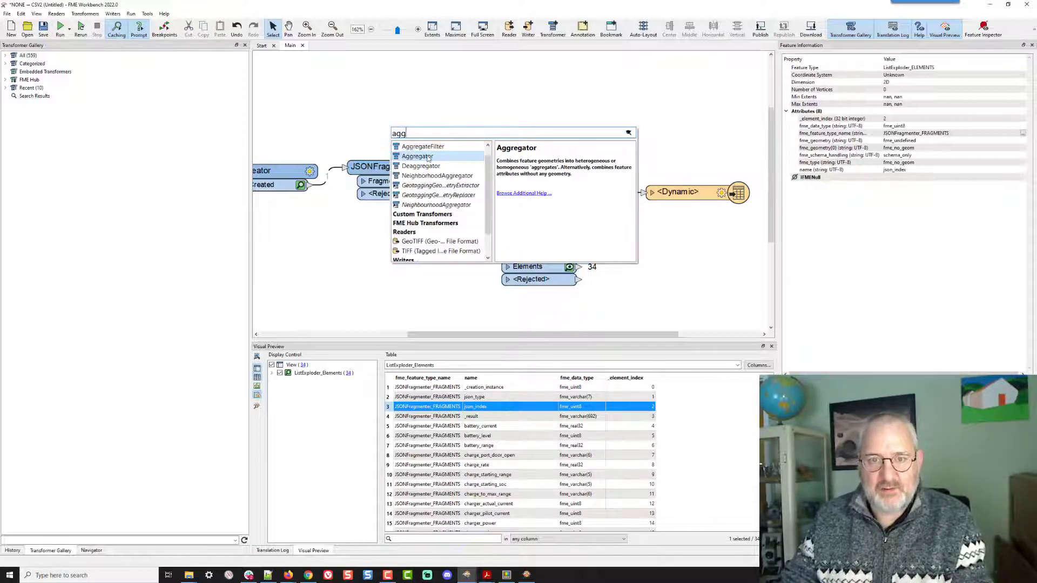
double_click(428, 157)
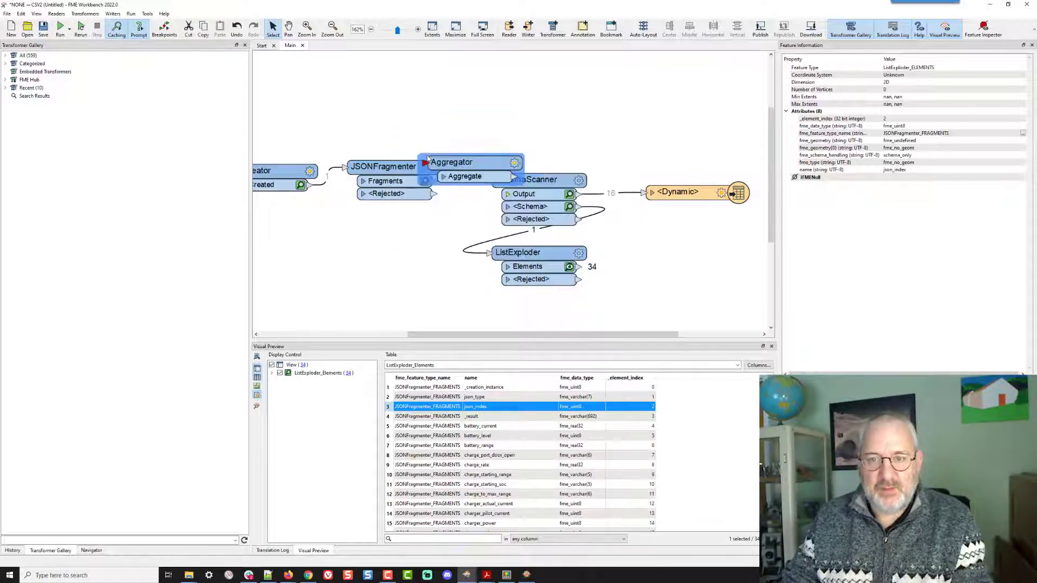
drag(463, 170, 683, 274)
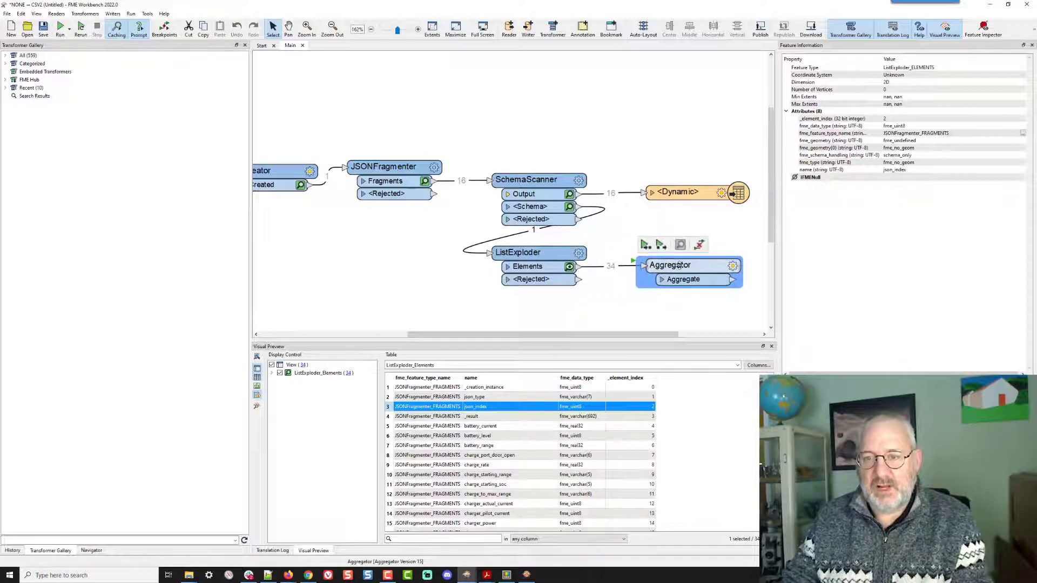
- In the Aggregator, enable Generate List named attributes and add fme_data_type and name as the selected list attributes
click(733, 267)
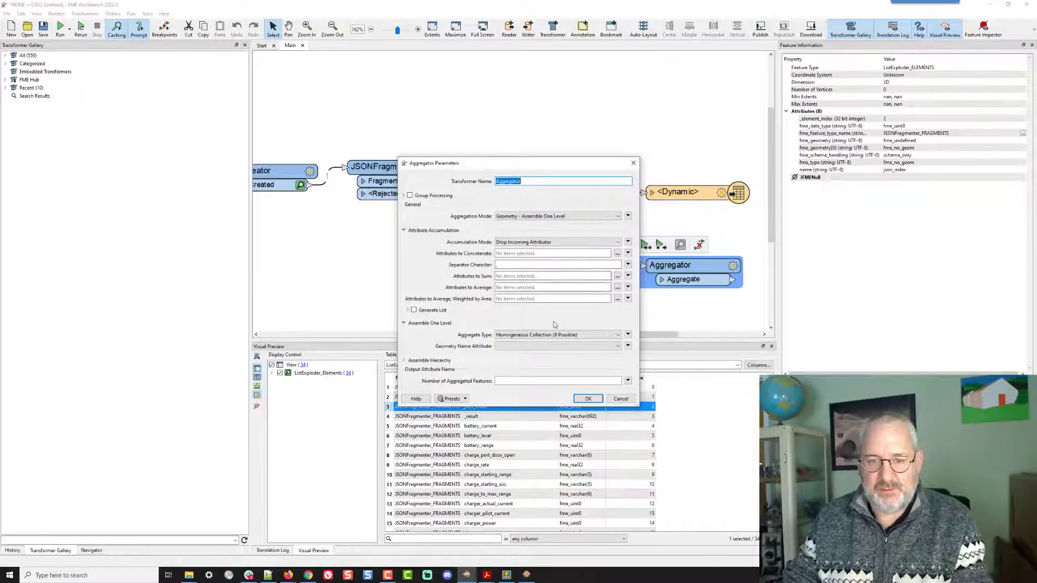
click(413, 311)
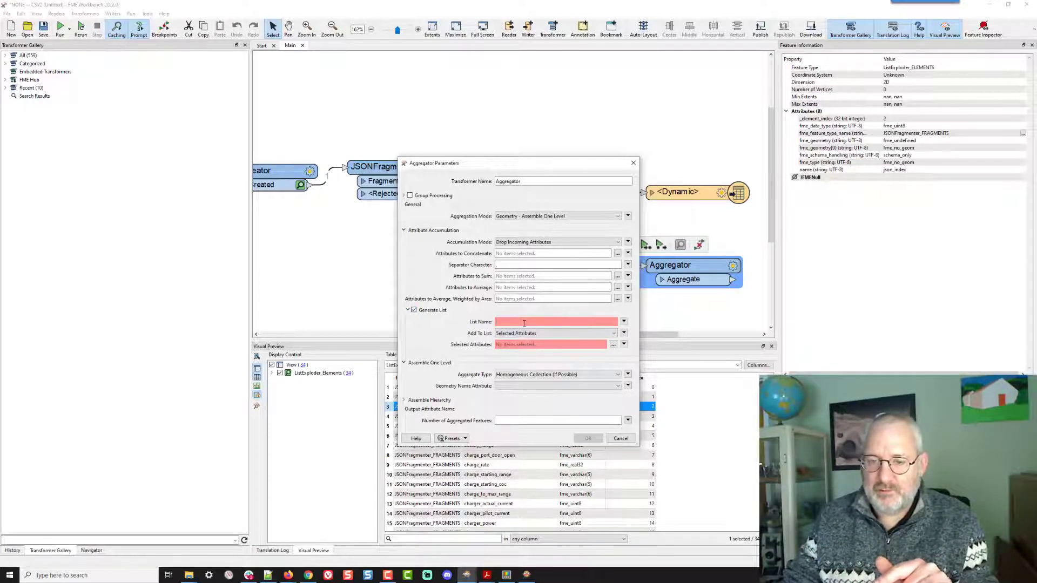
text(attributes)
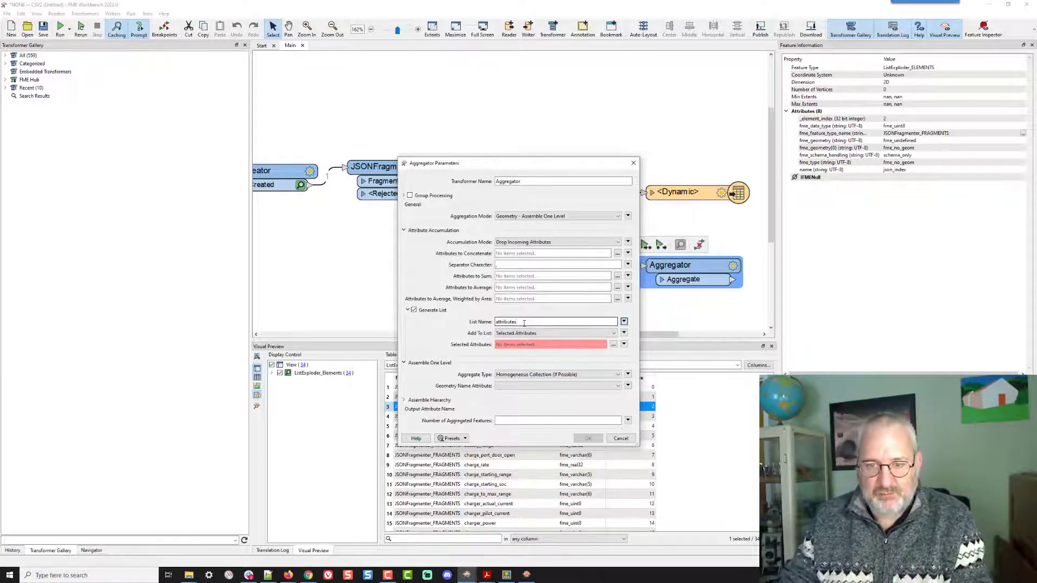
click(613, 345)
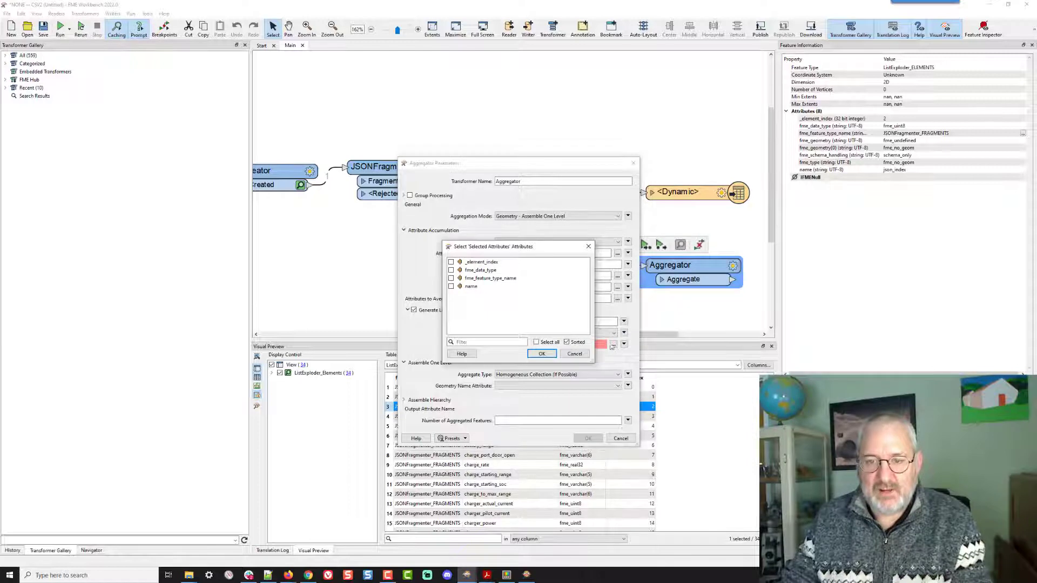
click(476, 286)
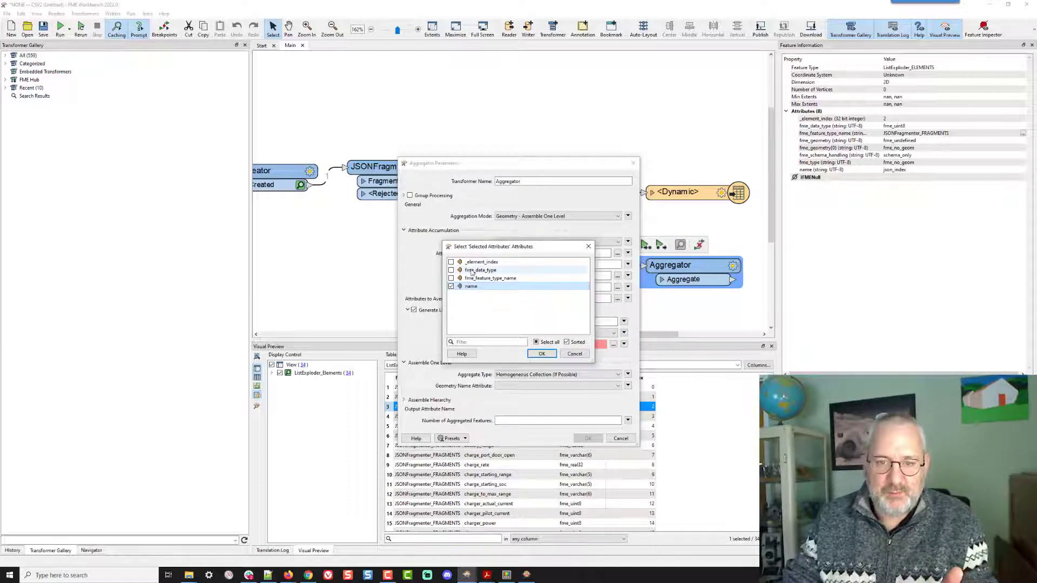
click(472, 270)
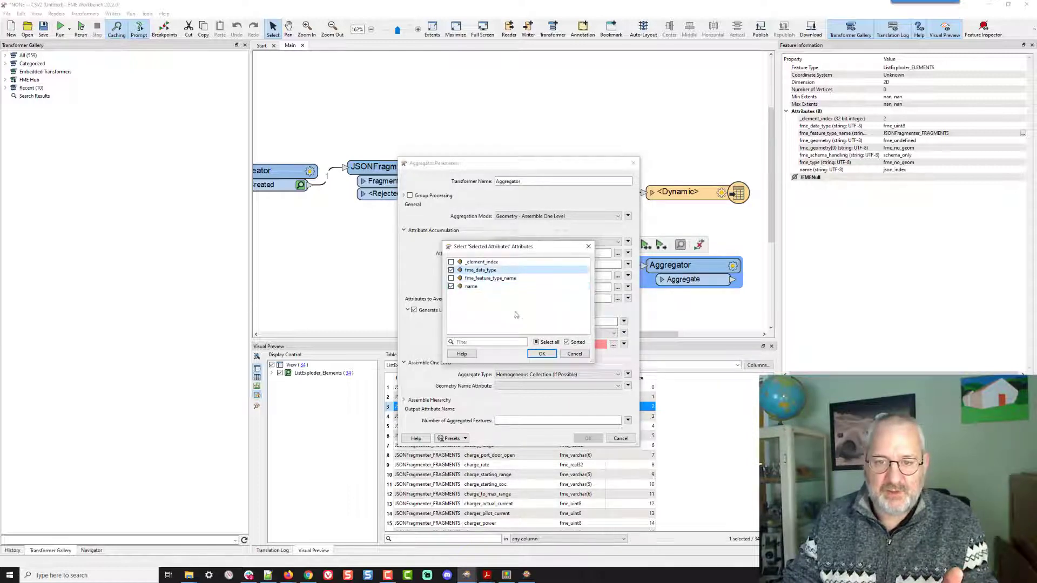
click(542, 354)
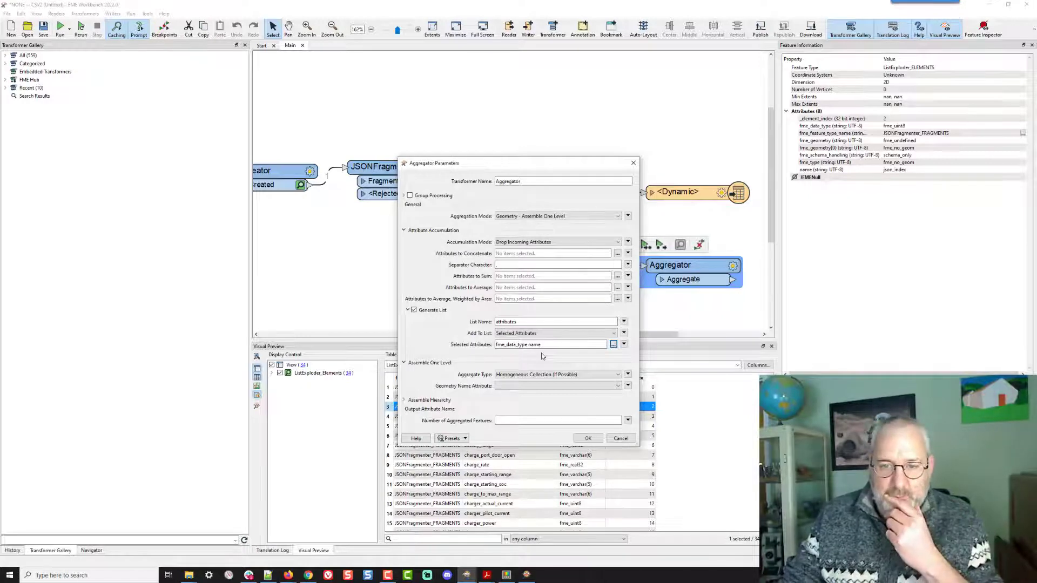
- Set the Aggregator's Accumulation Mode to Merge Incoming Attributes and apply the parameters
click(543, 243)
click(539, 258)
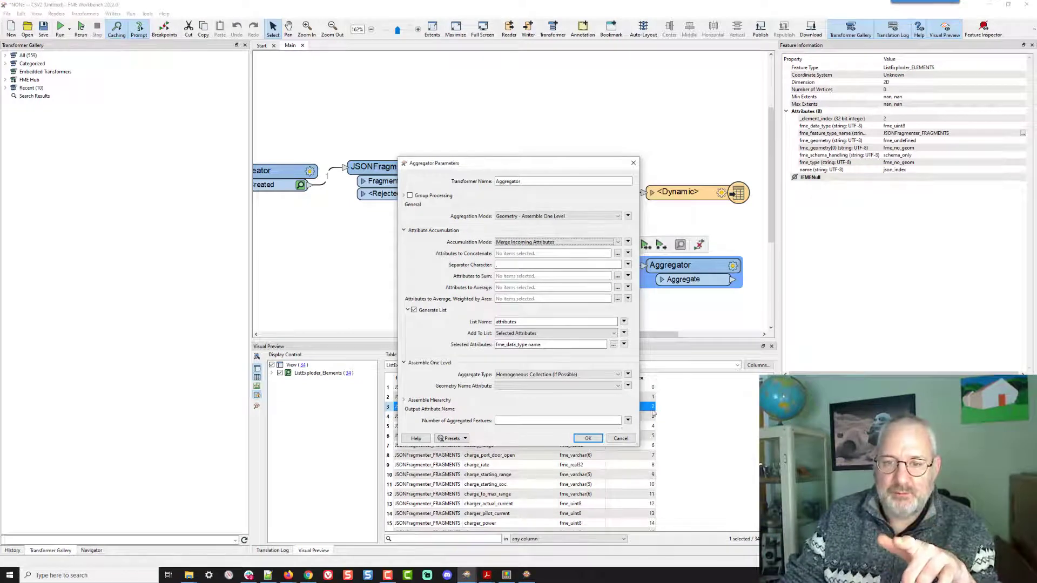
click(587, 438)
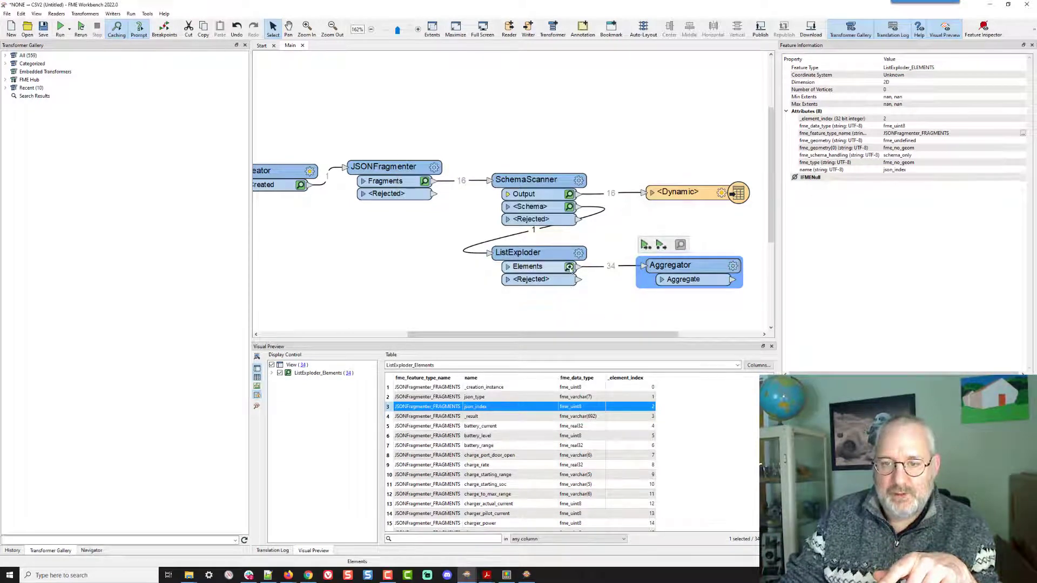
- Check the SchemaScanner's cached schema feature, then rename the Aggregator's list to attribute
click(569, 206)
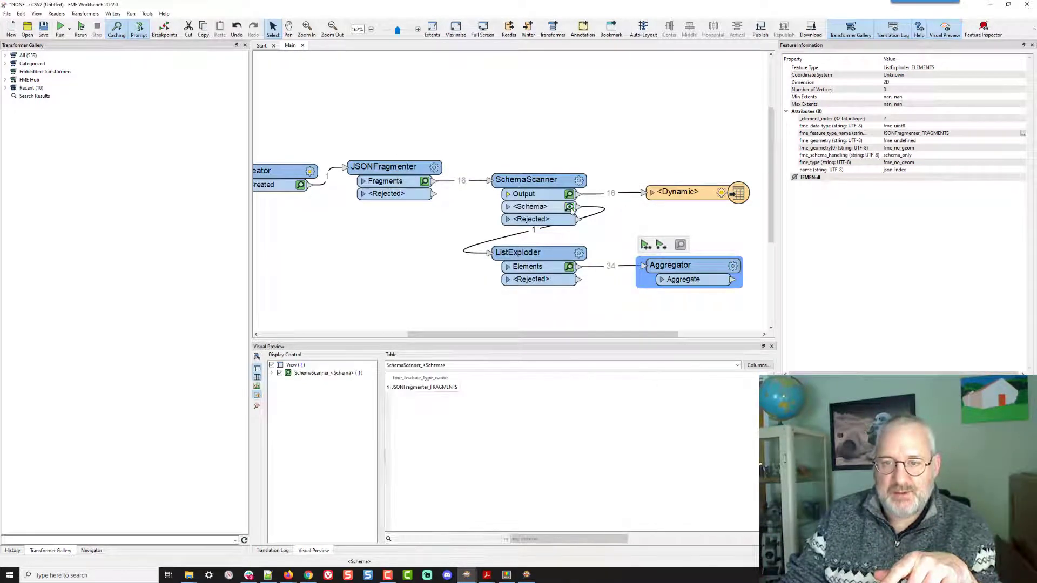
click(431, 393)
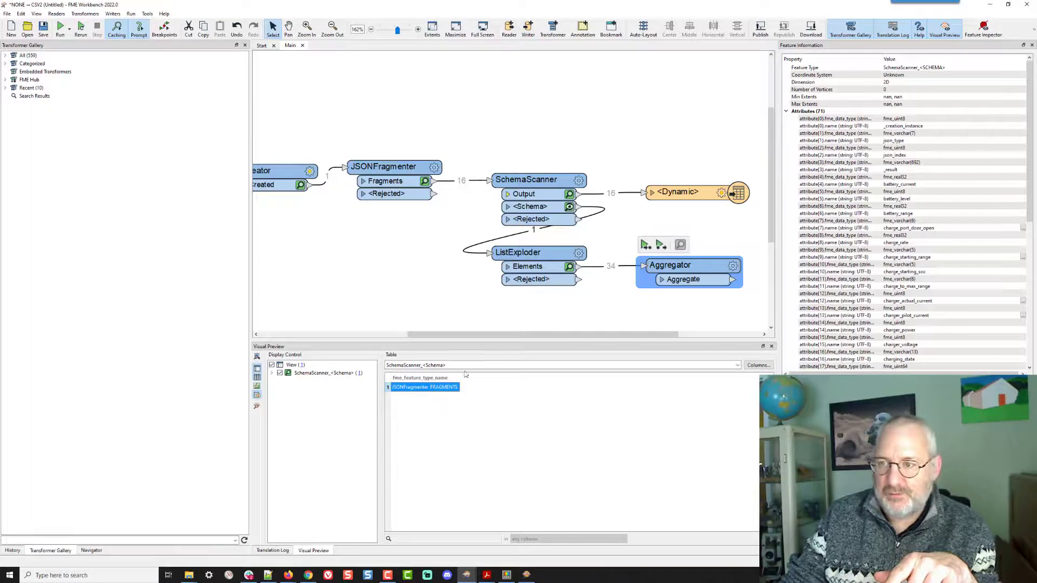
click(733, 266)
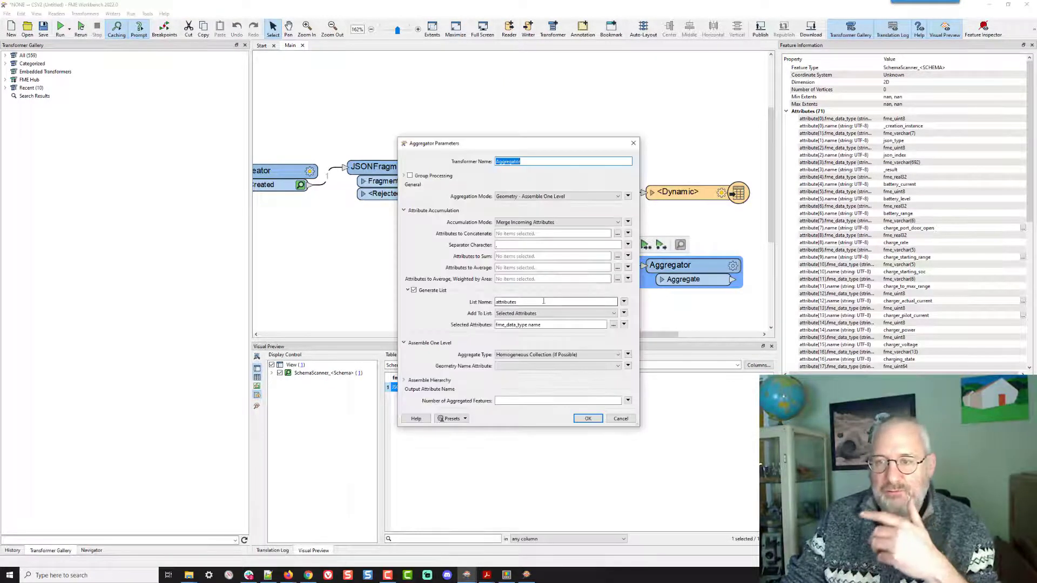
double_click(520, 301)
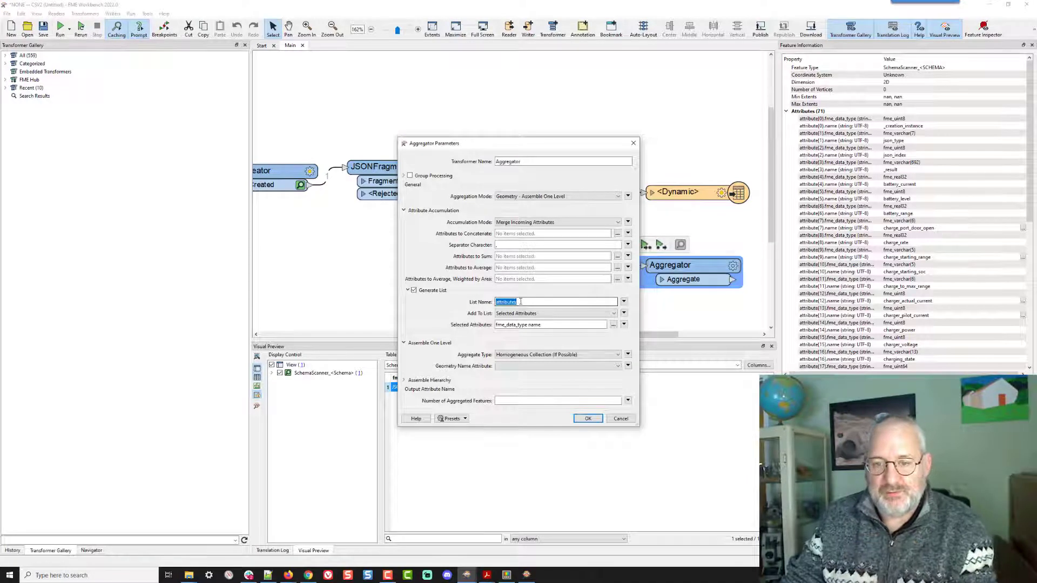
click(520, 301)
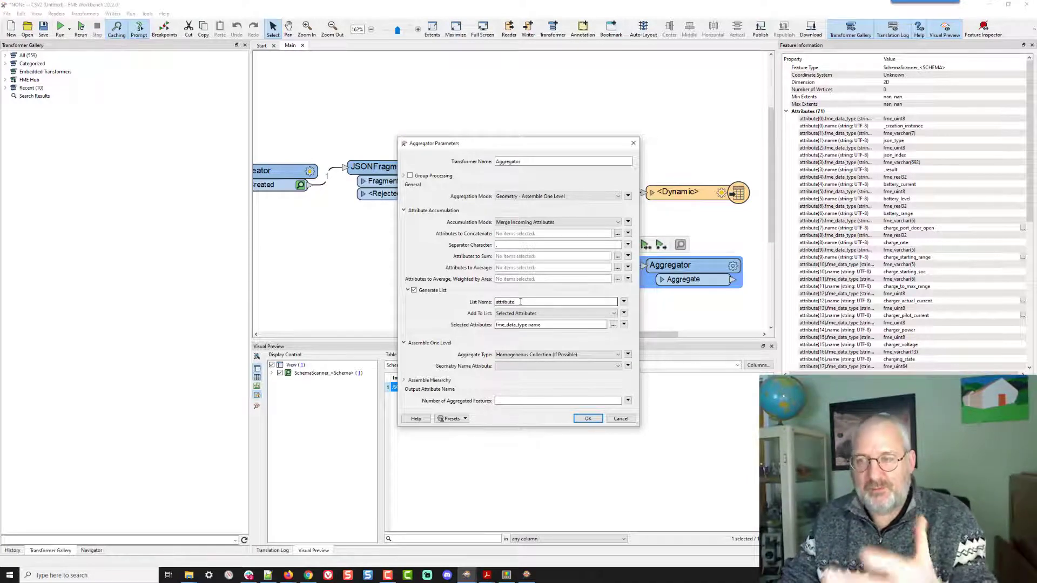
click(588, 419)
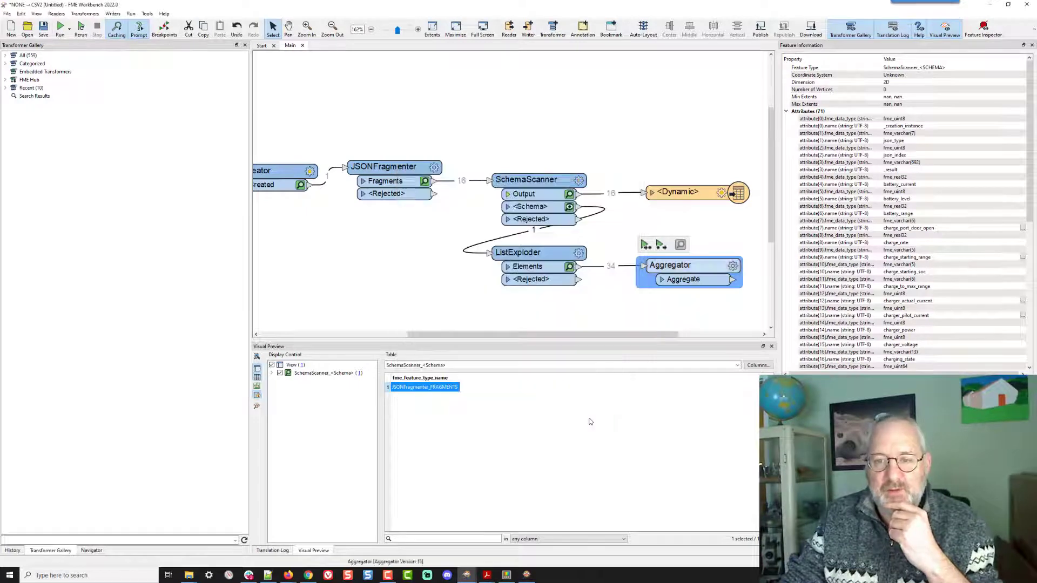
- Connect the Aggregator's Aggregate output to the Dynamic writer and move the ListExploder aside
drag(732, 281, 648, 192)
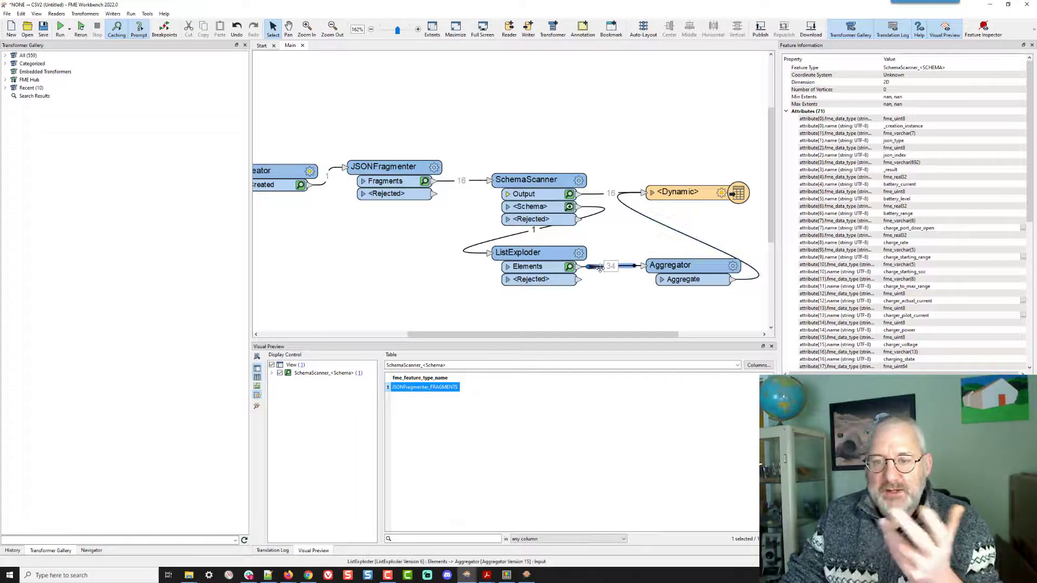
drag(528, 248, 450, 247)
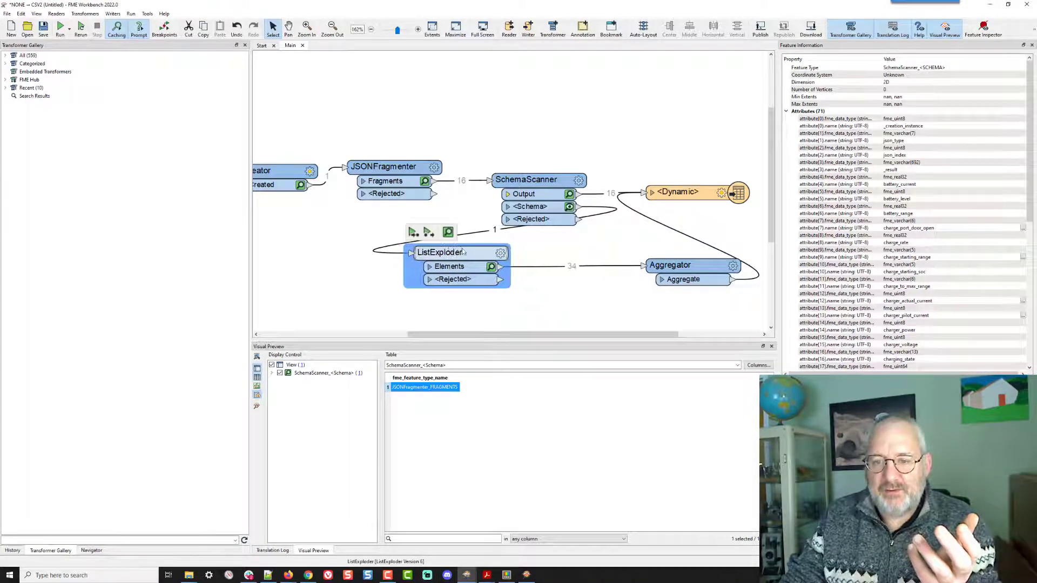
click(534, 267)
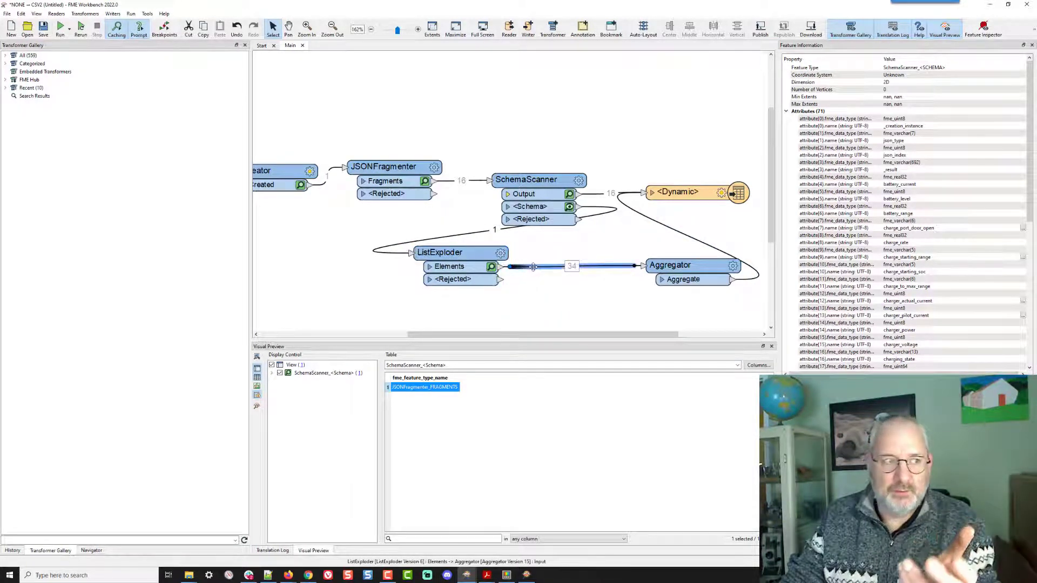
- Switch to Notepad++ to review the previously written CSV output, then return to the workspace
key(alt+Tab)
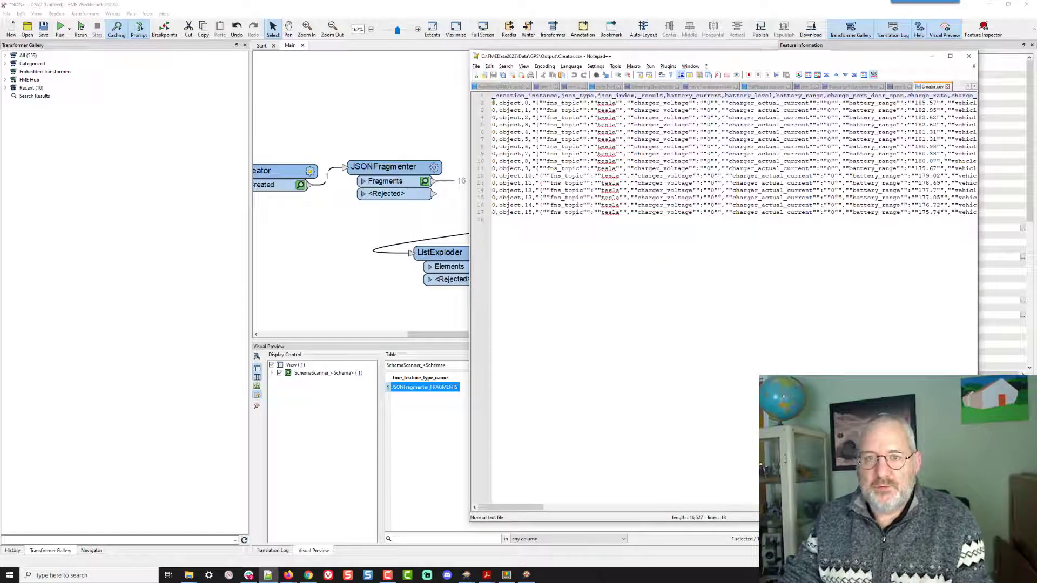
drag(493, 103, 905, 102)
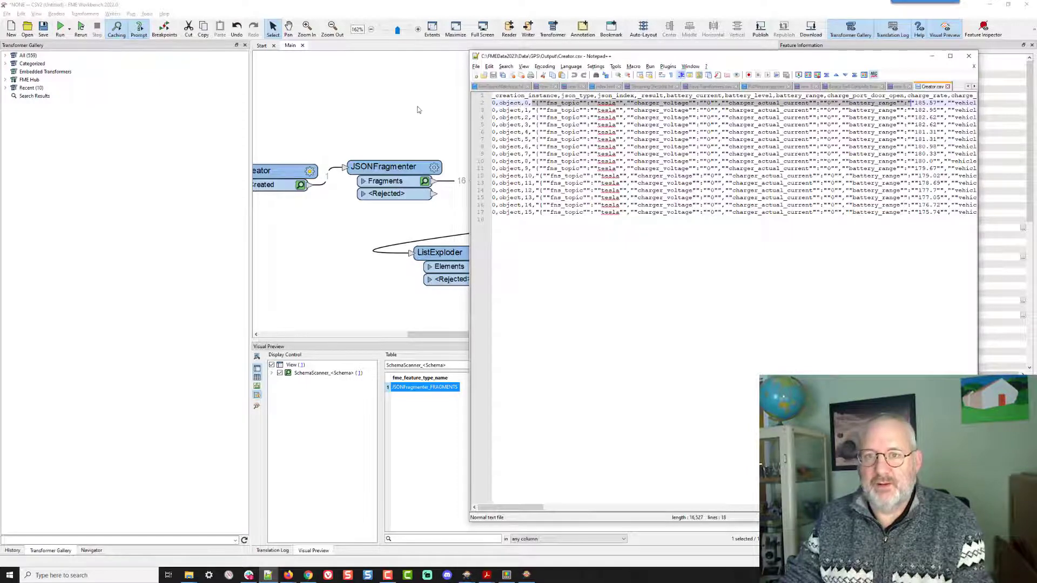
click(419, 108)
- Insert a Tester on the connection between the ListExploder and the Aggregator
click(544, 268)
text(test)
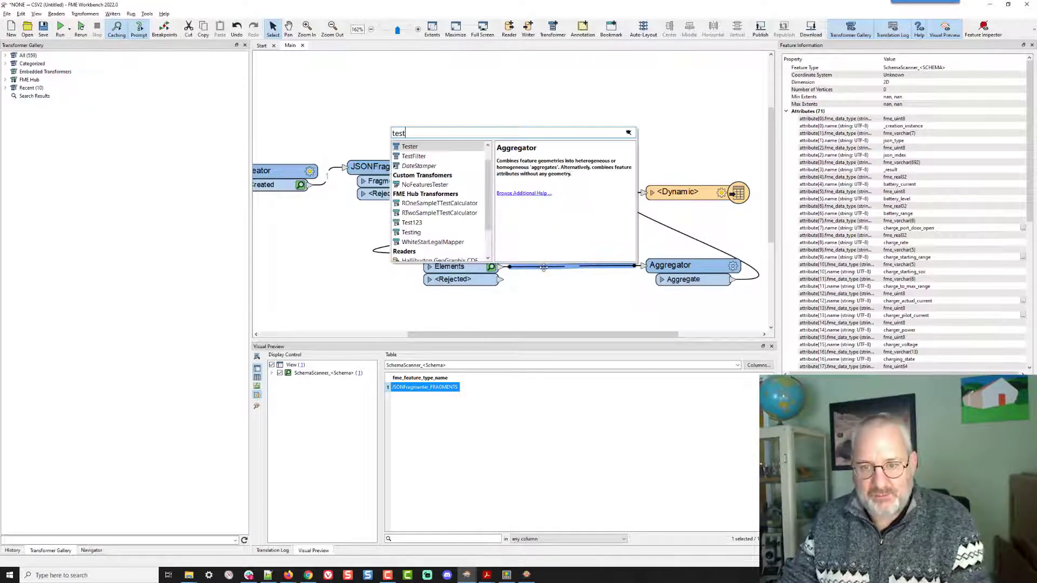
key(Return)
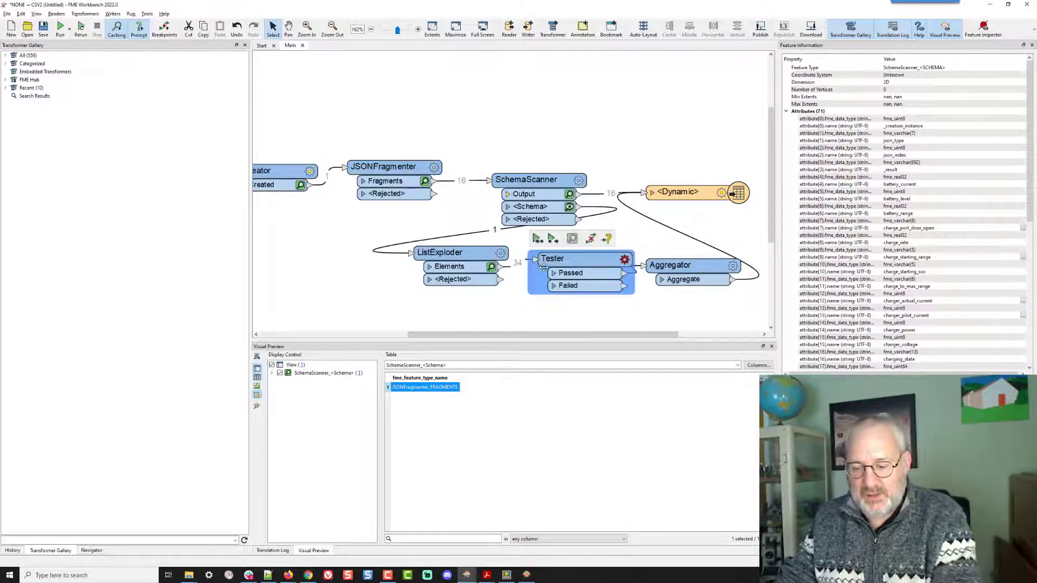
- Configure the Tester to pass features whose name attribute does not equal _result
click(625, 259)
click(505, 240)
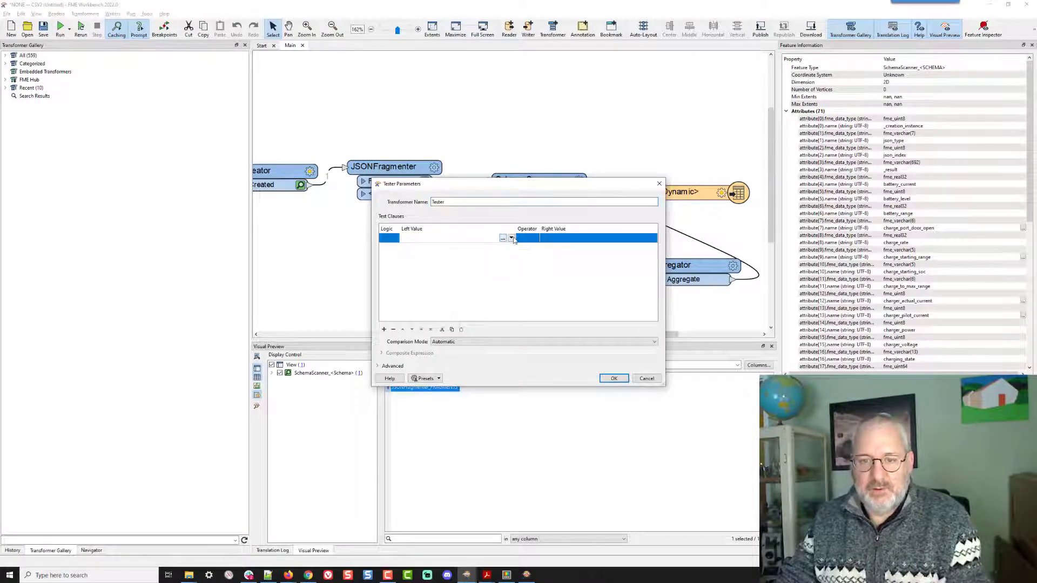
click(510, 238)
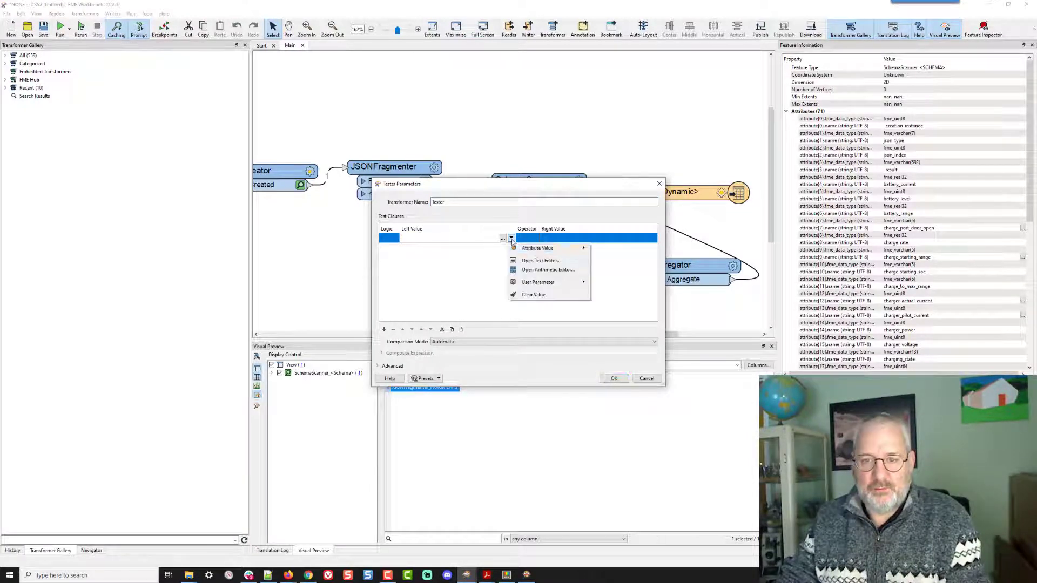
mouse_move(538, 249)
click(607, 276)
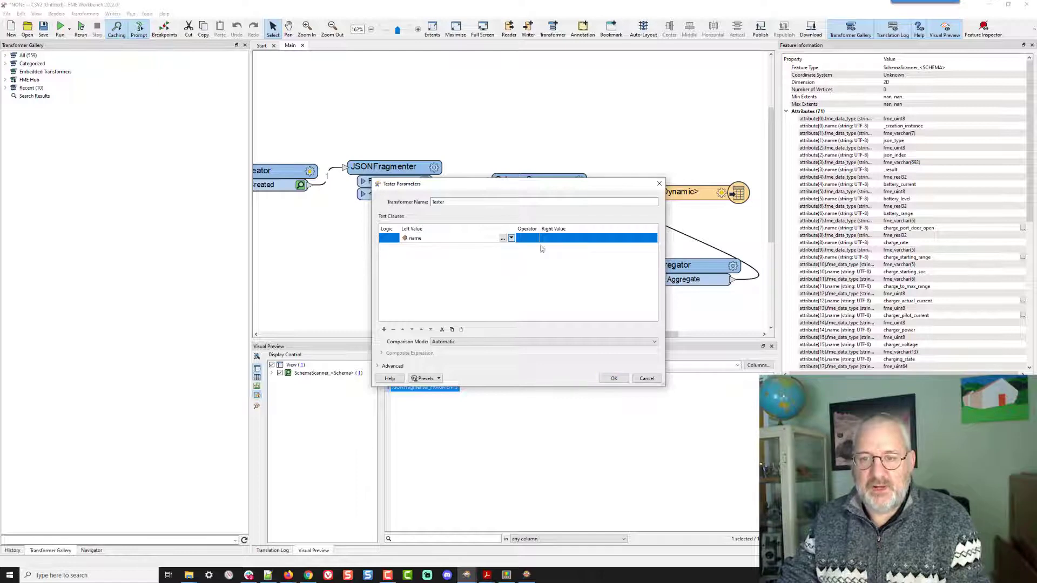
click(533, 241)
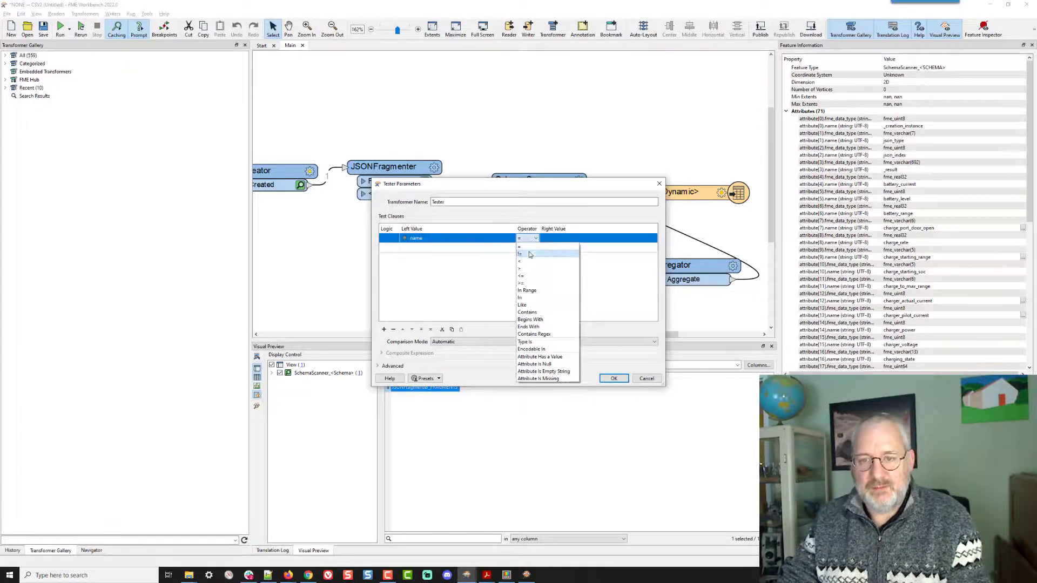
click(530, 257)
click(559, 240)
text(_result)
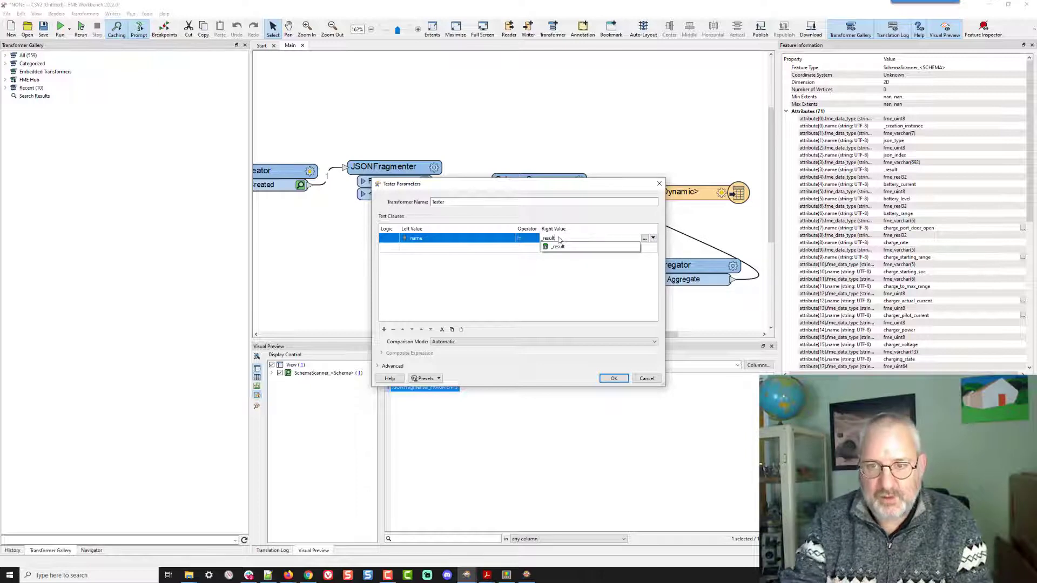
key(Return)
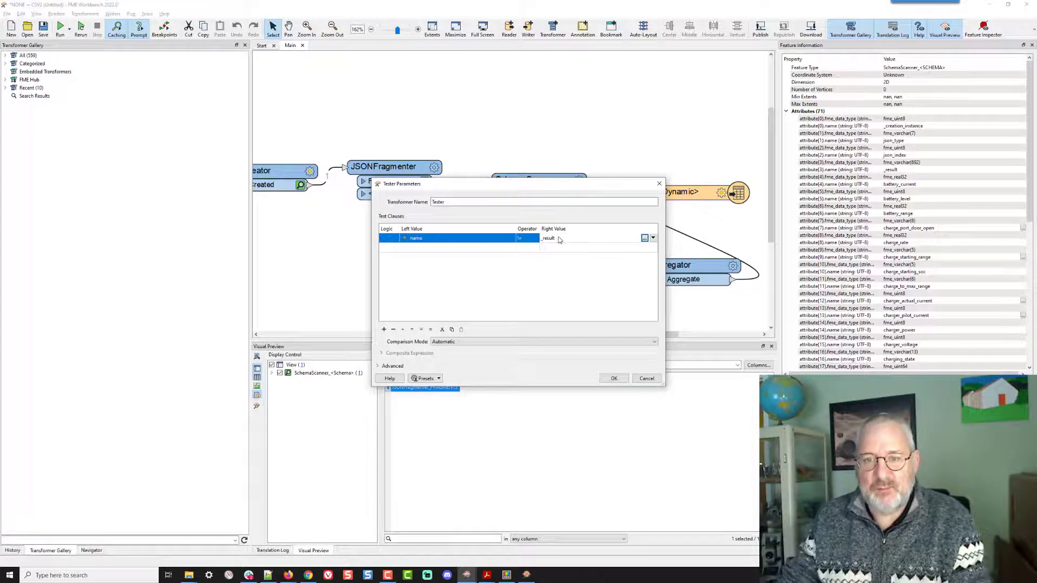
click(612, 379)
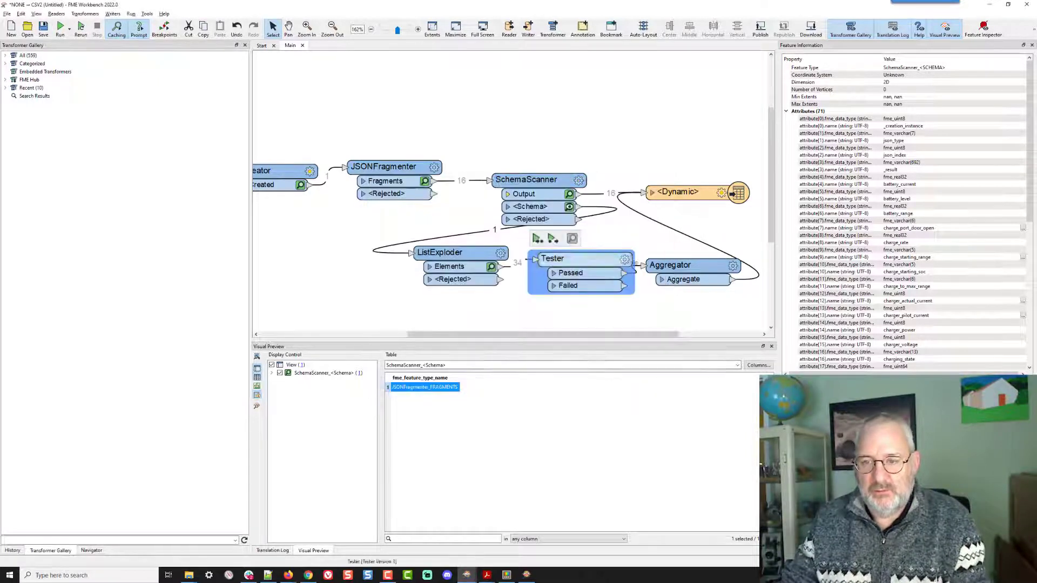
- Reposition the Aggregator and run the whole workspace with the default output folder
click(685, 269)
drag(685, 268, 685, 274)
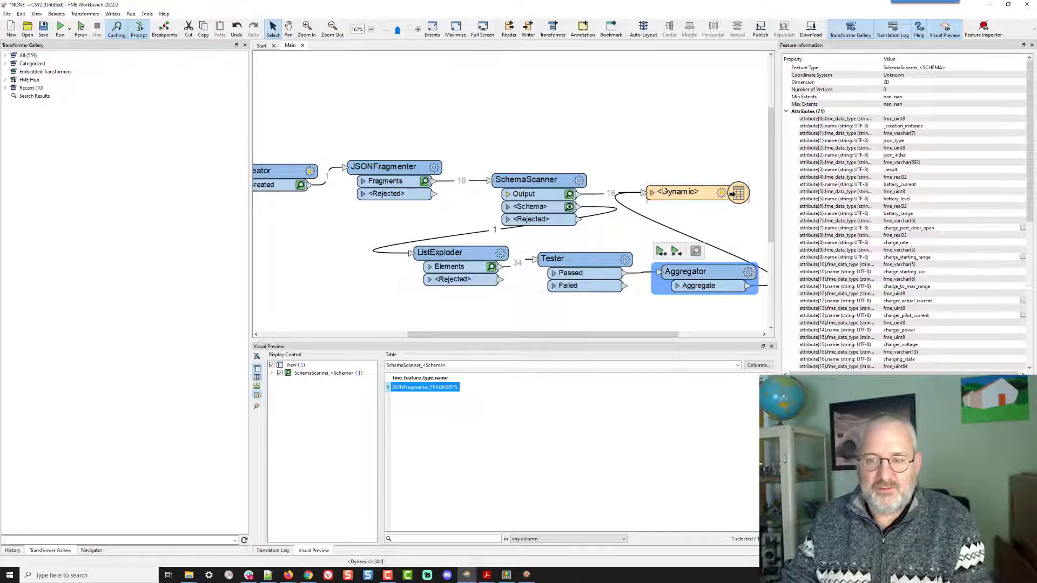
click(608, 154)
key(ctrl+r)
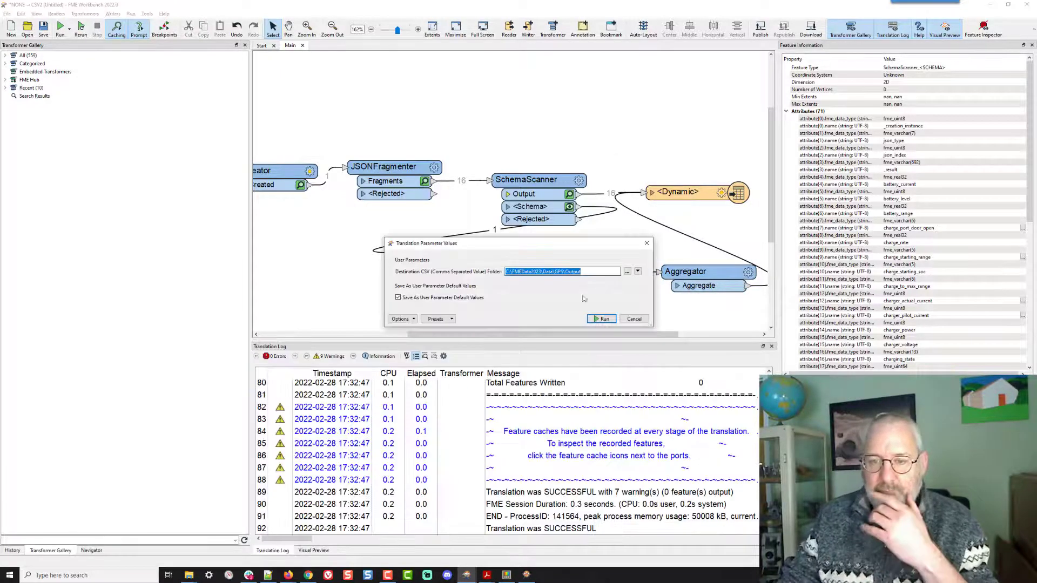
click(604, 320)
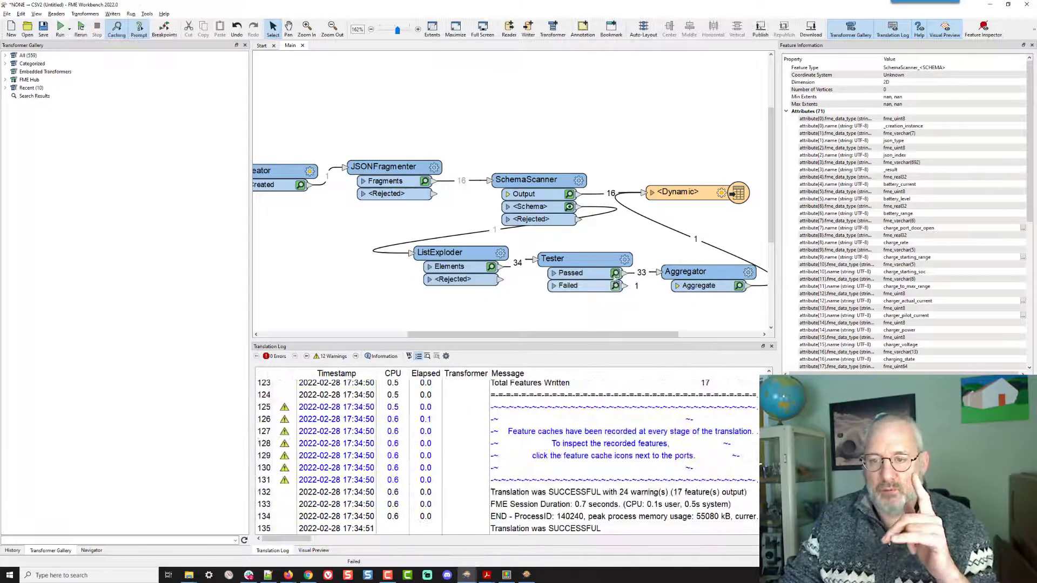
- Inspect the Aggregator's cached output and browse the CSV writer's output folder
click(615, 273)
click(739, 285)
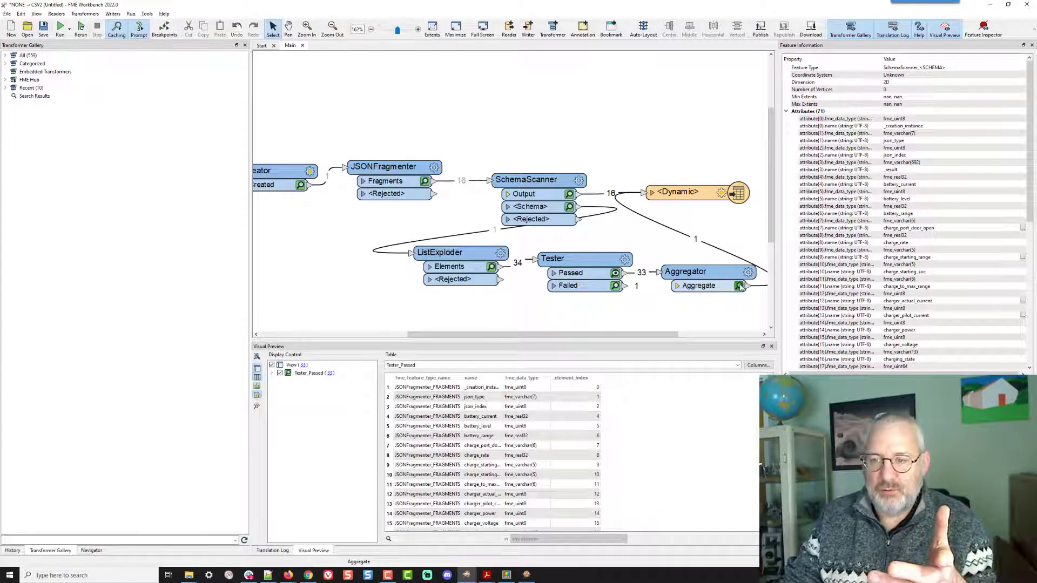
click(692, 197)
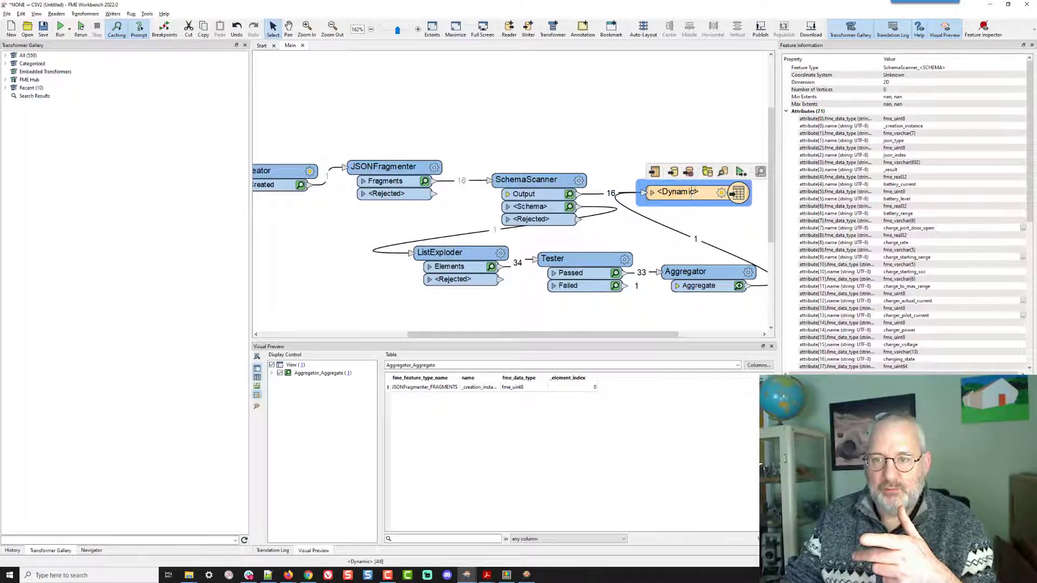
click(707, 172)
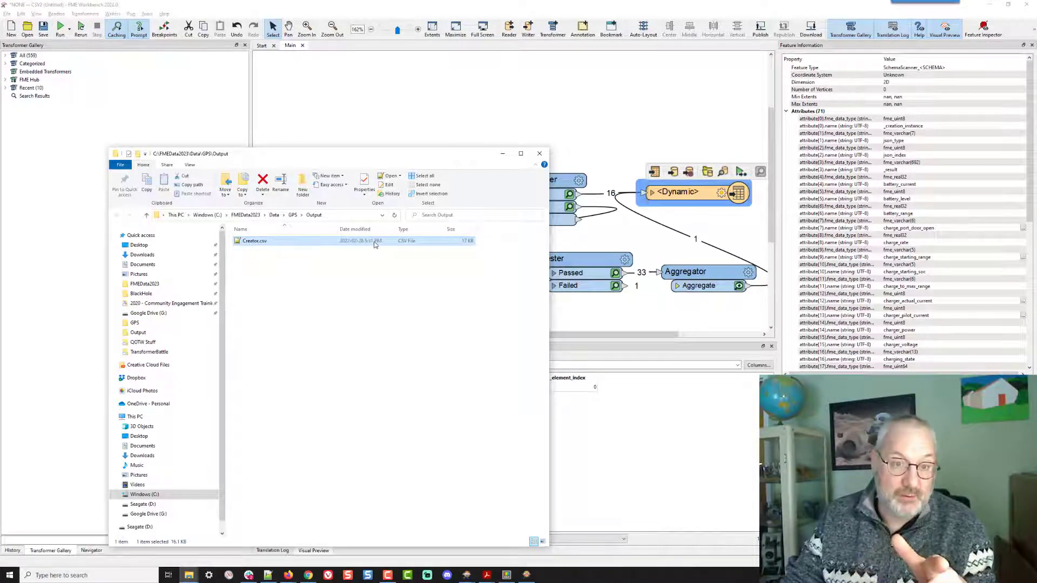
click(545, 100)
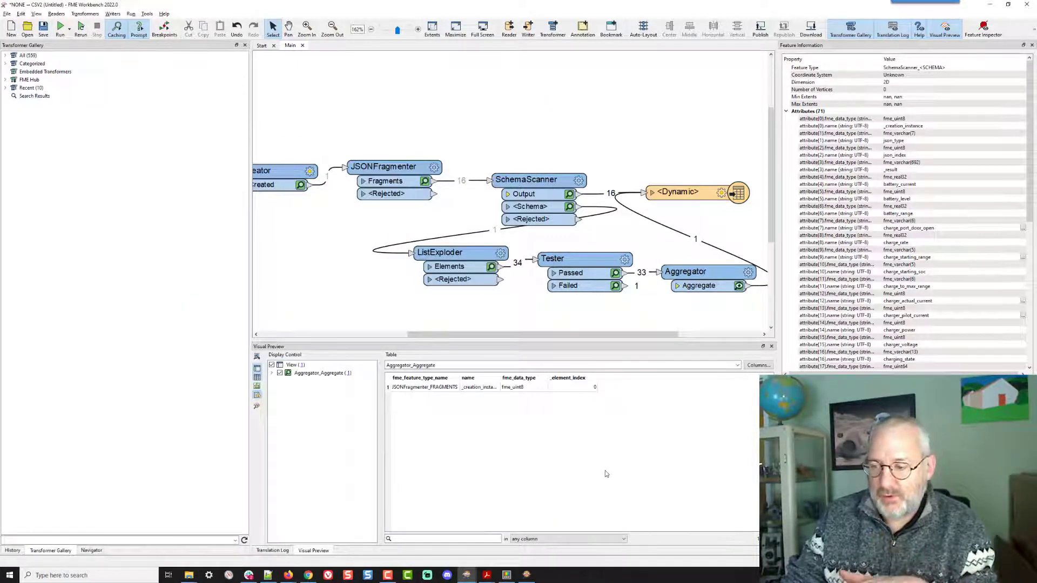
- Review the translation log warnings about features ignored by the CSV writer
click(273, 551)
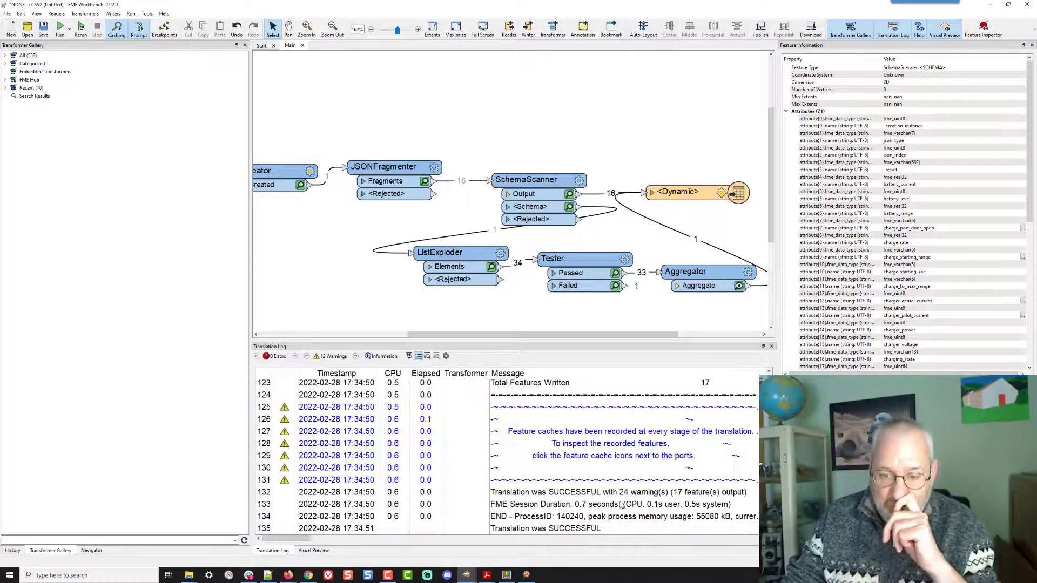
scroll(618, 486, up, 10)
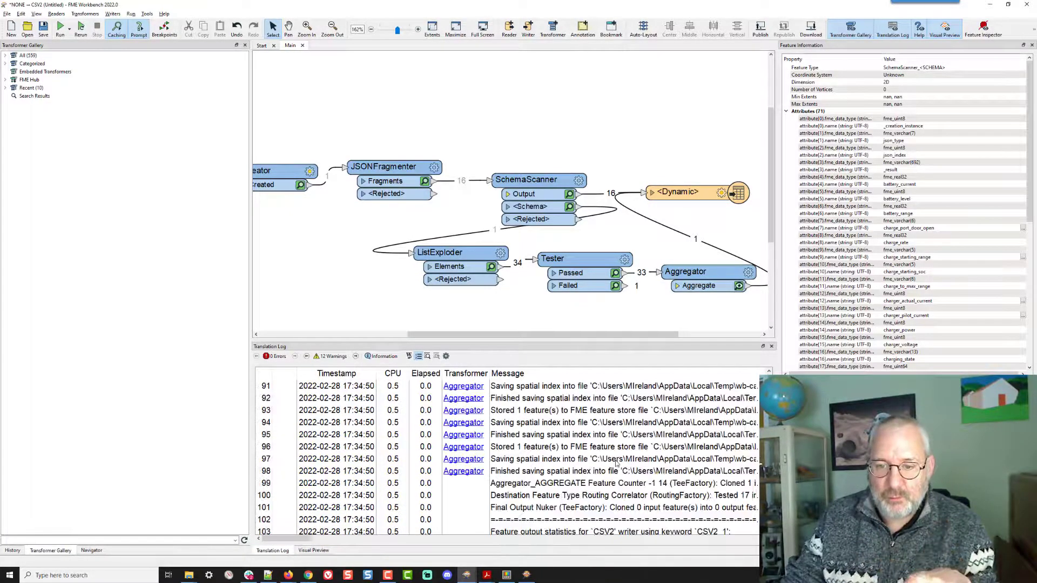
scroll(617, 463, up, 4)
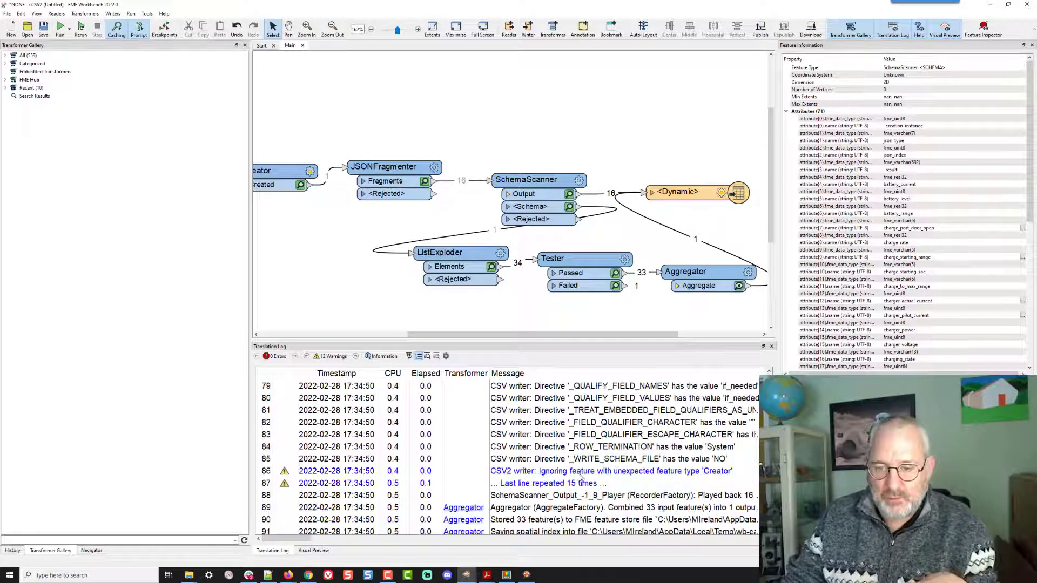
click(670, 472)
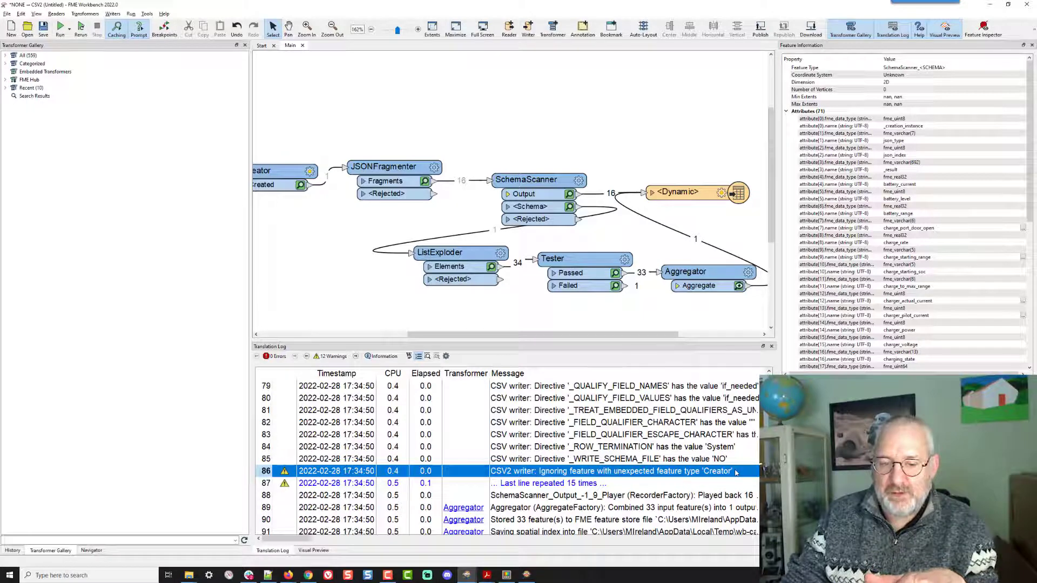
- Open and review the SchemaScanner parameters
mouse_move(543, 179)
mouse_down()
mouse_move(530, 133)
mouse_move(535, 175)
mouse_up()
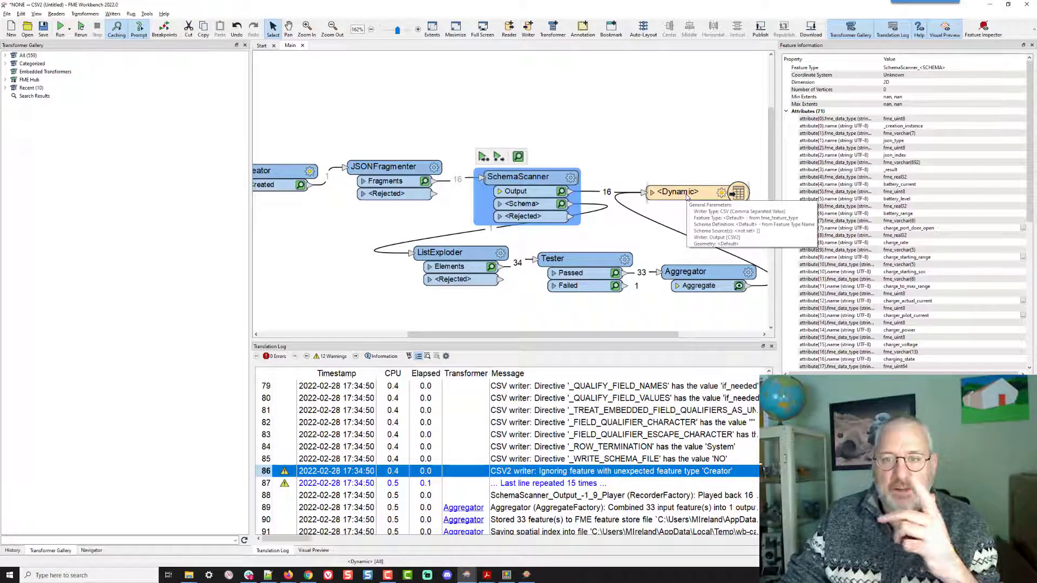
click(570, 177)
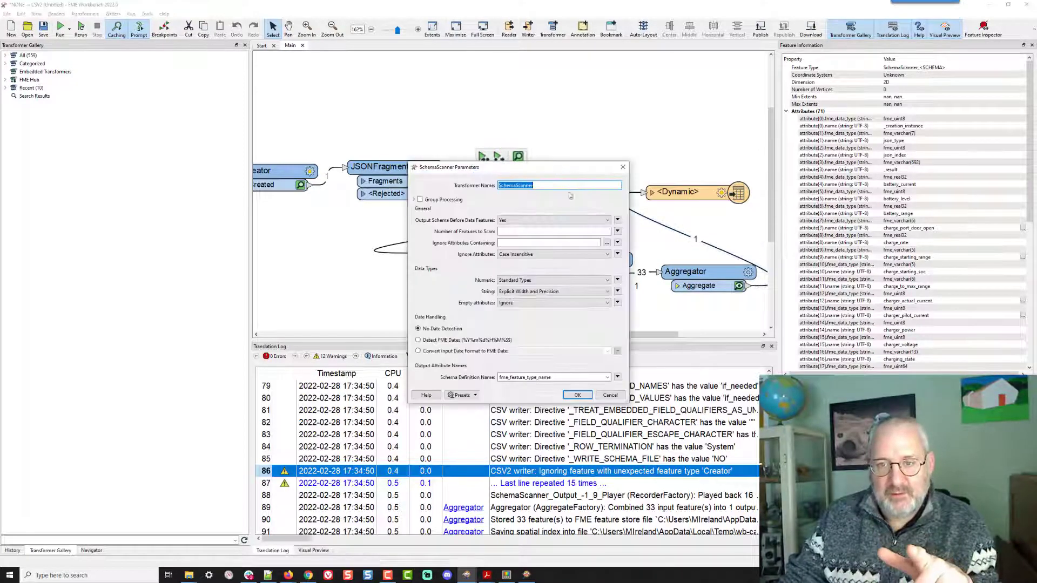
click(577, 396)
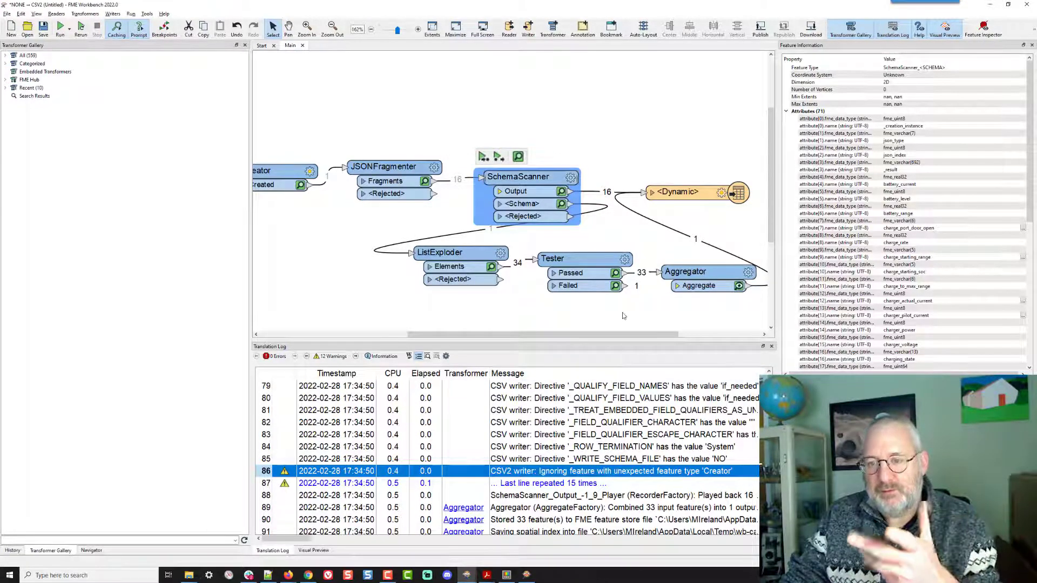
click(690, 273)
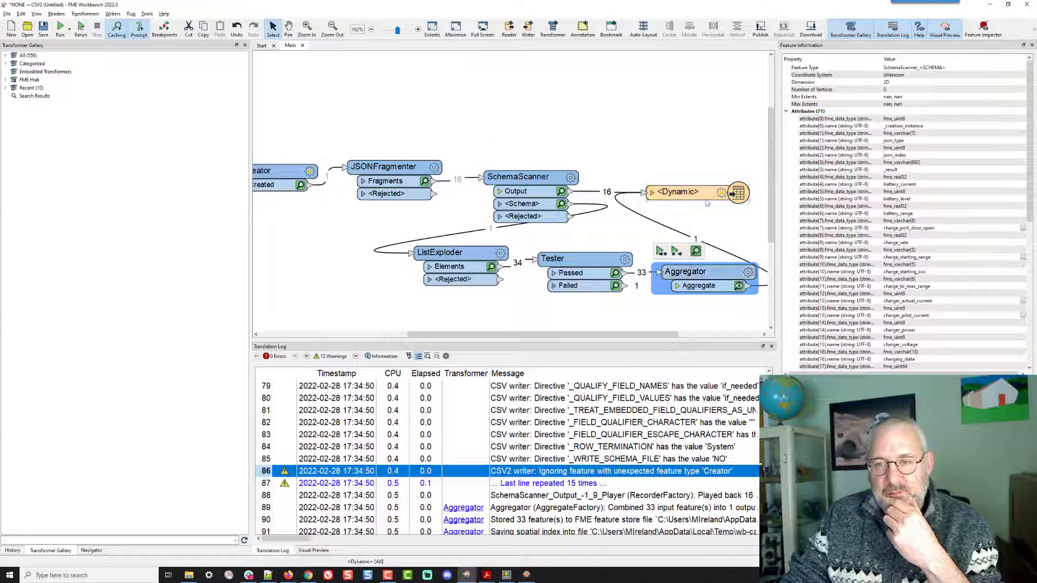
drag(693, 195, 732, 190)
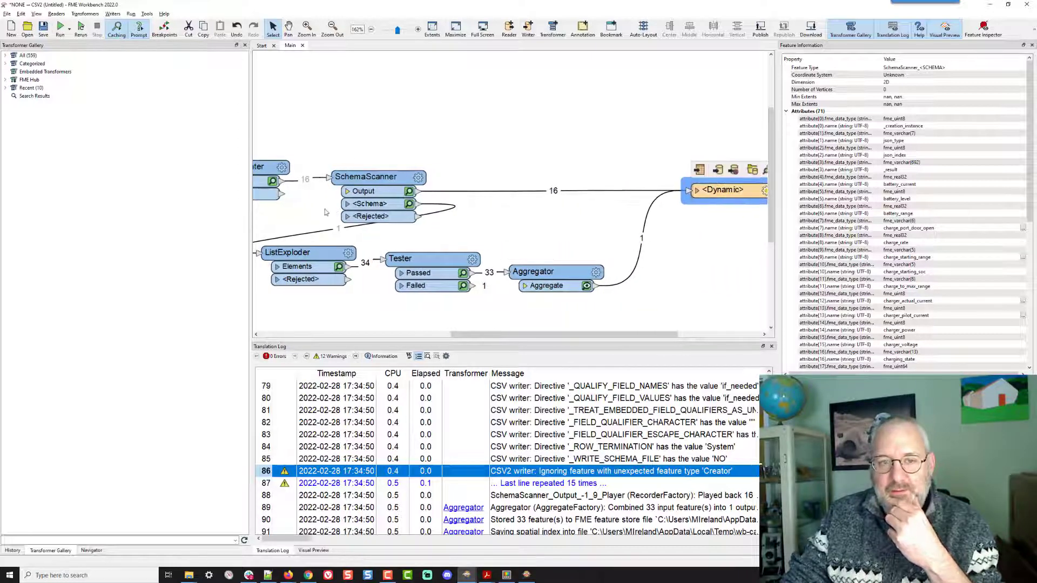
- Add a breakpoint on the connection from JSONFragmenter to SchemaScanner and run the workspace
right_click(295, 181)
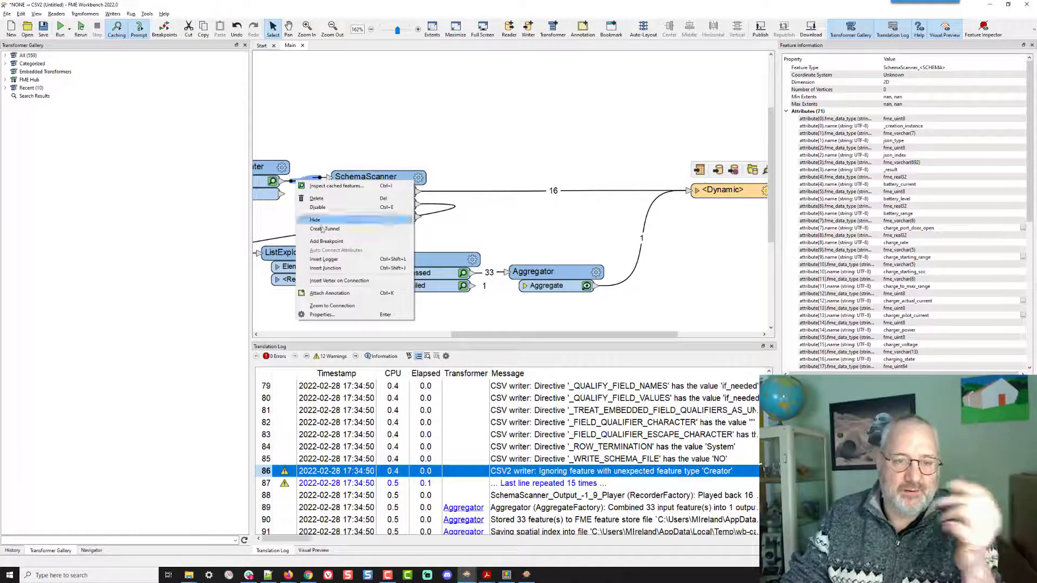
click(326, 241)
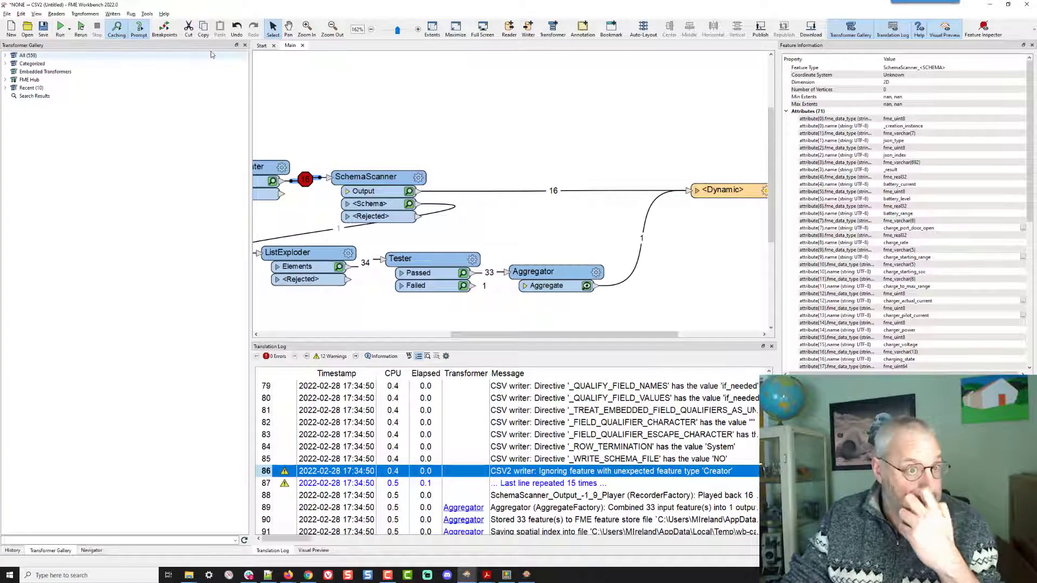
click(81, 28)
click(81, 28)
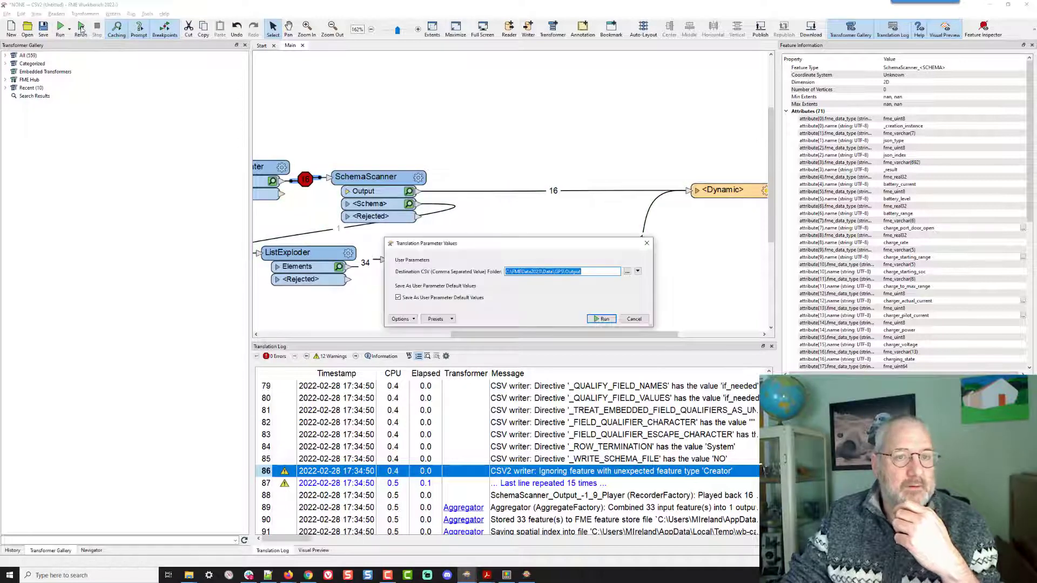
click(599, 320)
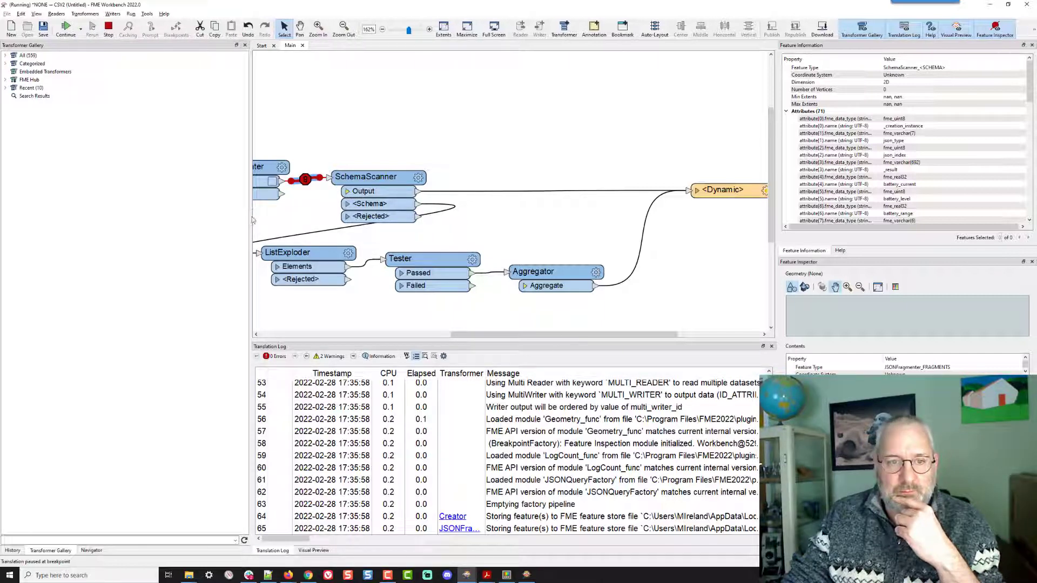
- Inspect the features paused at the breakpoint, then continue the translation to completion
drag(250, 217, 127, 224)
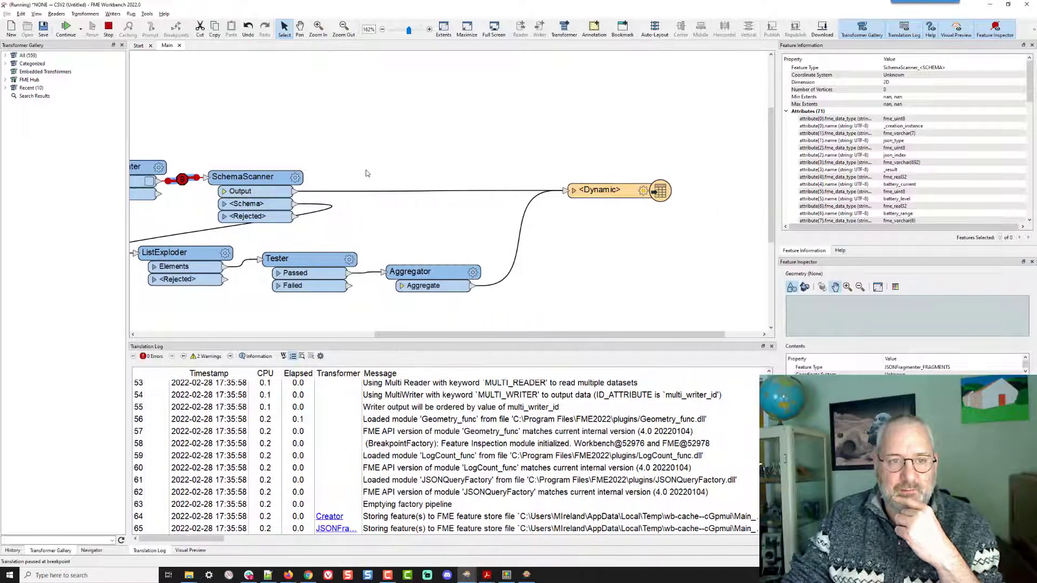
drag(342, 138, 430, 135)
key(Escape)
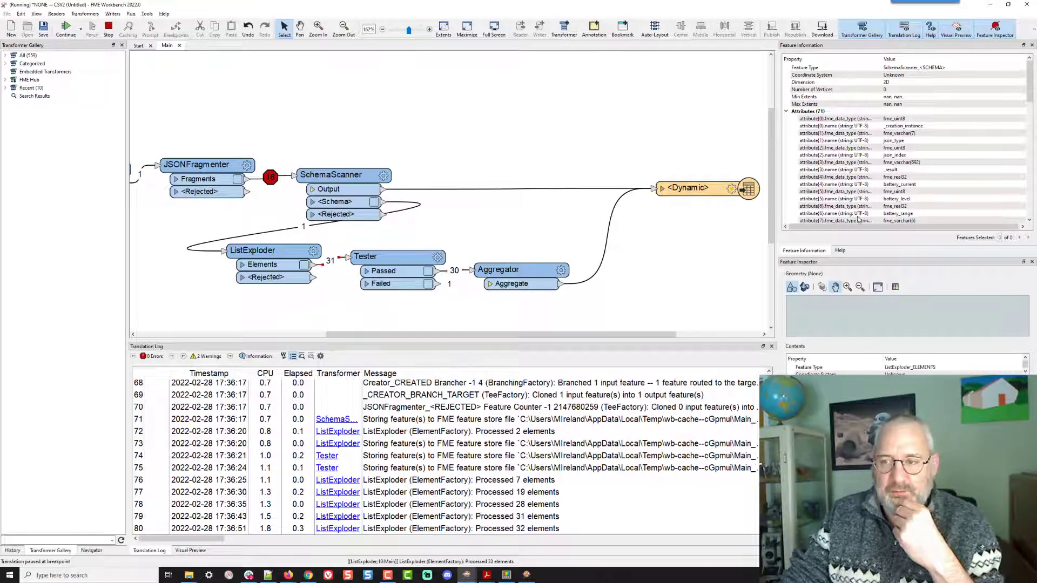
scroll(858, 219, down, 10)
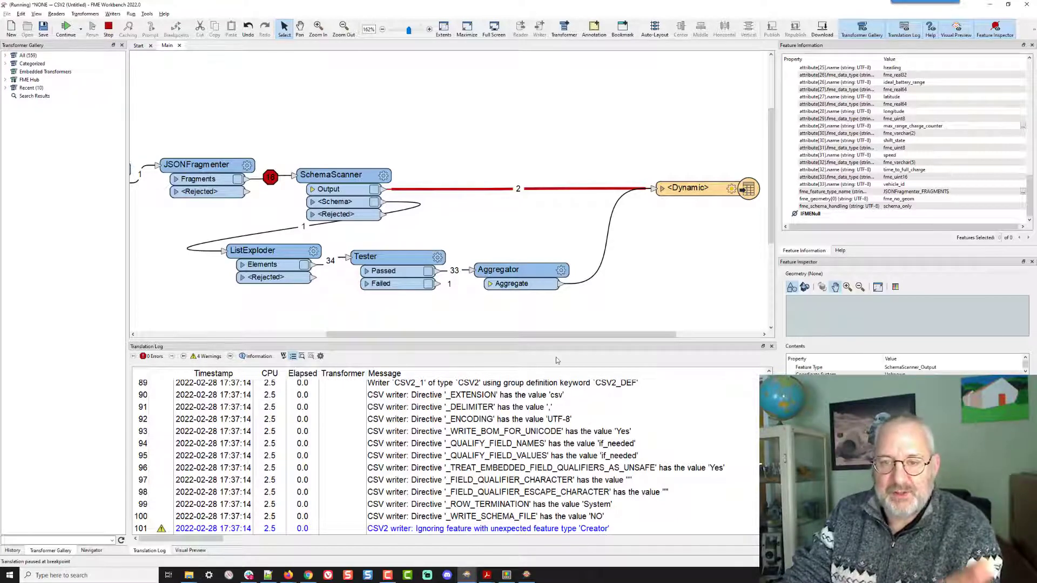
click(518, 277)
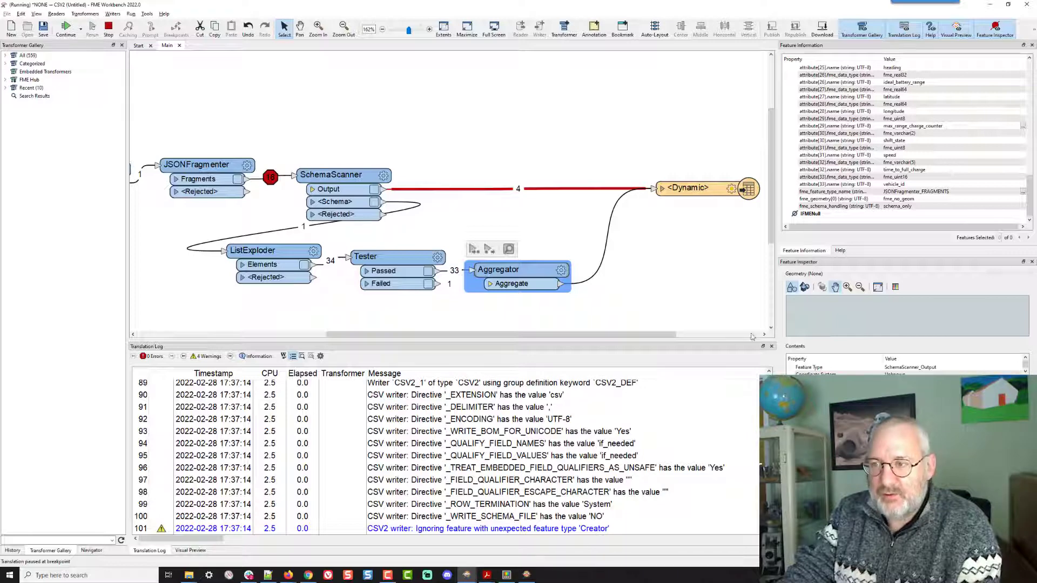
click(906, 194)
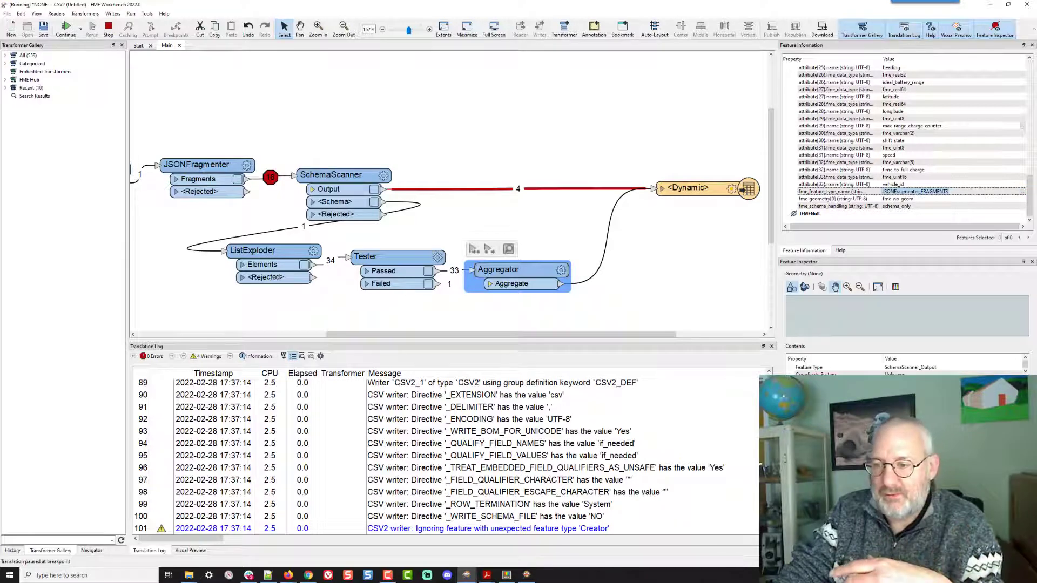
click(66, 28)
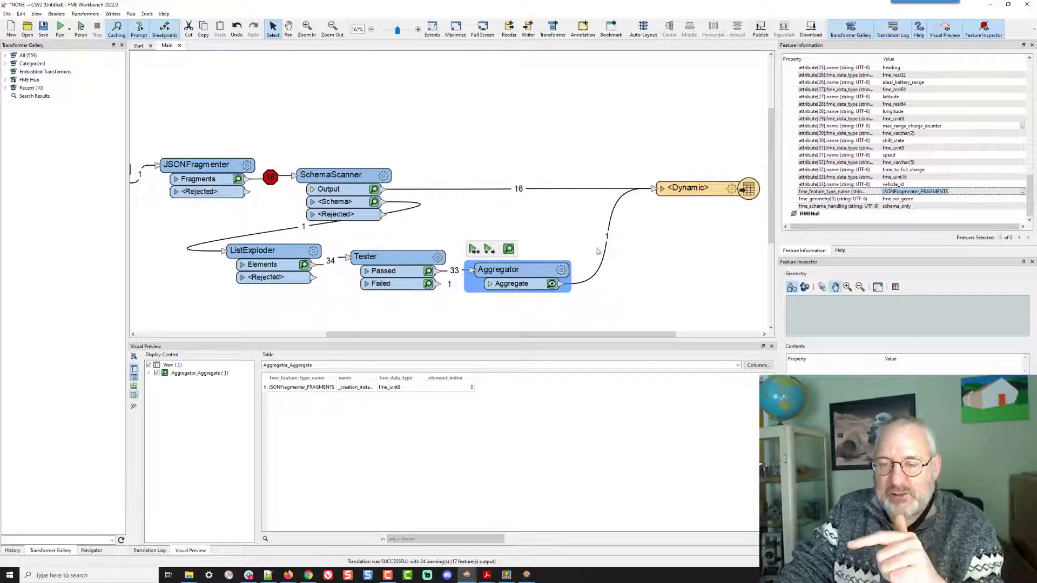
- Insert a Sorter on the SchemaScanner-to-writer connection sorting json_index naturally ascending, then delete it
click(538, 187)
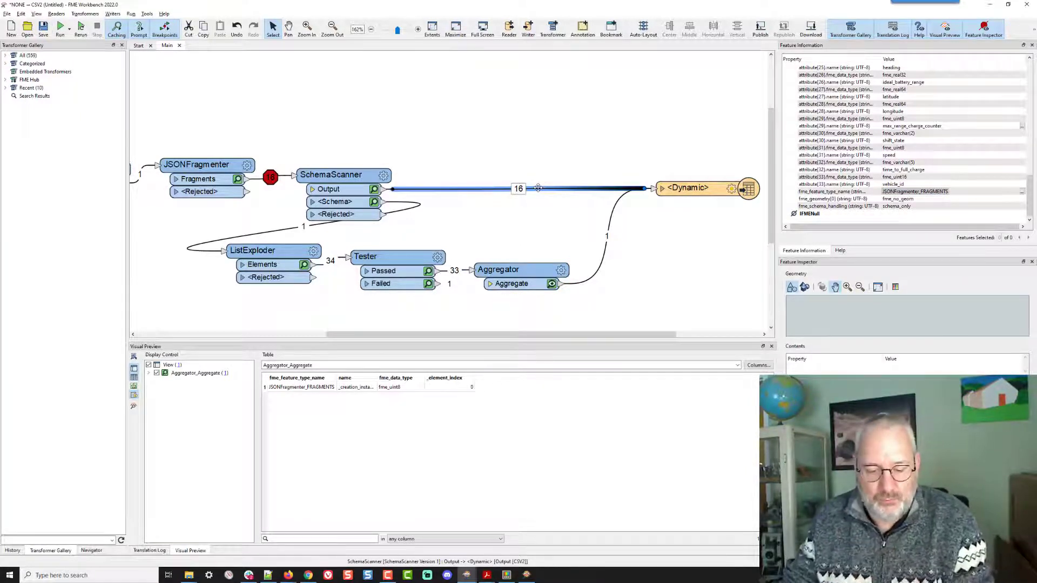
text(sorter)
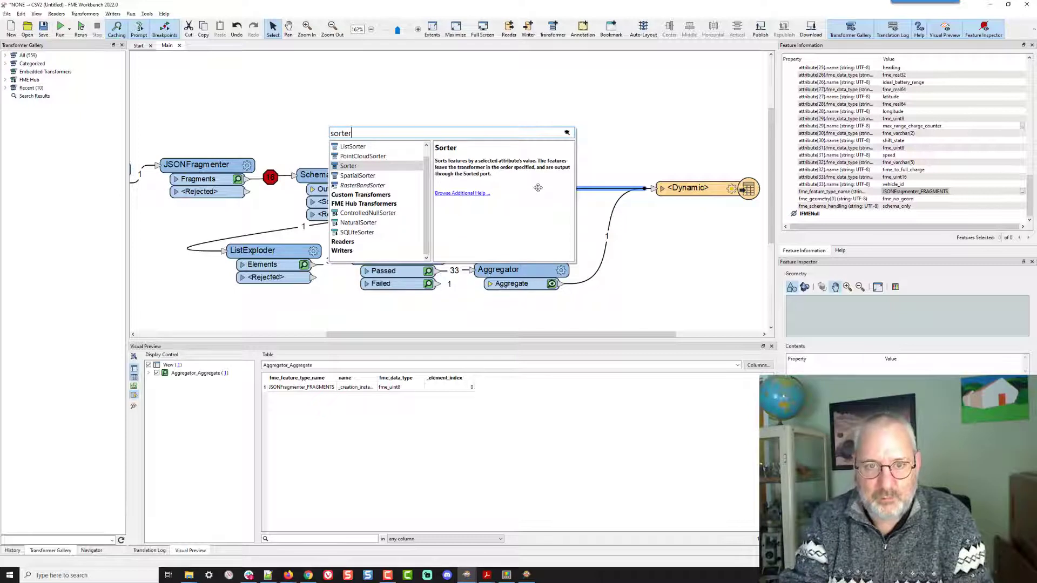
key(Return)
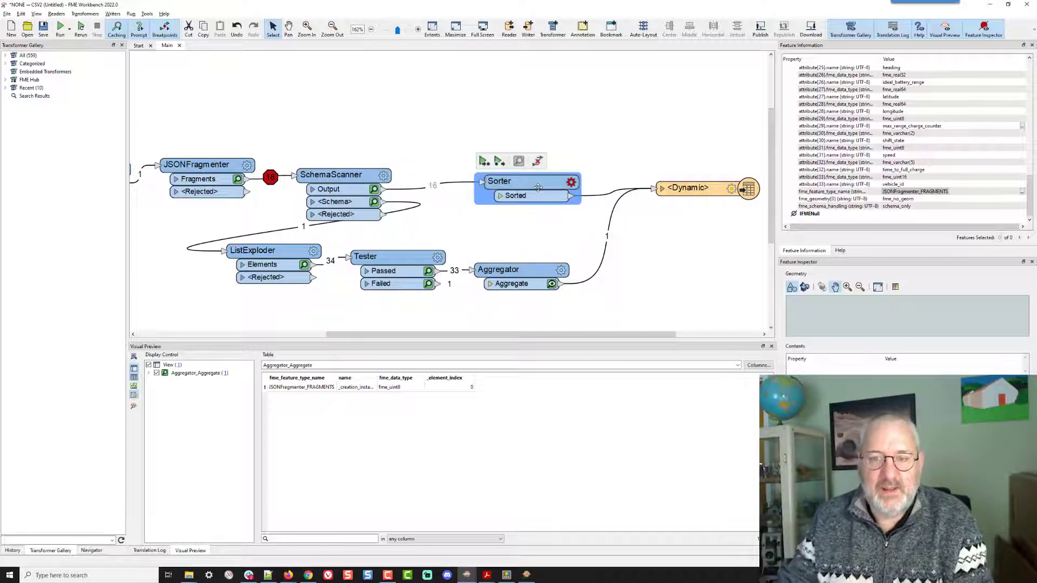
click(572, 182)
click(473, 266)
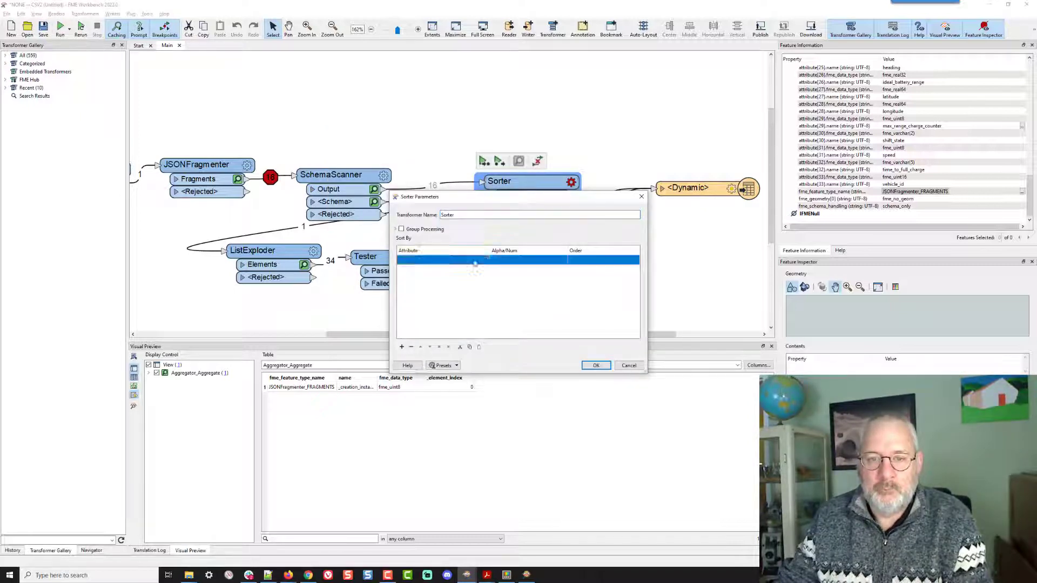
click(475, 262)
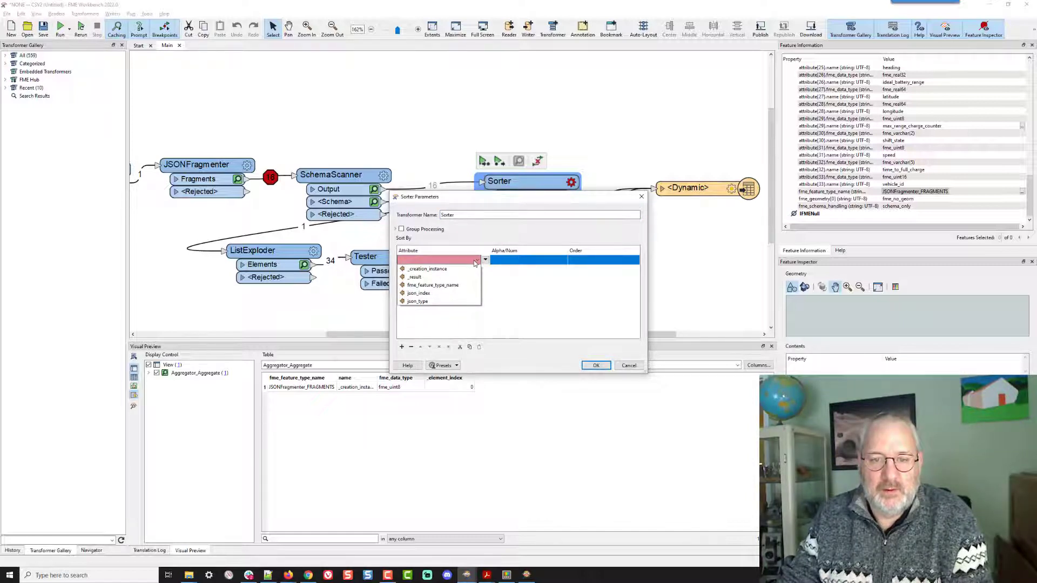
click(448, 293)
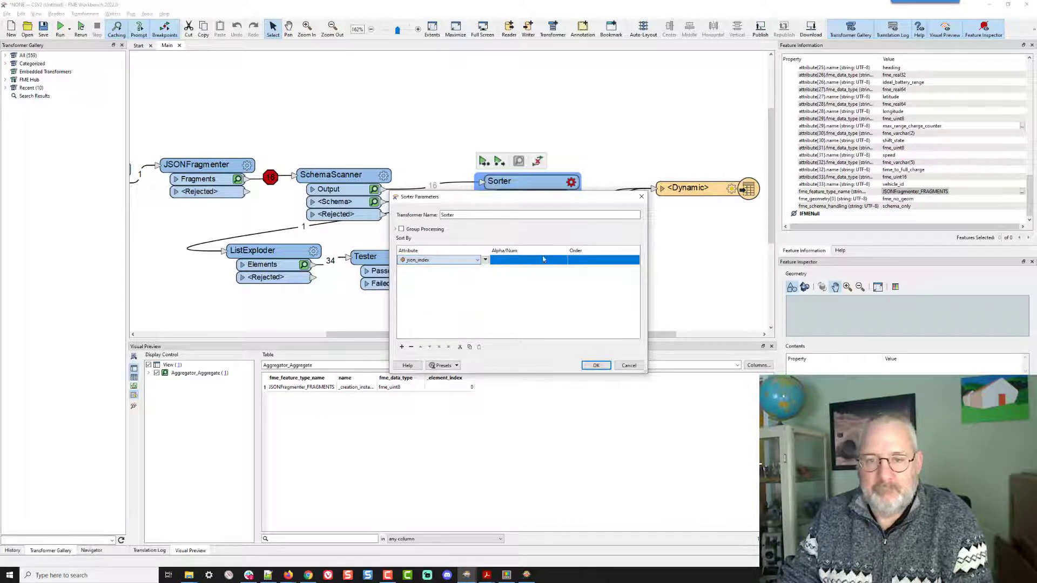
click(532, 262)
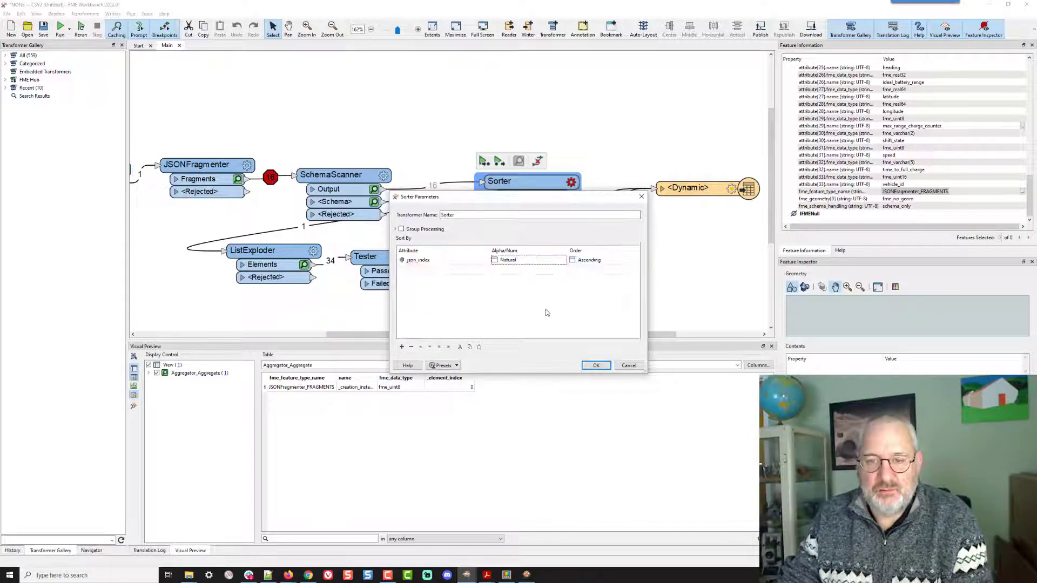
click(597, 365)
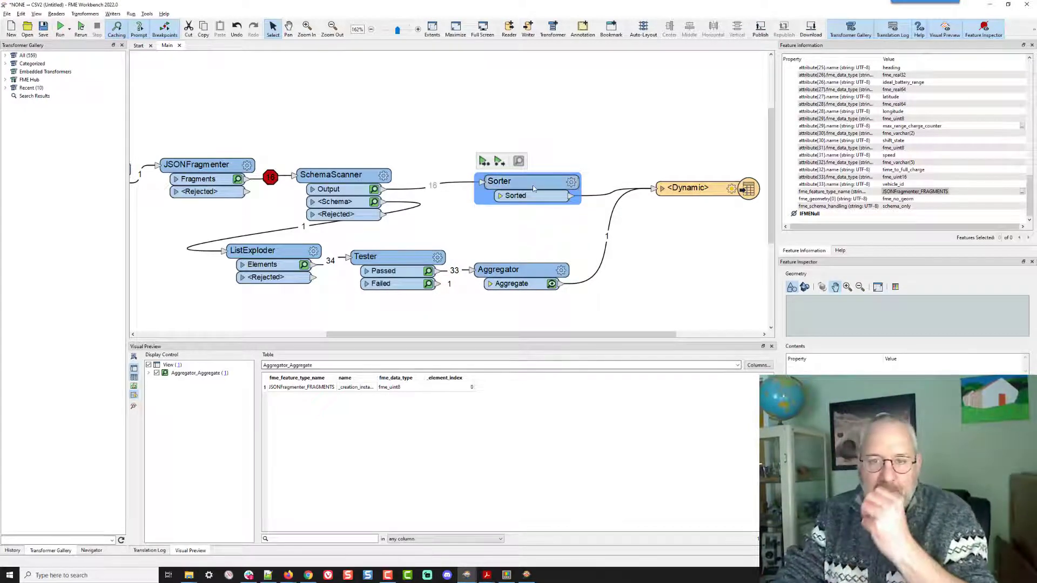
key(Delete)
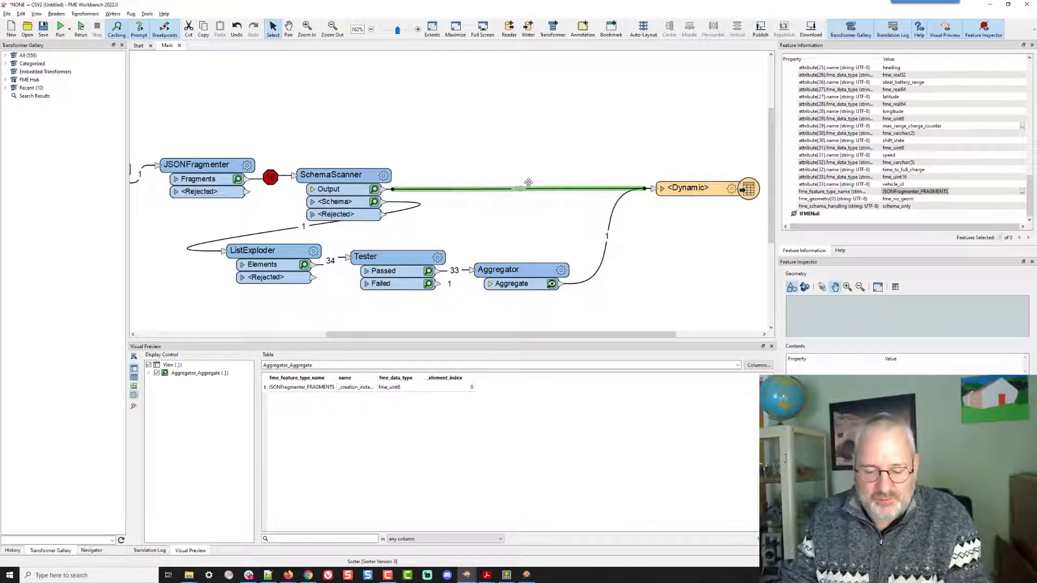
- Insert a FeatureHolder on the connection between the SchemaScanner Output and the writer
text(ureh)
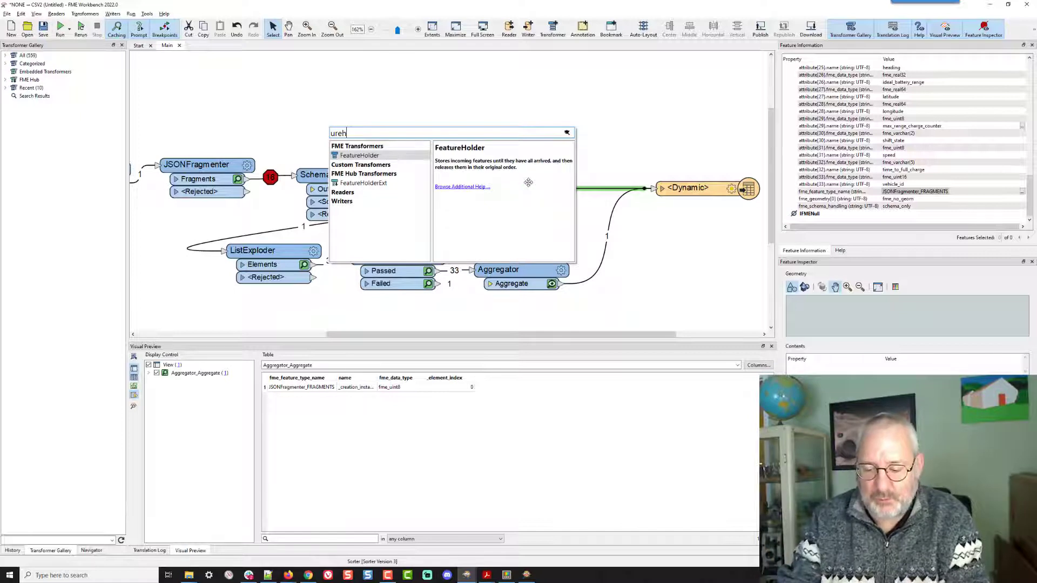
key(Return)
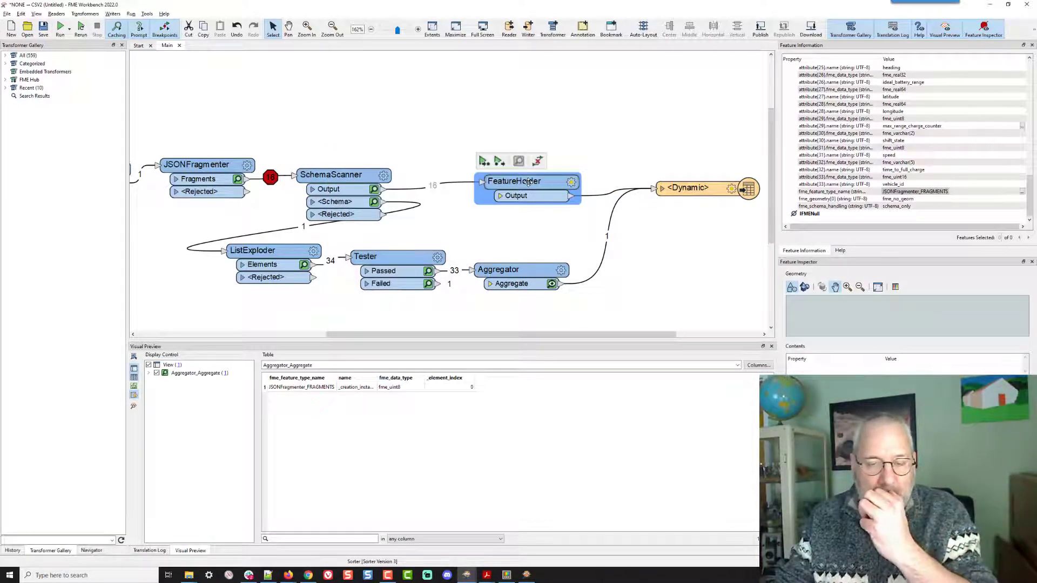
- Run the workspace again with the FeatureHolder on the SchemaScanner-to-writer connection
right_click(600, 260)
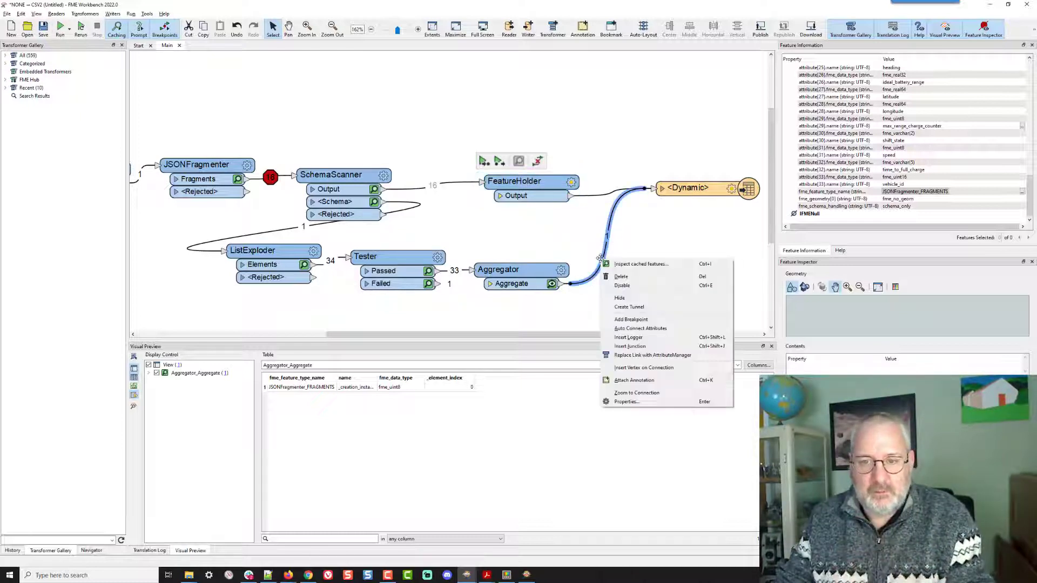
click(504, 217)
click(80, 27)
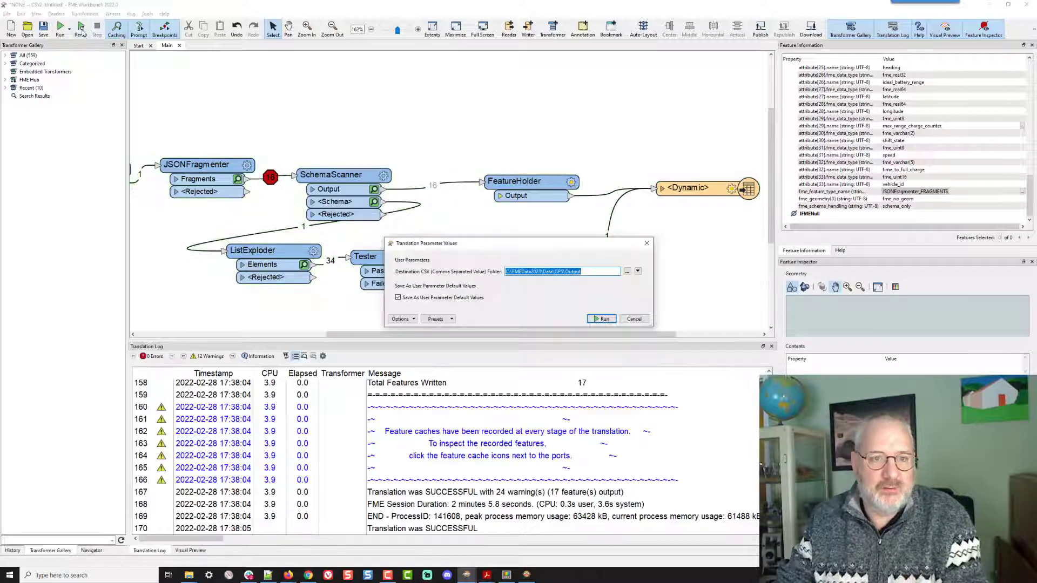
click(601, 319)
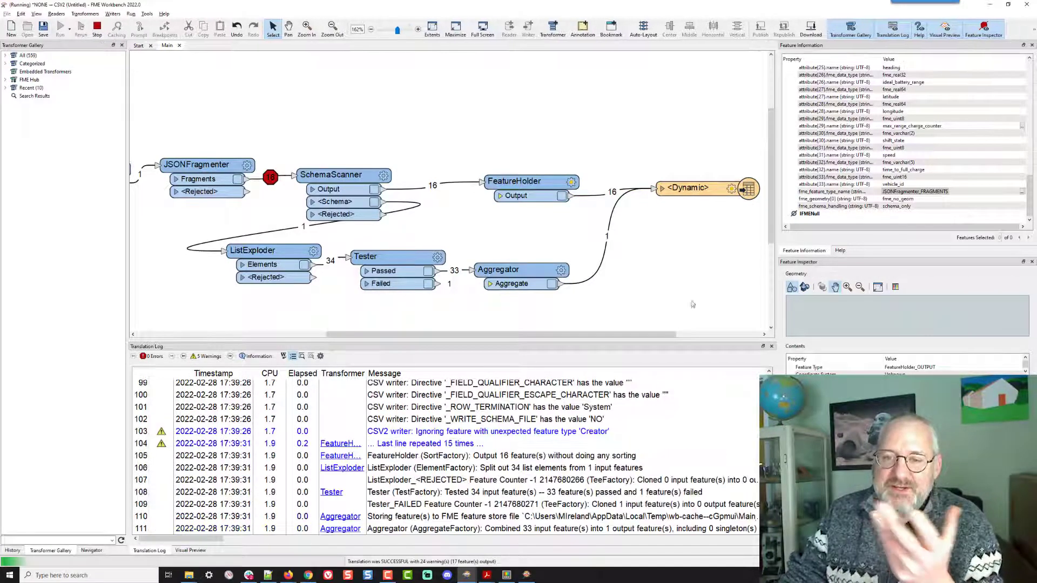
- Delete the FeatureHolder and insert an AttributeCreator on the connection between SchemaScanner Output and the writer
click(529, 183)
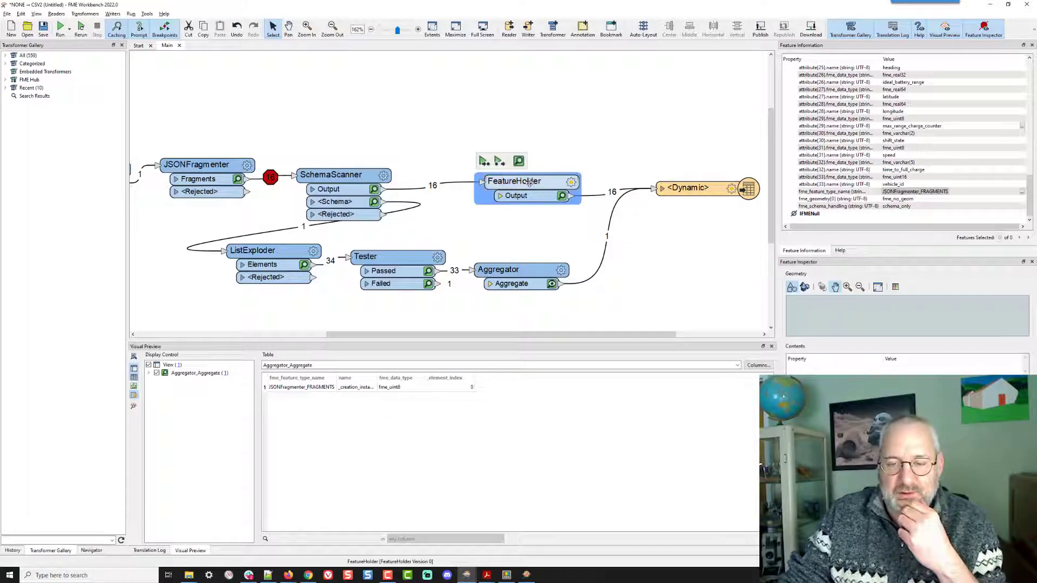
key(Delete)
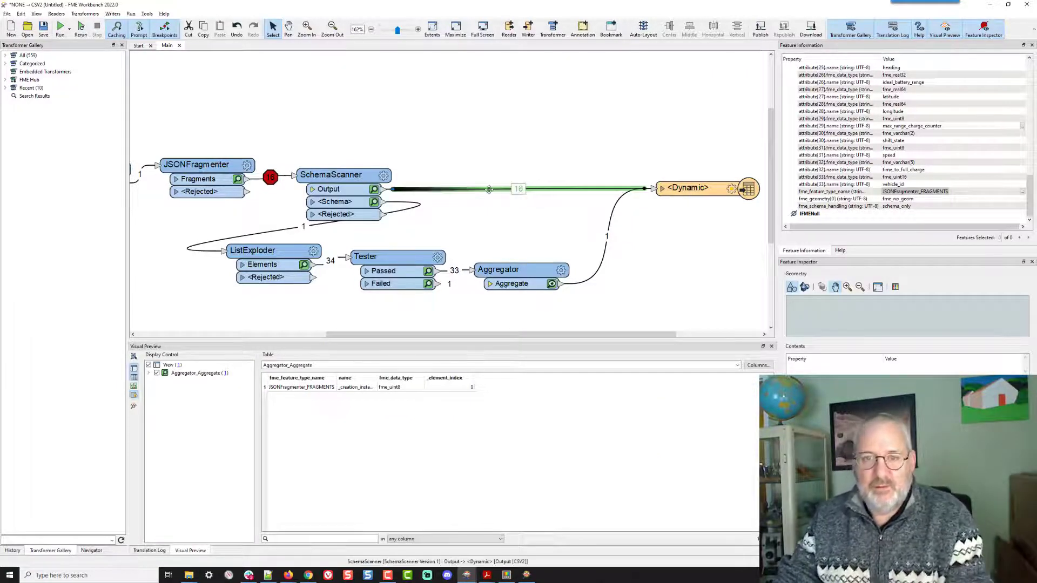
text(utec)
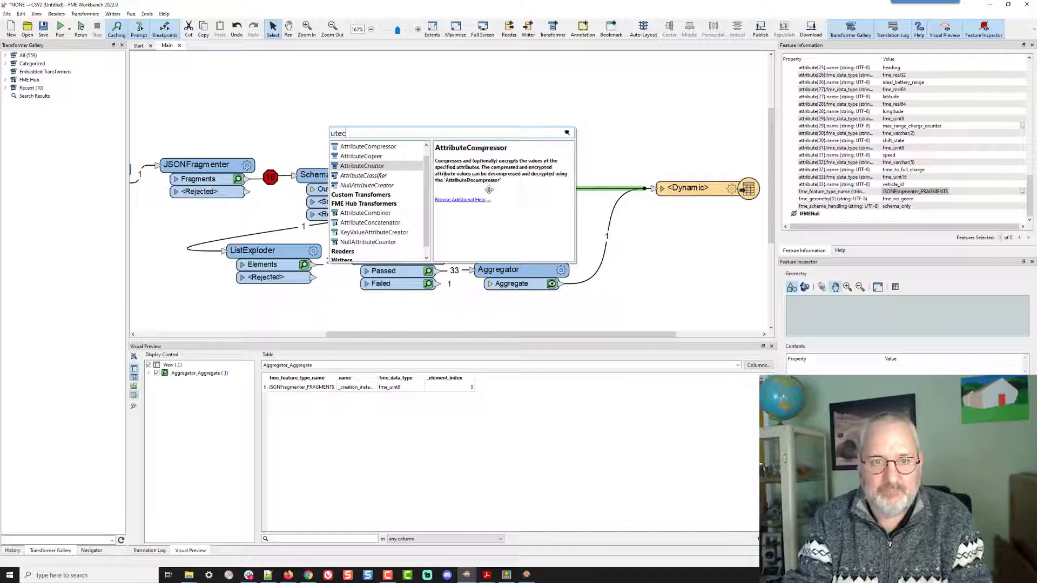
key(Down)
key(Return)
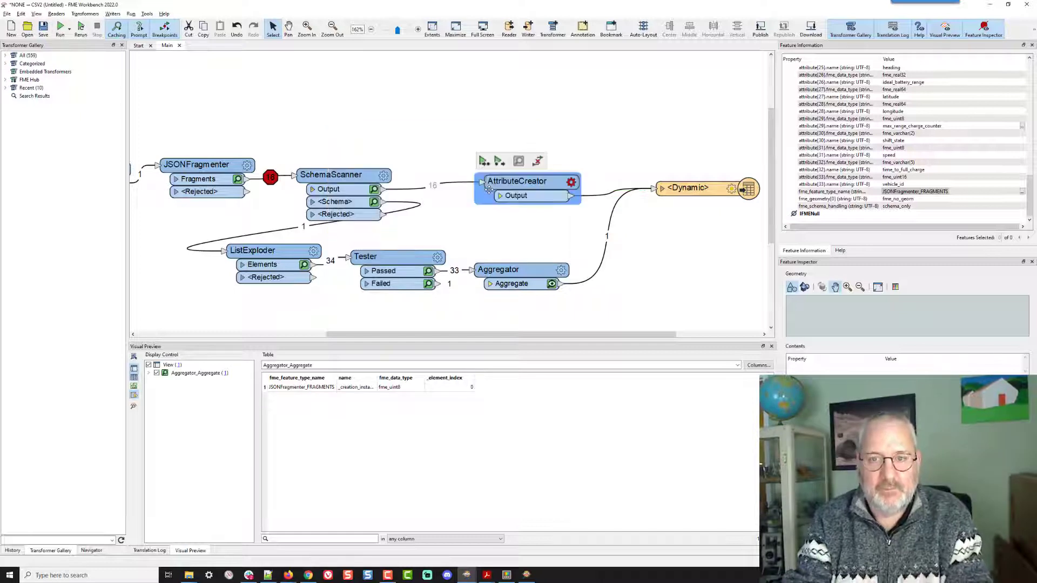
- In the AttributeCreator, create a new attribute sortOrder with the value 9
click(571, 183)
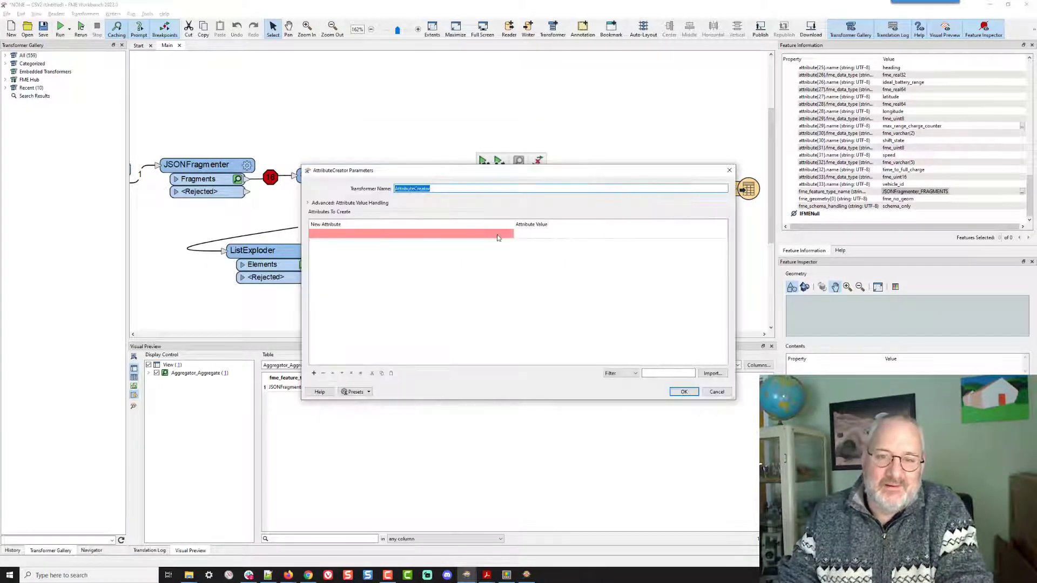
click(468, 234)
text(sor)
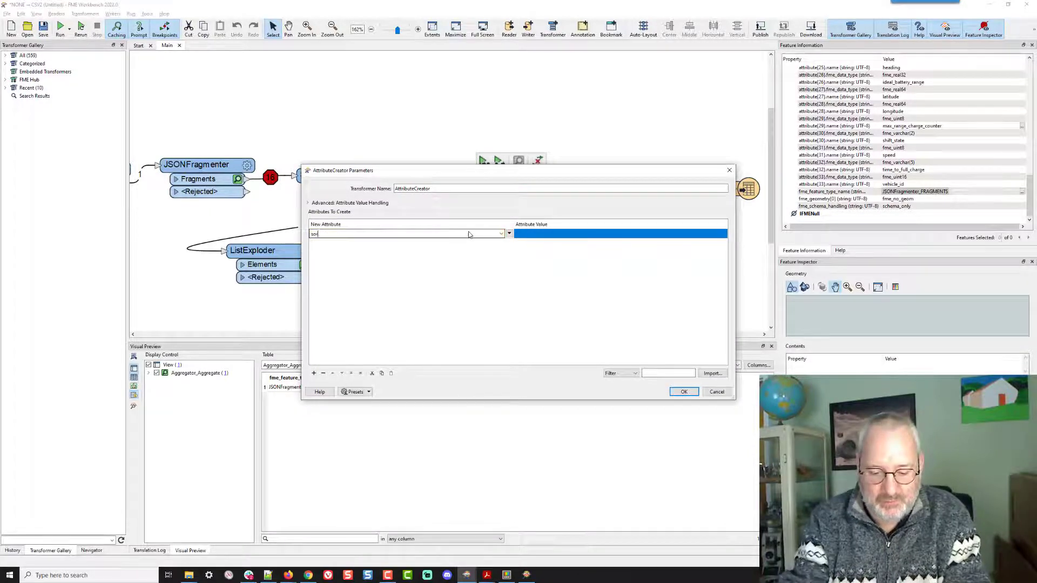
text(tOrder)
key(Return)
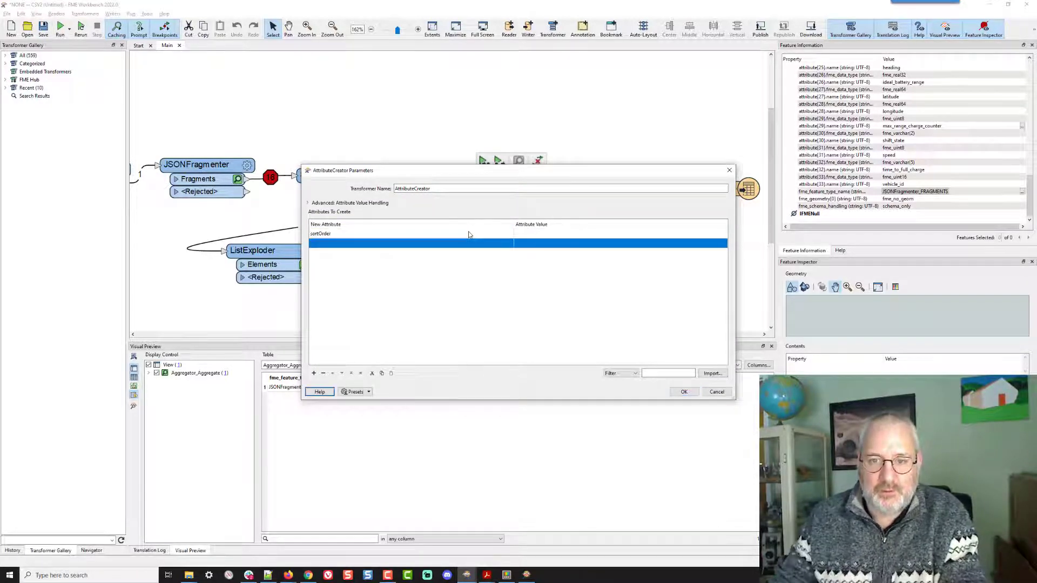
click(534, 234)
text(@)
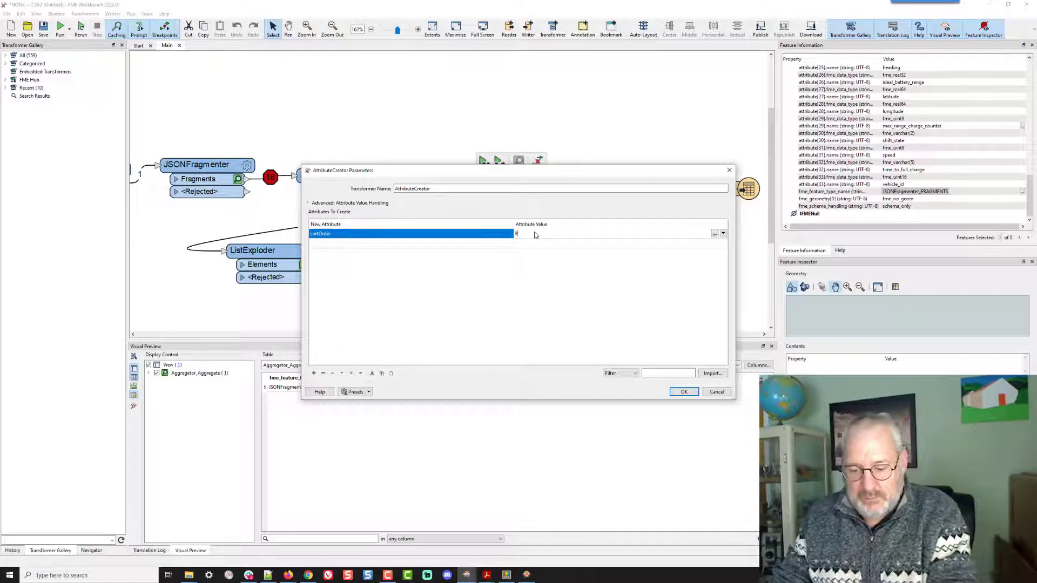
text(9)
click(684, 392)
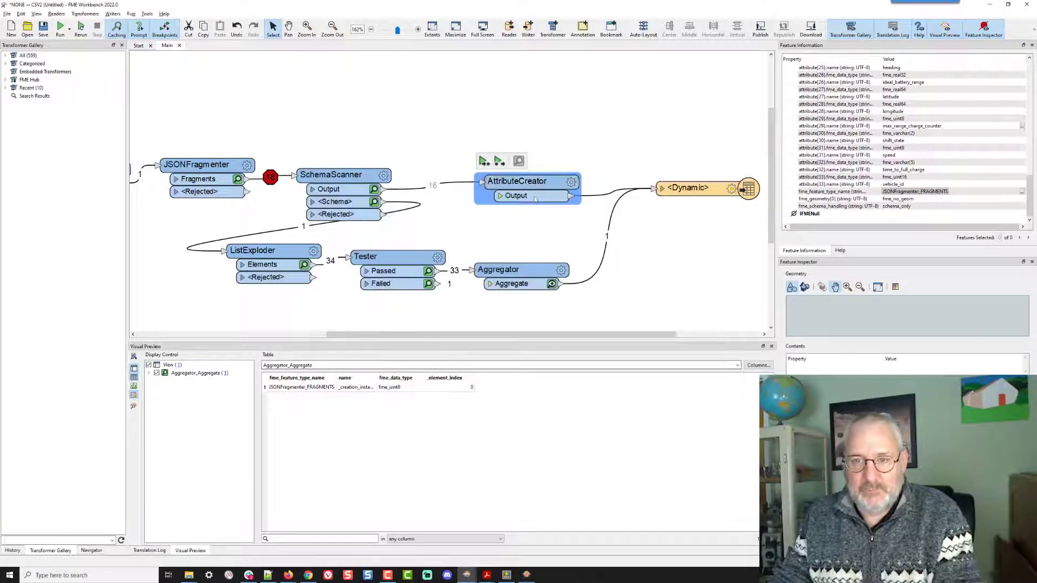
- Duplicate the AttributeCreator onto the Aggregator-to-writer connection and set its sortOrder value to 1
key(ctrl+c)
key(ctrl+v)
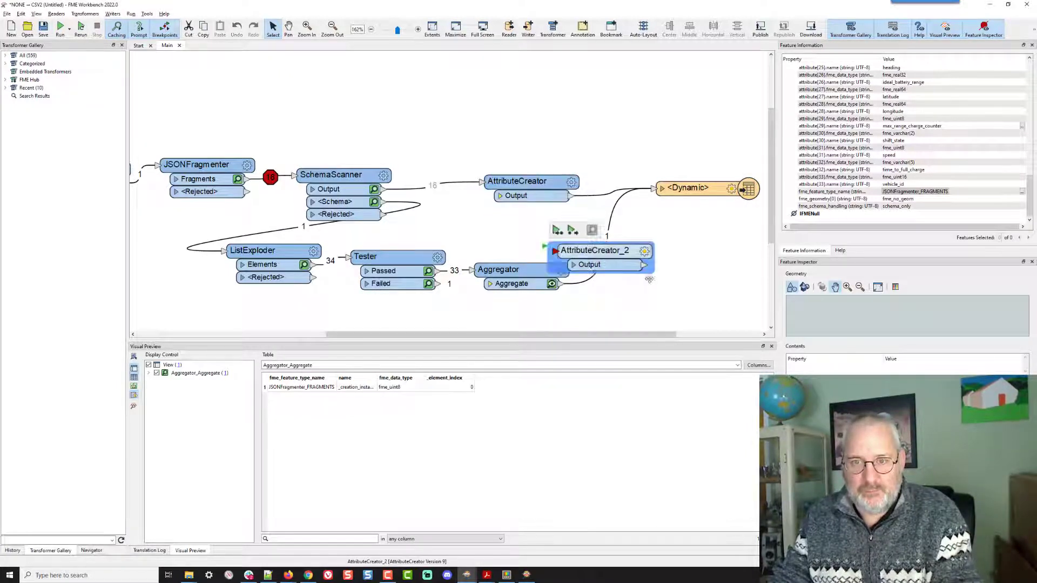
drag(594, 254, 650, 274)
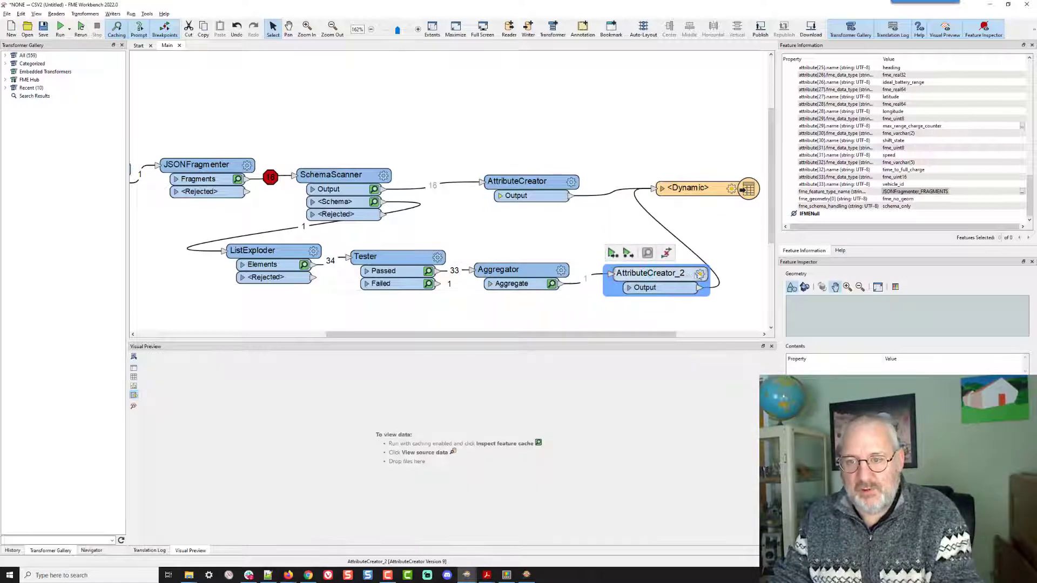
click(700, 274)
click(536, 236)
text(1)
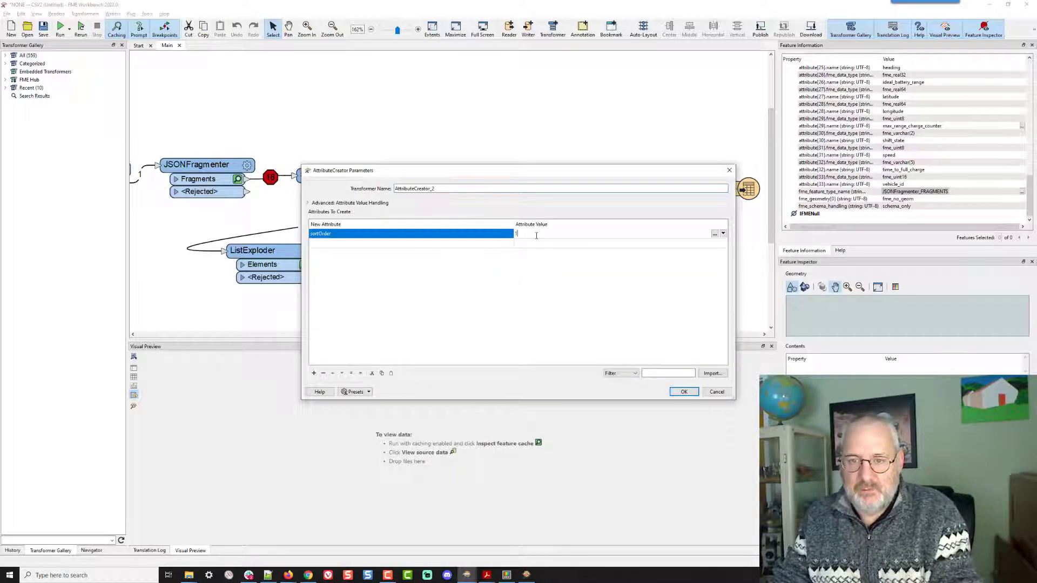
click(683, 391)
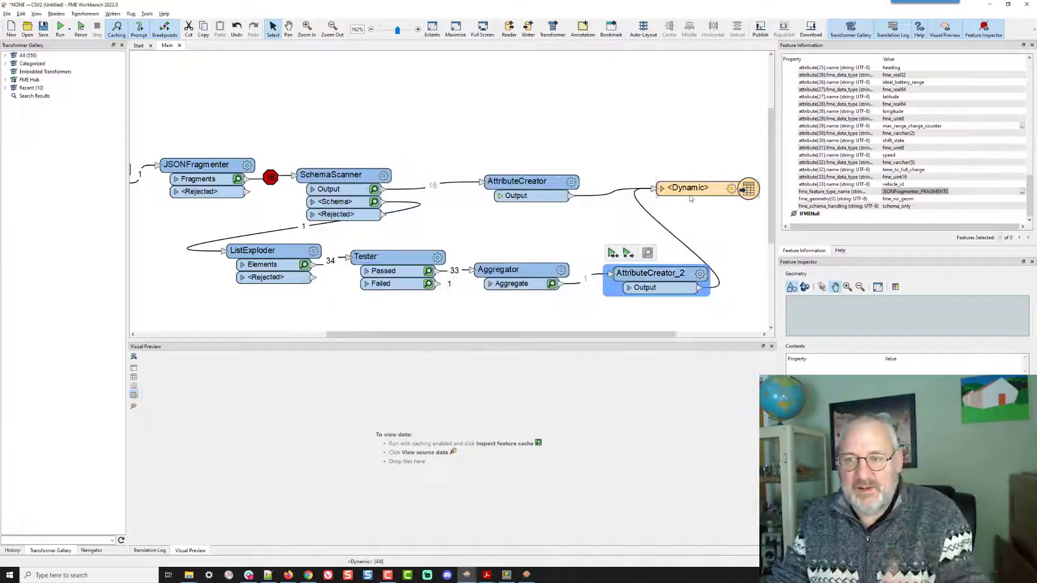
- Insert a Sorter in front of the writer so both AttributeCreator outputs flow through it
drag(692, 189, 724, 195)
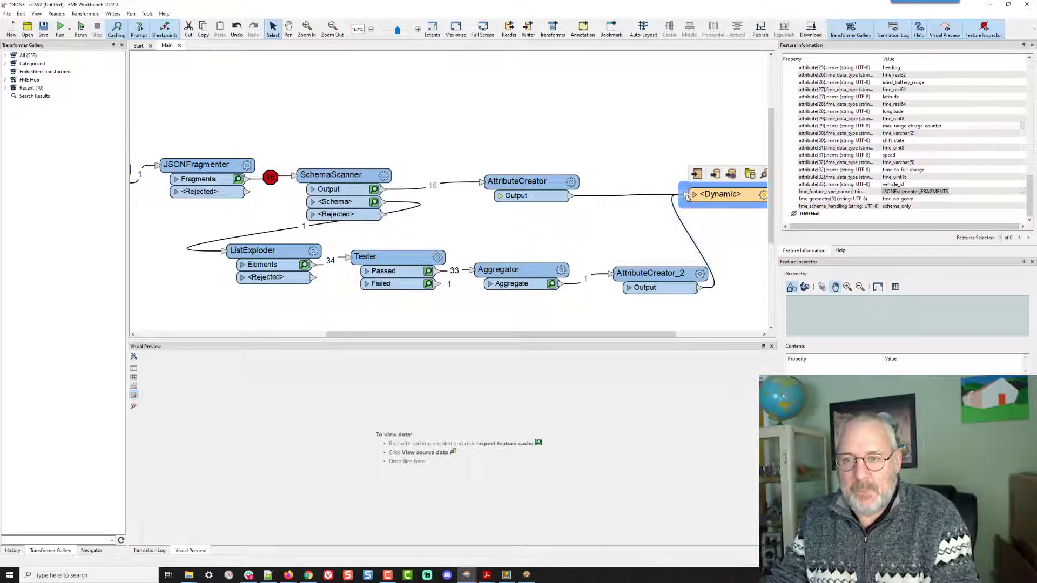
text(sorter)
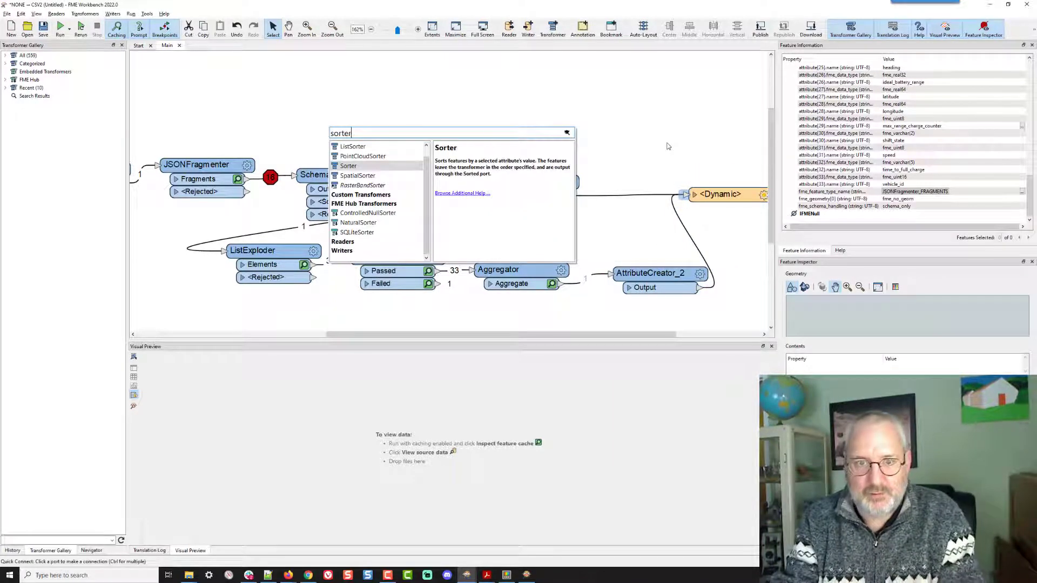
key(Return)
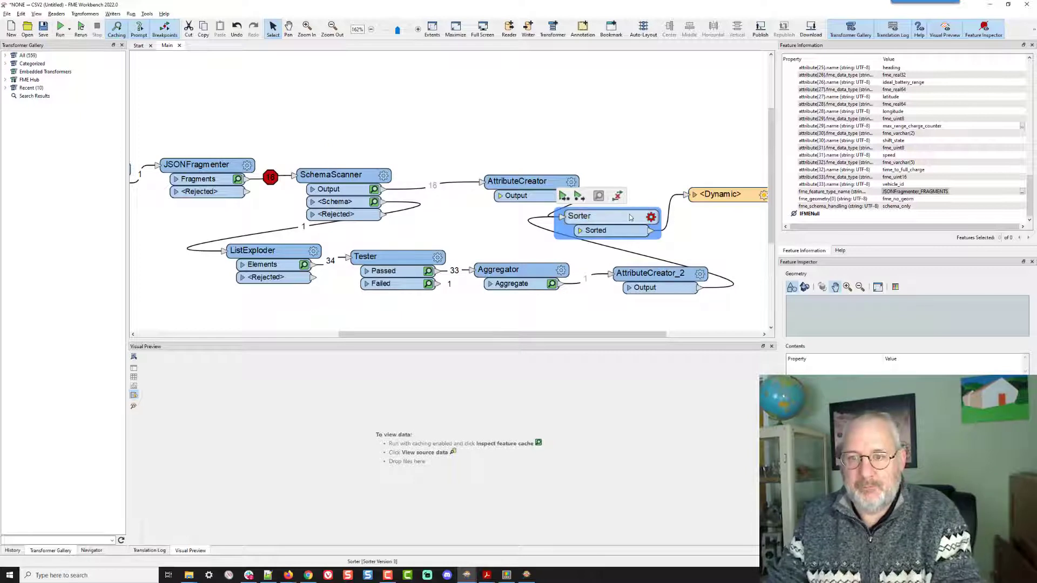
drag(629, 216, 706, 153)
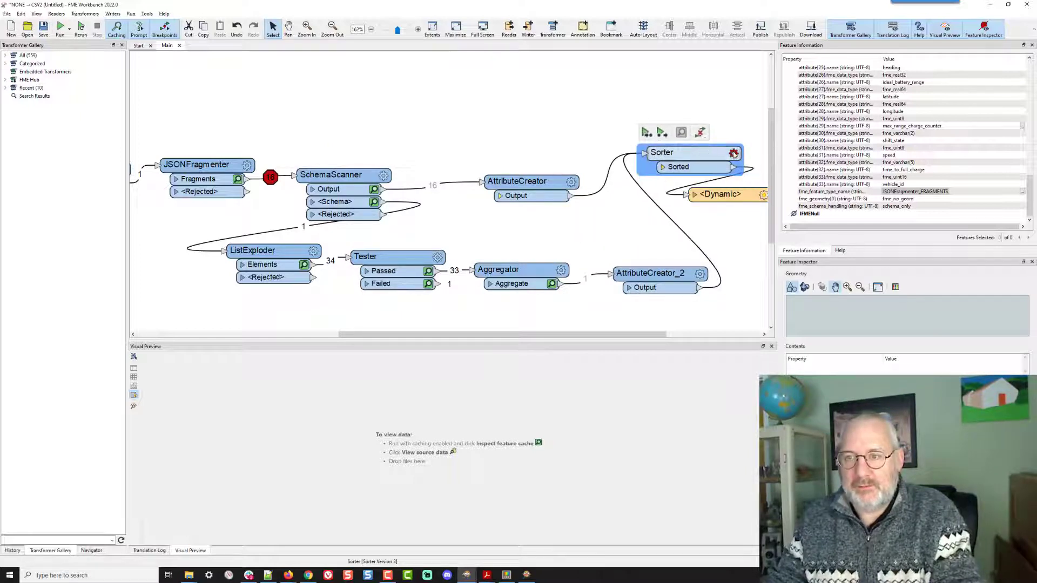
- Configure the Sorter to sort by sortOrder, Numeric, in Ascending order
click(733, 153)
click(457, 263)
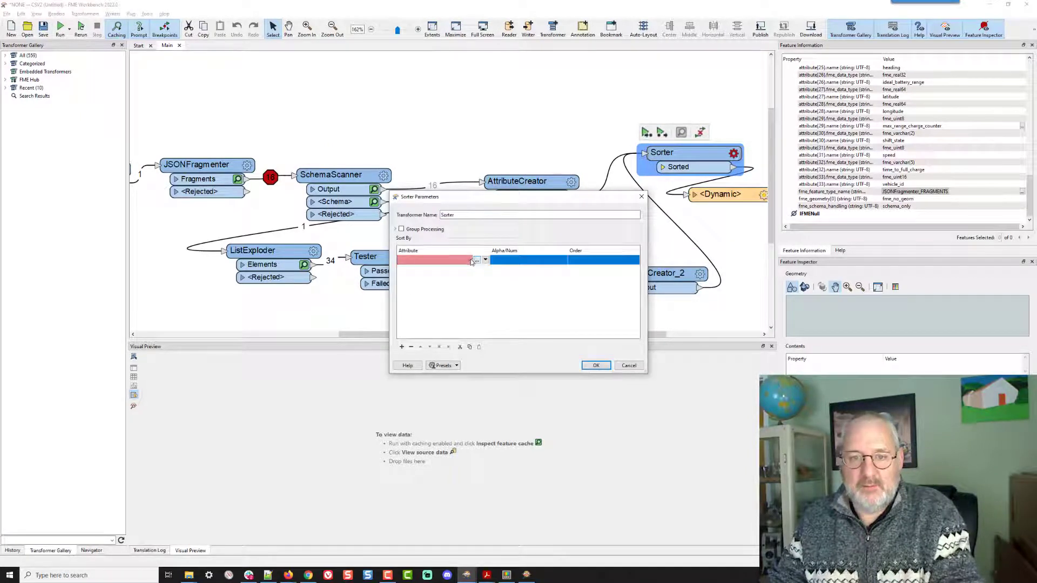
click(470, 260)
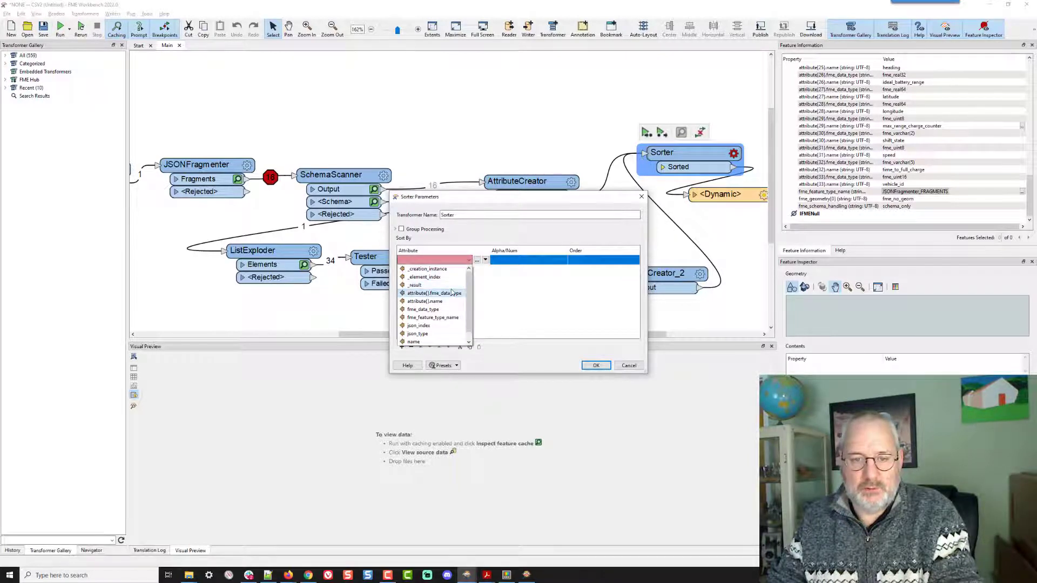
scroll(441, 333, down, 2)
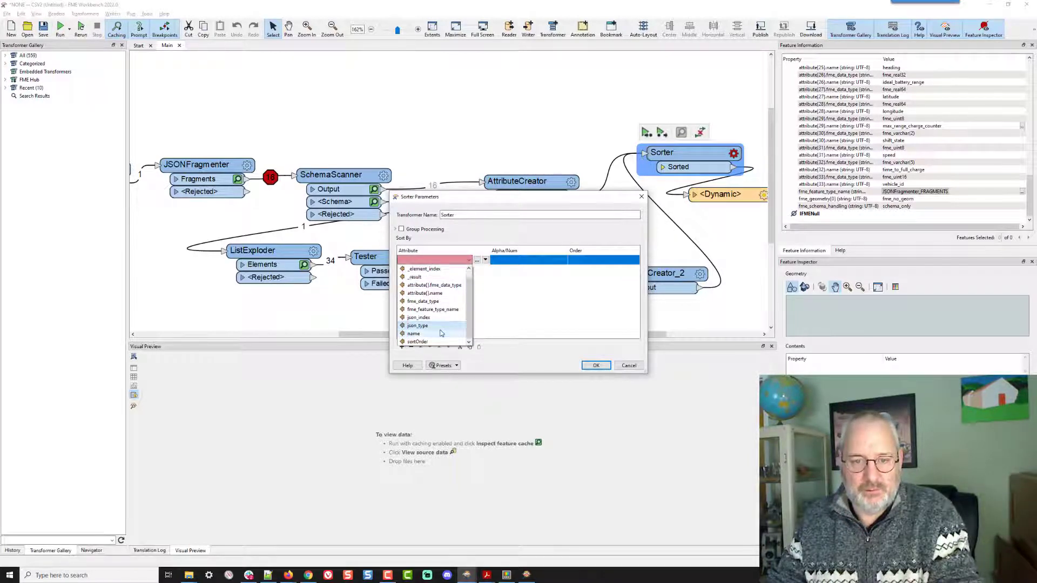
click(439, 338)
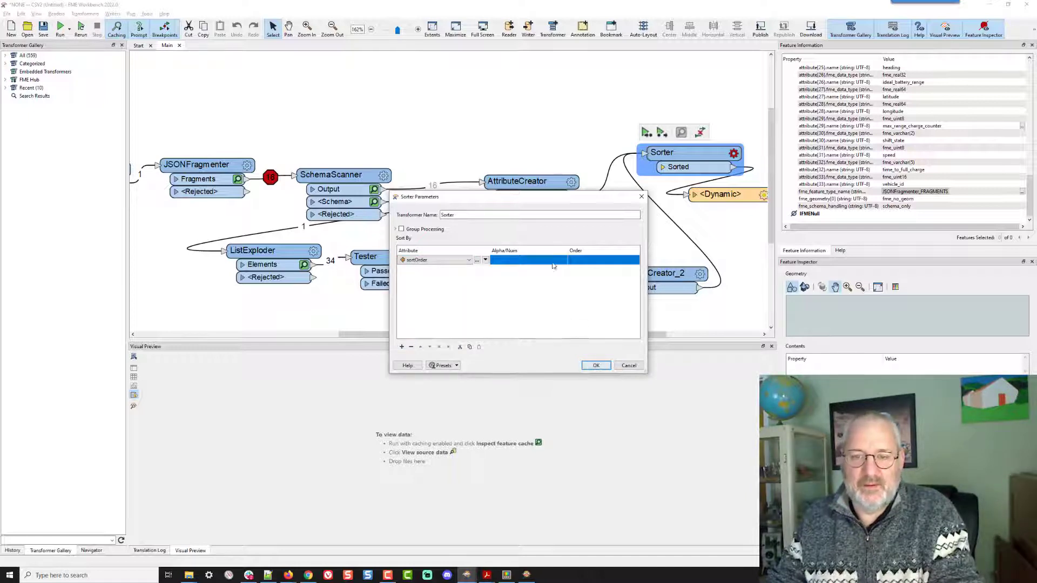
click(550, 264)
click(551, 264)
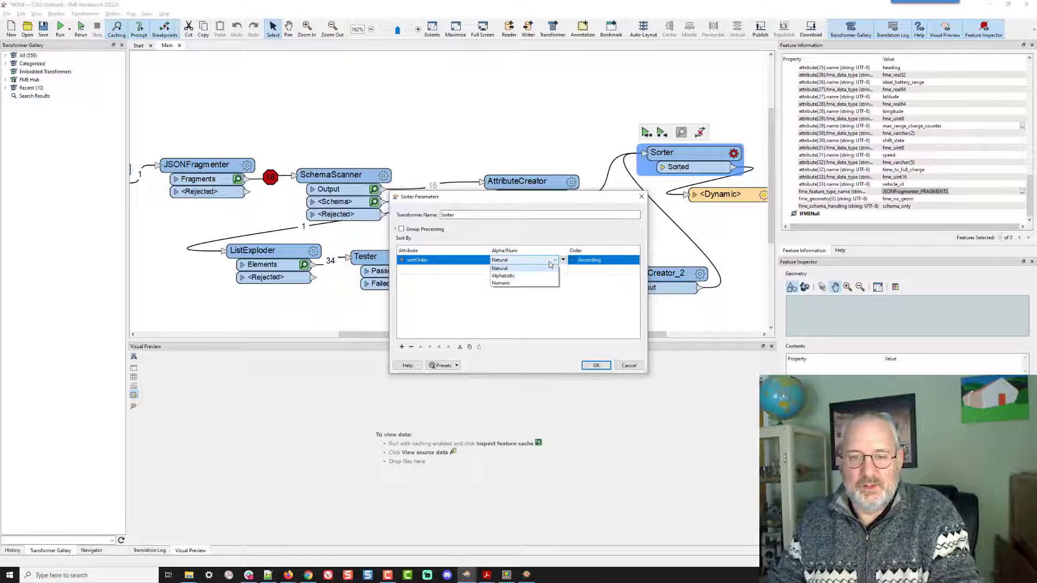
click(501, 283)
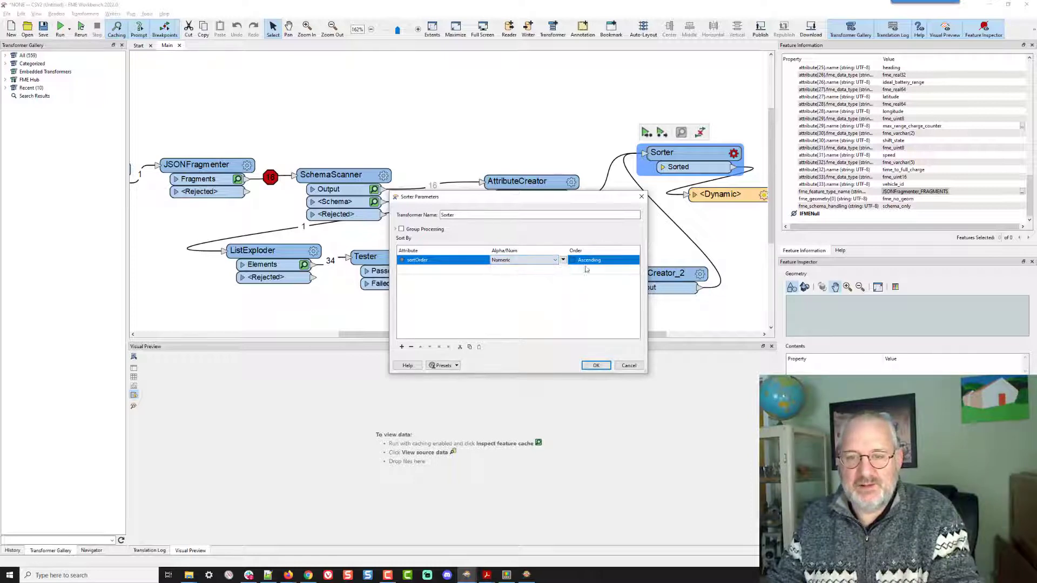
click(596, 365)
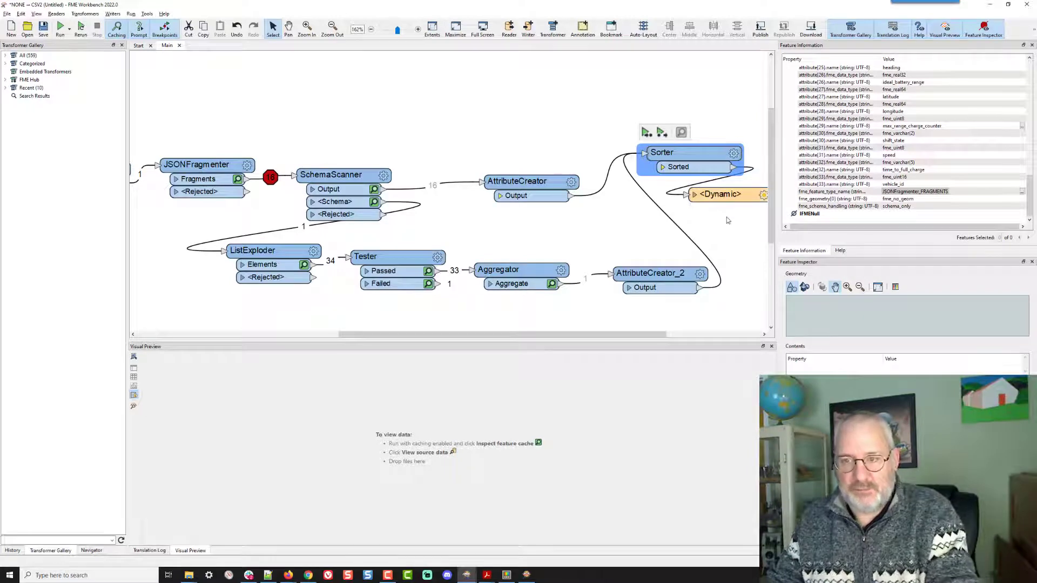
- Run the workspace and review the translation log messages
key(ctrl+r)
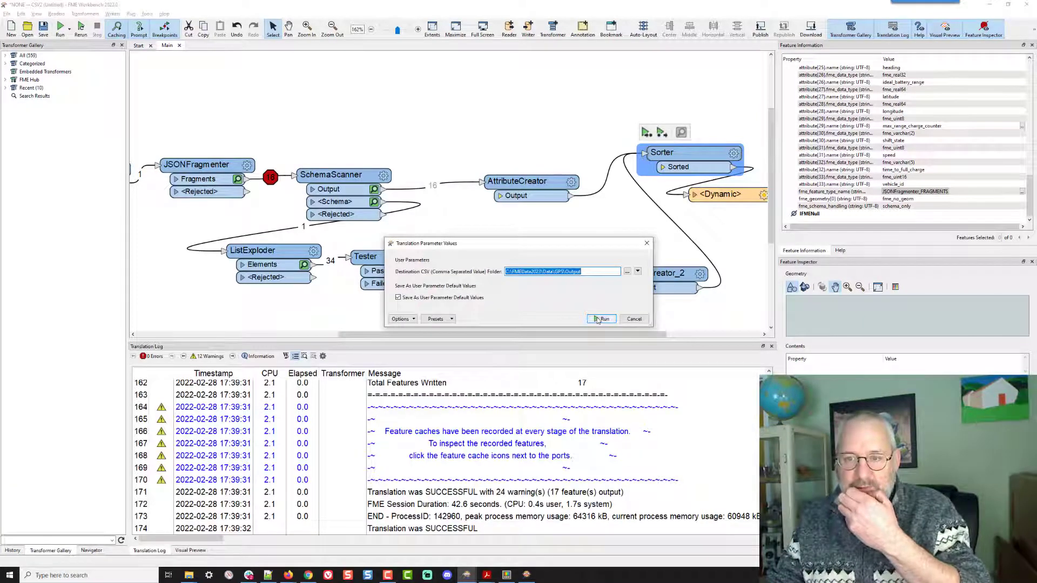
click(602, 319)
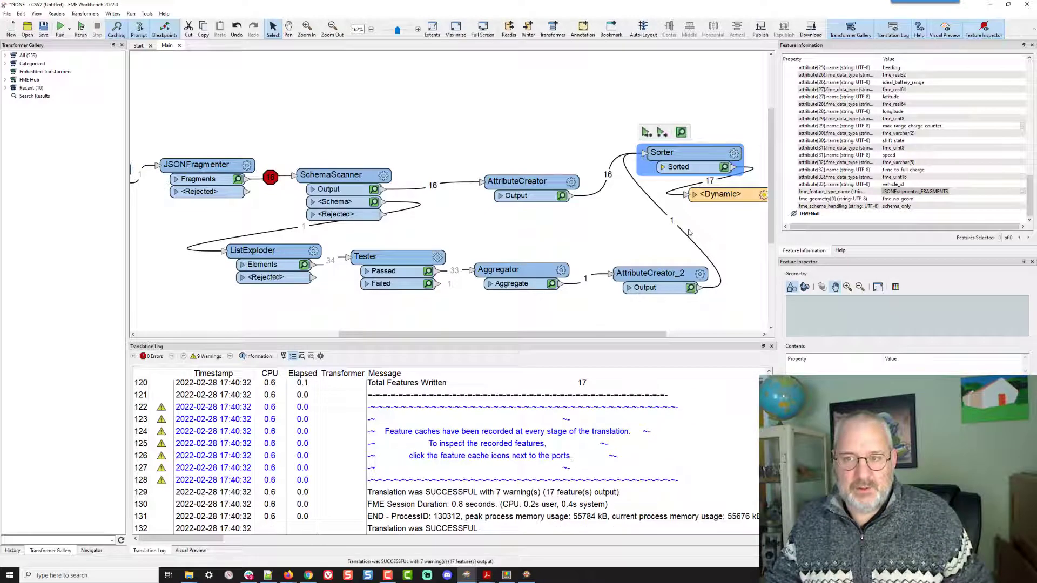
scroll(457, 417, up, 1)
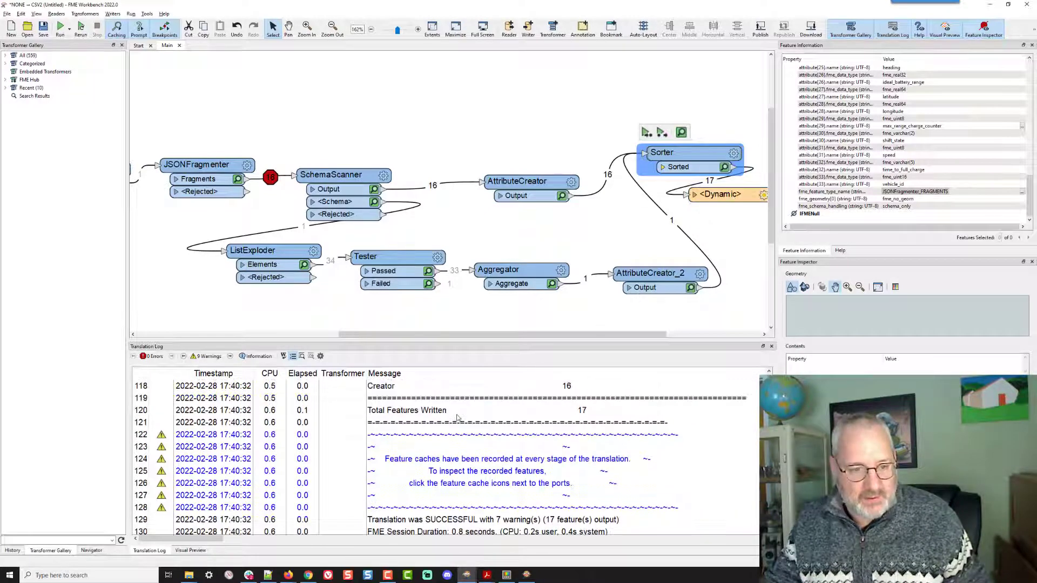
scroll(457, 417, up, 13)
scroll(457, 417, down, 4)
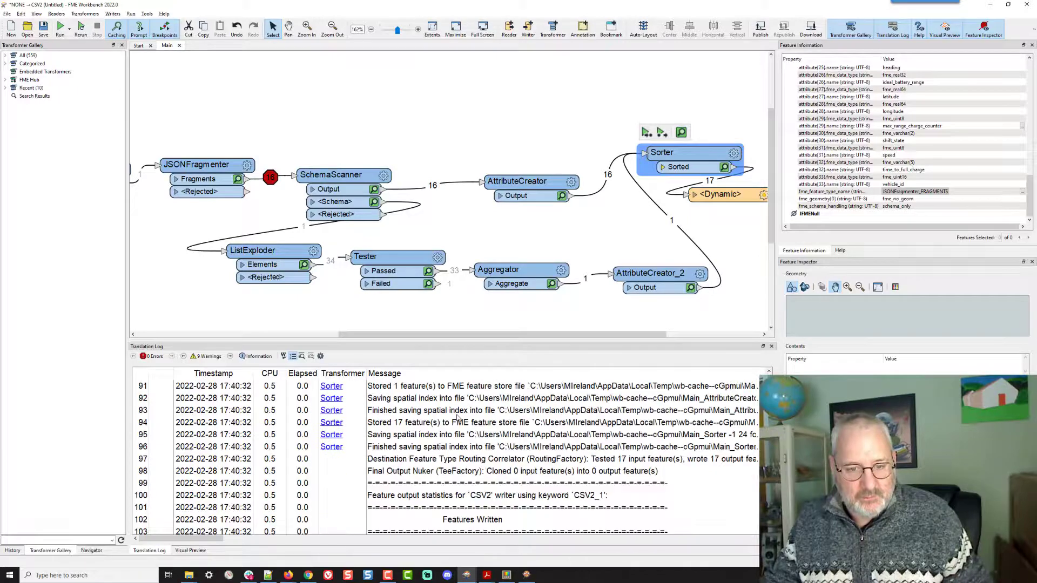
scroll(457, 418, up, 12)
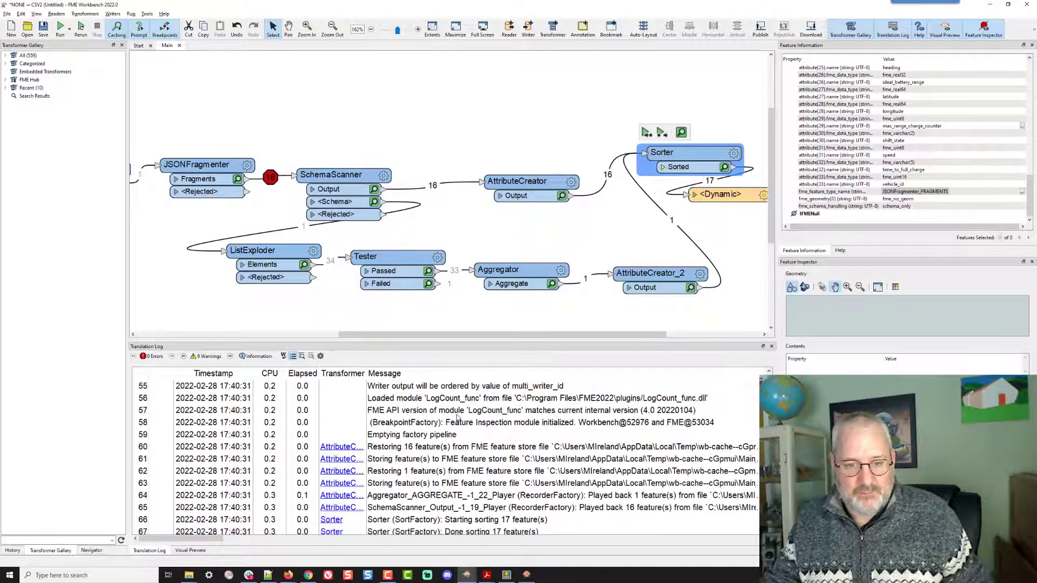
- Open the CSV writer's output folder in the file explorer
mouse_move(722, 197)
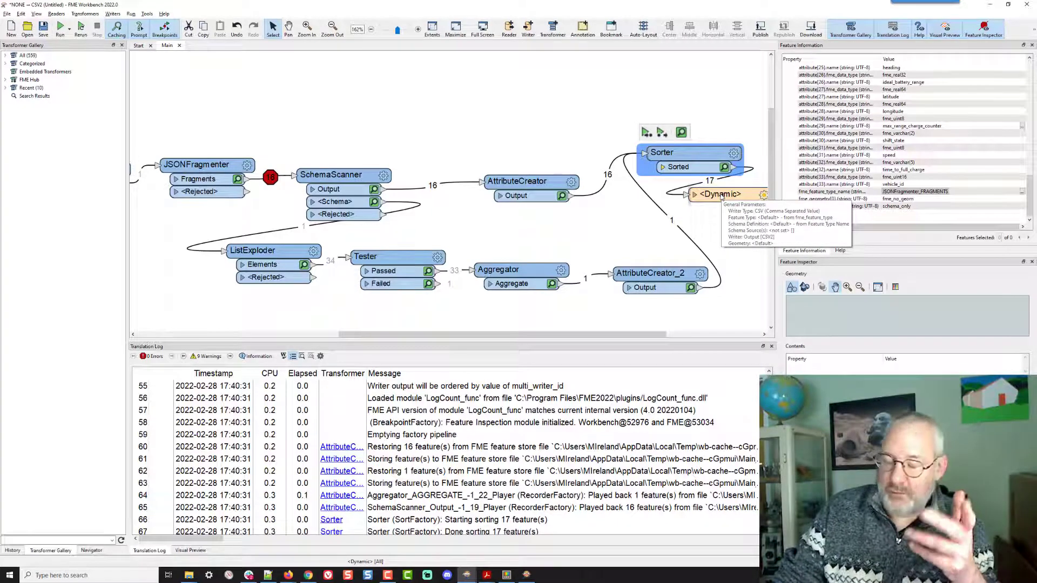
click(722, 195)
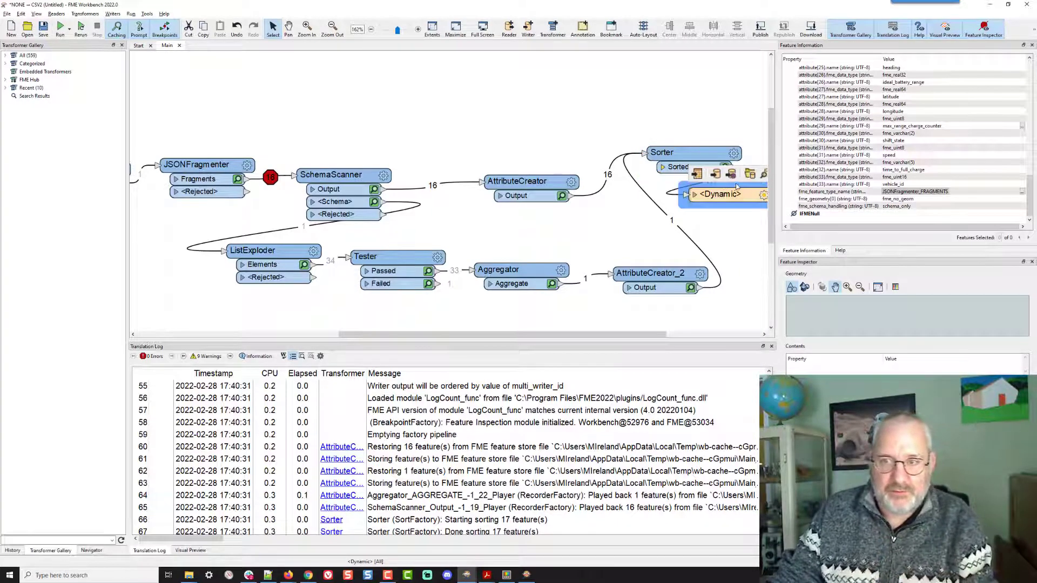
click(750, 174)
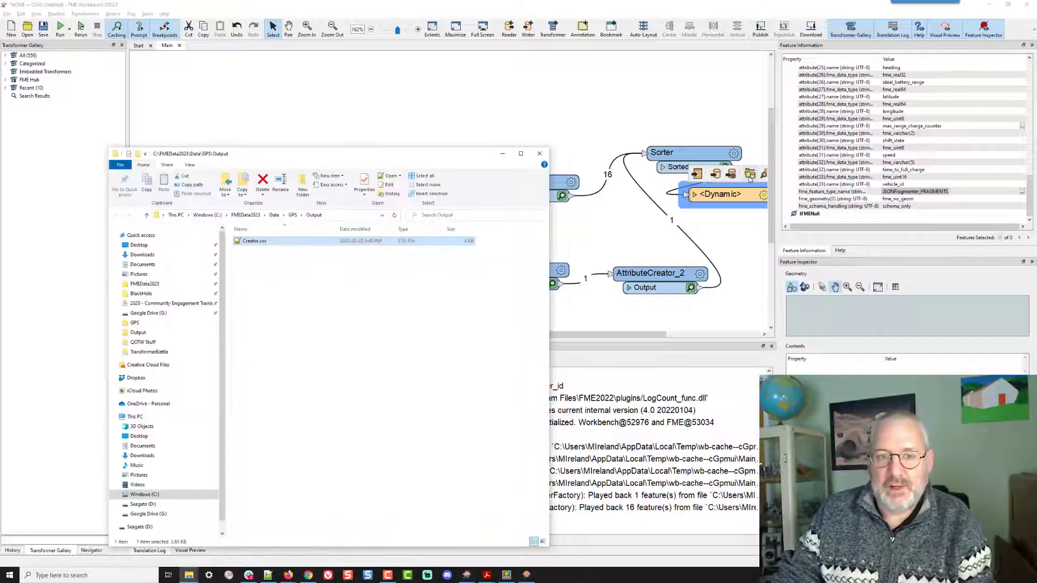
- Open the output Creator.csv in the text editor and reload the modified file
double_click(248, 241)
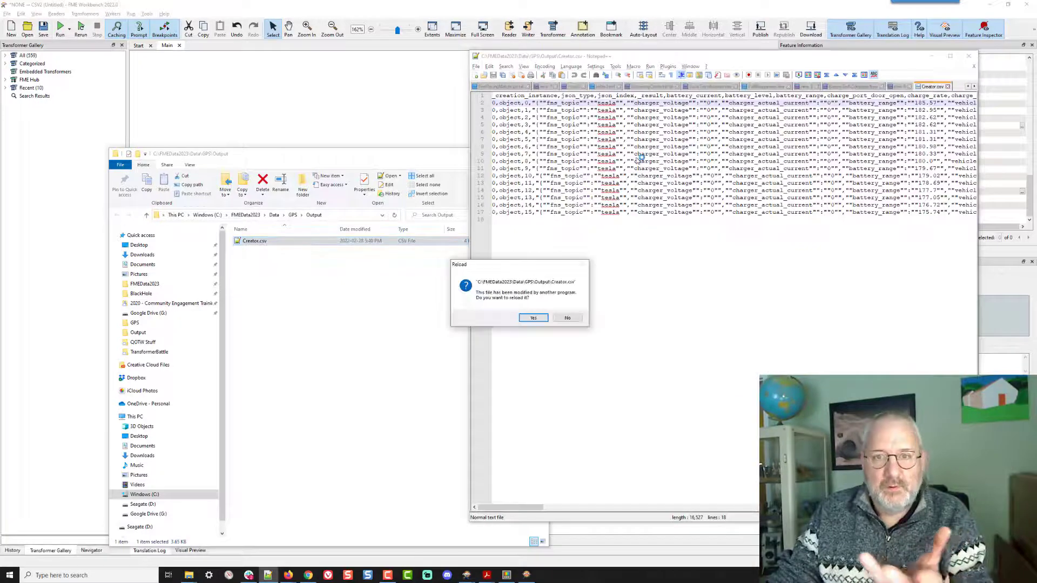
click(534, 318)
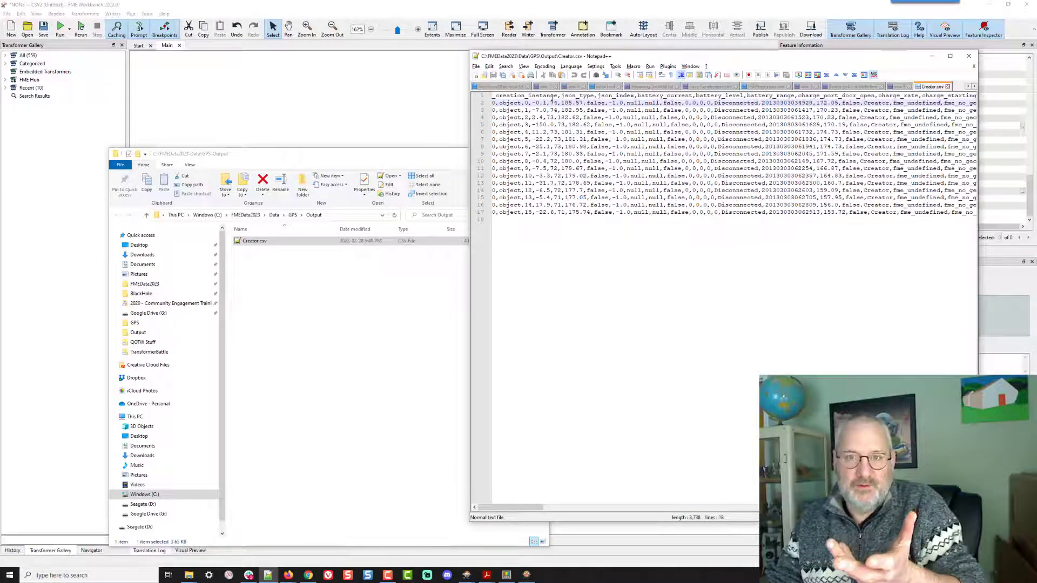
- Copy the _creation_instance column name from the CSV header row
drag(558, 96, 488, 98)
key(ctrl+c)
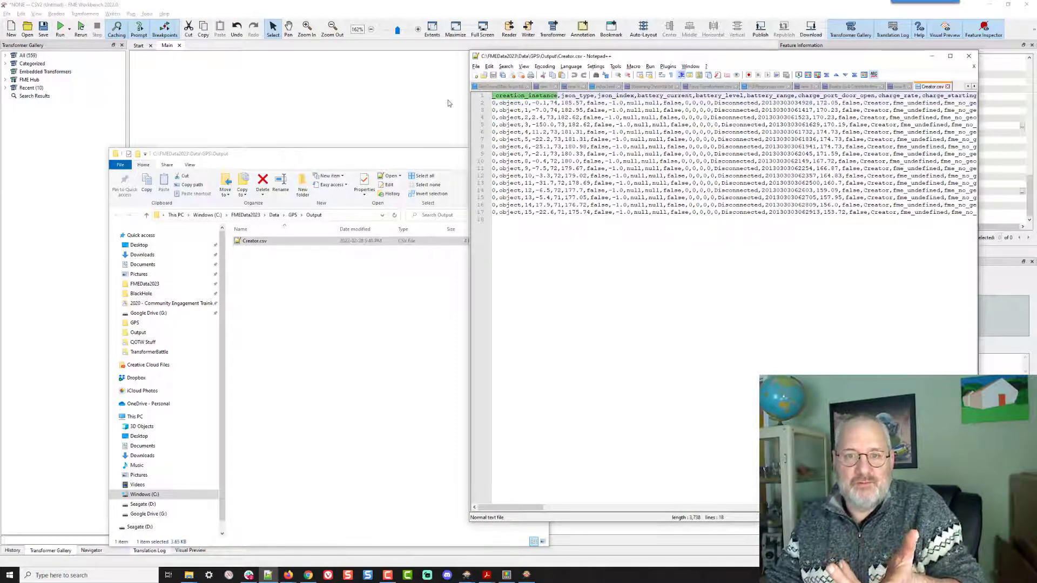
key(ctrl)
key(ctrl)
click(429, 91)
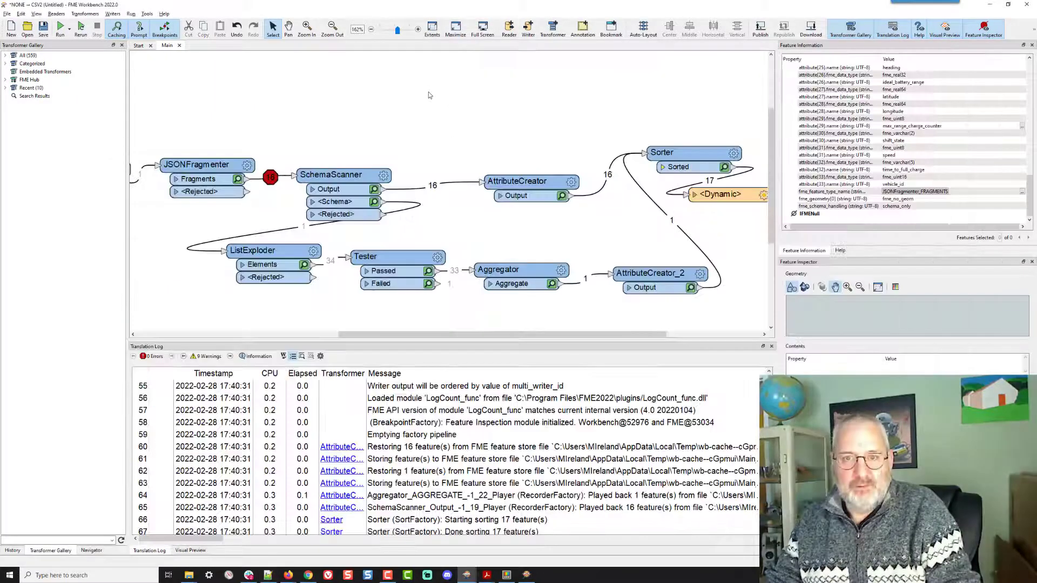
- Add a Tester clause AND name != _creation_instance, pasting the attribute name as the right value
click(438, 260)
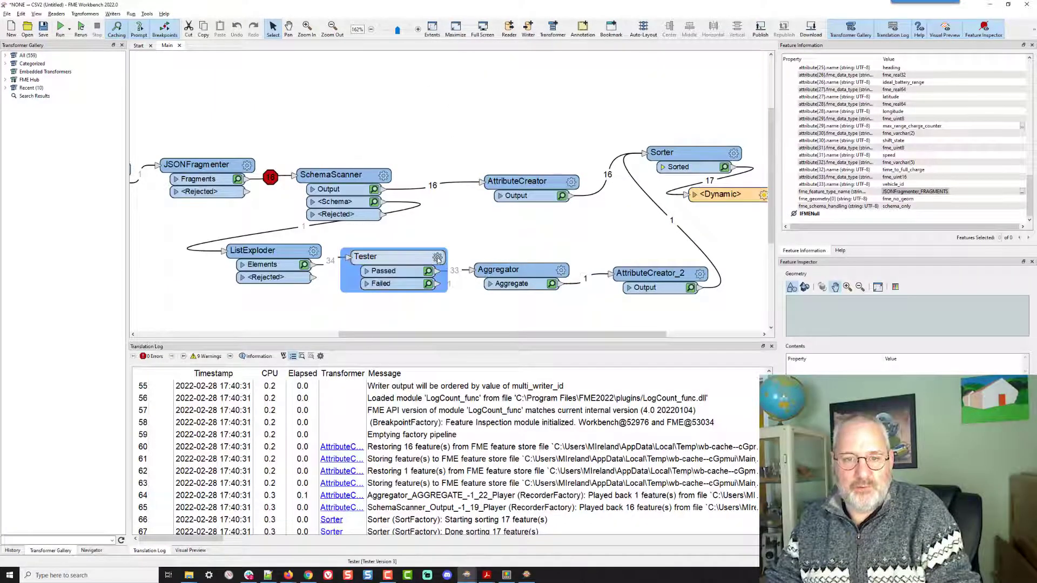
click(438, 258)
click(390, 249)
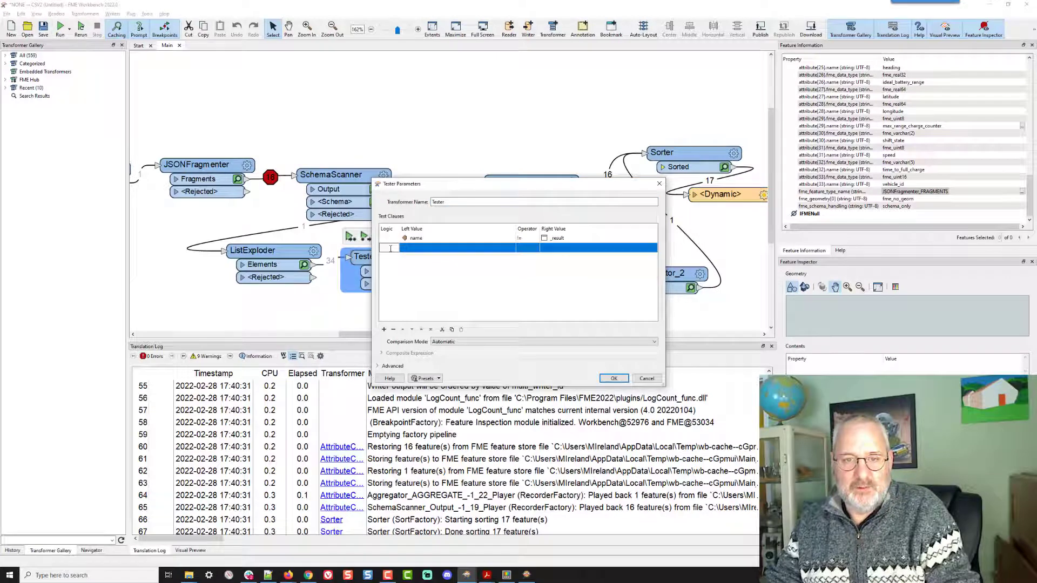
click(392, 247)
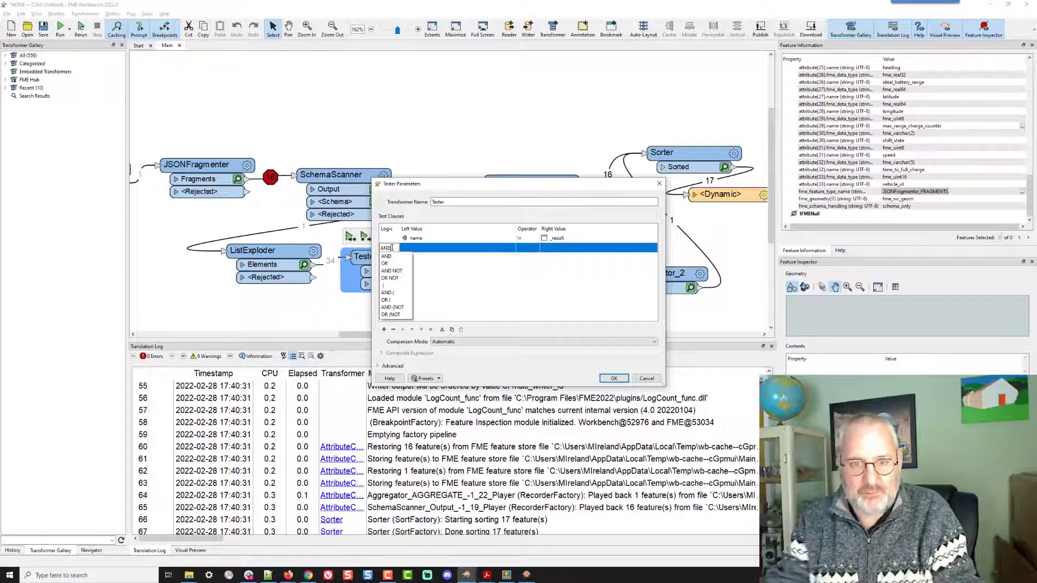
click(386, 256)
click(508, 248)
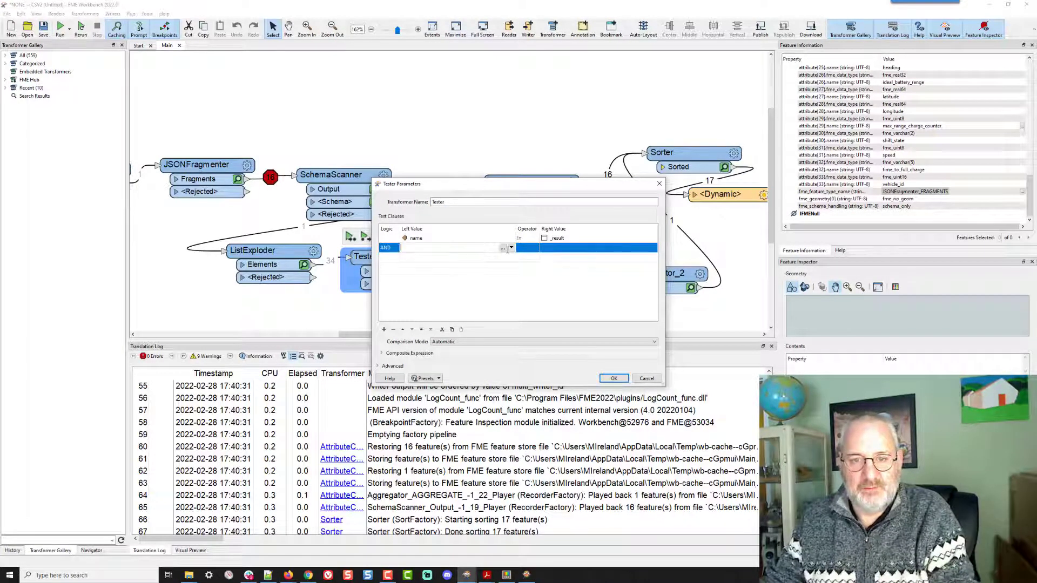
click(511, 248)
mouse_move(540, 259)
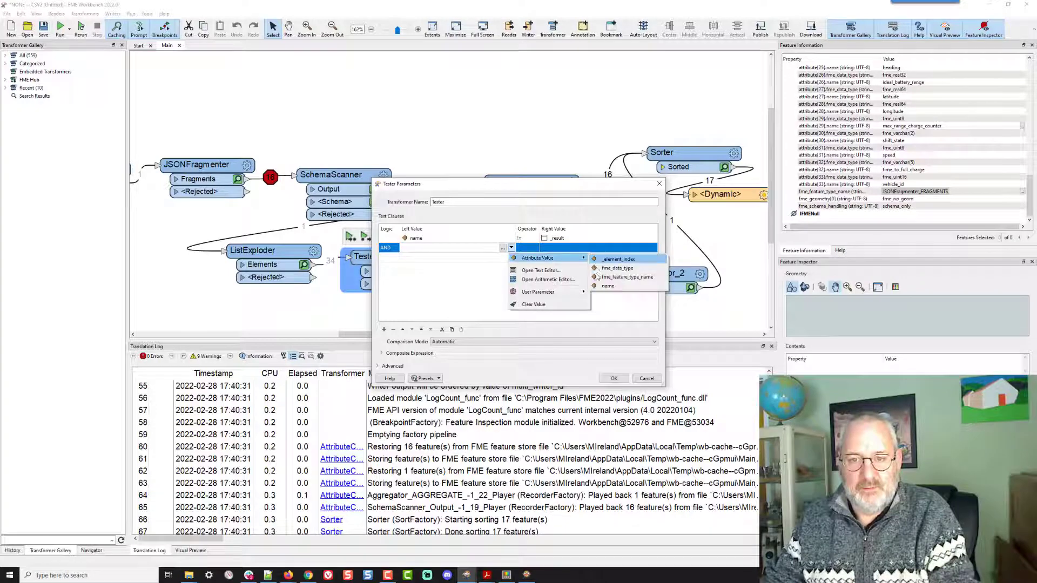
click(606, 286)
click(527, 248)
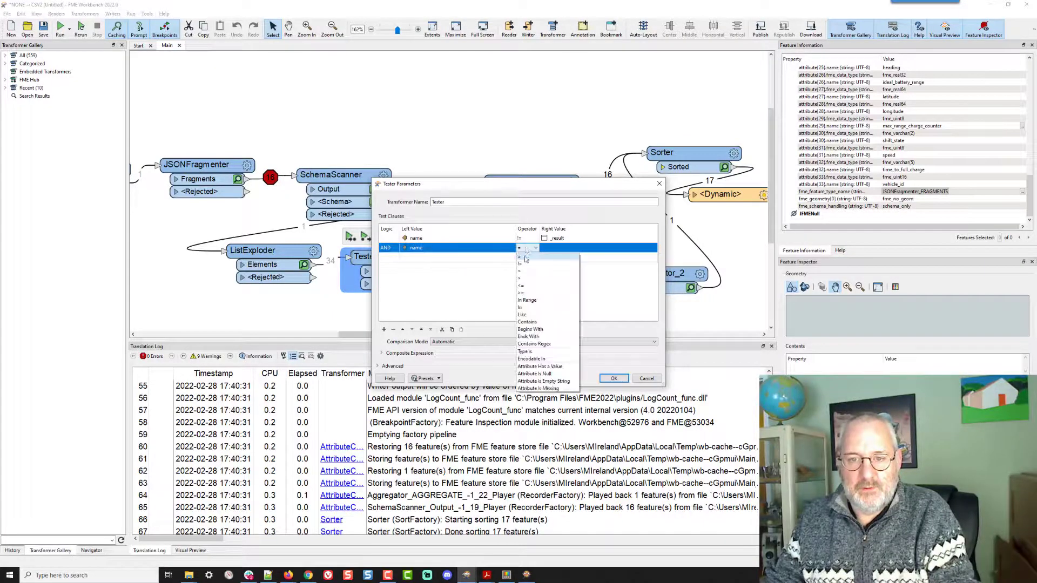
click(525, 264)
click(551, 247)
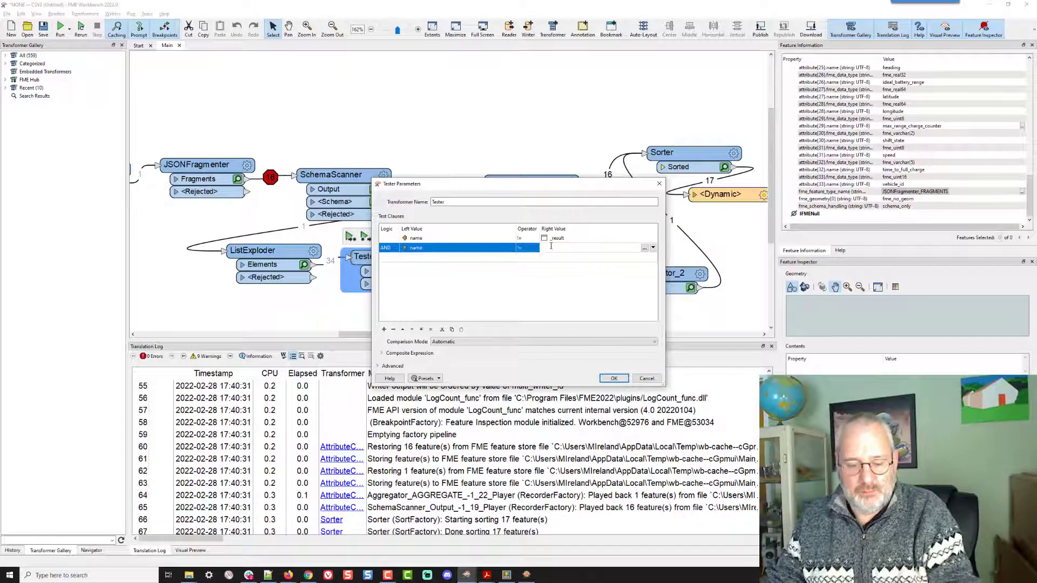
key(ctrl+v)
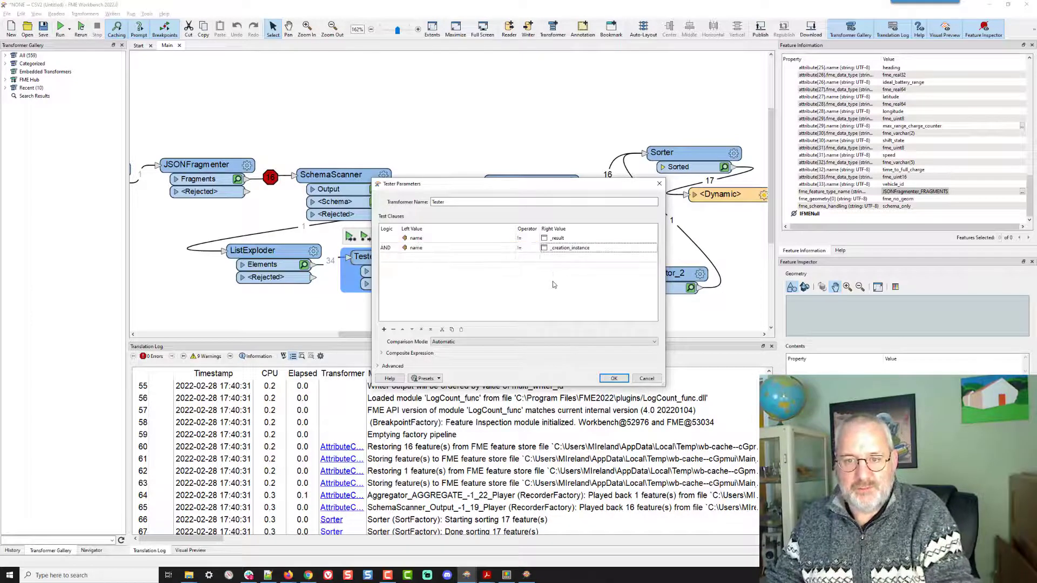
click(614, 377)
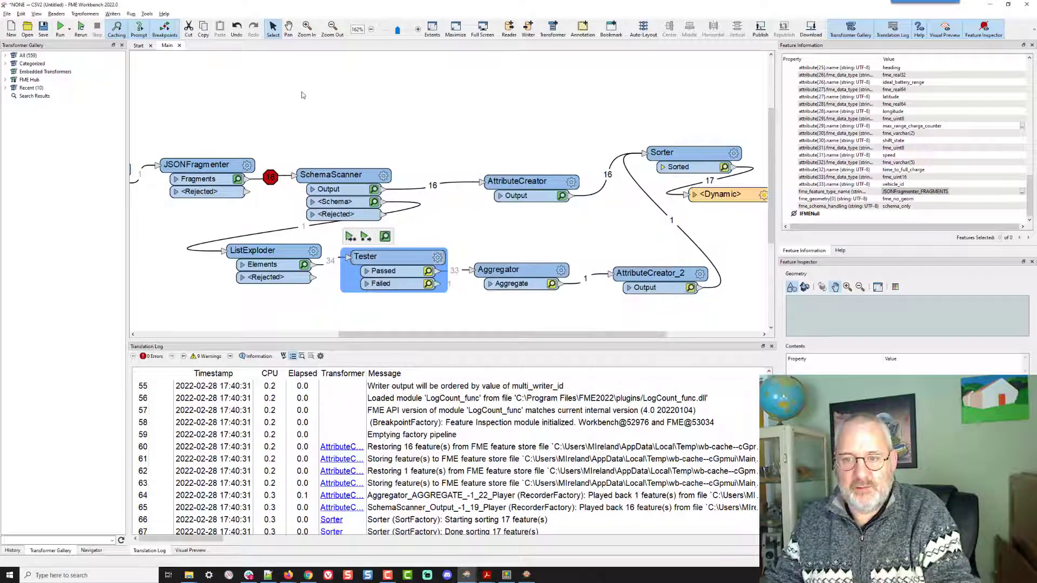
- Run the workspace with the default destination folder, continuing past the breakpoint
click(80, 26)
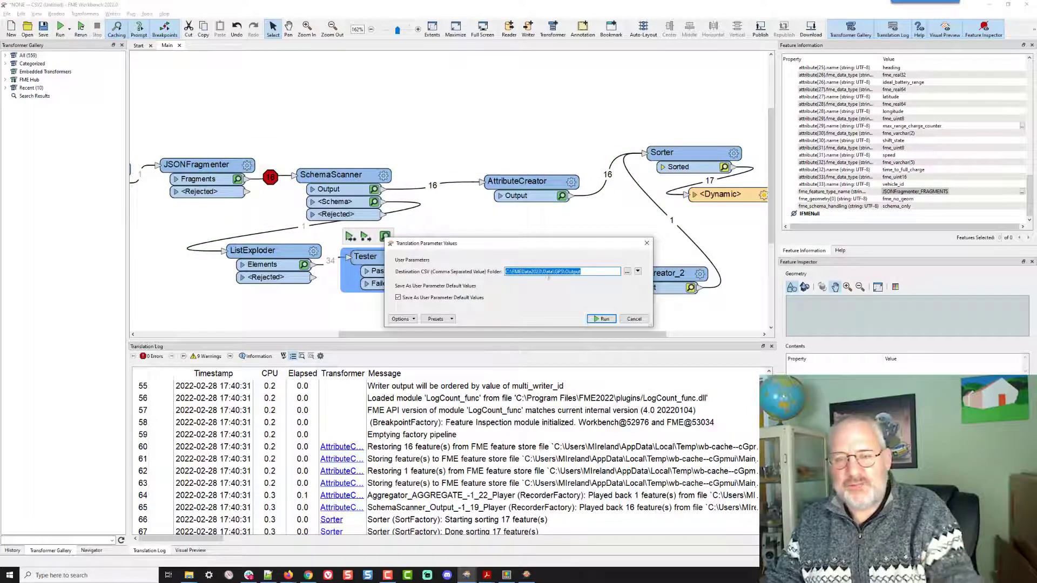
click(601, 320)
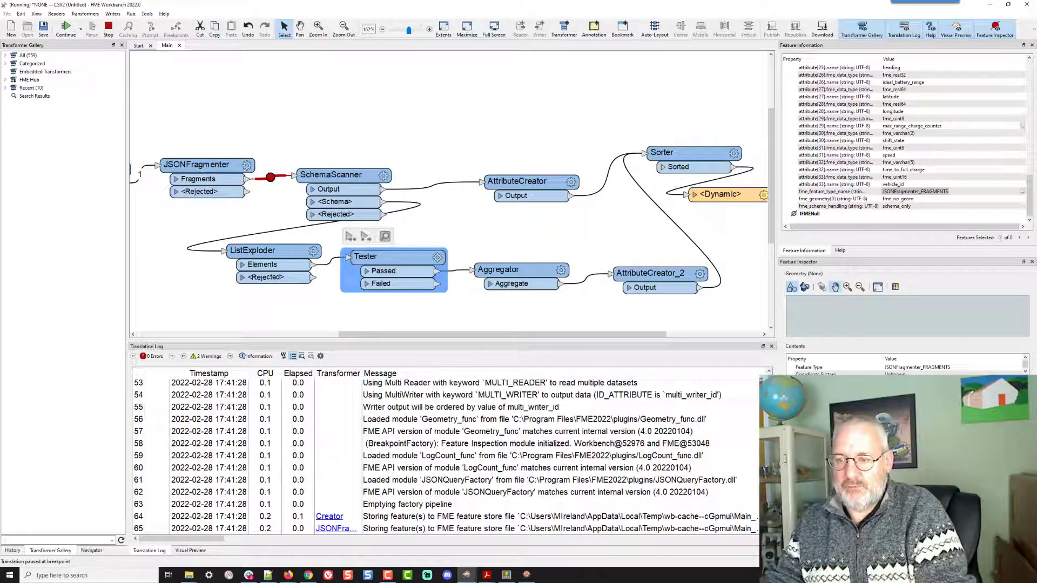
click(66, 29)
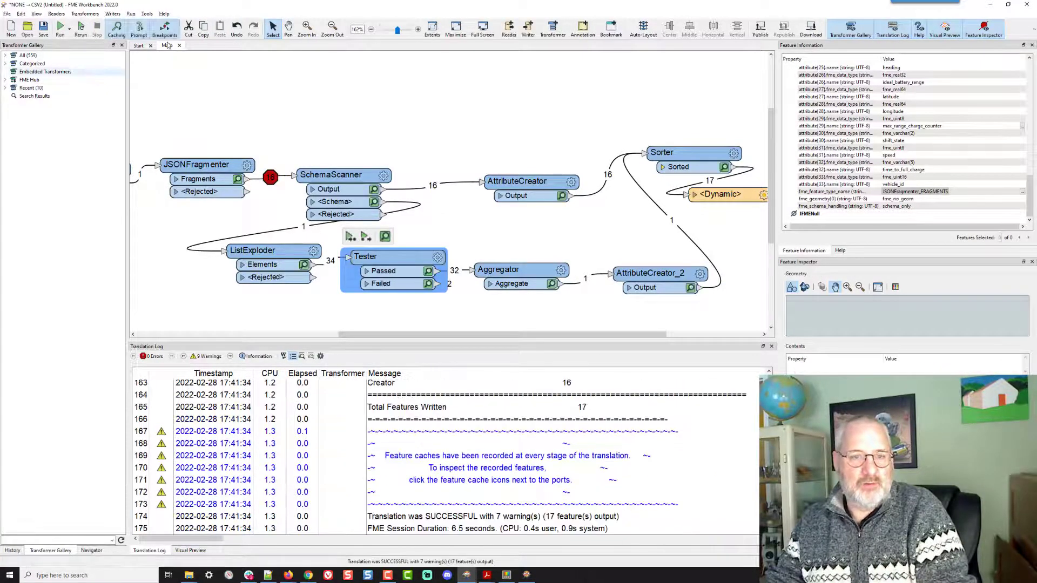
click(168, 30)
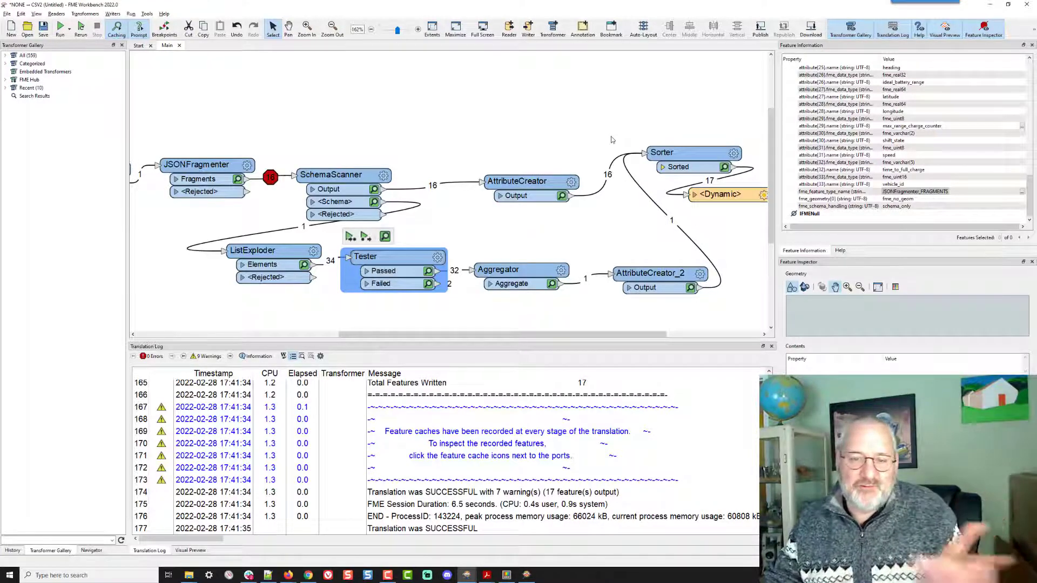
- Switch to the reloaded Creator.csv to check its column headers
key(alt+Tab)
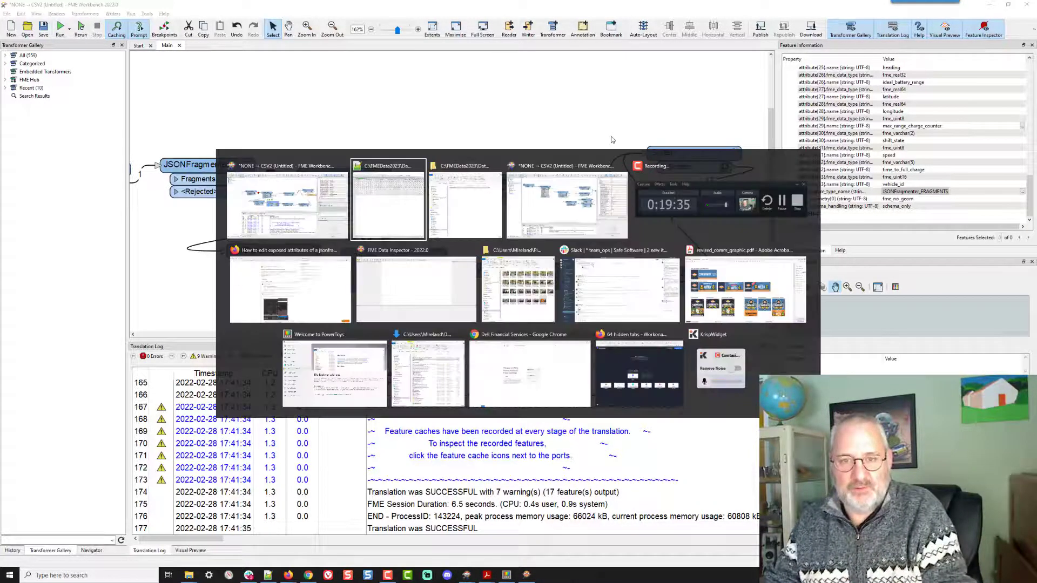
click(532, 319)
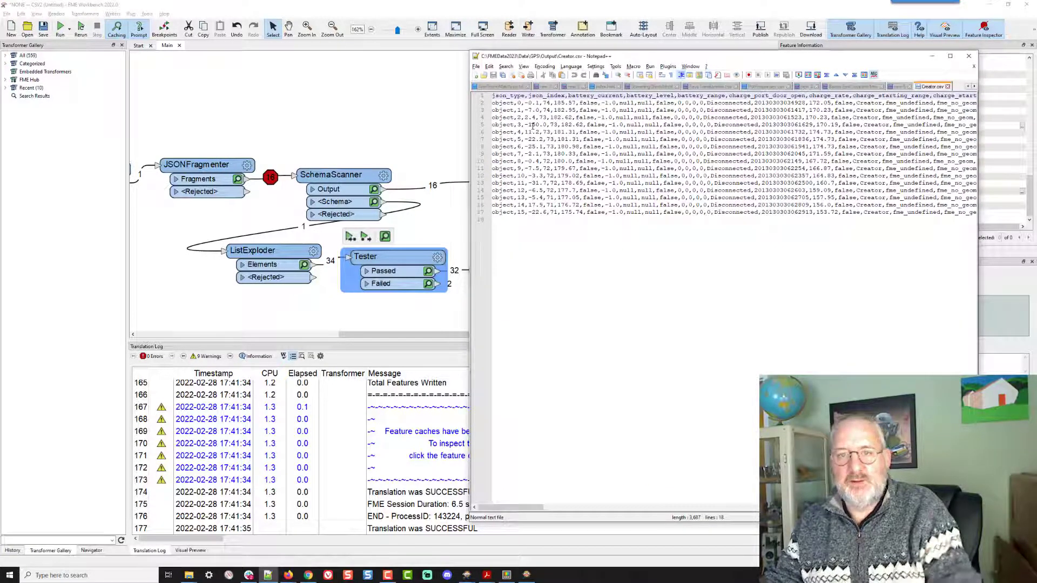
click(381, 96)
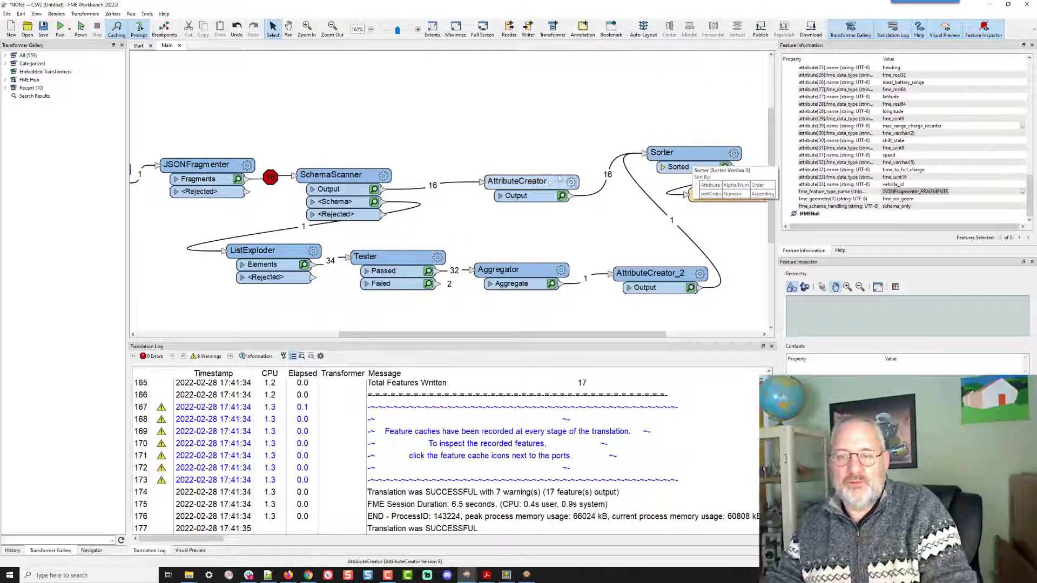
- Rearrange the AttributeCreators, Sorter and dynamic CSV writer on the canvas into a tidier layout
drag(538, 188, 559, 188)
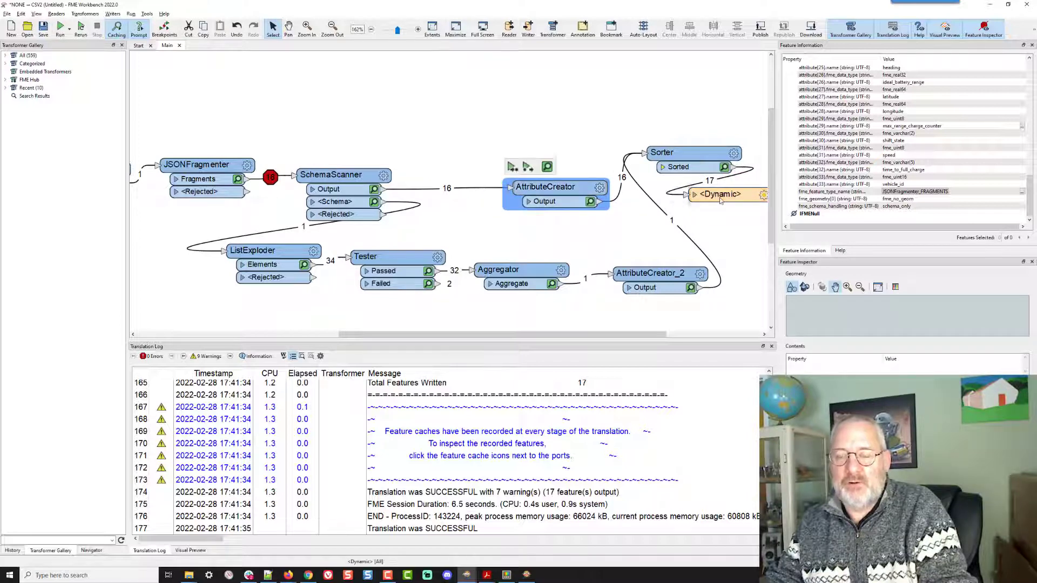
double_click(741, 197)
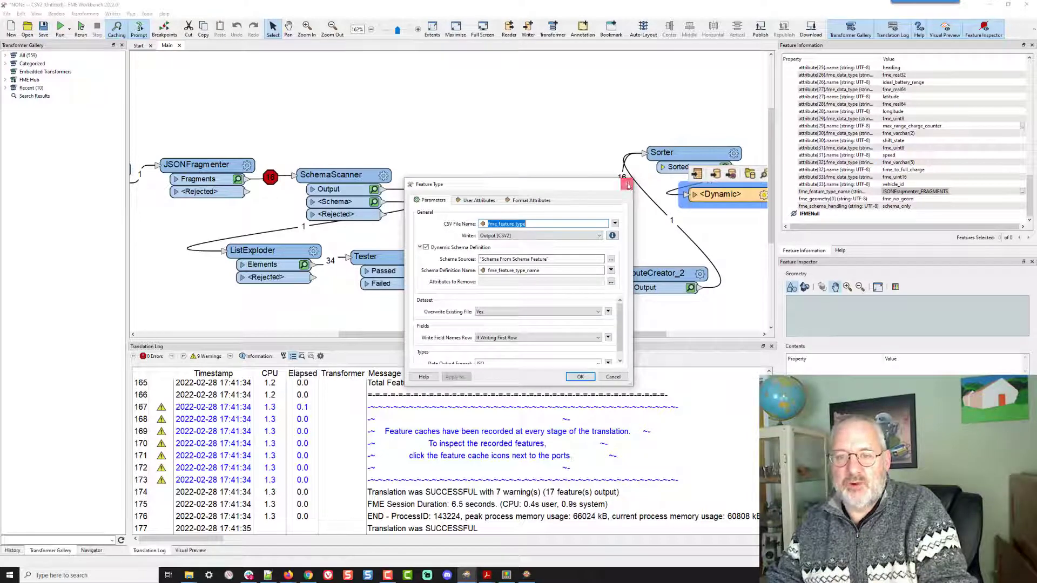
click(626, 184)
drag(737, 194, 802, 201)
drag(520, 156, 659, 189)
drag(384, 192, 475, 193)
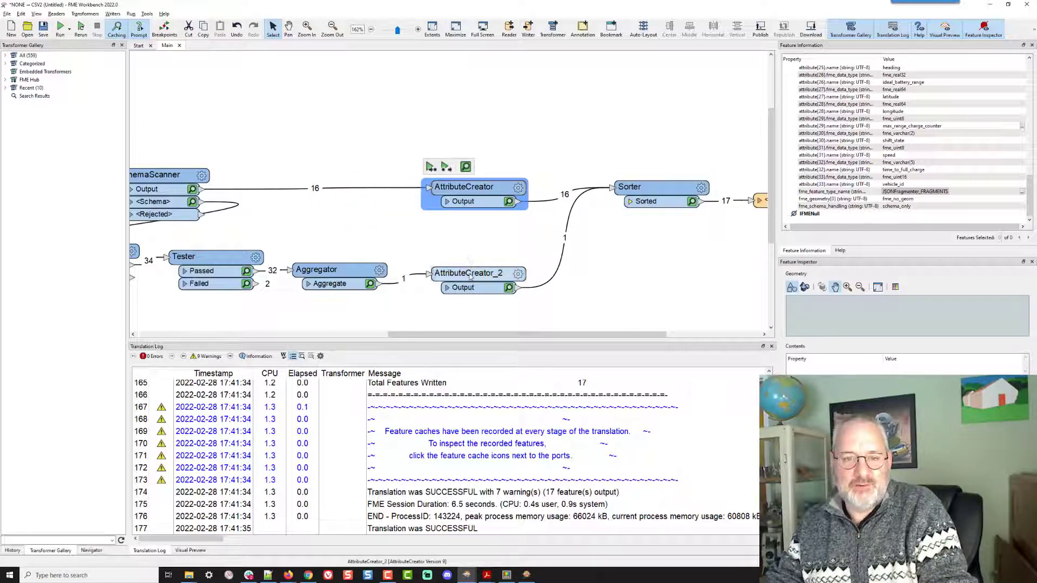
drag(469, 274, 470, 284)
drag(642, 184, 595, 239)
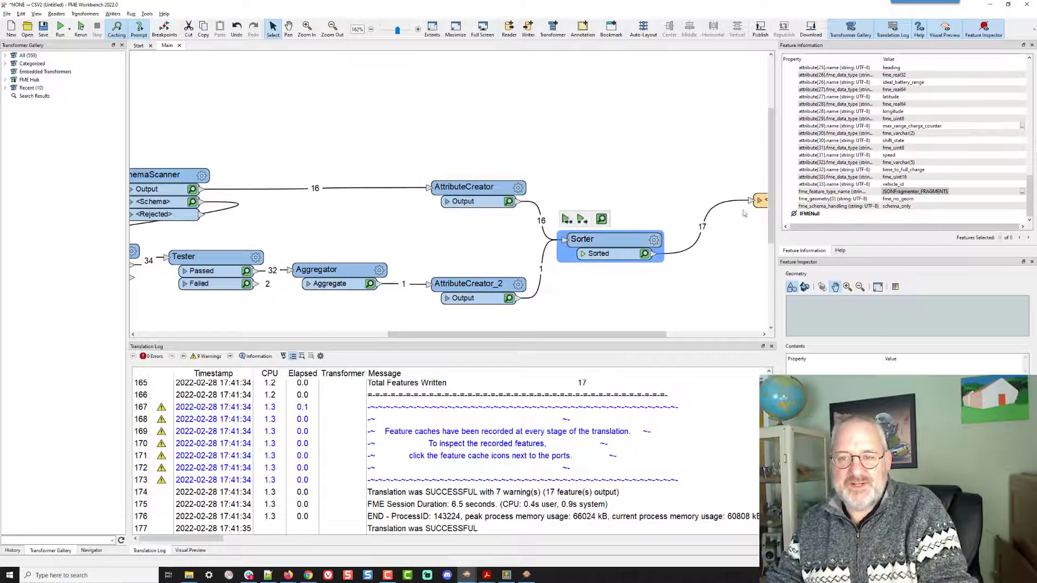
drag(760, 210, 707, 262)
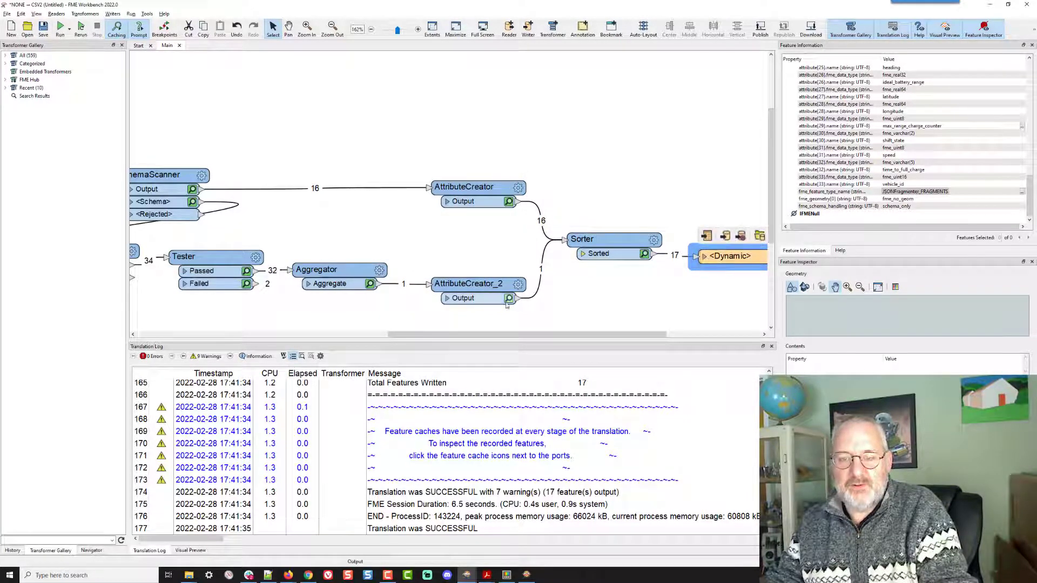
- Open AttributeCreator_2's parameters to review the sortOrder value, then cancel
double_click(467, 284)
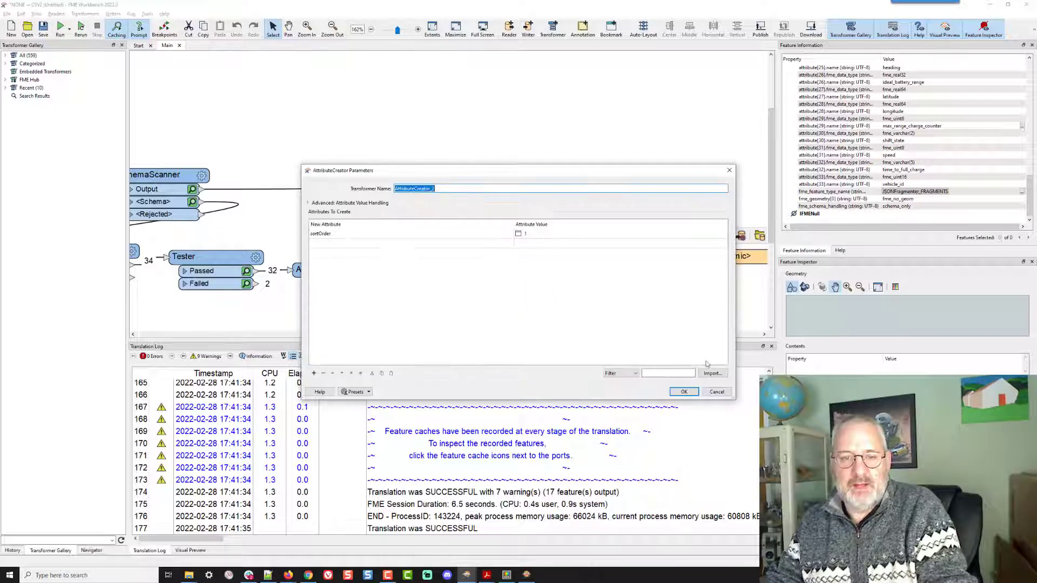
click(714, 392)
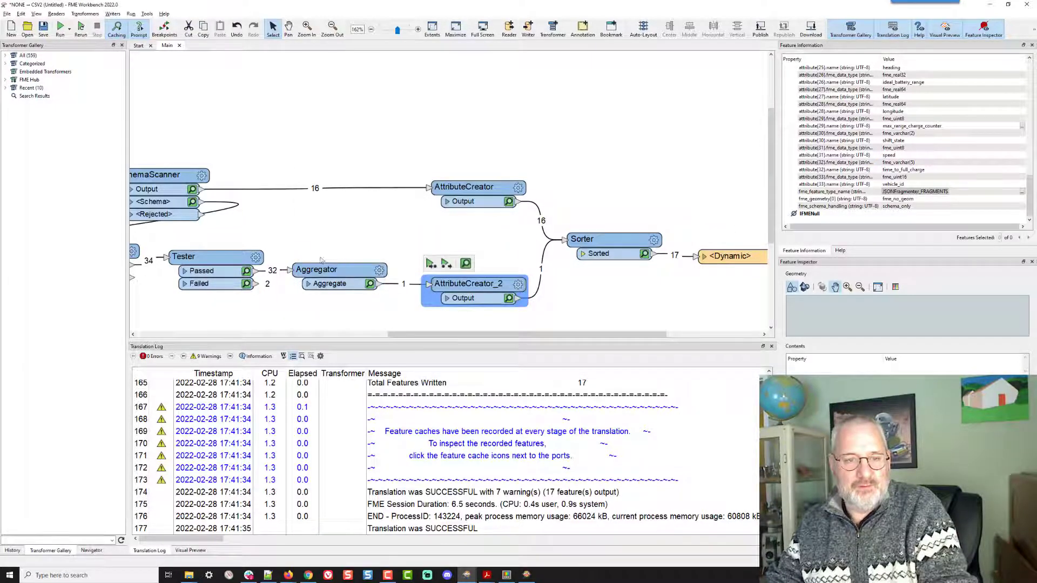
mouse_move(257, 258)
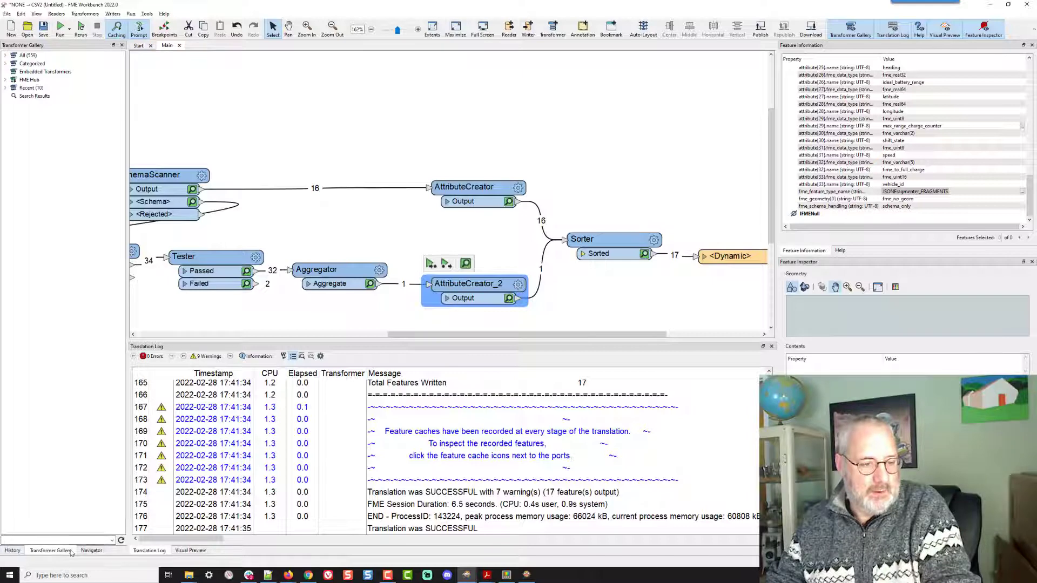
- Delete the destination CSV folder user parameter in the Navigator
click(91, 550)
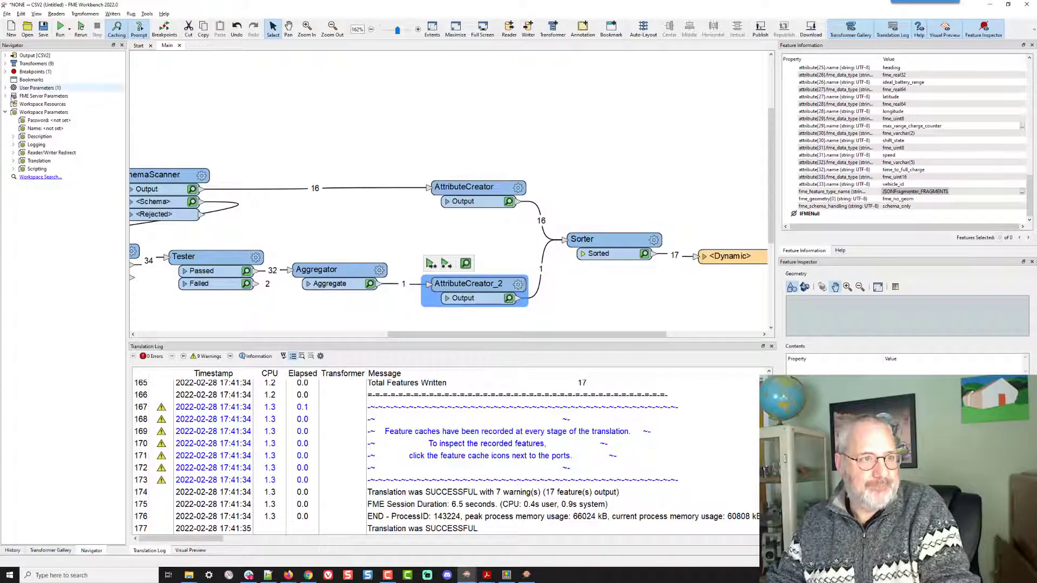
click(5, 87)
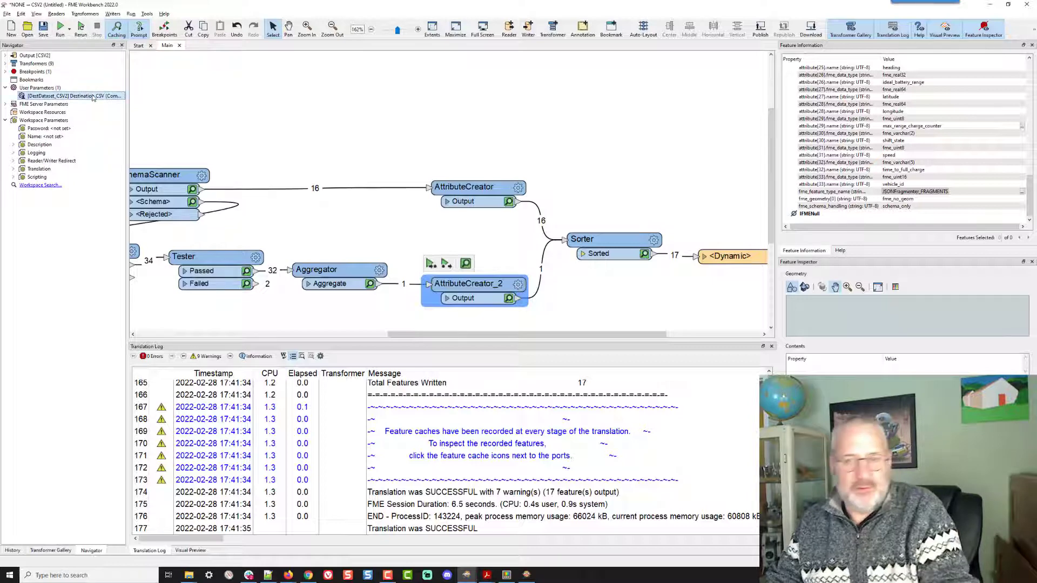
key(Delete)
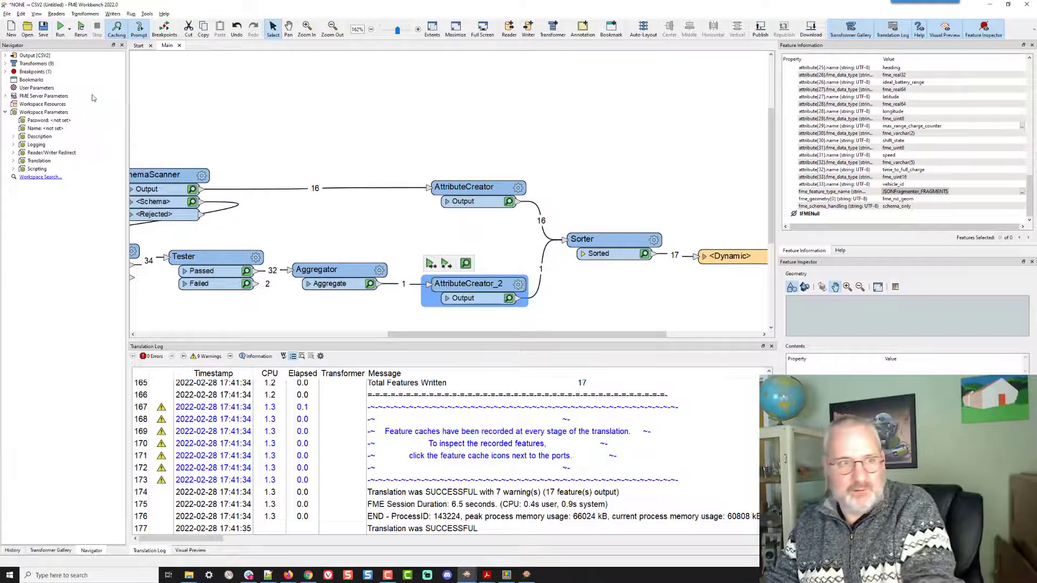
- Add a Choice user parameter and enter its first choice, value speed displayed as Vehicle Speed
right_click(36, 90)
click(56, 98)
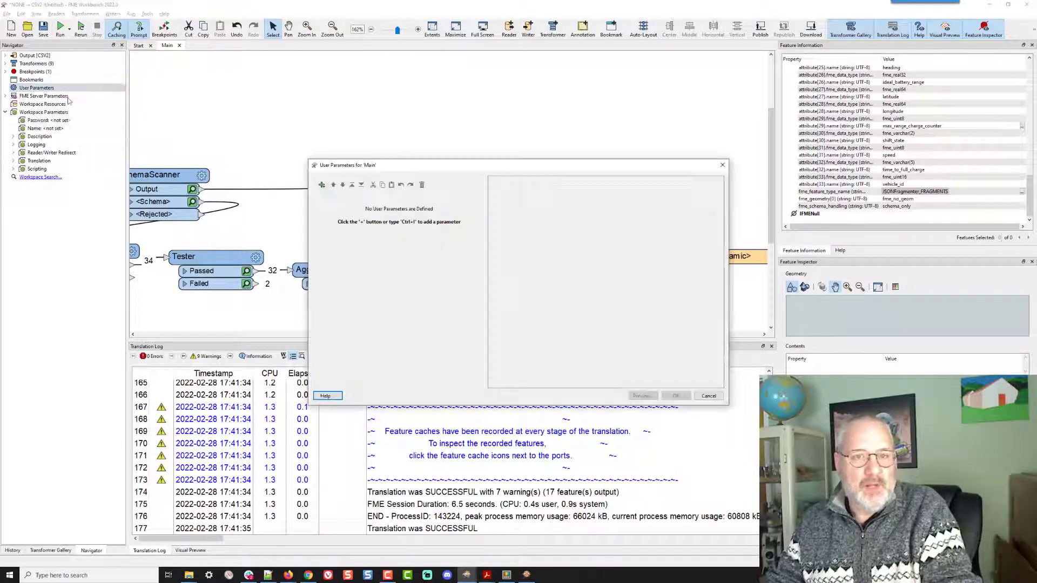
click(322, 186)
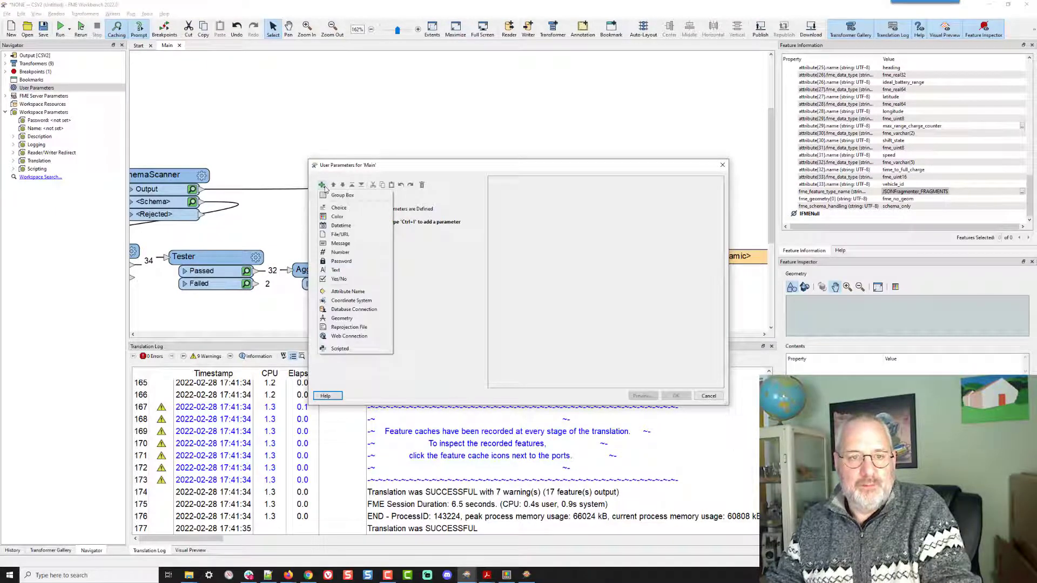
click(333, 209)
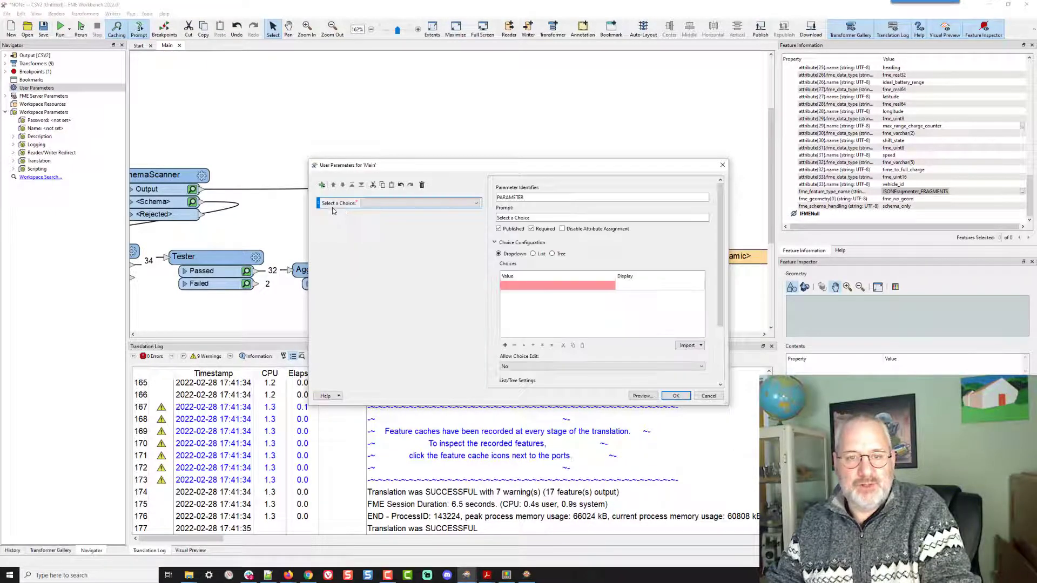
triple_click(572, 219)
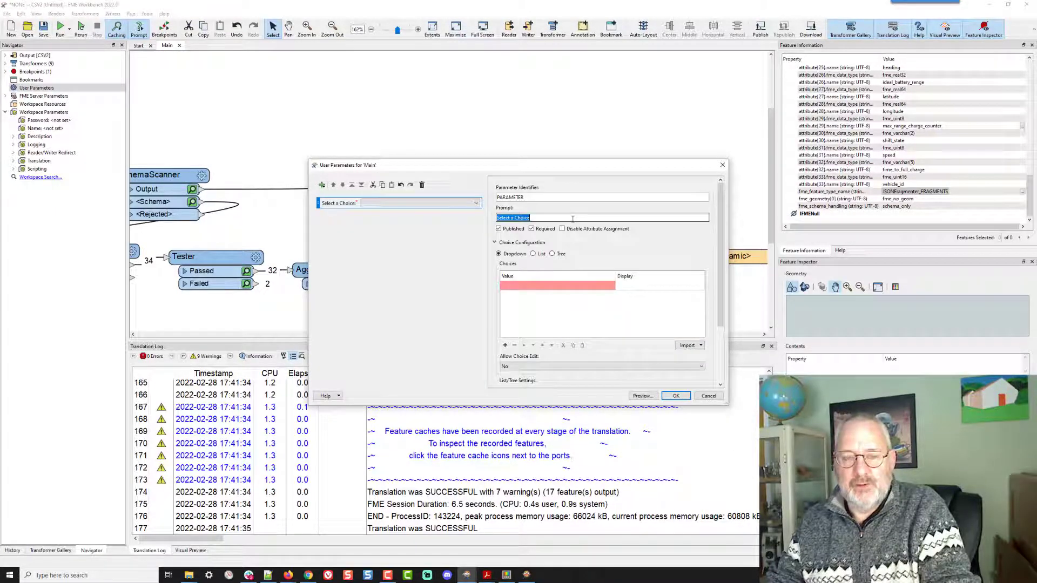
click(546, 289)
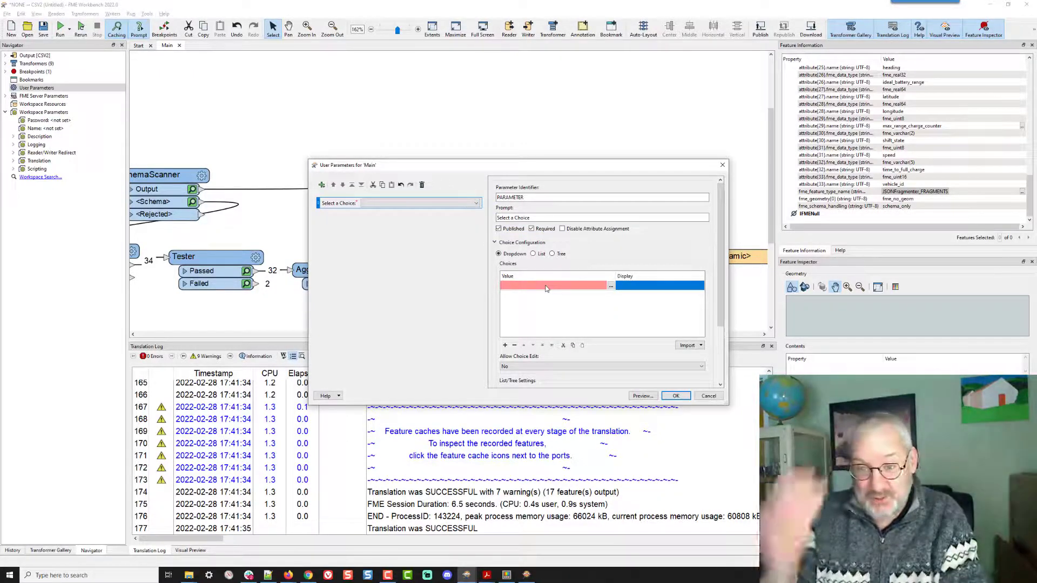
text(speed)
key(Tab)
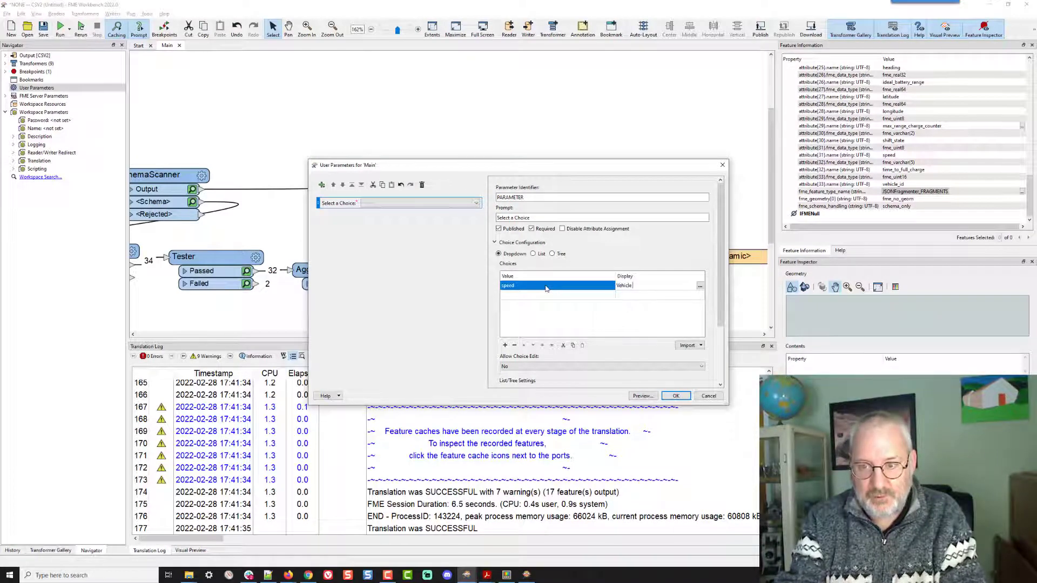
text(Vehicle Speed)
key(Return)
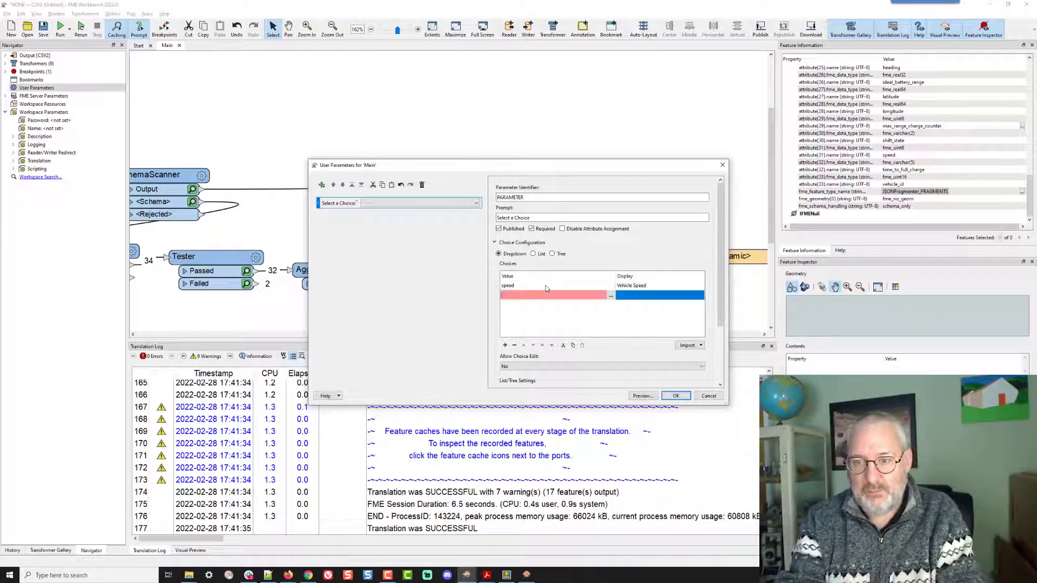
- Add choices latitude displayed as Vehicle Latitude and longitude displayed as Vehicle Longitude, then confirm the parameter
text(latitude)
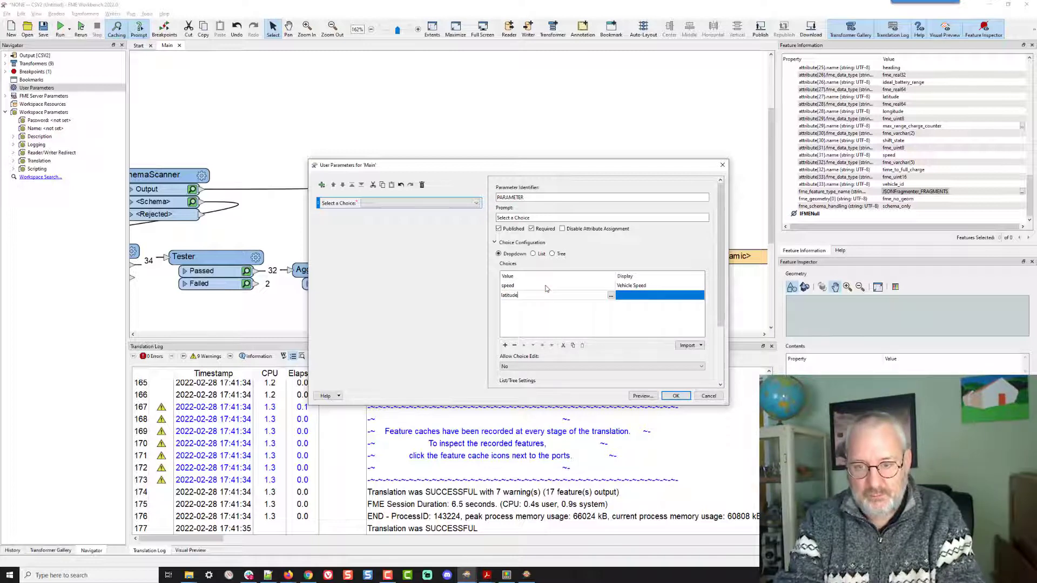
key(Tab)
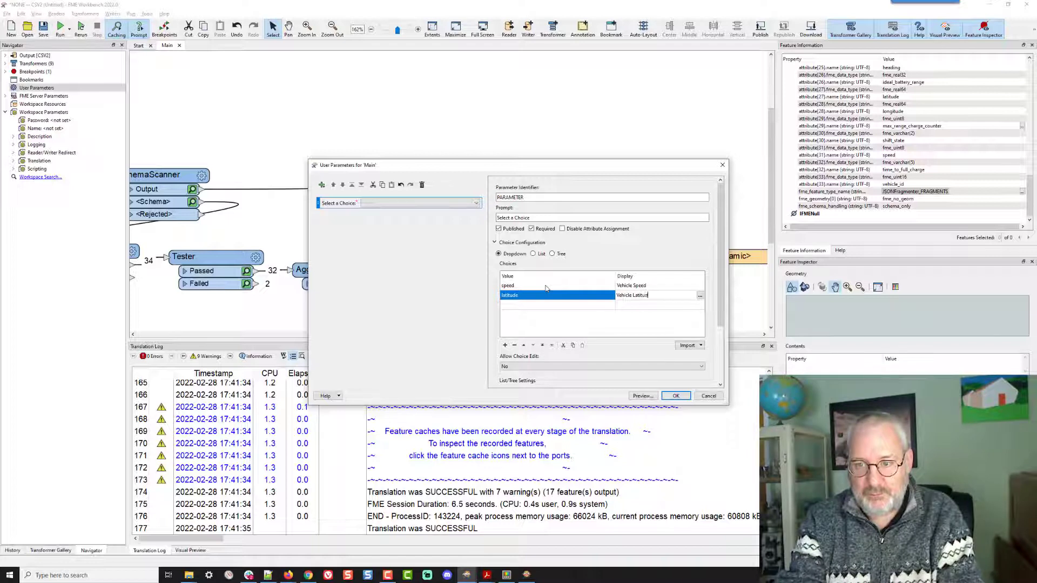
text(de)
key(Tab)
text(long)
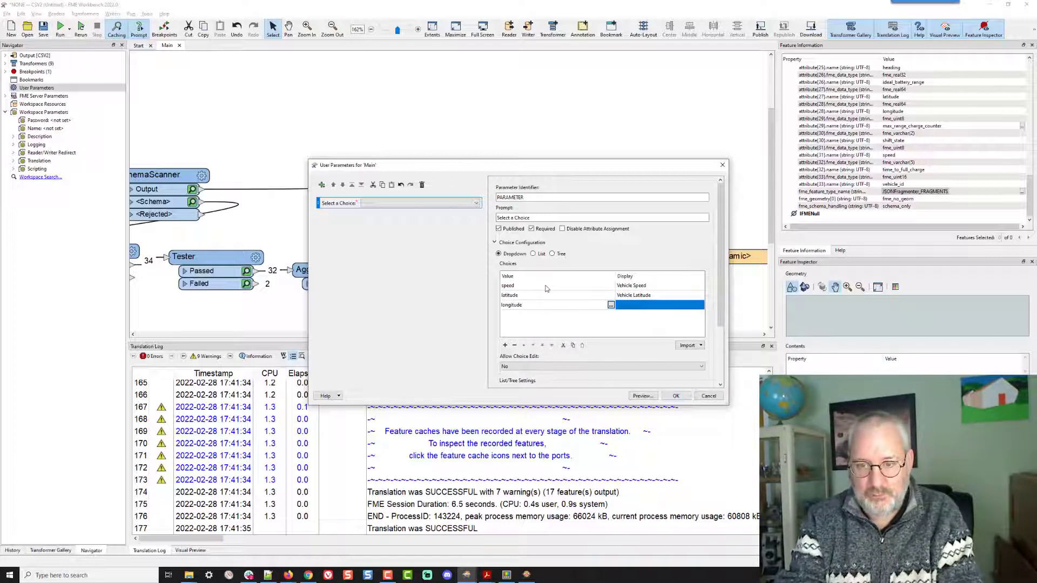
key(Tab)
text(Ve)
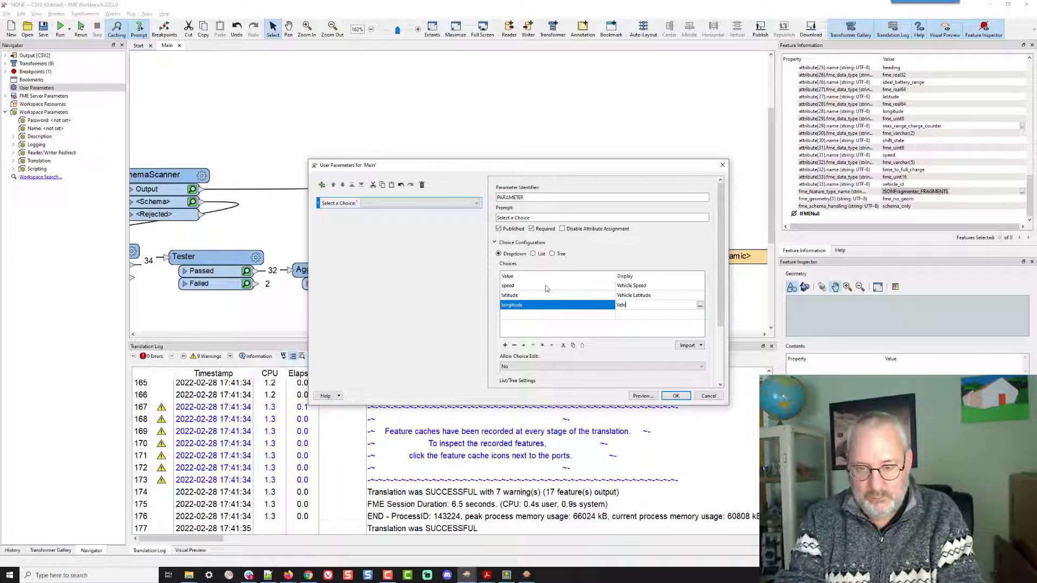
text(hicle Longitude)
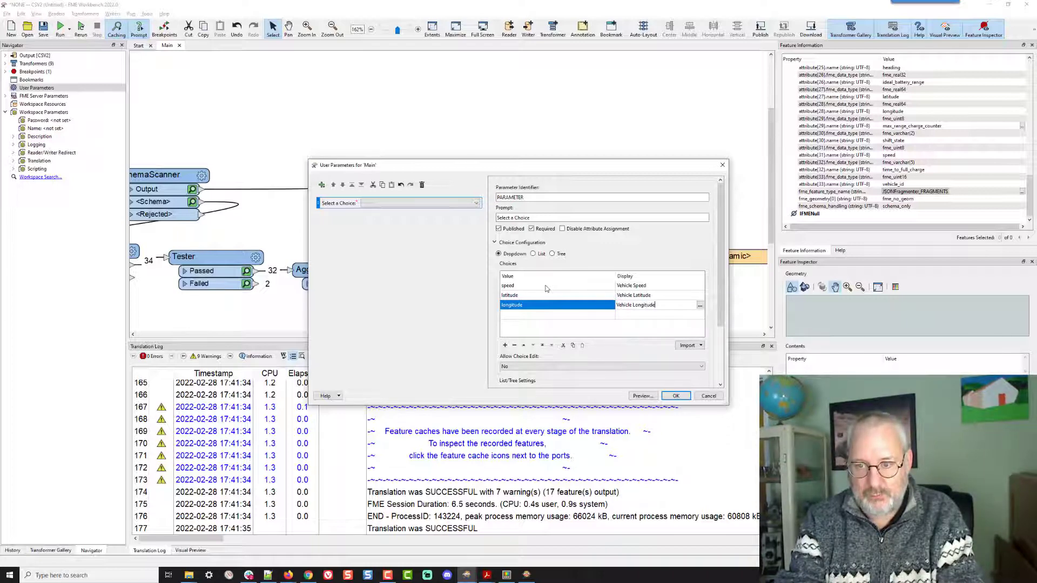
click(673, 397)
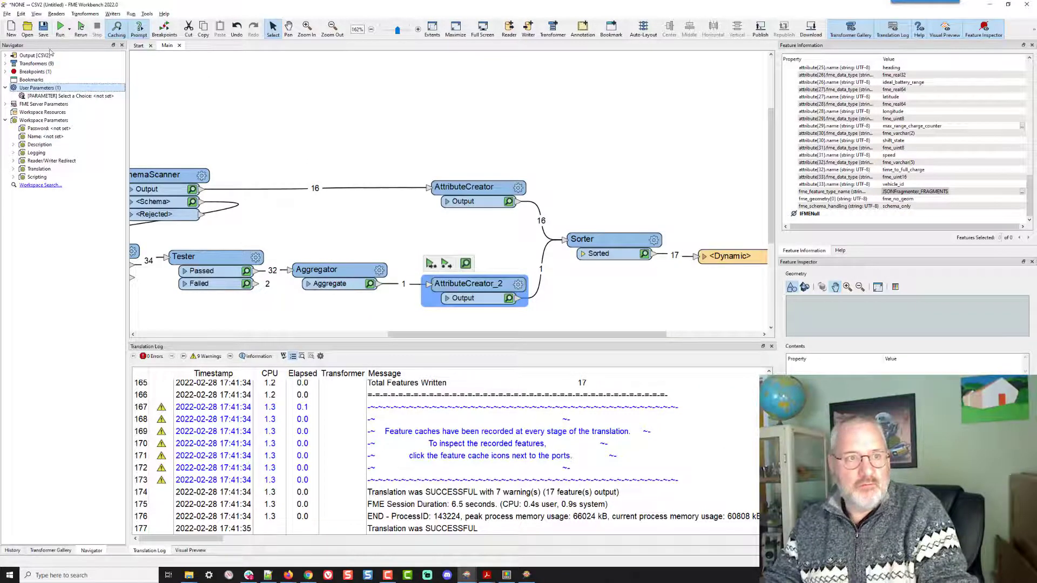
- Add a third Tester clause comparing name with the $(PARAMETER) user parameter value
click(256, 257)
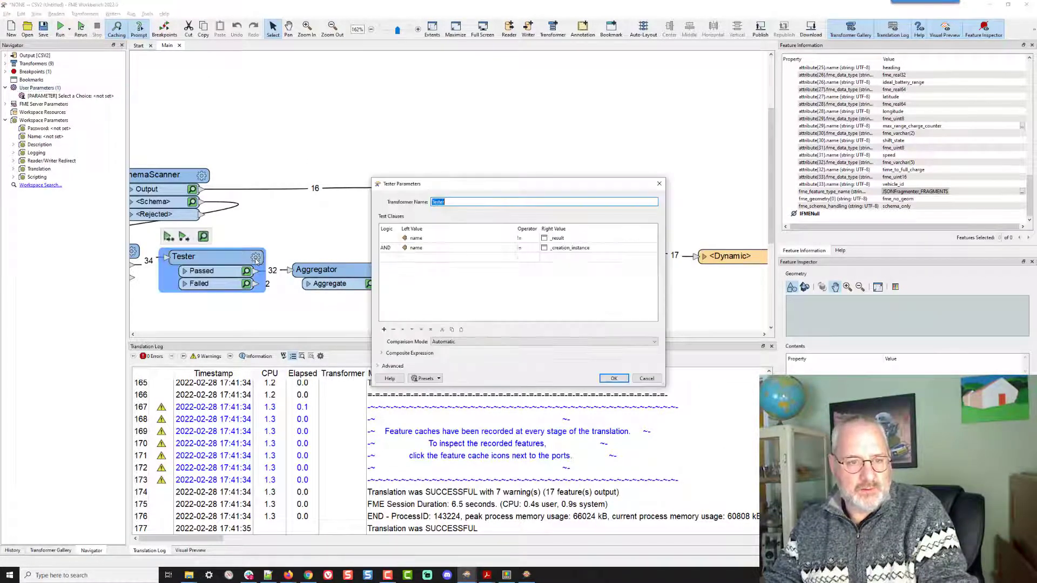
click(428, 248)
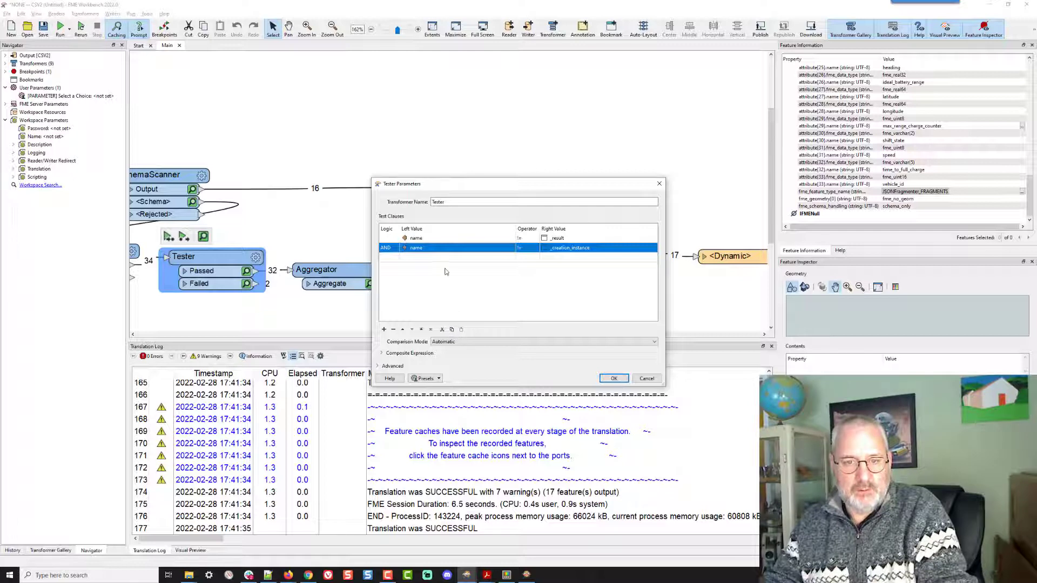
click(461, 330)
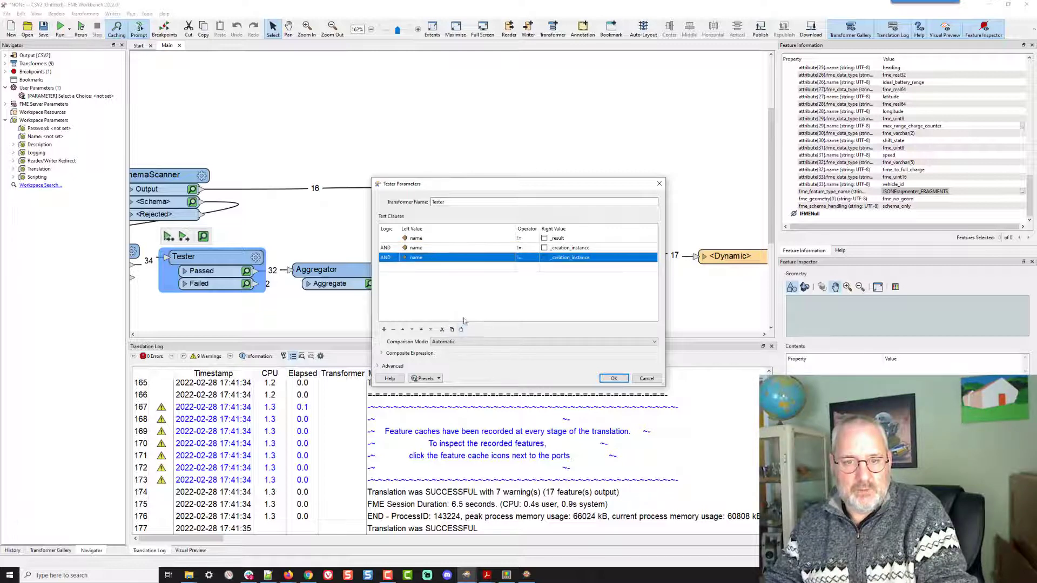
click(648, 261)
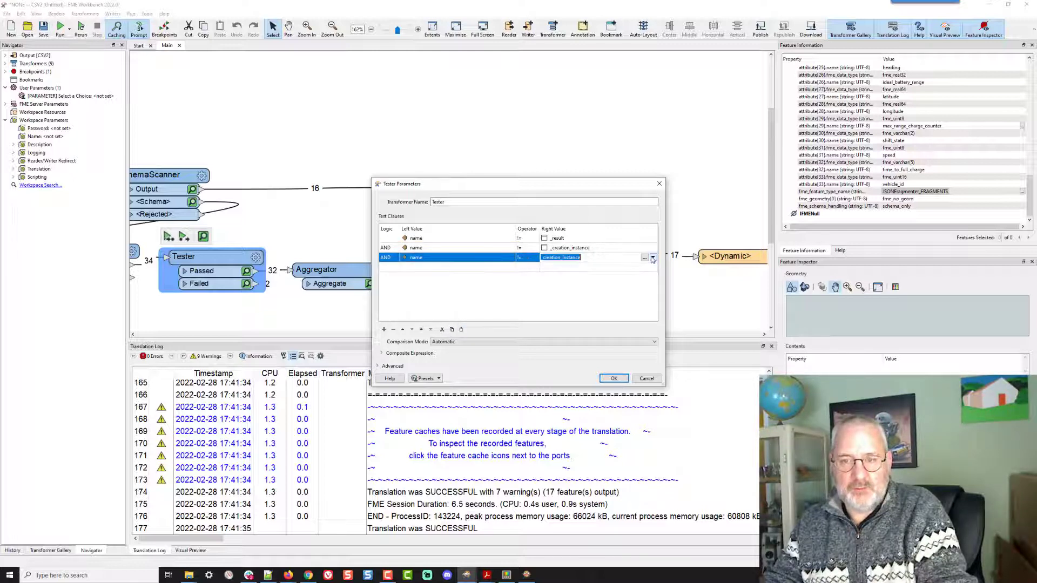
click(653, 257)
mouse_move(683, 271)
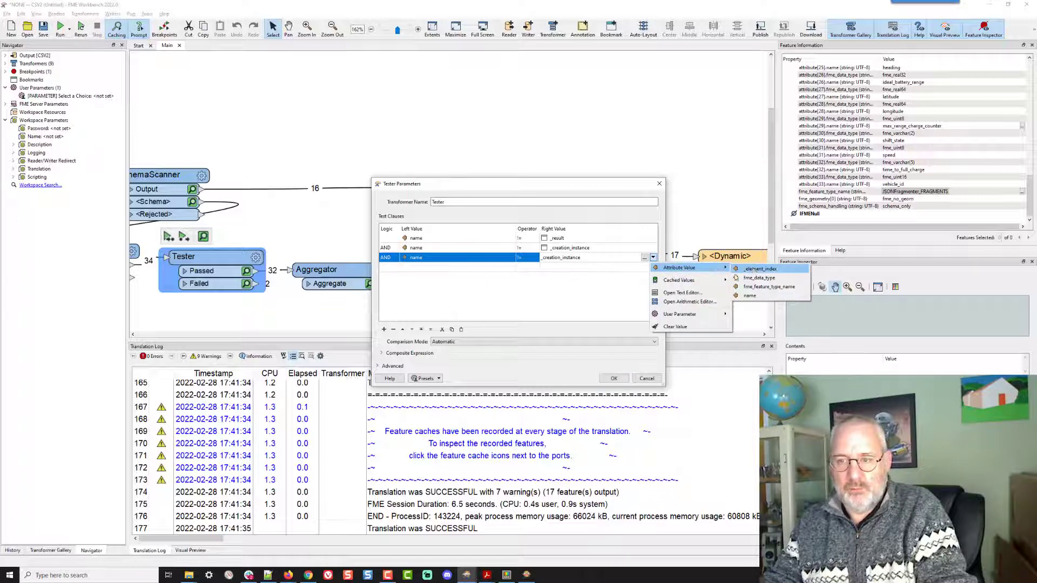
mouse_move(702, 314)
click(757, 329)
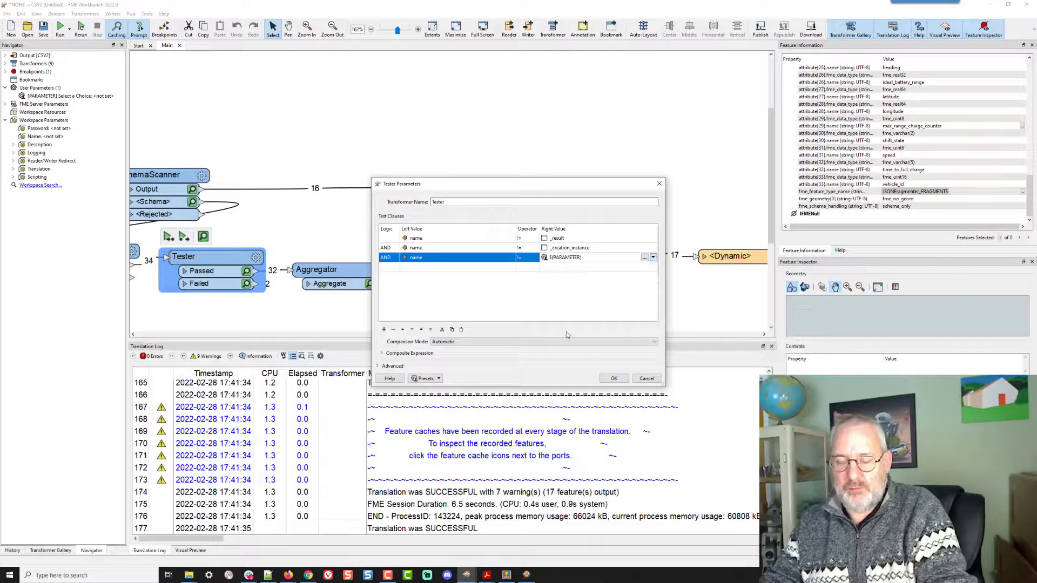
click(614, 378)
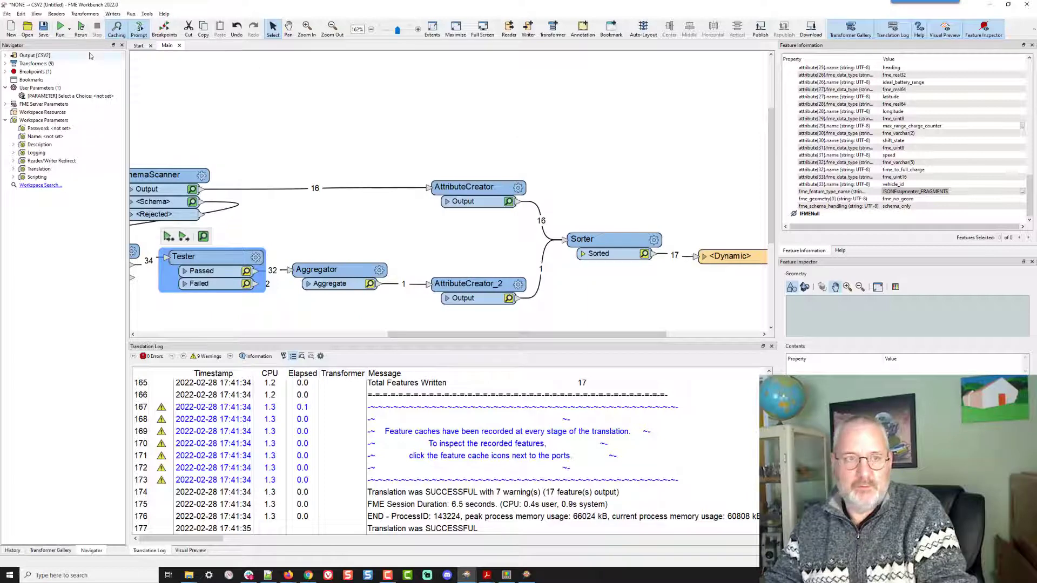
- Run the workspace with the choice parameter set to Vehicle Speed
click(80, 27)
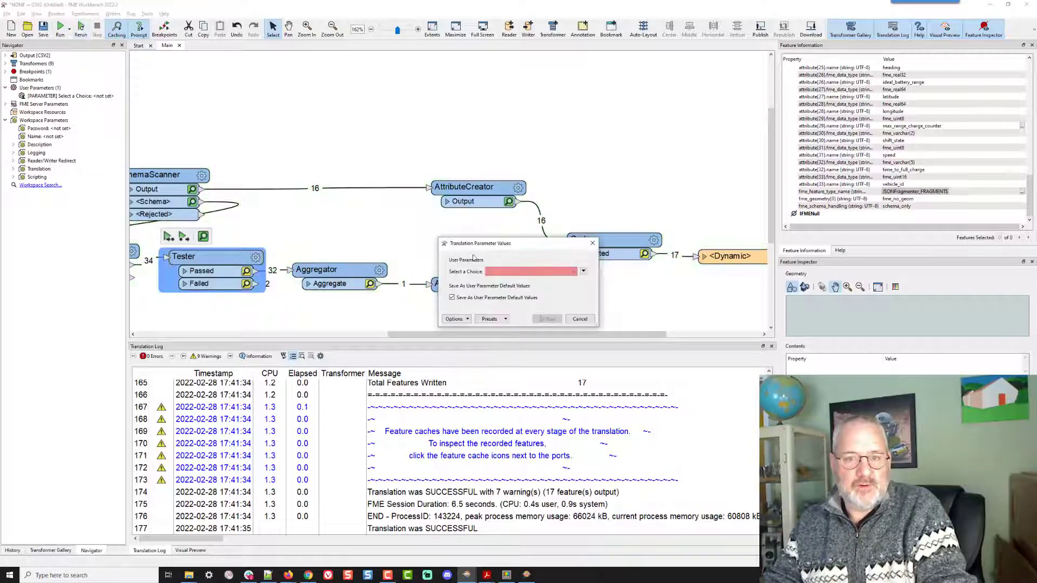
click(523, 271)
click(522, 279)
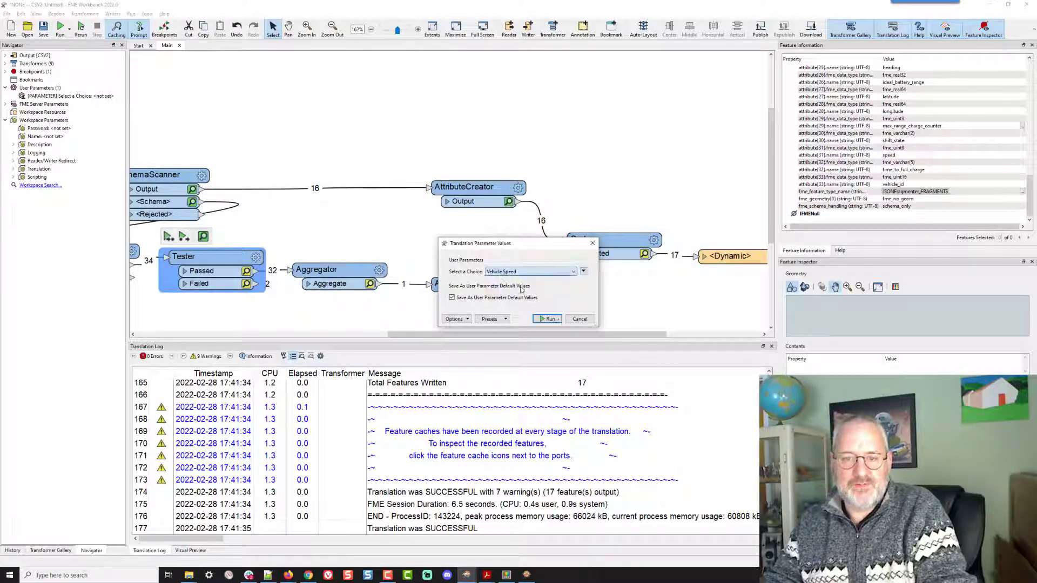
click(548, 319)
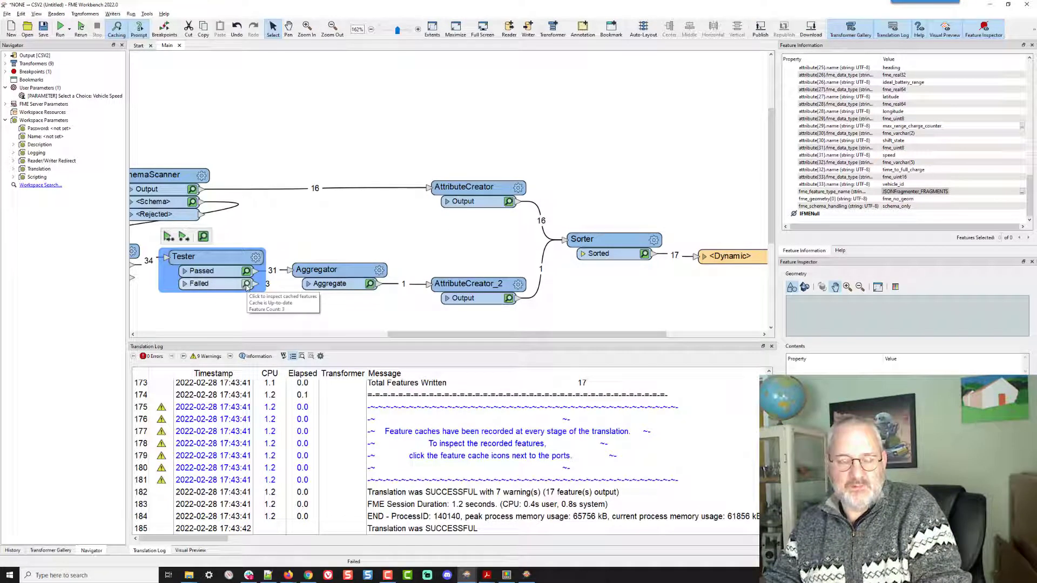
- Examine the output Creator.csv columns and the features leaving the Tester's Failed port
key(alt+Tab)
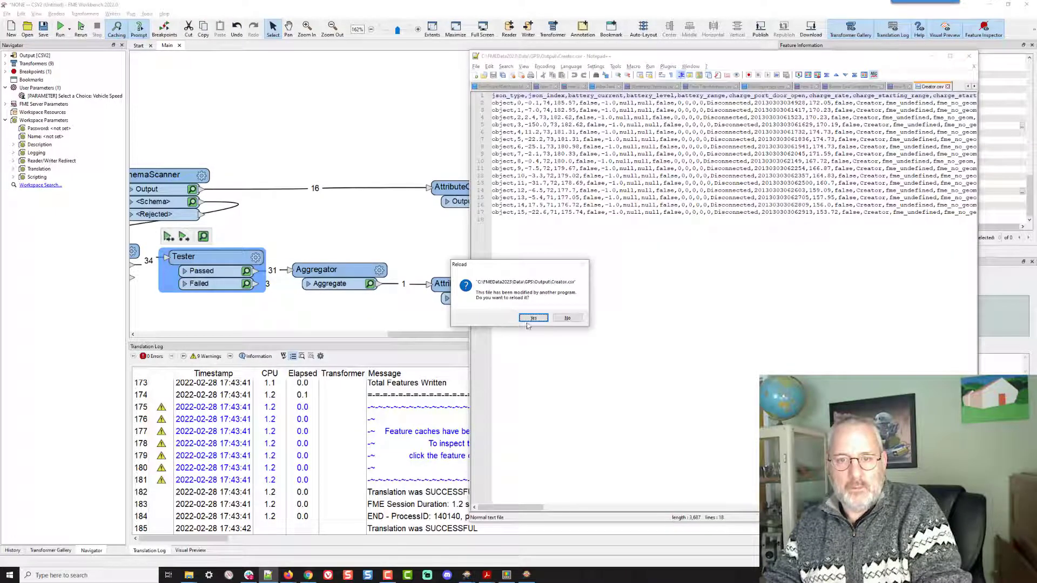
click(533, 318)
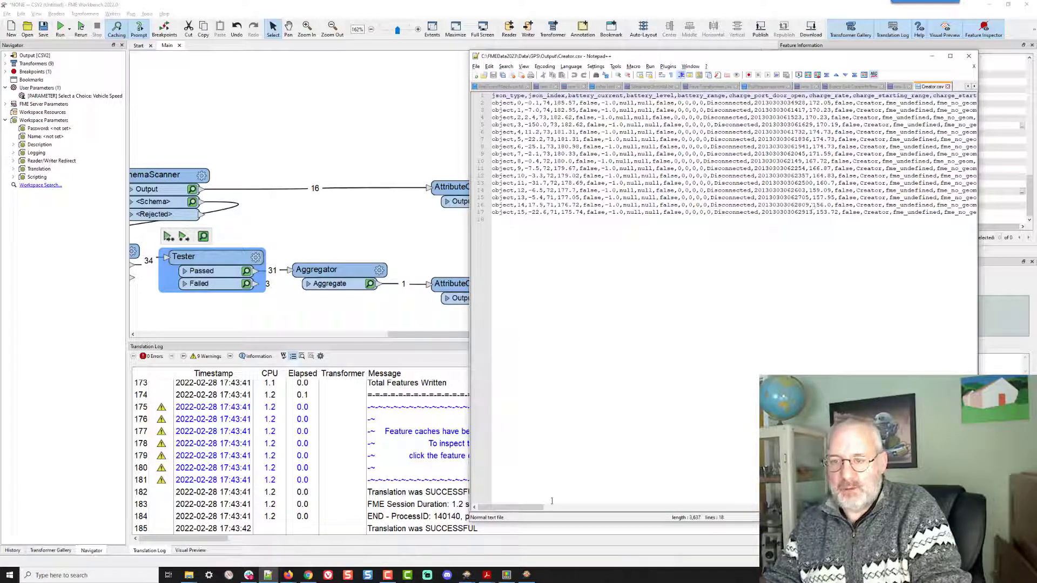
drag(534, 508, 464, 495)
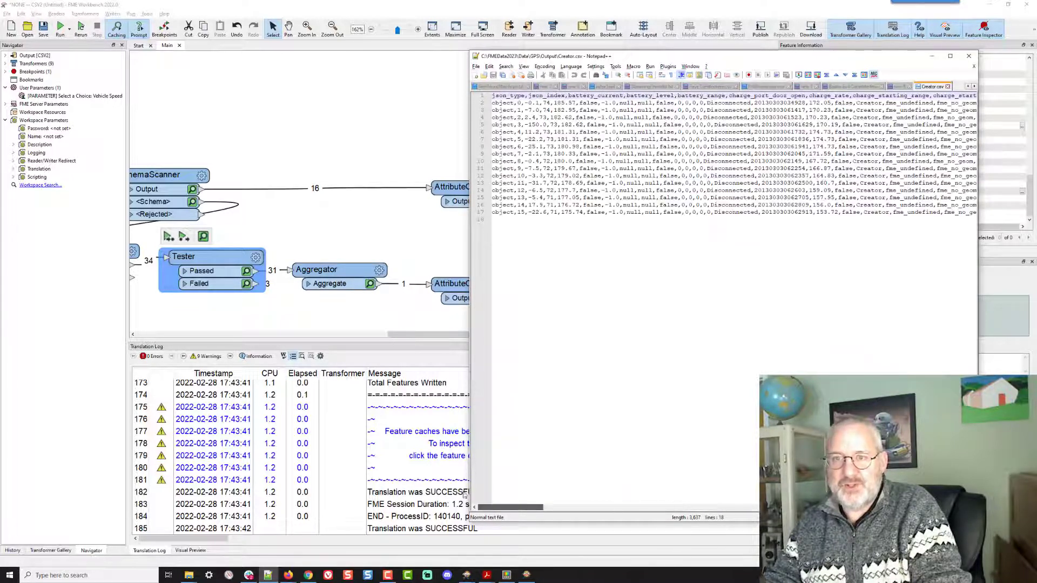
click(247, 285)
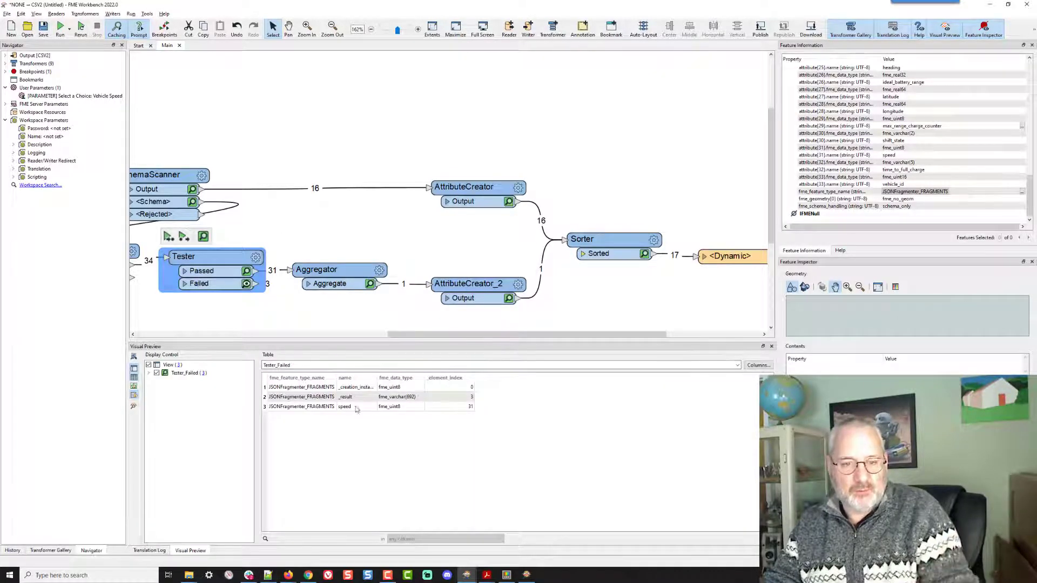
click(356, 408)
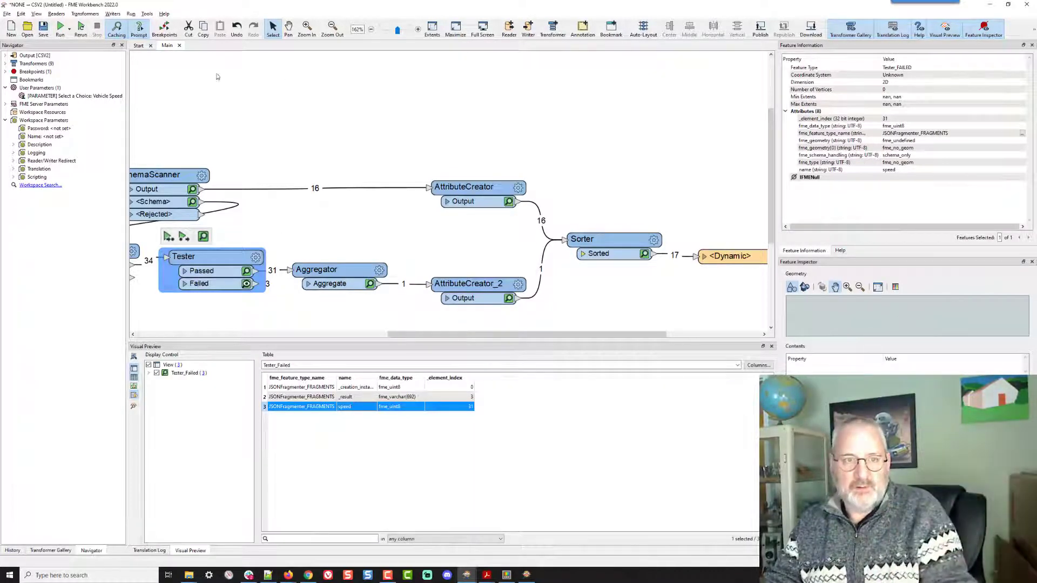
- Rerun the workspace with Vehicle Latitude selected and inspect the Tester's failed features
click(81, 28)
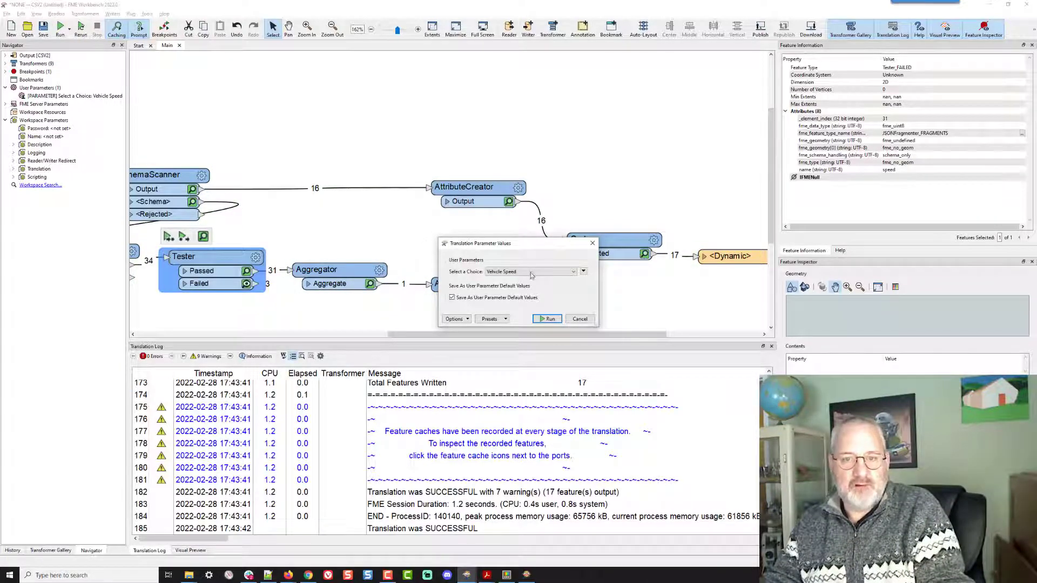
click(530, 273)
click(521, 287)
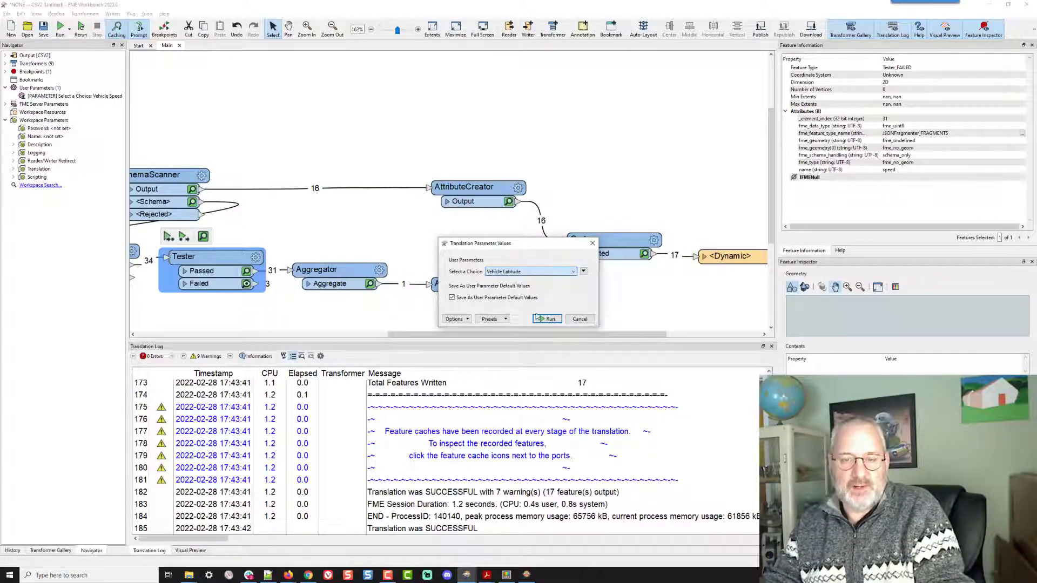
click(542, 318)
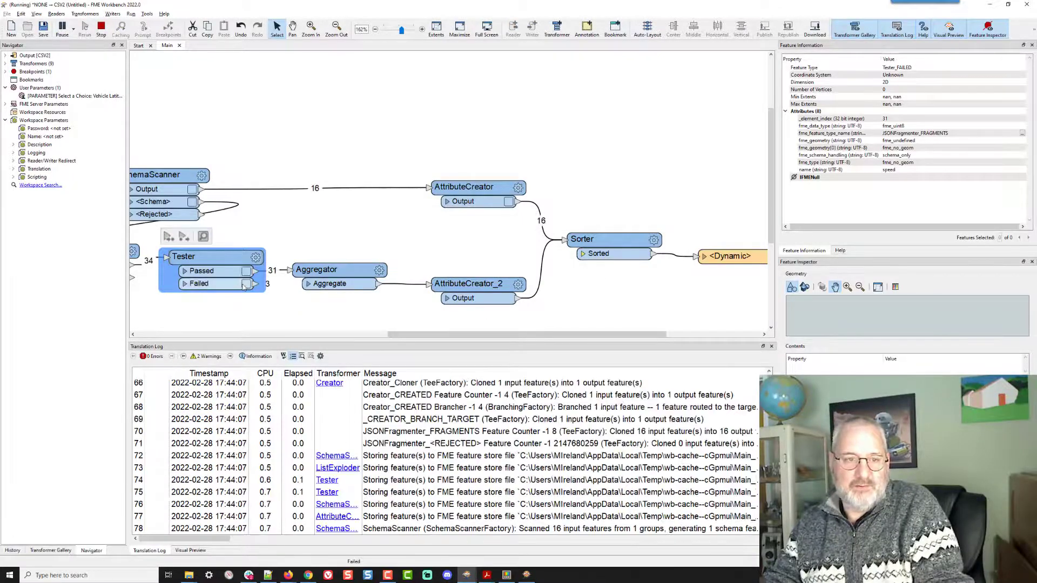
click(246, 284)
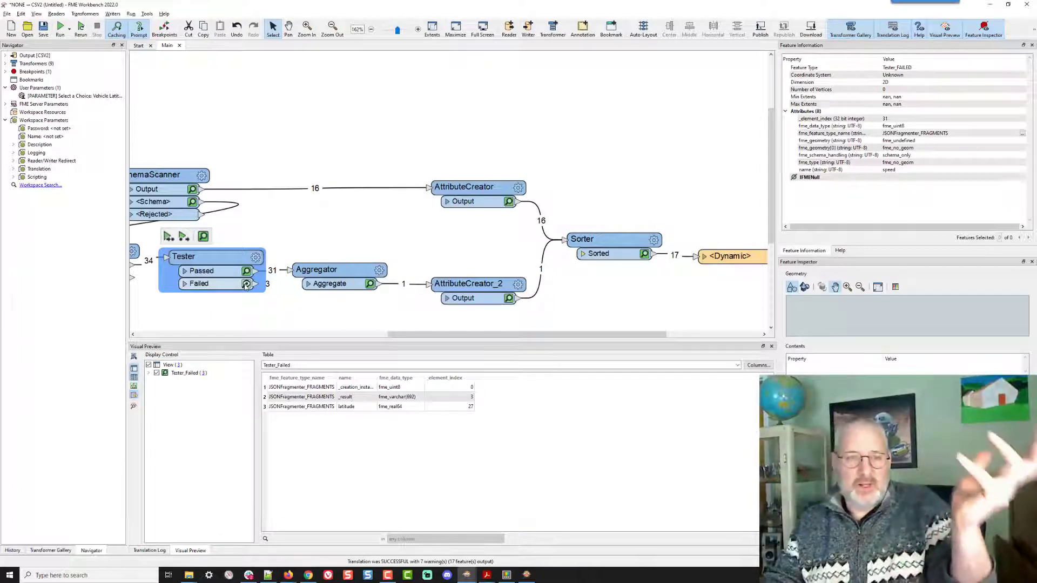
- Change the PARAMETER user parameter's choice configuration to a List allowing multiple selection
right_click(48, 96)
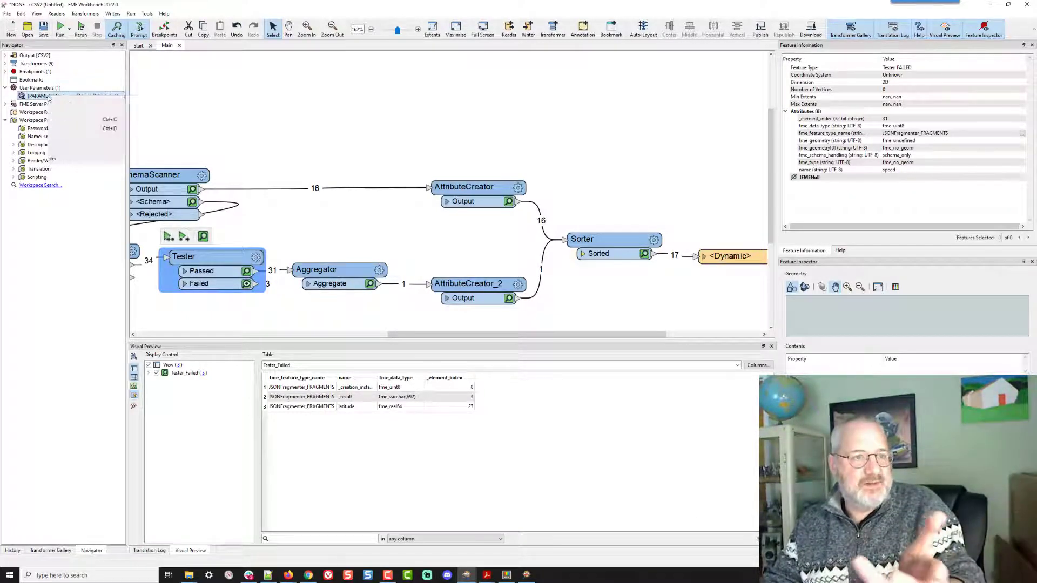
click(101, 123)
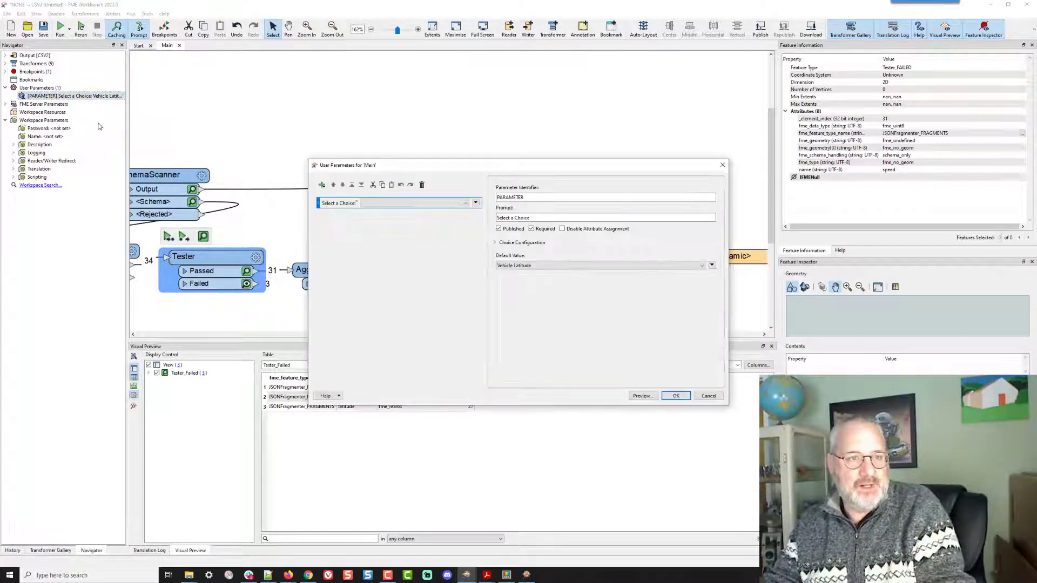
click(519, 244)
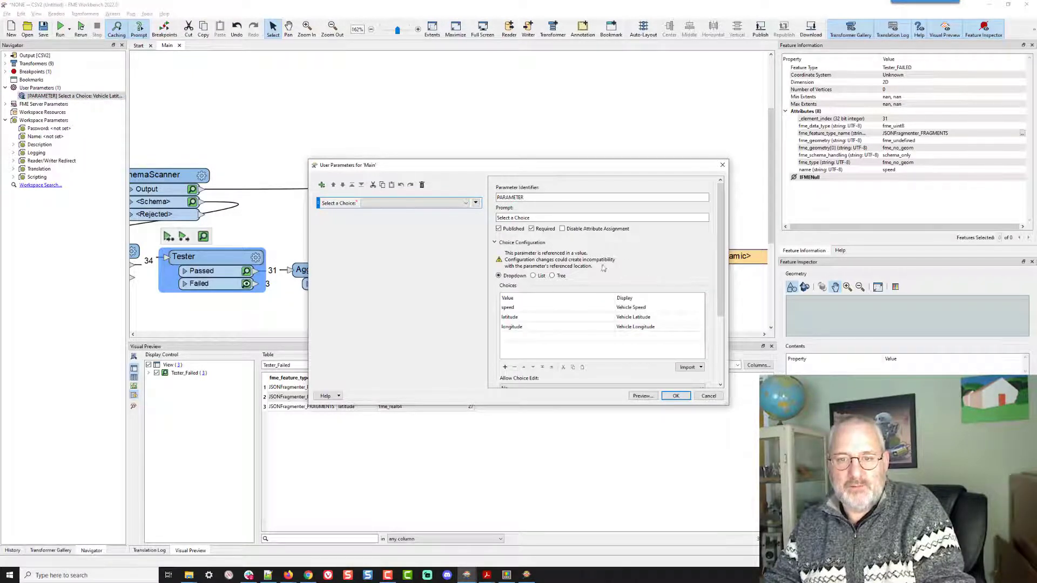
click(533, 276)
scroll(664, 272, down, 4)
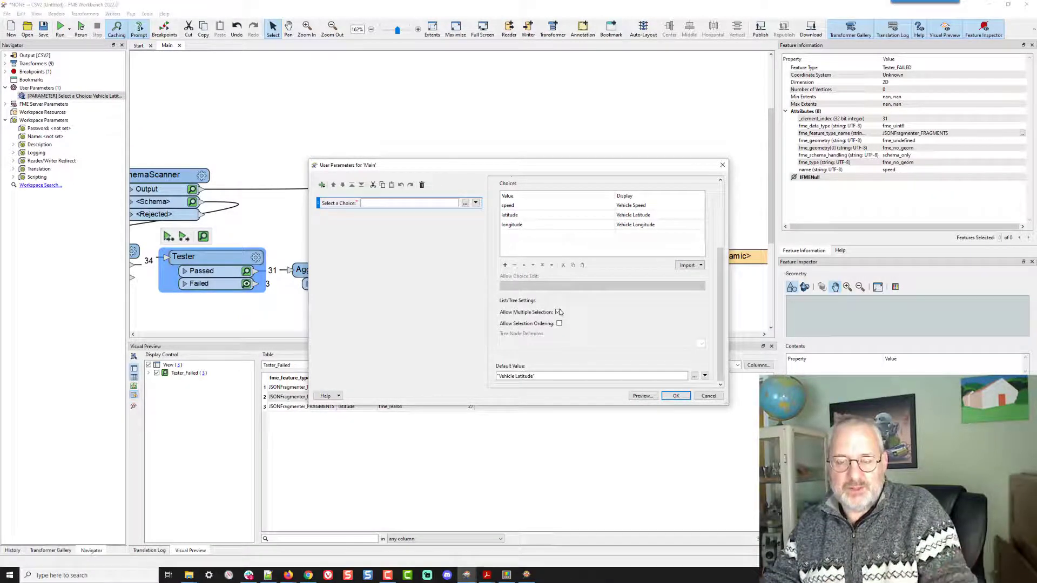
click(676, 397)
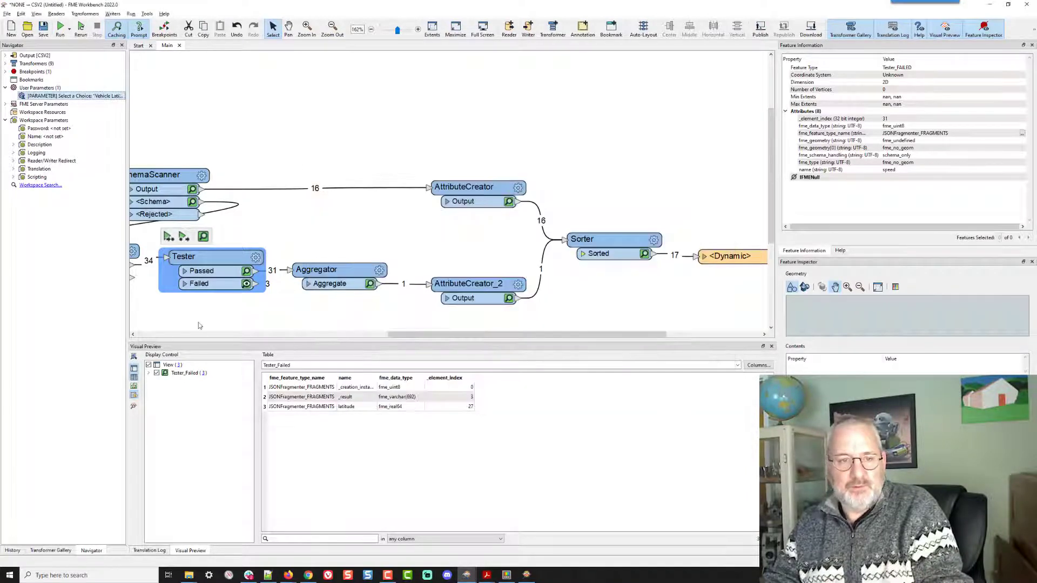
- Add a ParameterFetcher transformer and connect the ListExploder's Elements output to it
drag(221, 324, 447, 309)
key(Escape)
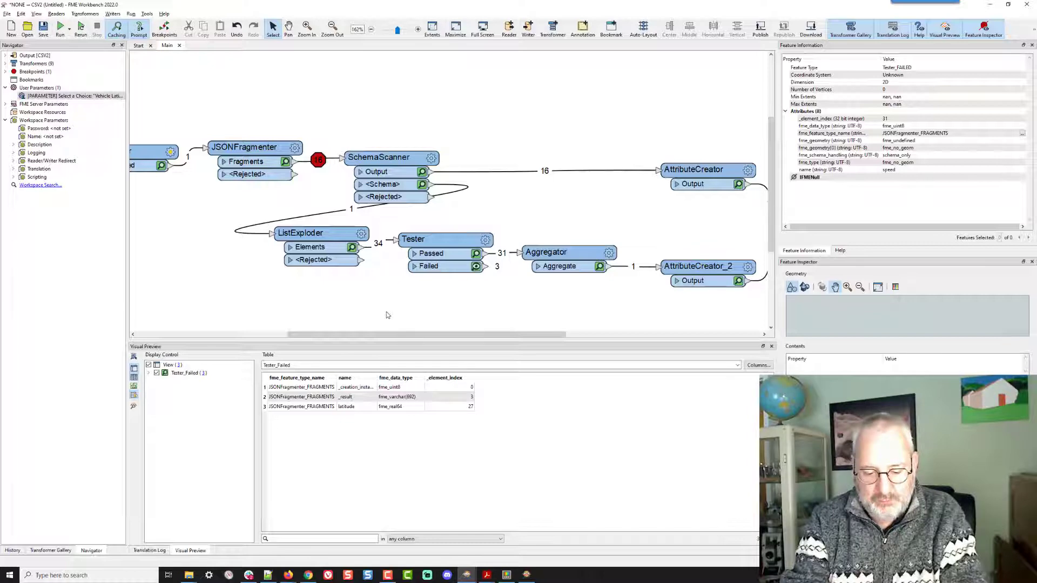
text(param)
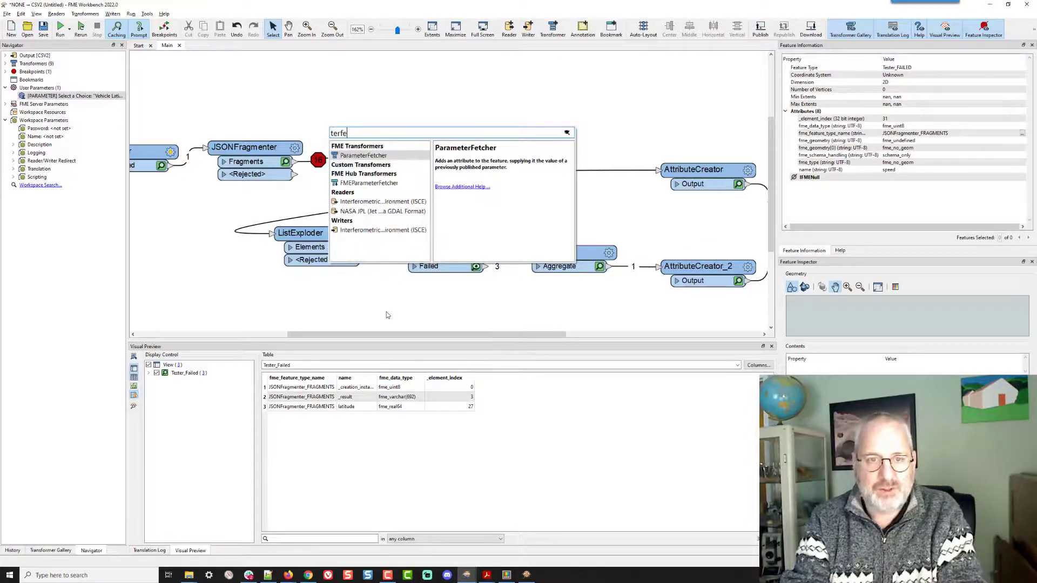
key(Return)
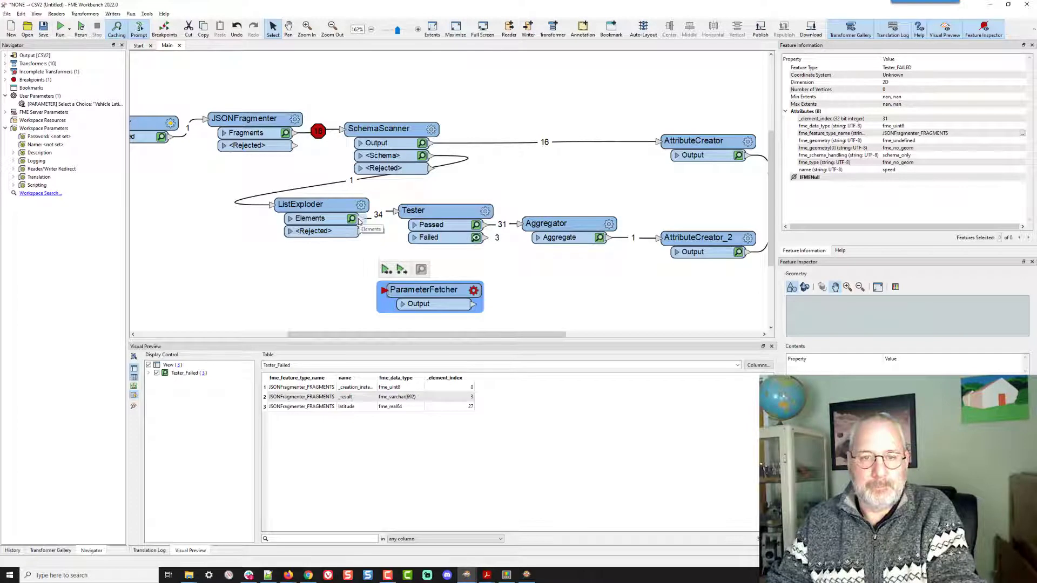
drag(359, 222, 385, 291)
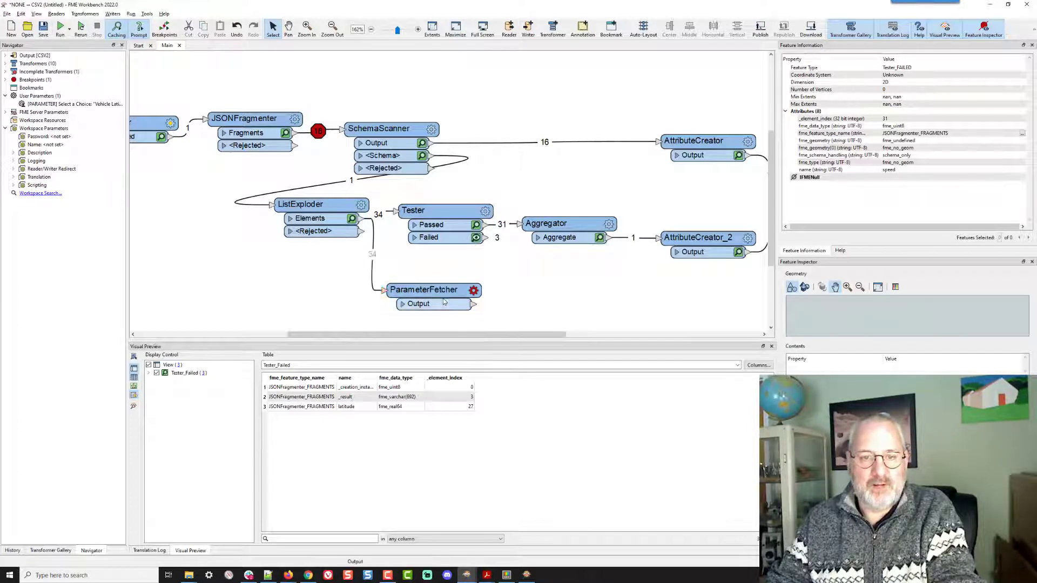
- Configure the ParameterFetcher to fetch the PARAMETER user parameter into an attribute
click(473, 292)
click(497, 262)
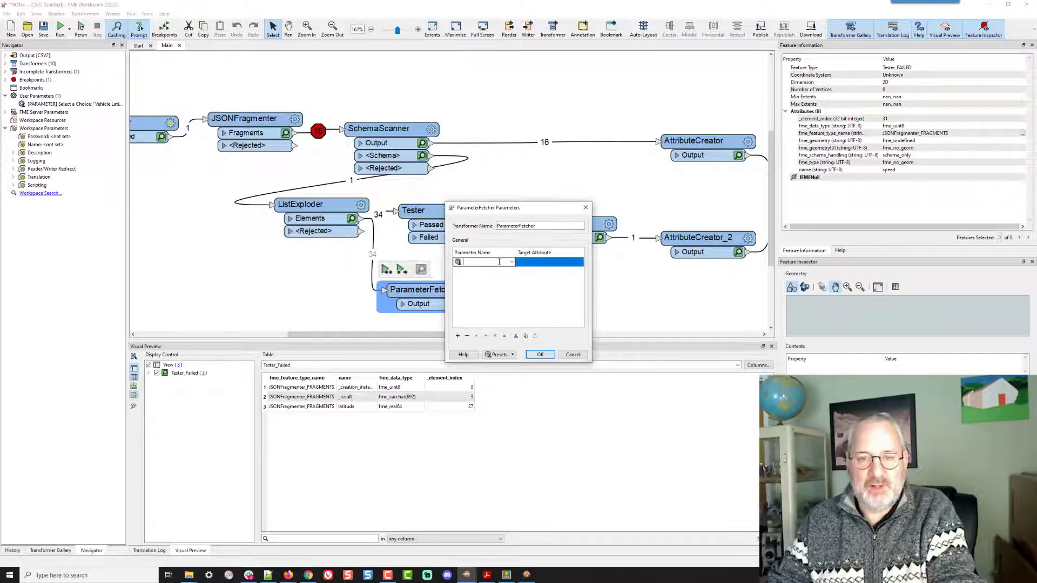
click(511, 263)
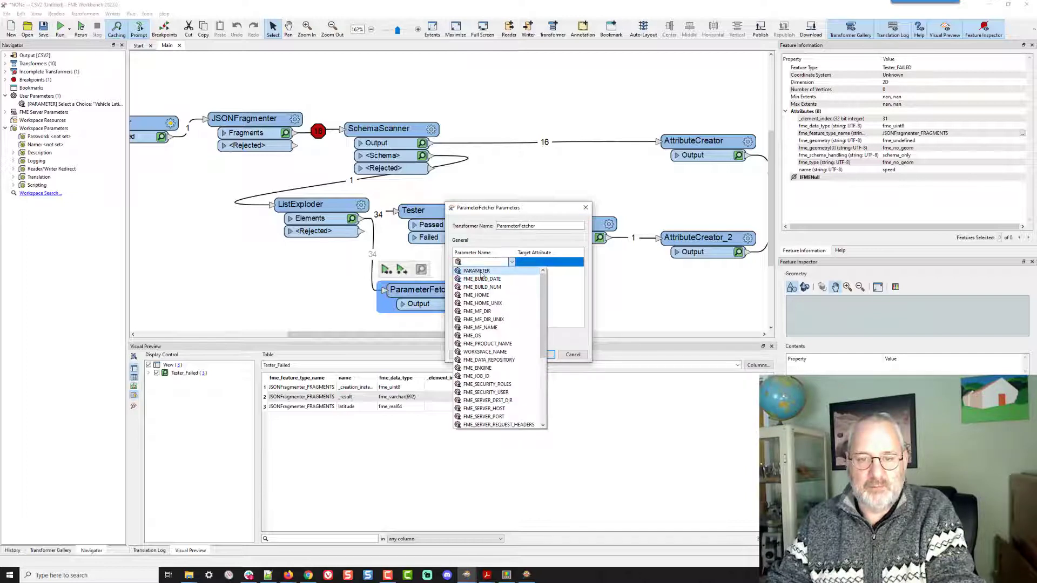
click(480, 272)
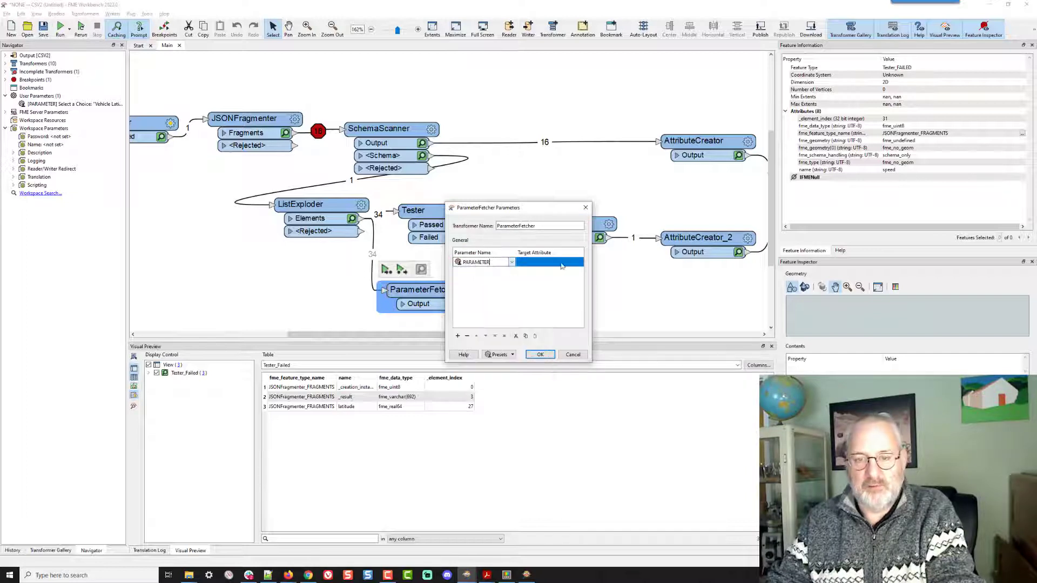
click(540, 354)
- Rerun the workspace with Vehicle Latitude, Vehicle Longitude and Vehicle Speed all selected
click(80, 28)
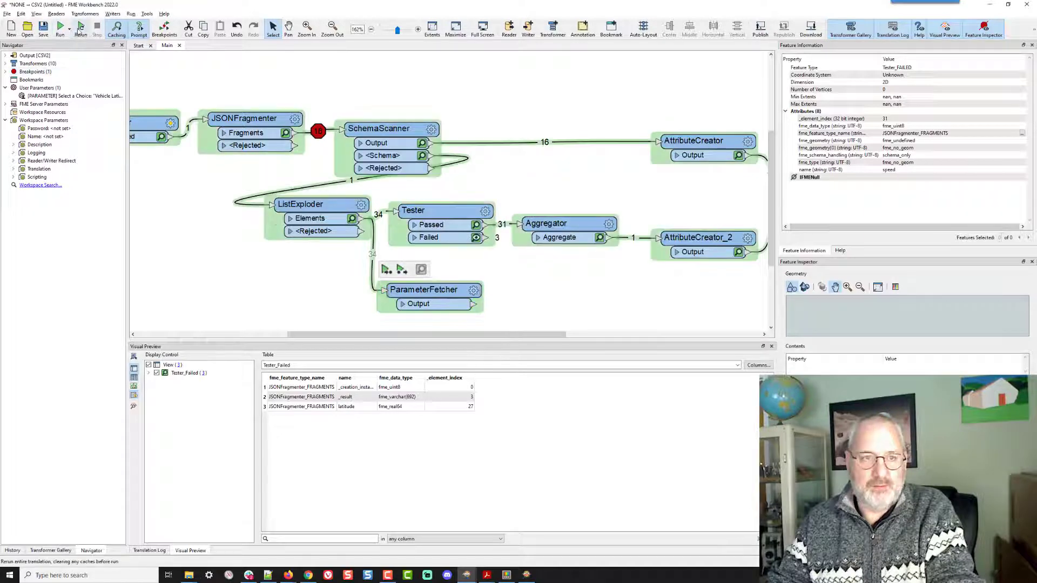
click(80, 28)
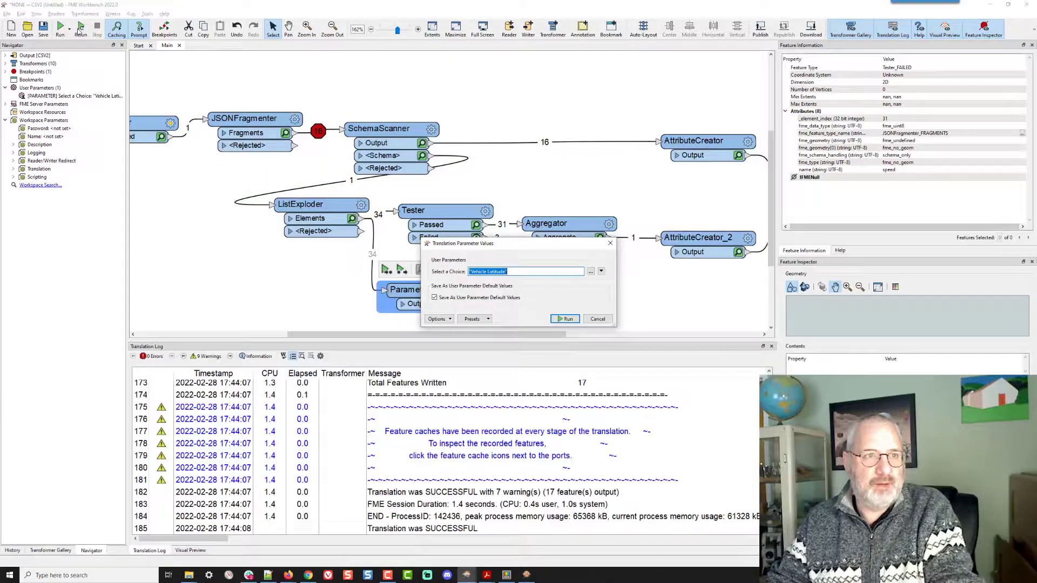
click(590, 272)
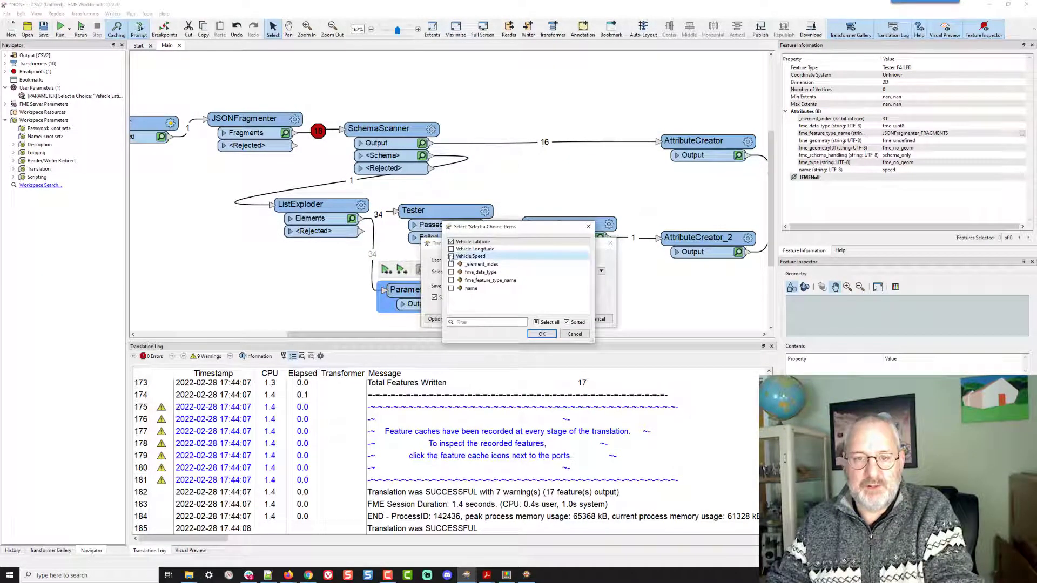
click(451, 257)
click(451, 248)
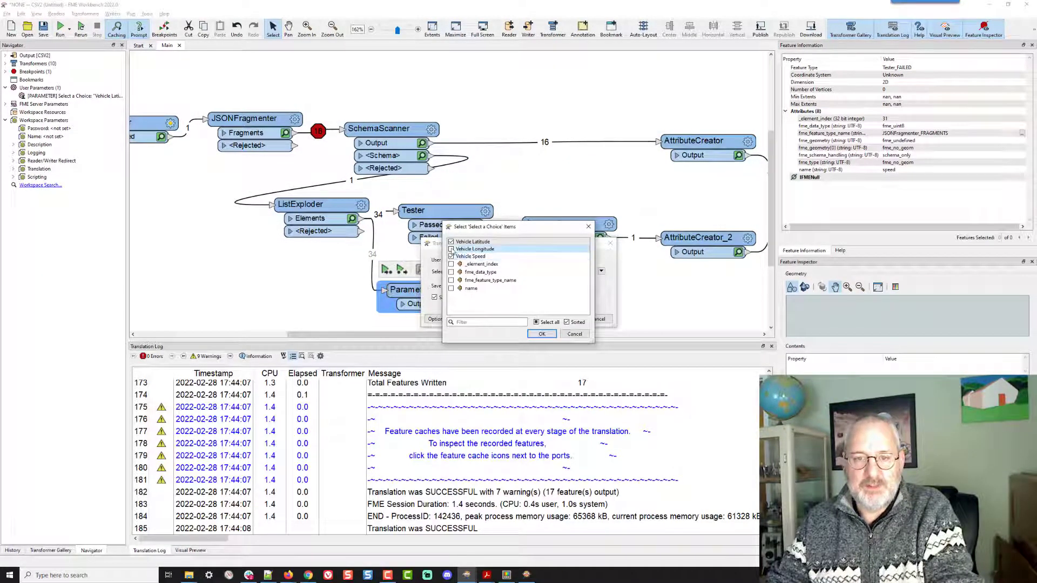
click(542, 334)
click(573, 321)
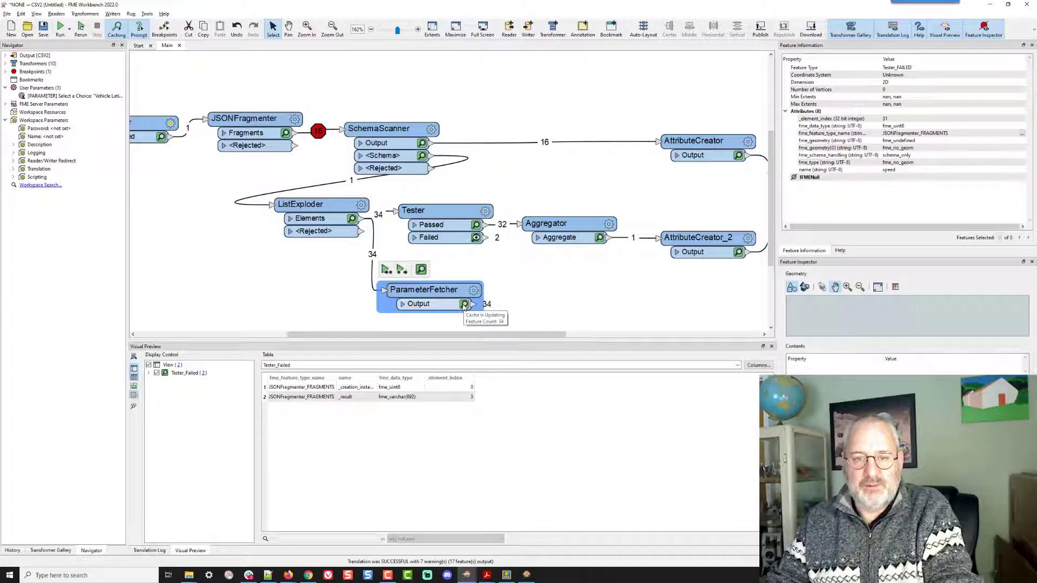
- Inspect the fetched parameter value on the ParameterFetcher's output features
click(464, 304)
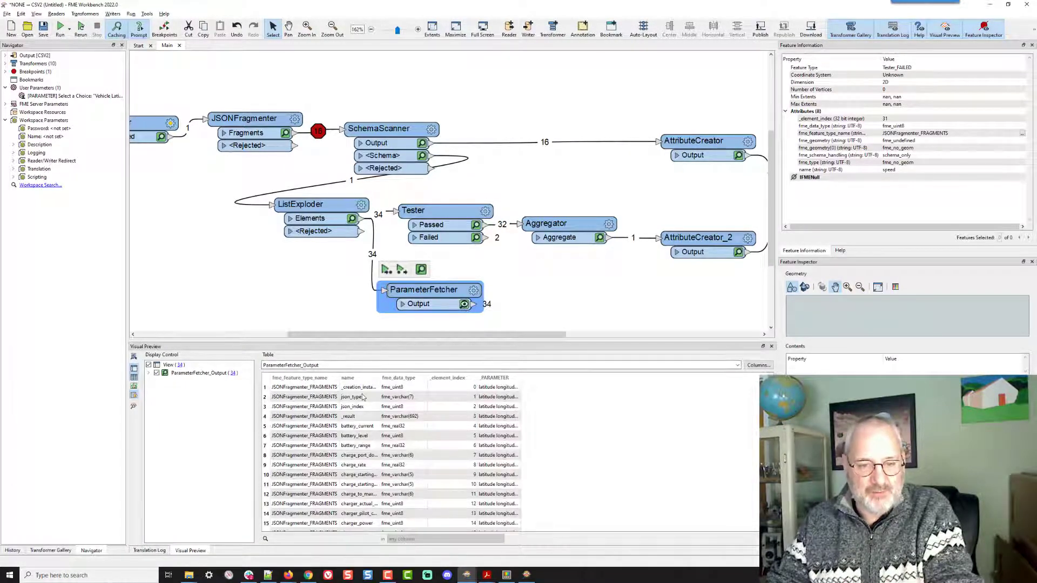
click(502, 388)
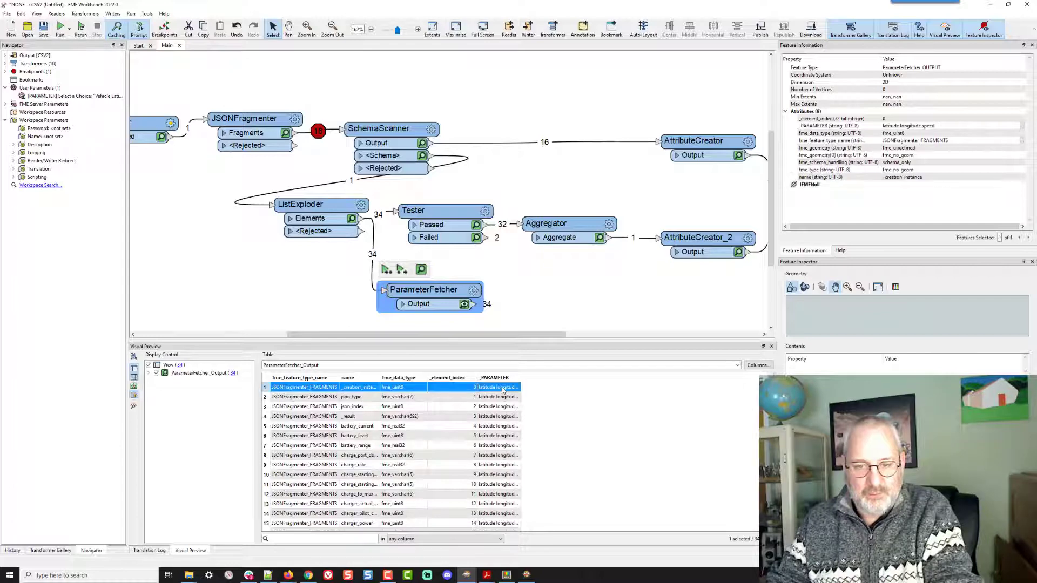
double_click(502, 389)
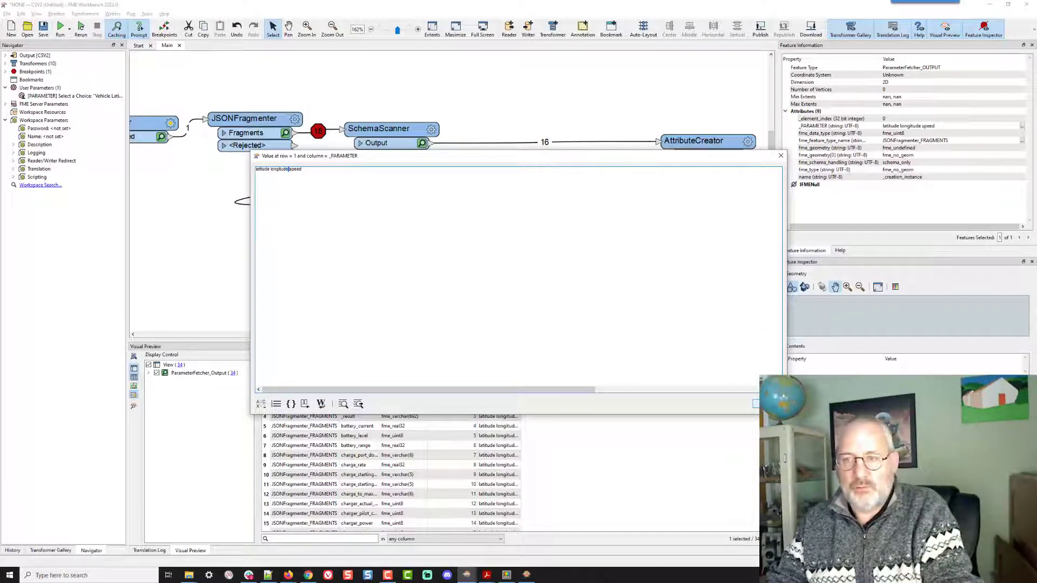
key(Escape)
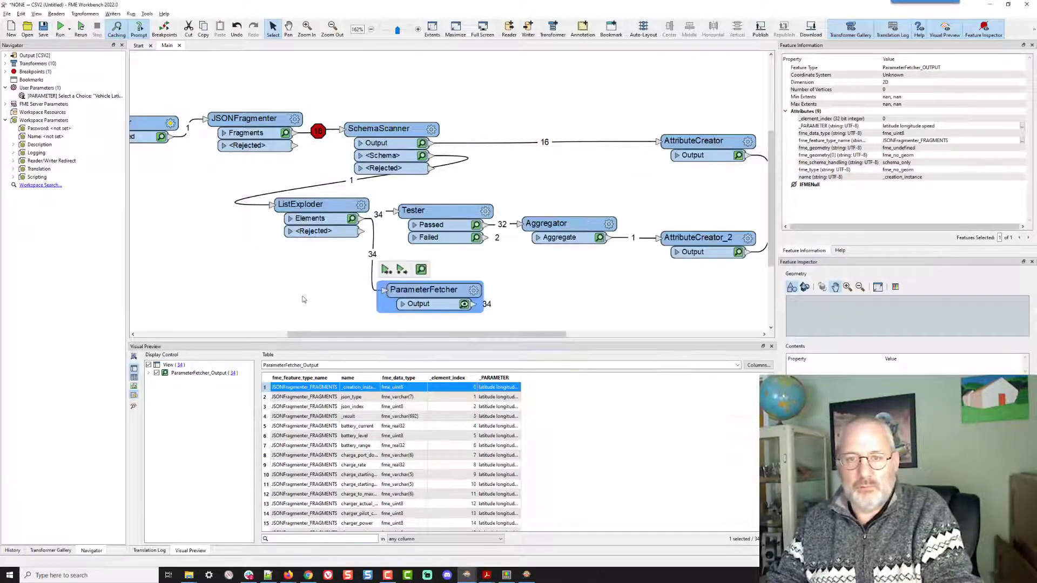
- Turn on Disable Attribute Assignment for the PARAMETER user parameter
right_click(81, 96)
click(130, 125)
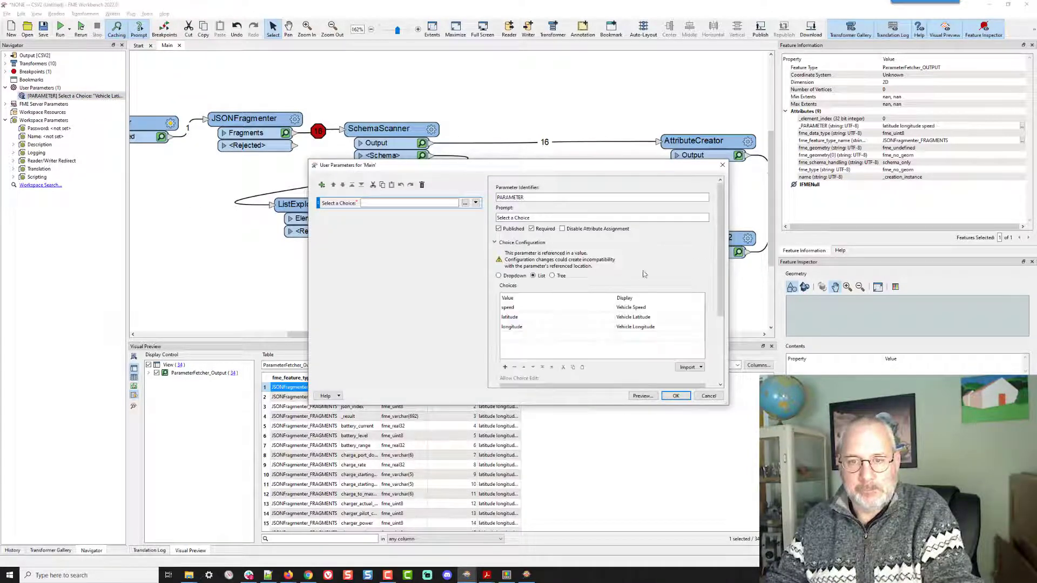
scroll(643, 269, down, 3)
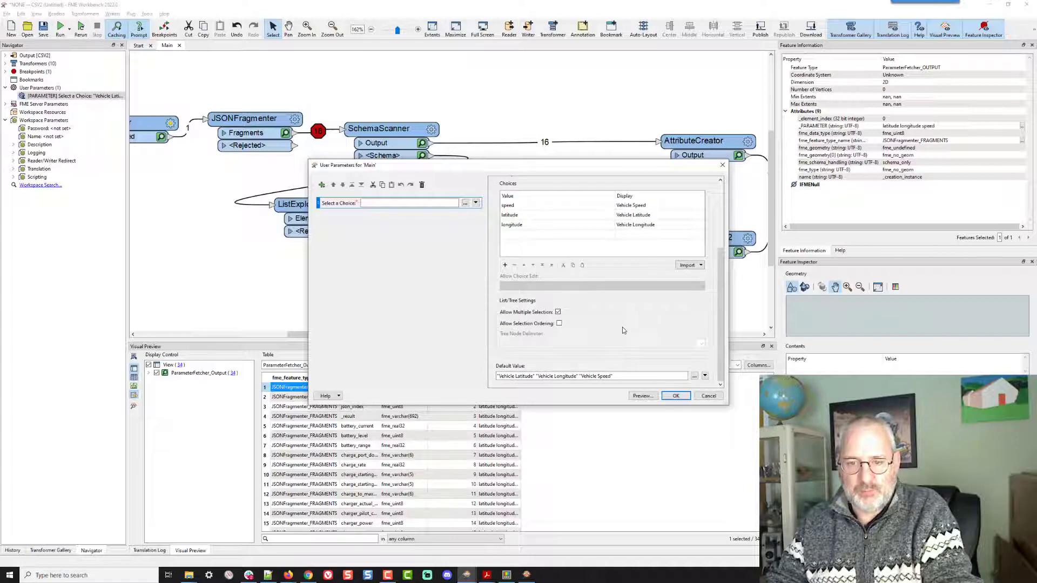
scroll(622, 326, up, 3)
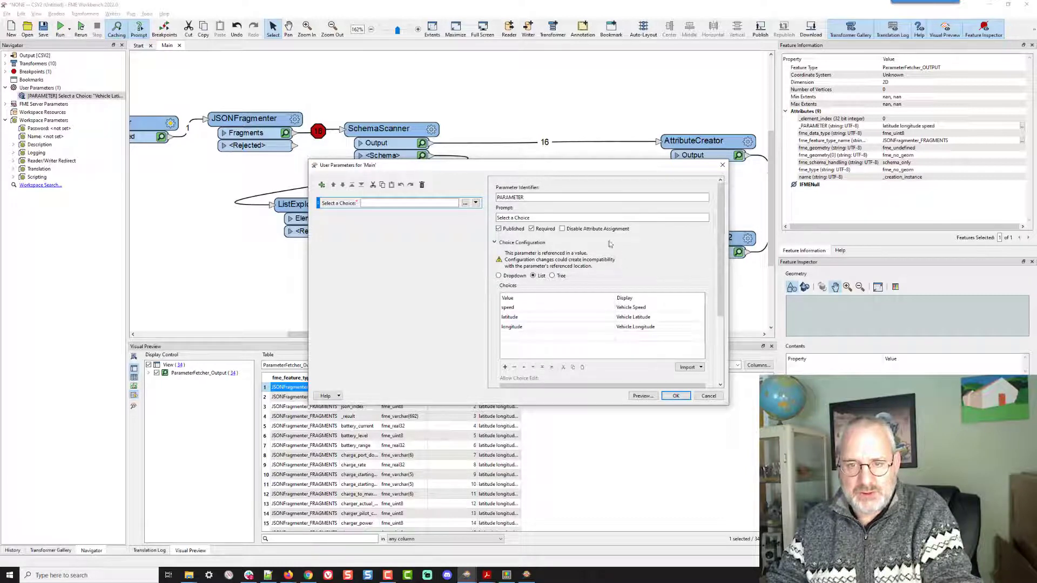
click(564, 231)
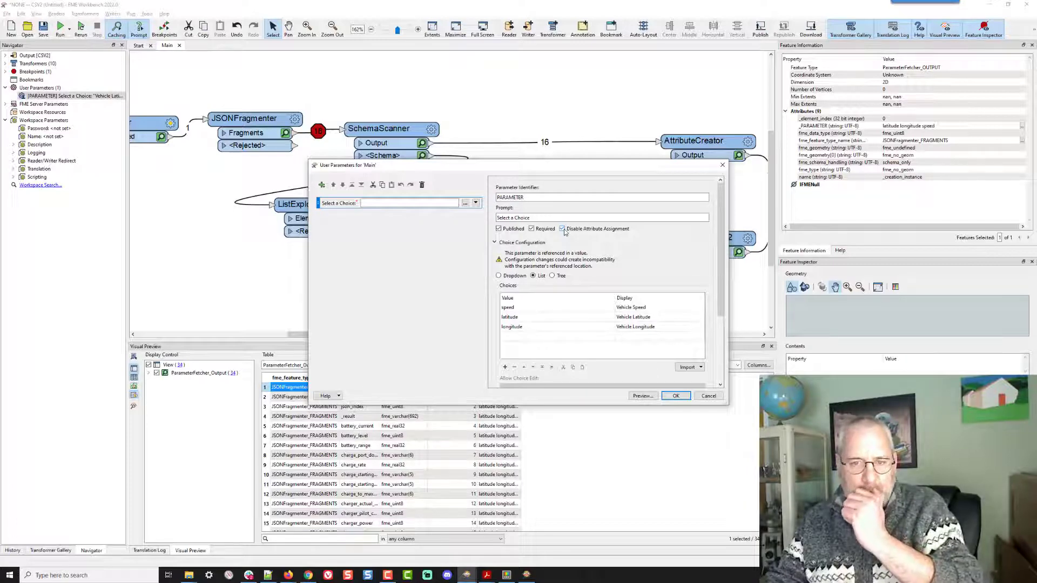
click(675, 396)
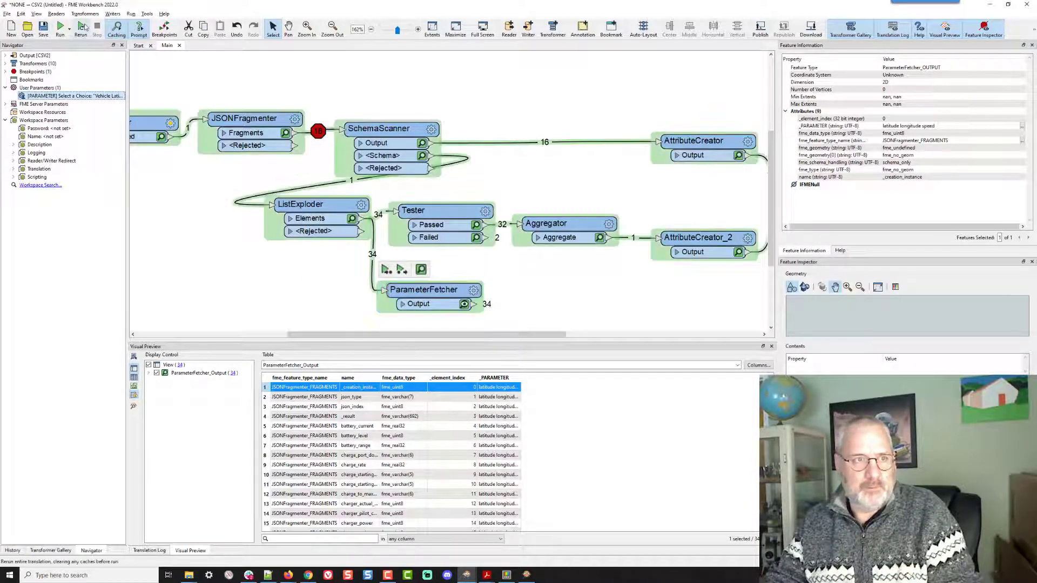
- Run the workspace again keeping all three vehicle choices selected
click(82, 27)
click(601, 271)
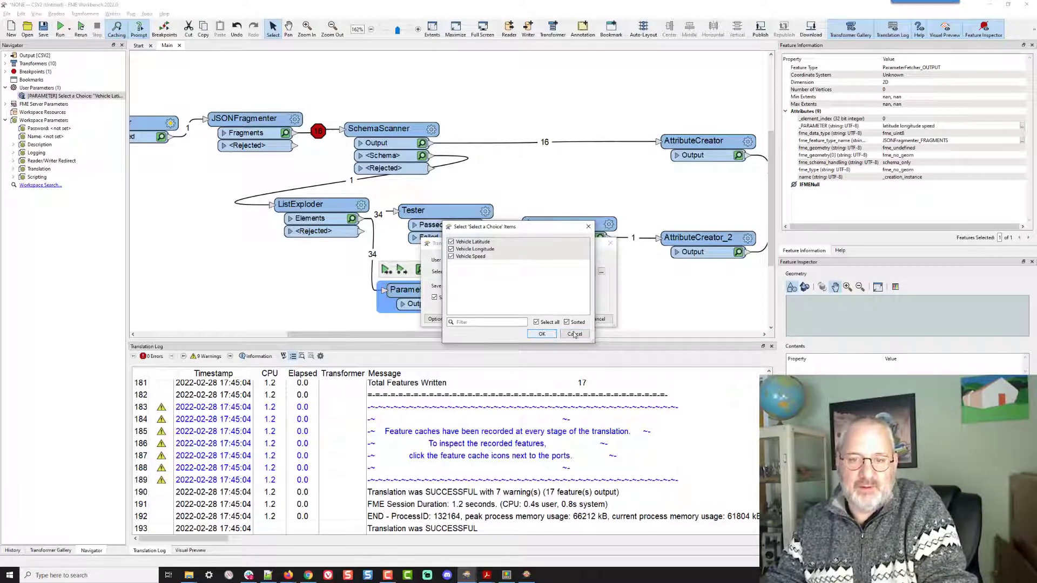
click(542, 334)
click(597, 319)
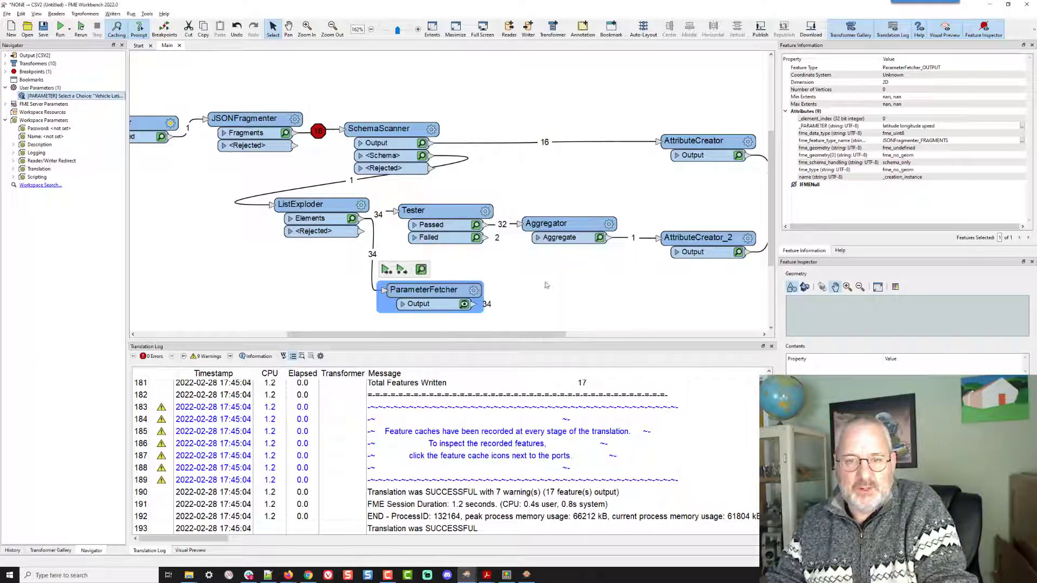
- Change the operator of the Tester's third clause, comparing name with $(PARAMETER), to In
click(487, 212)
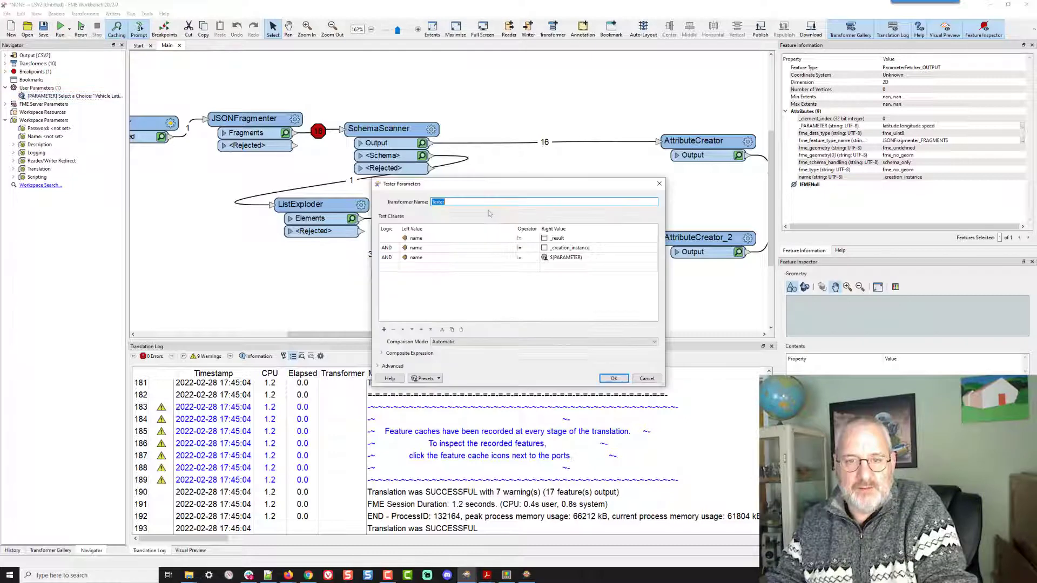
click(526, 258)
click(525, 258)
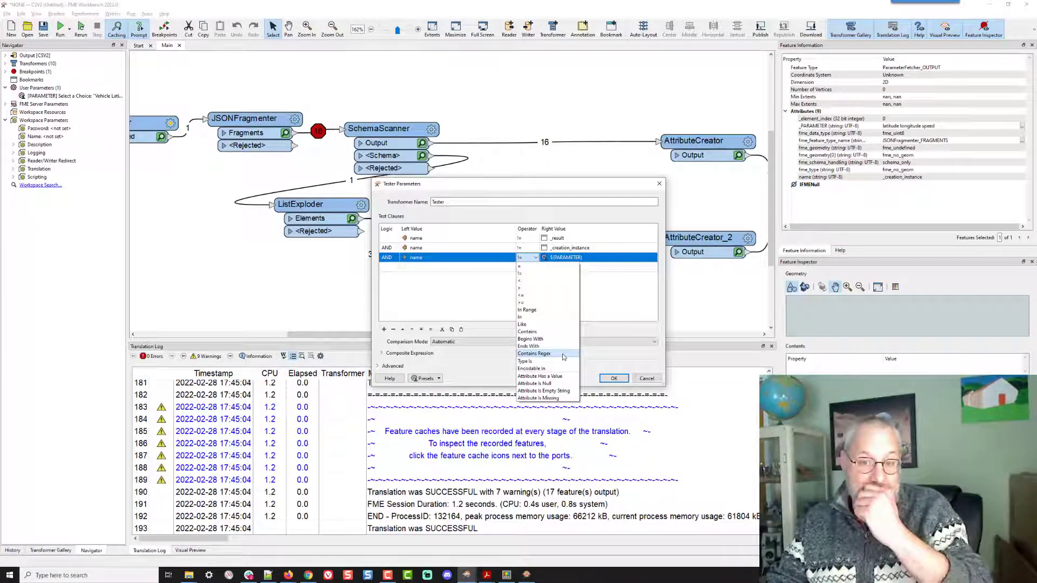
click(529, 317)
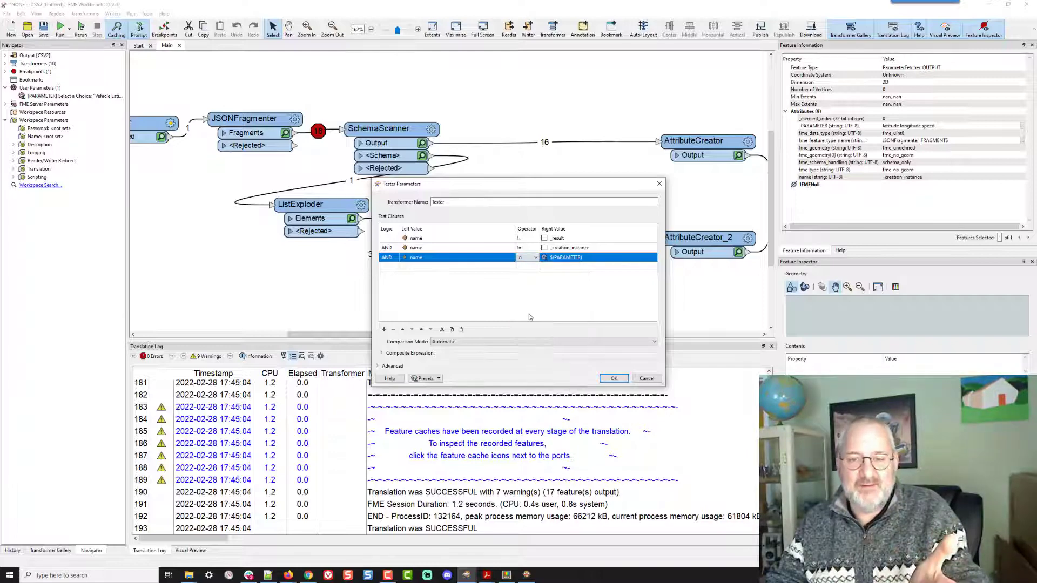
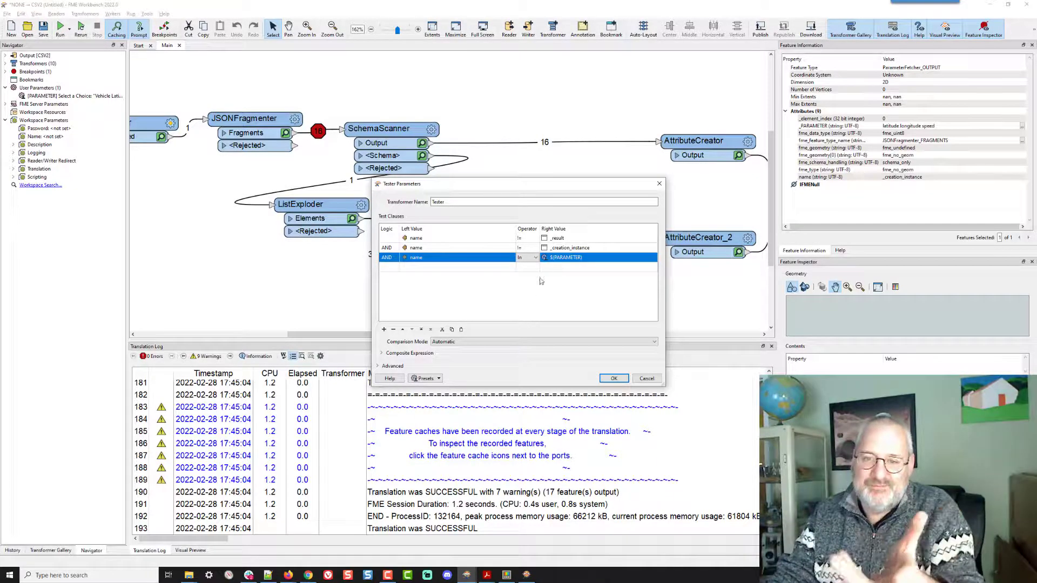
- Apply the In operator on the Tester's third clause and close the Tester parameters
click(534, 259)
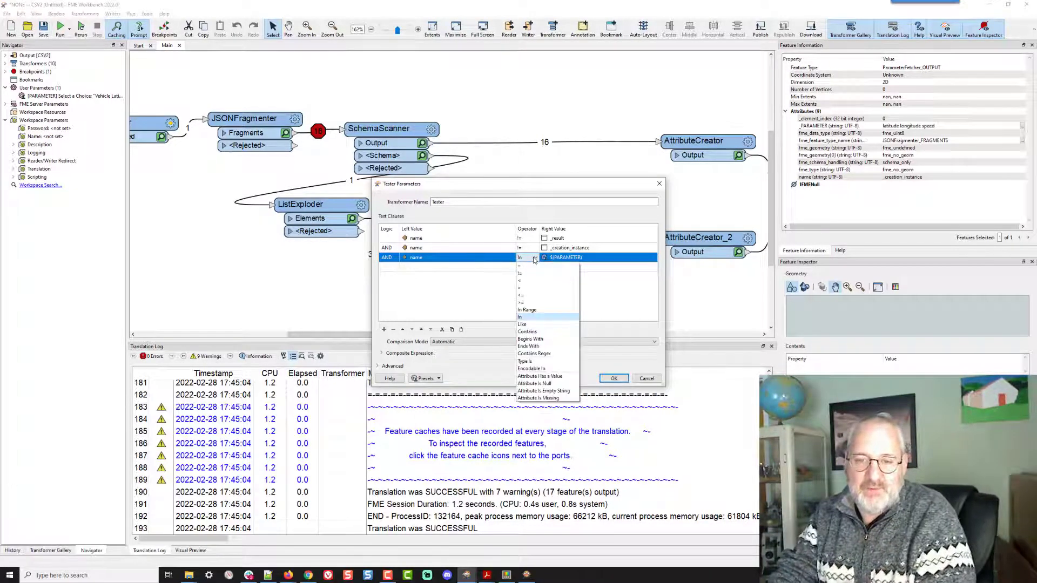
click(534, 259)
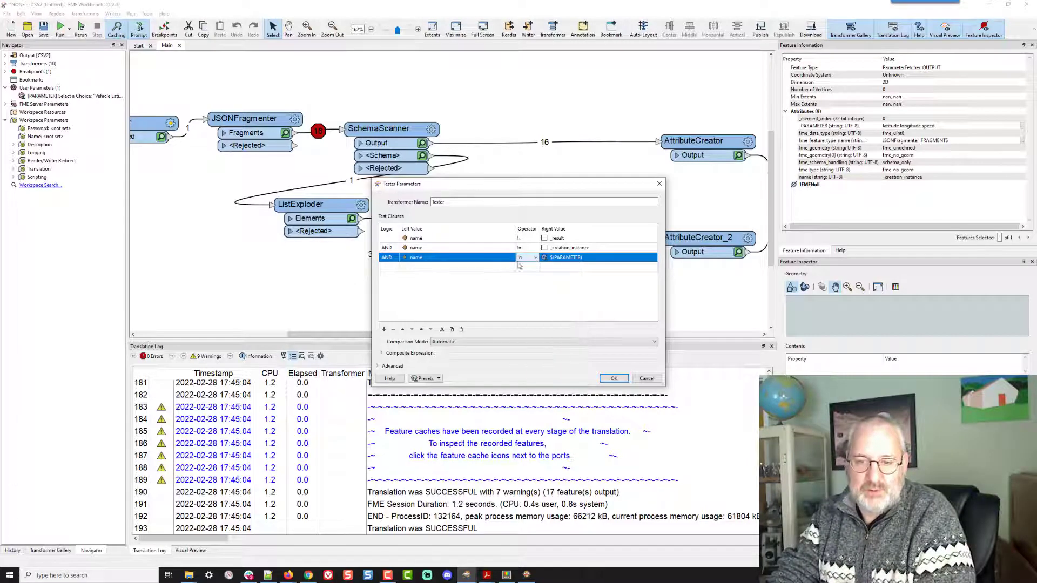
click(612, 377)
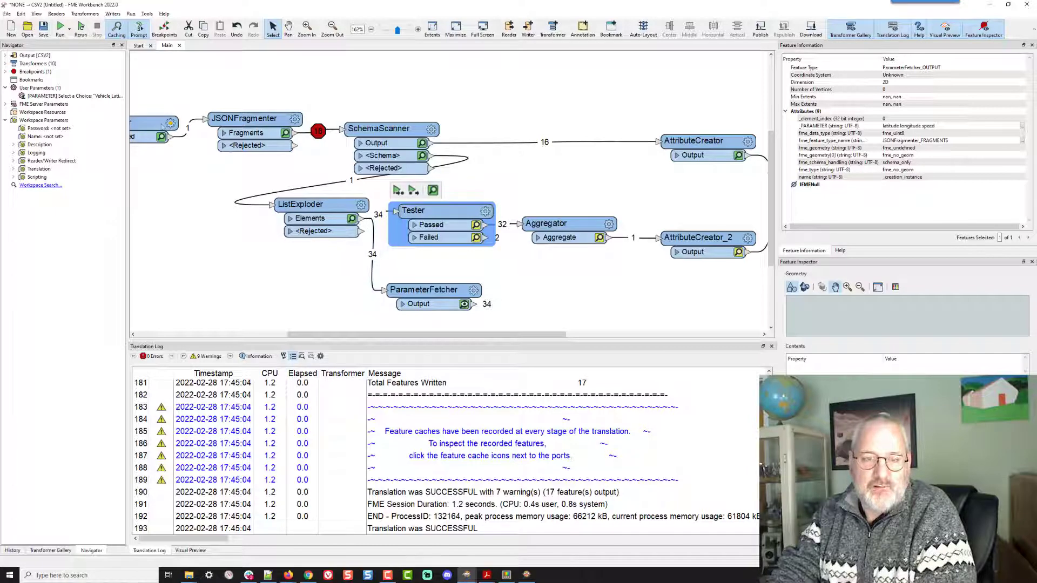
- Run the workspace with Vehicle Latitude, Vehicle Longitude and Vehicle Speed chosen, and inspect the Tester's Failed features
click(81, 27)
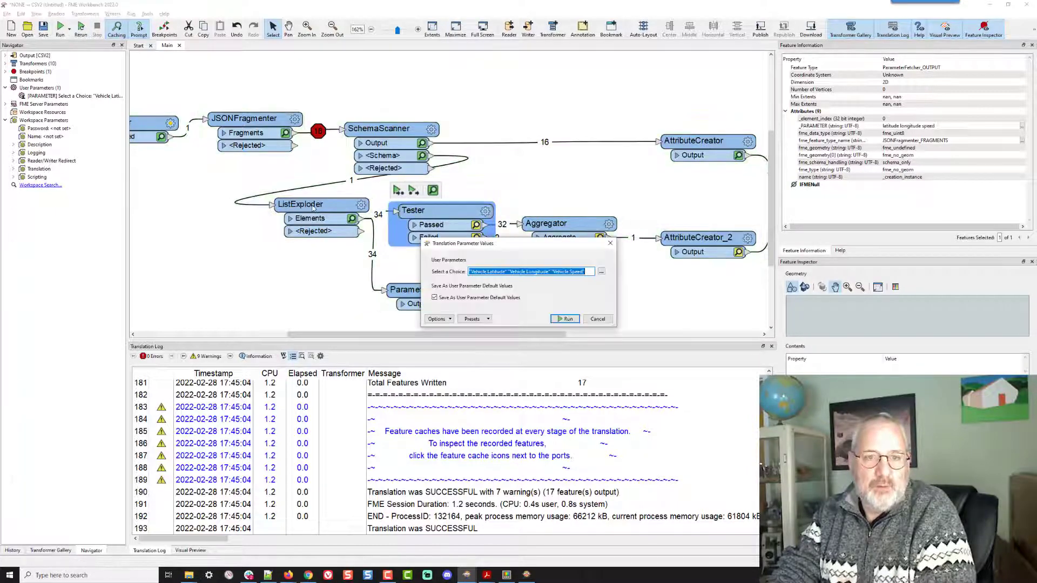
click(565, 319)
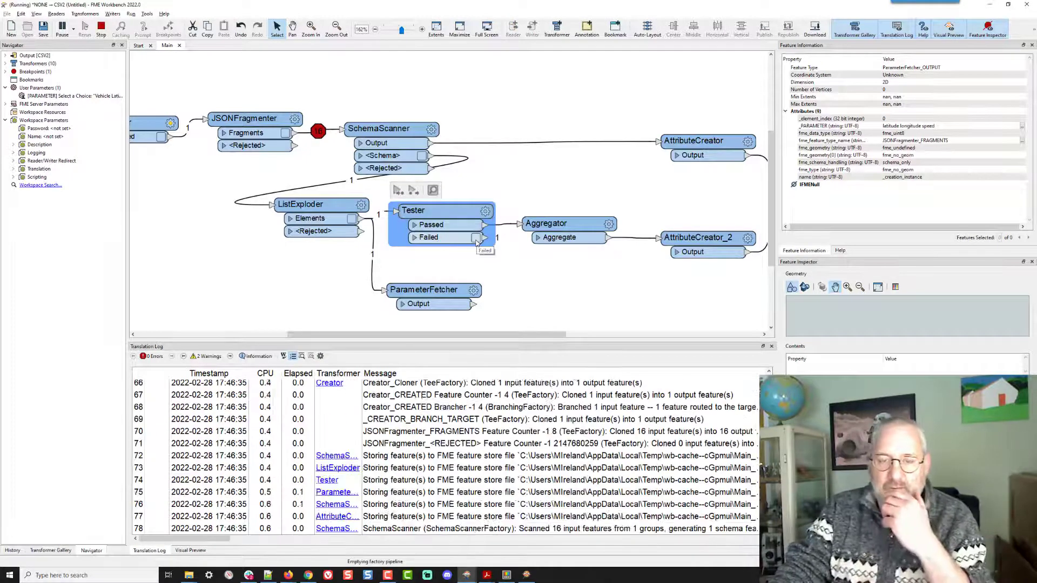
click(477, 241)
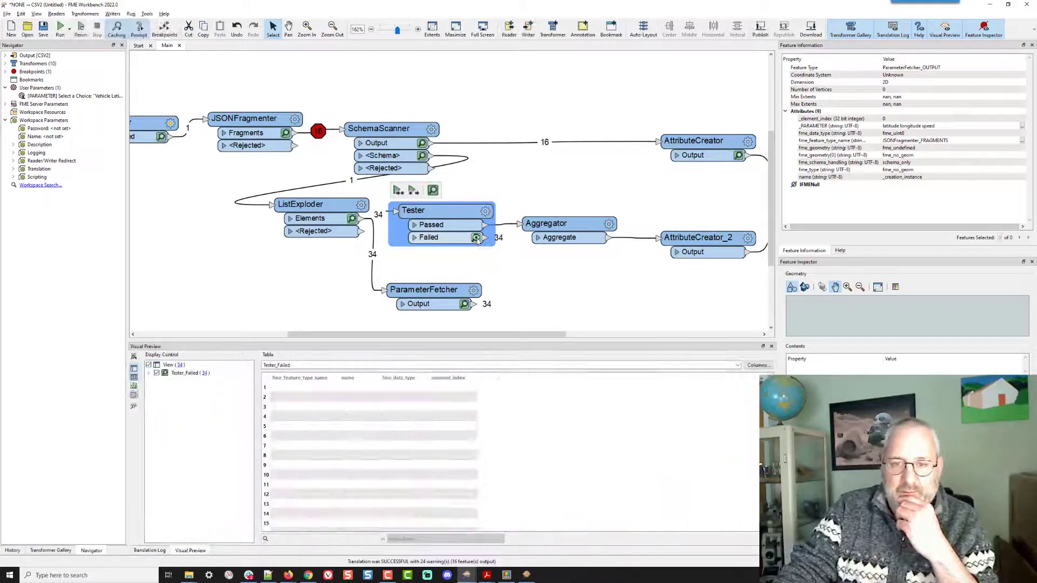
- Change the logic of the Tester's third clause to AND NOT
click(485, 211)
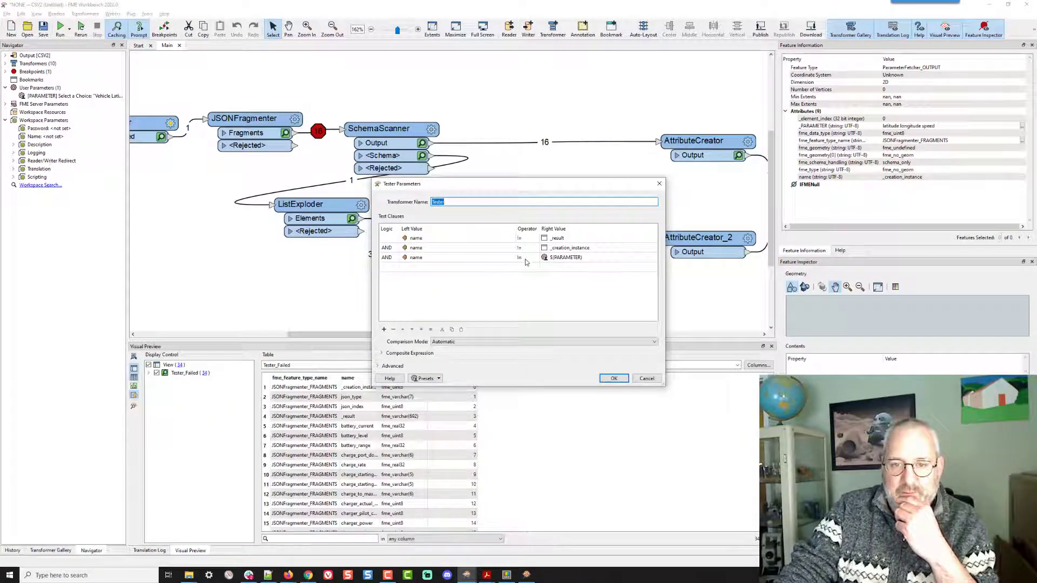
click(387, 257)
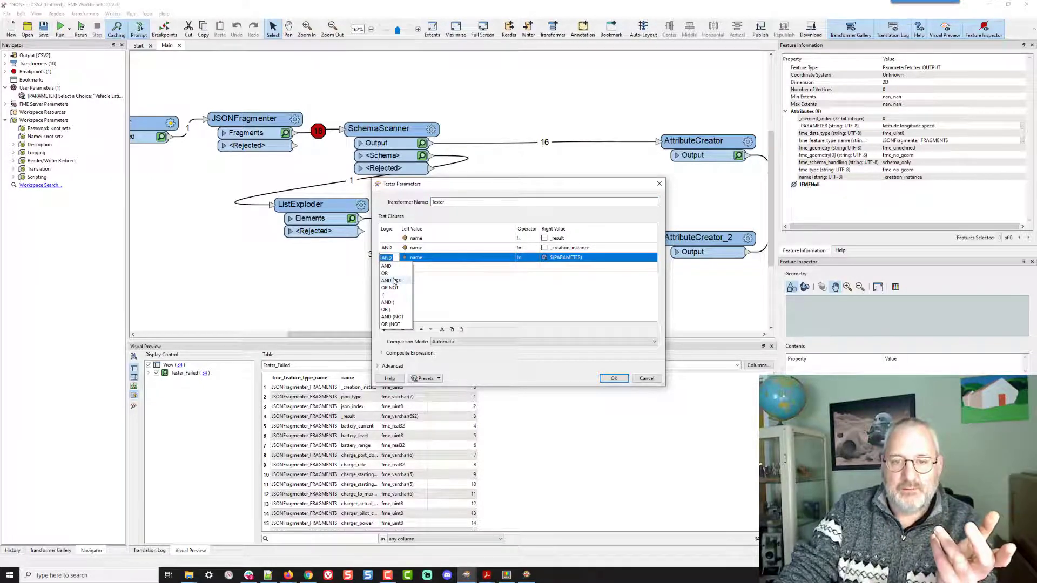
click(393, 281)
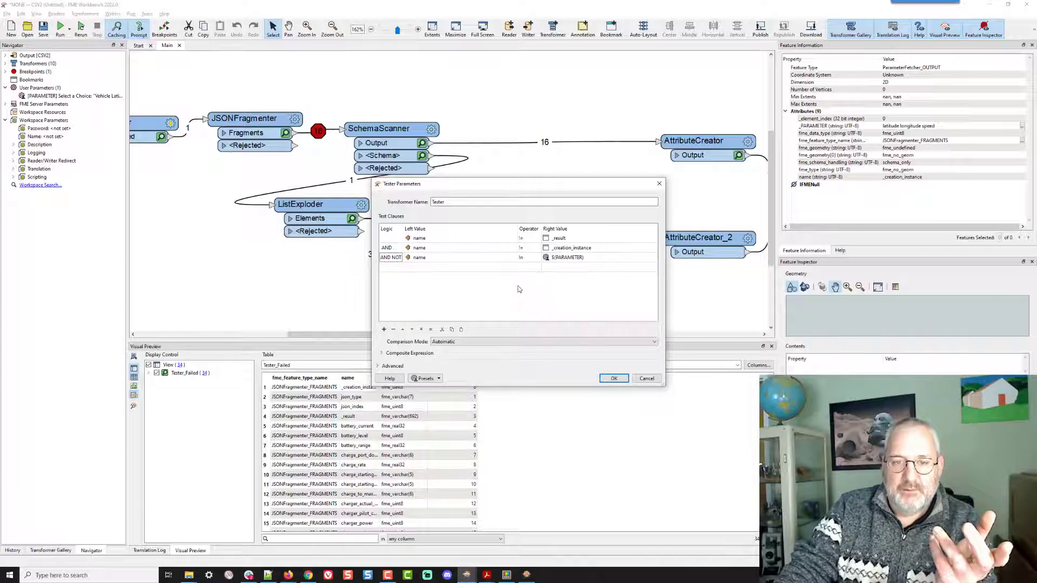
click(613, 378)
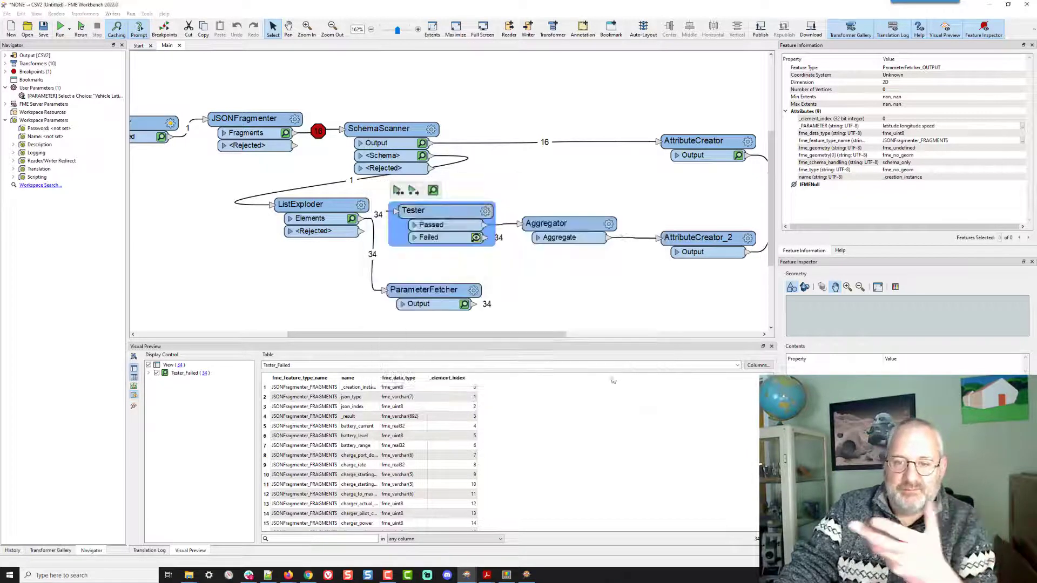
- Rerun the workspace with the same vehicle choices and inspect the Tester's Passed features
click(80, 29)
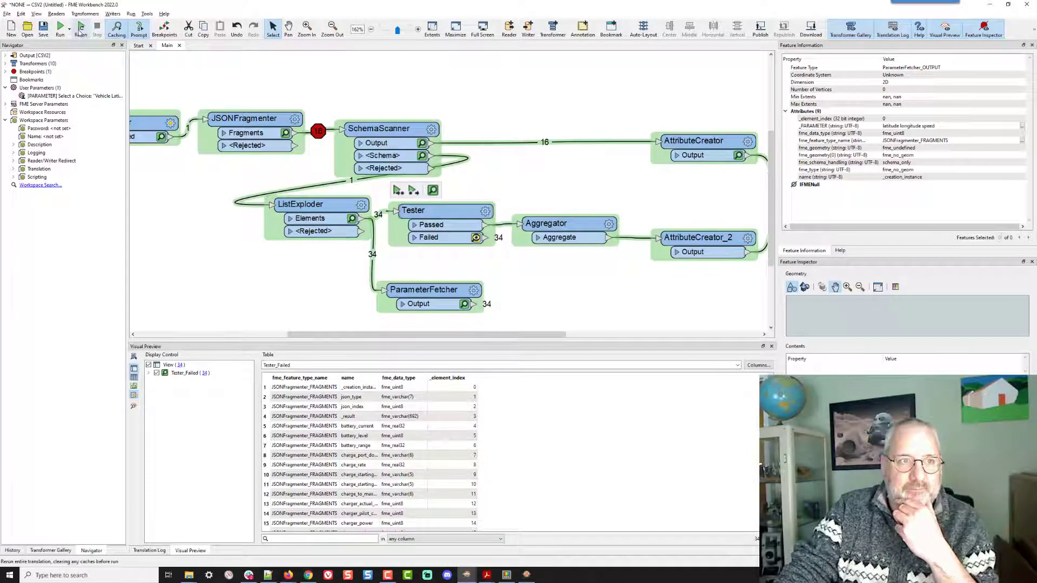
click(79, 31)
click(573, 319)
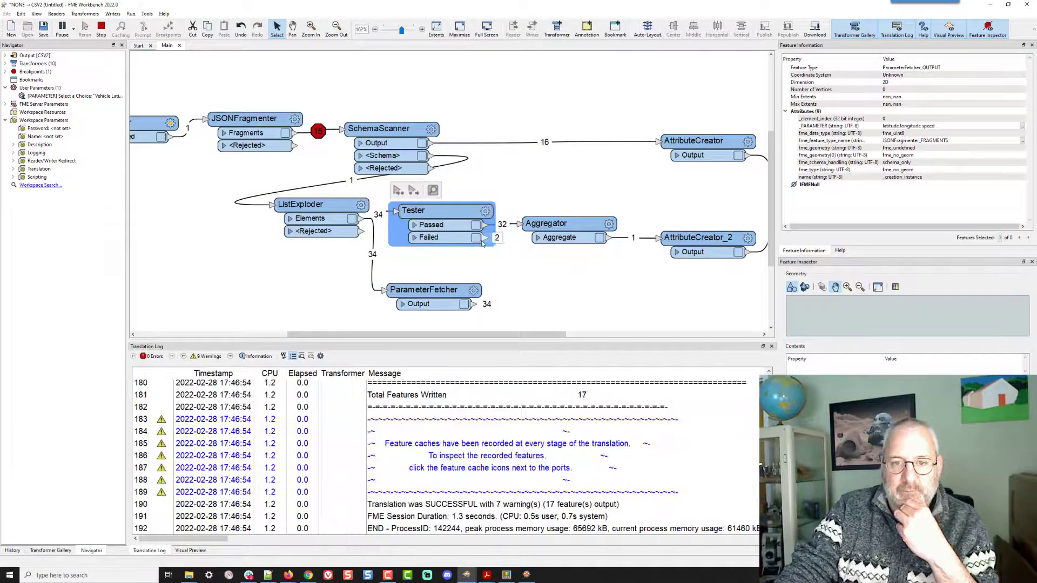
click(476, 224)
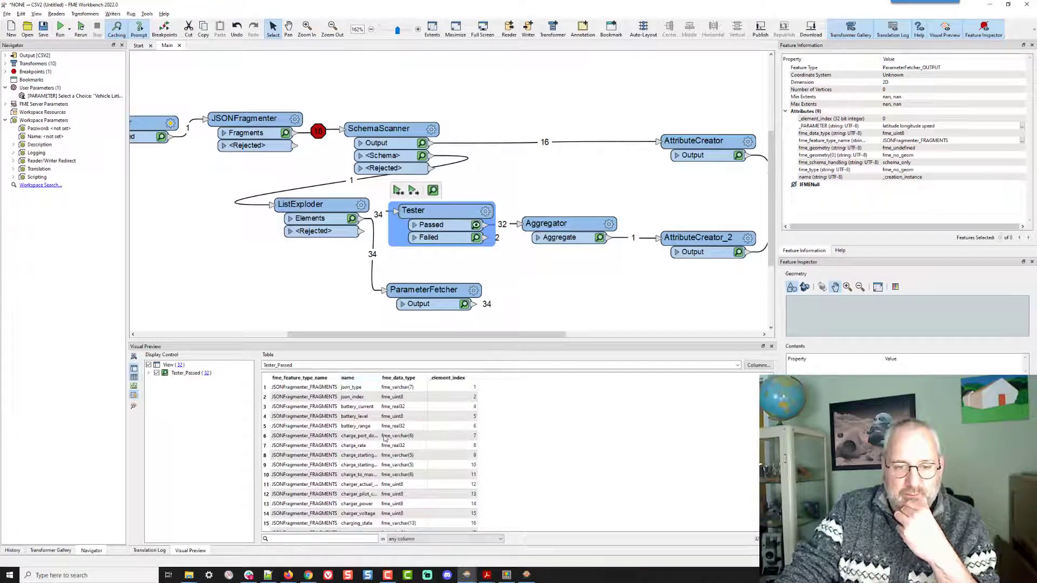
scroll(358, 440, down, 5)
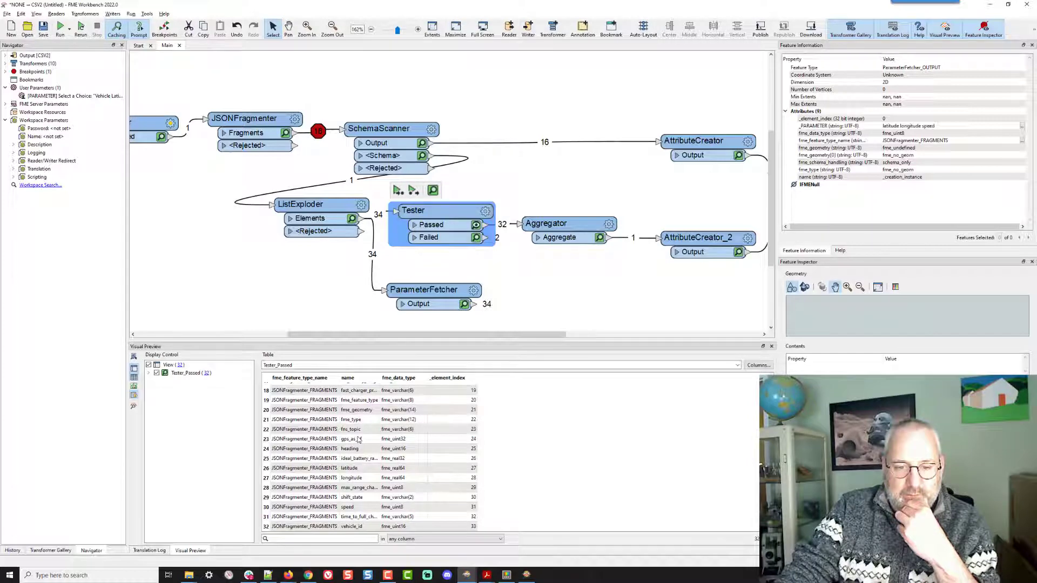
- Inspect the _PARAMETER values on the ParameterFetcher's output features
click(485, 211)
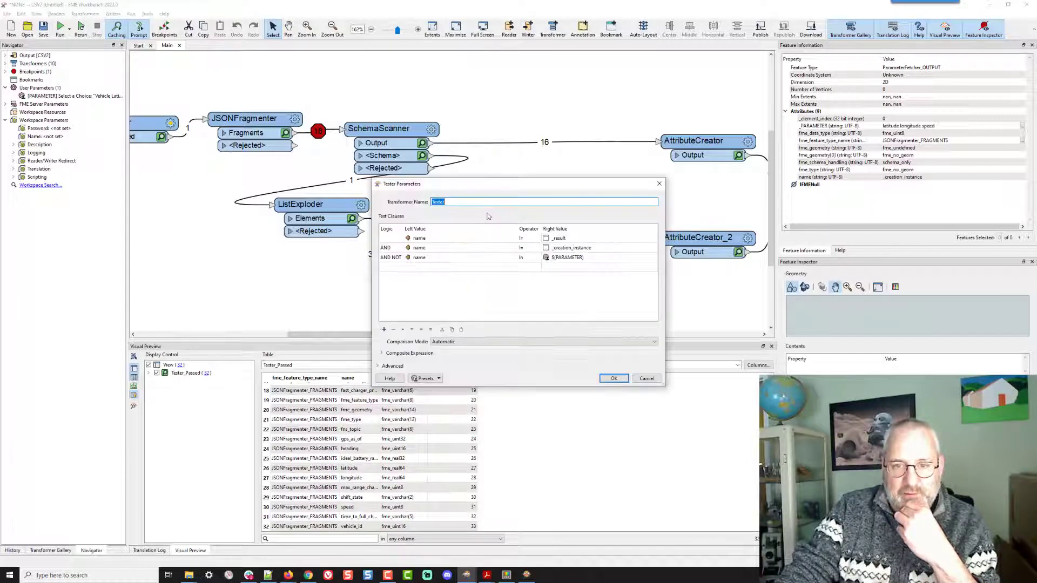
click(614, 379)
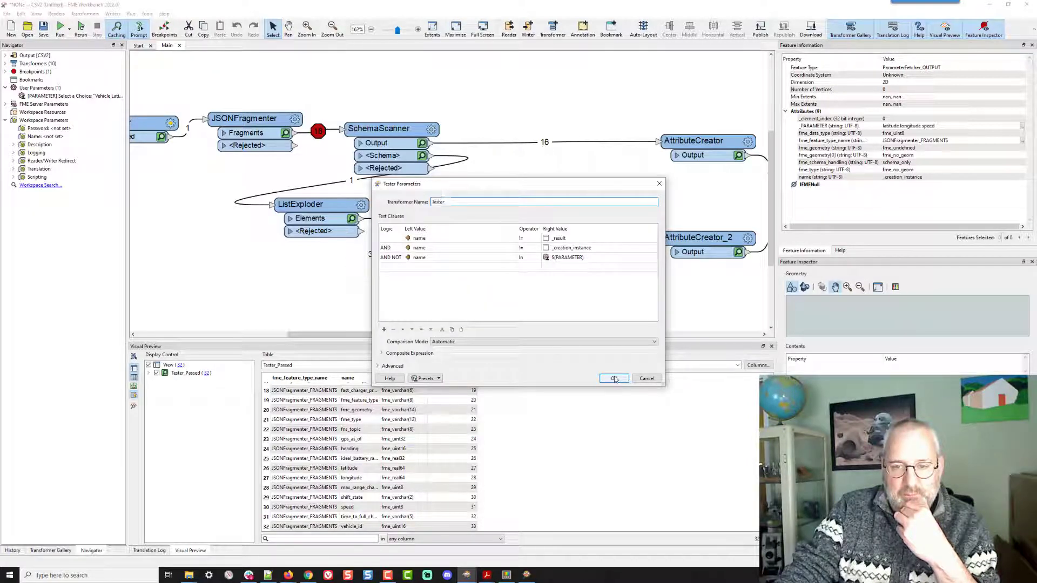
click(464, 304)
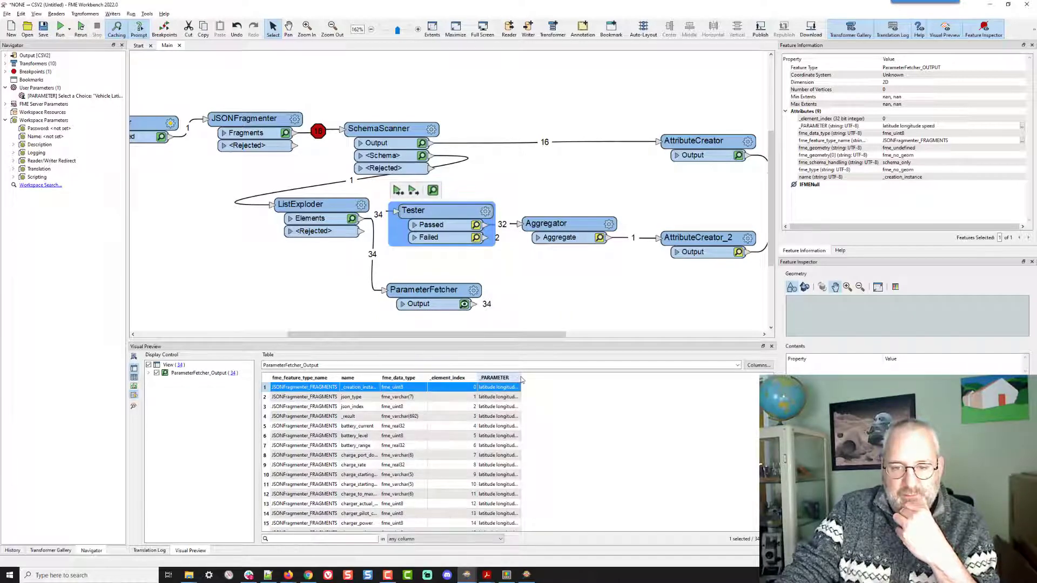
drag(521, 378, 593, 377)
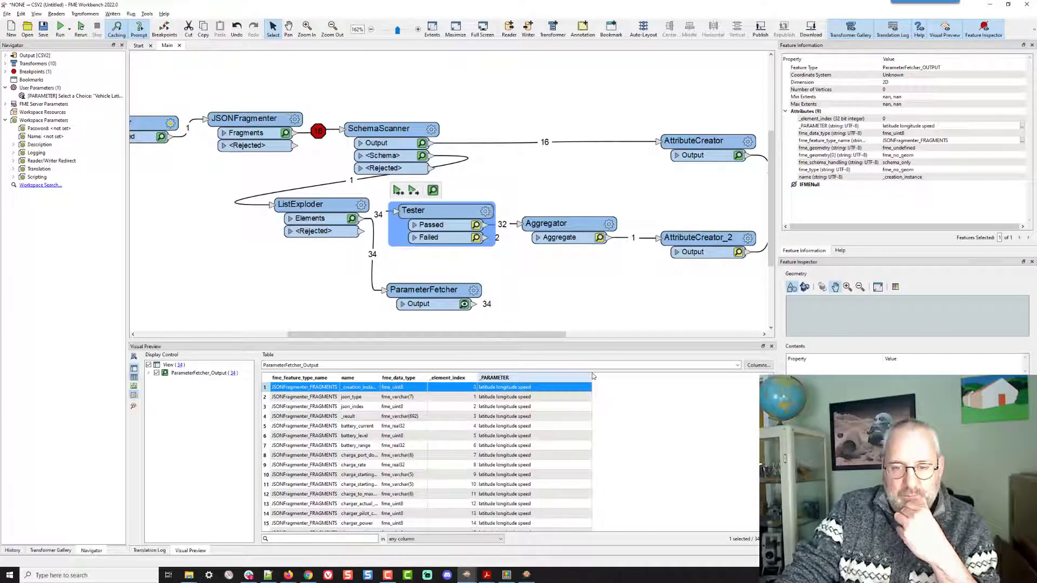
- Read the Tester help page on test clause operators, focusing on the In operator's value syntax
click(485, 211)
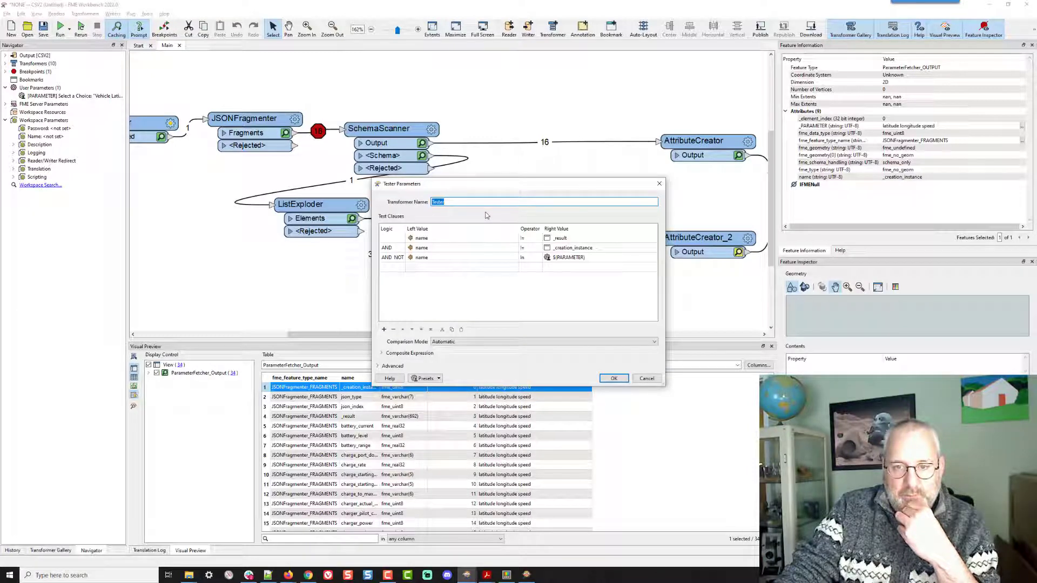
click(529, 260)
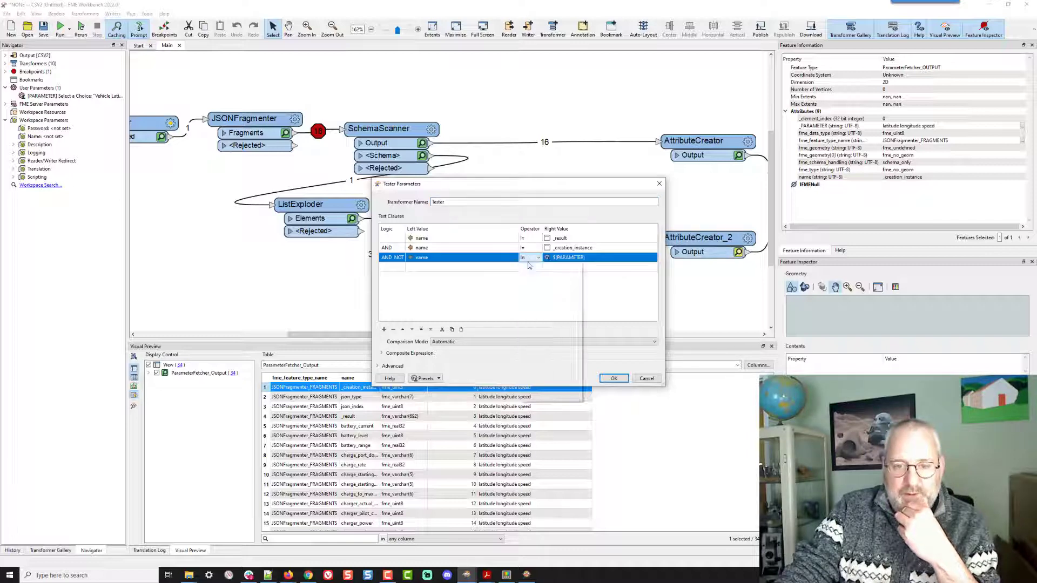
click(389, 379)
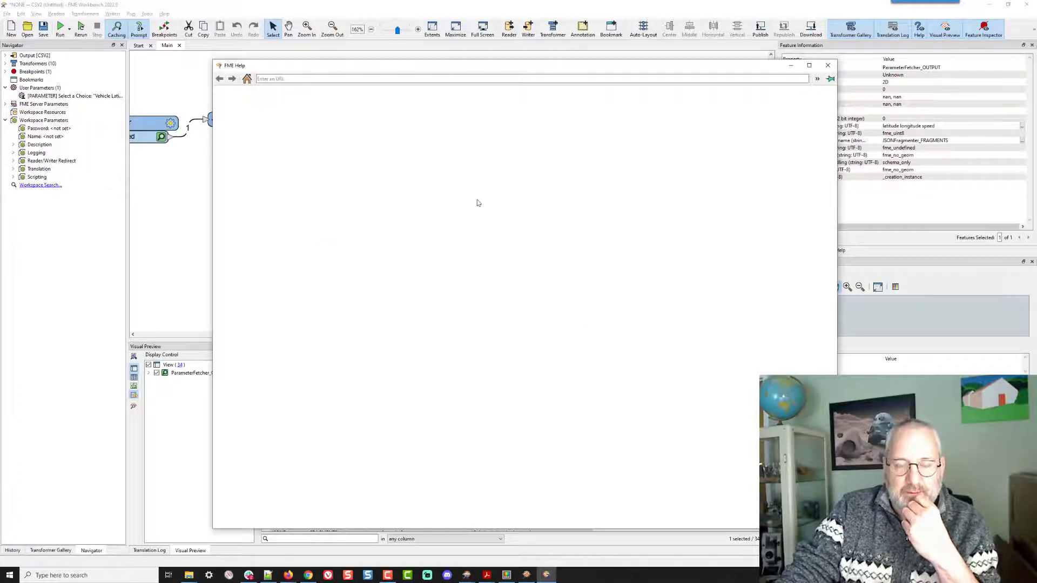
scroll(538, 216, down, 2)
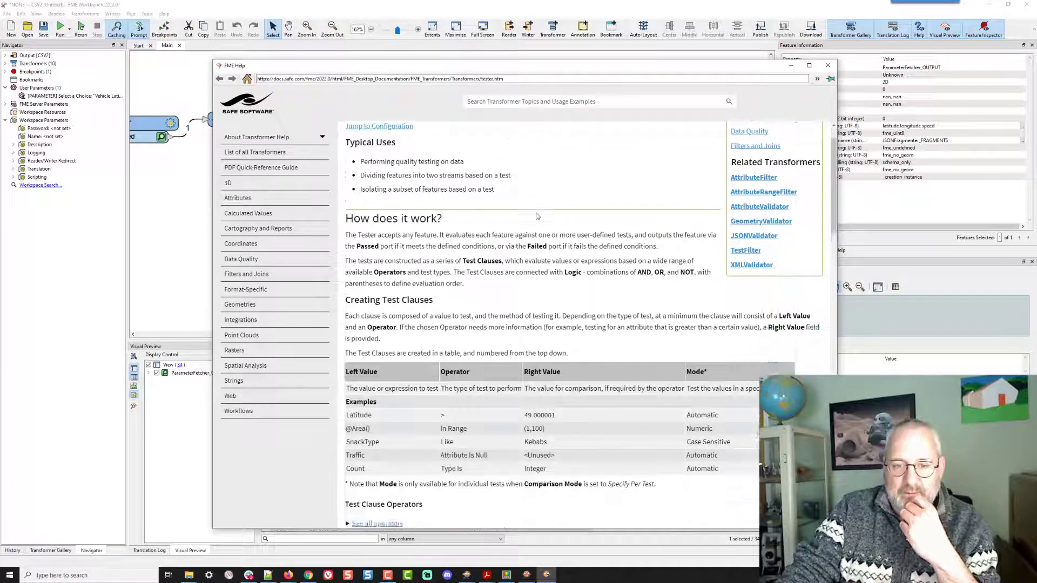
scroll(537, 216, down, 2)
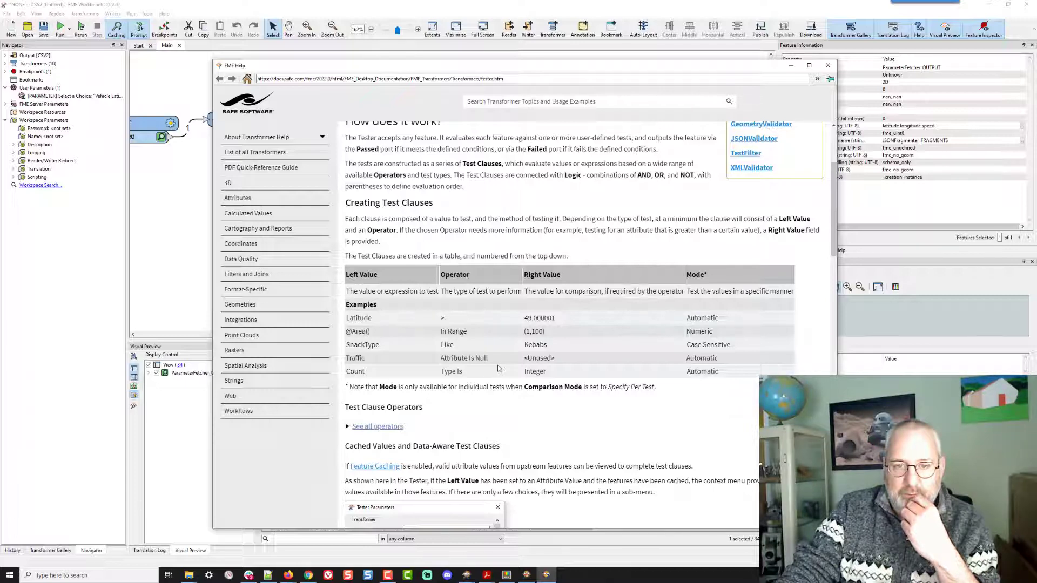
scroll(497, 369, down, 2)
click(400, 330)
scroll(451, 322, down, 5)
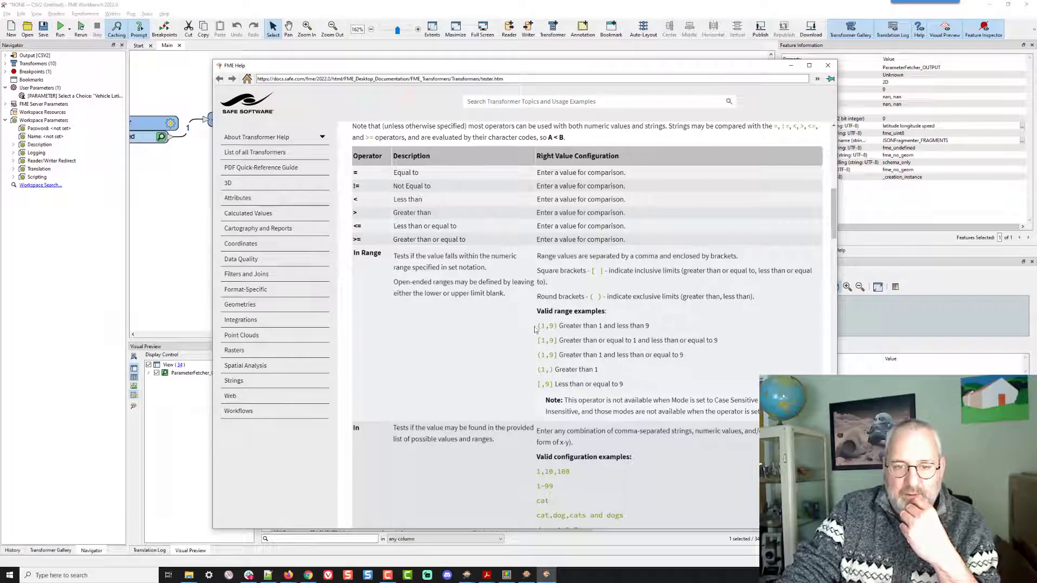
scroll(537, 359, down, 2)
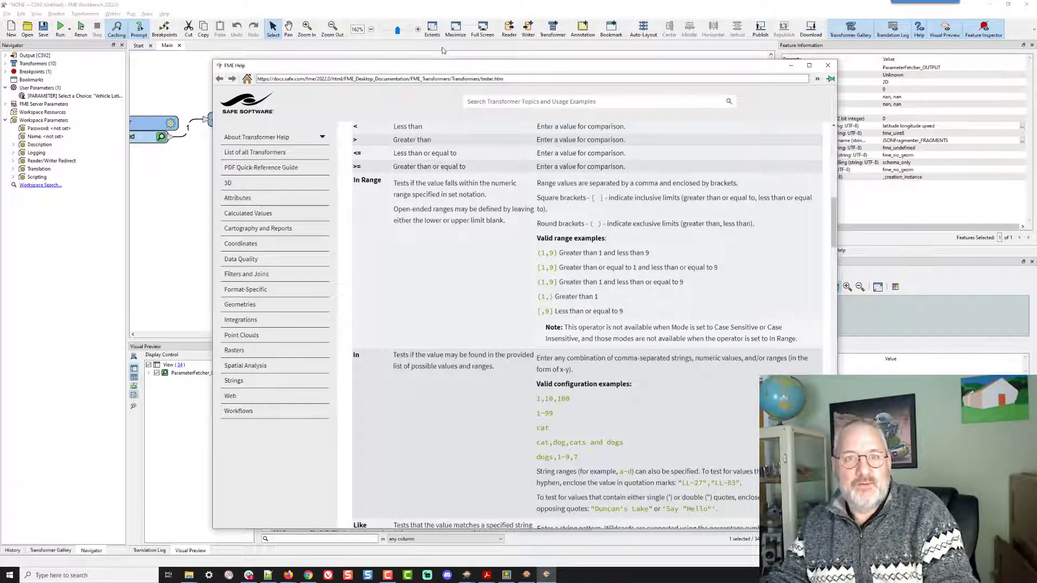
click(442, 52)
click(647, 379)
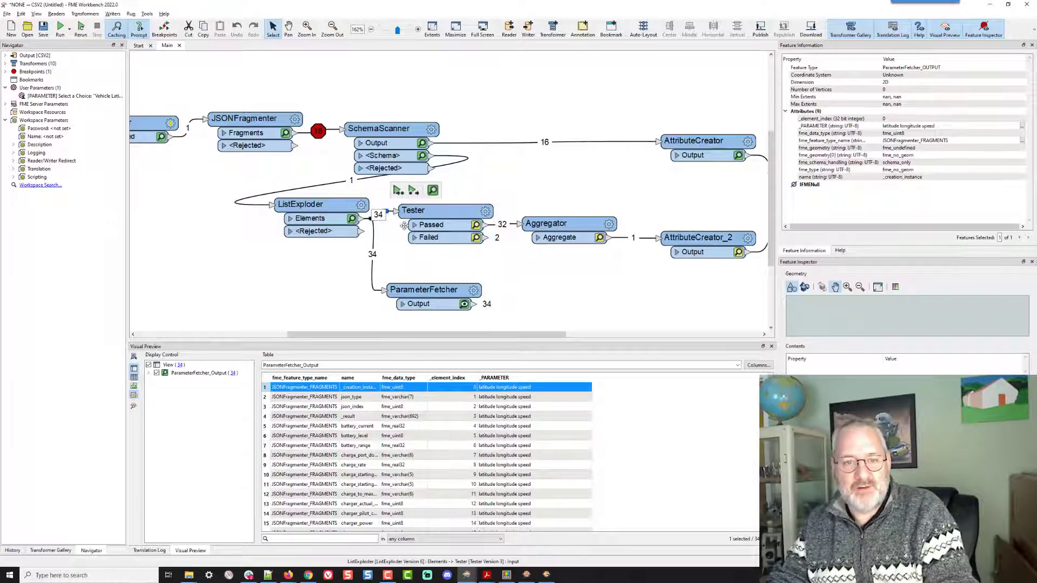
- Move the Tester and connect the ParameterFetcher's output to the Tester's input
drag(440, 209, 461, 205)
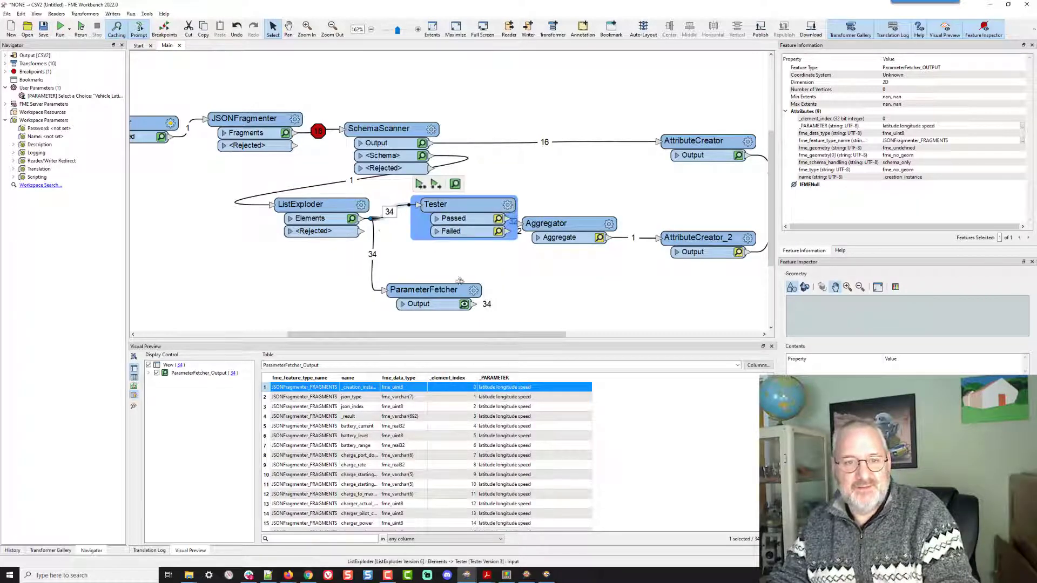
drag(378, 218, 476, 304)
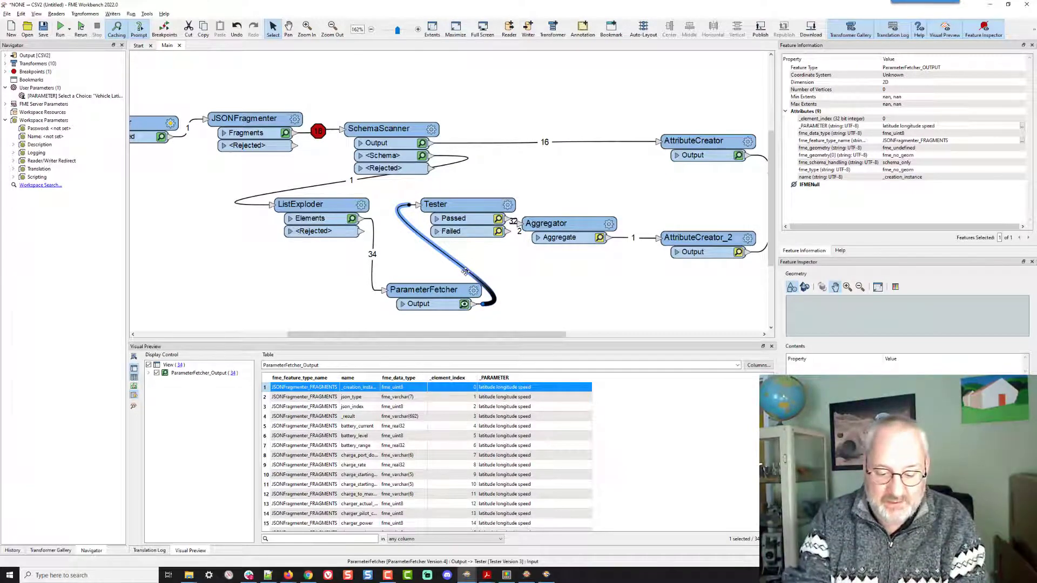
- Insert a StringReplacer before the Tester, acting on the _PARAMETER attribute
text(grep)
key(Return)
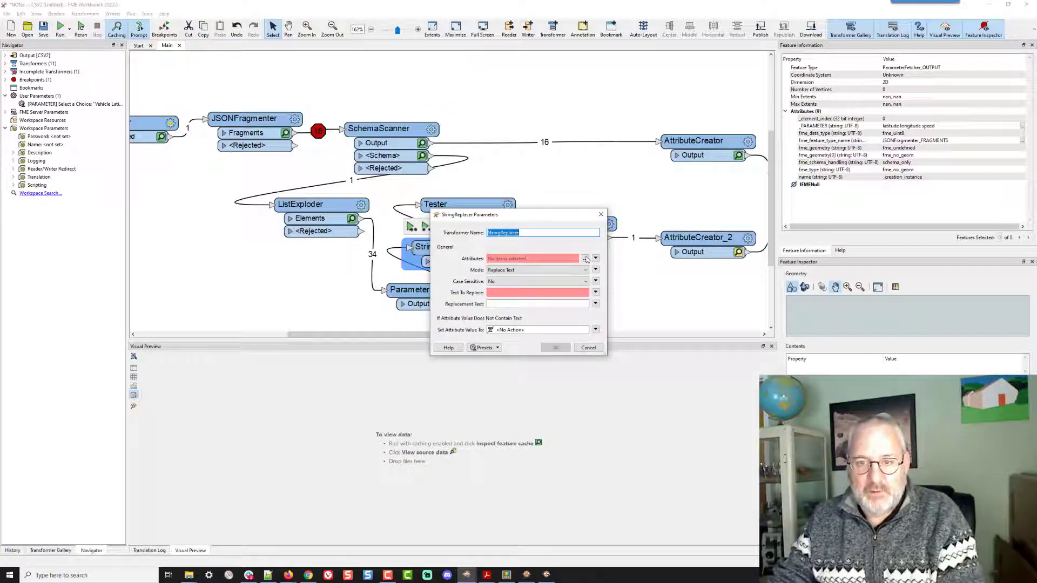
click(585, 259)
click(479, 250)
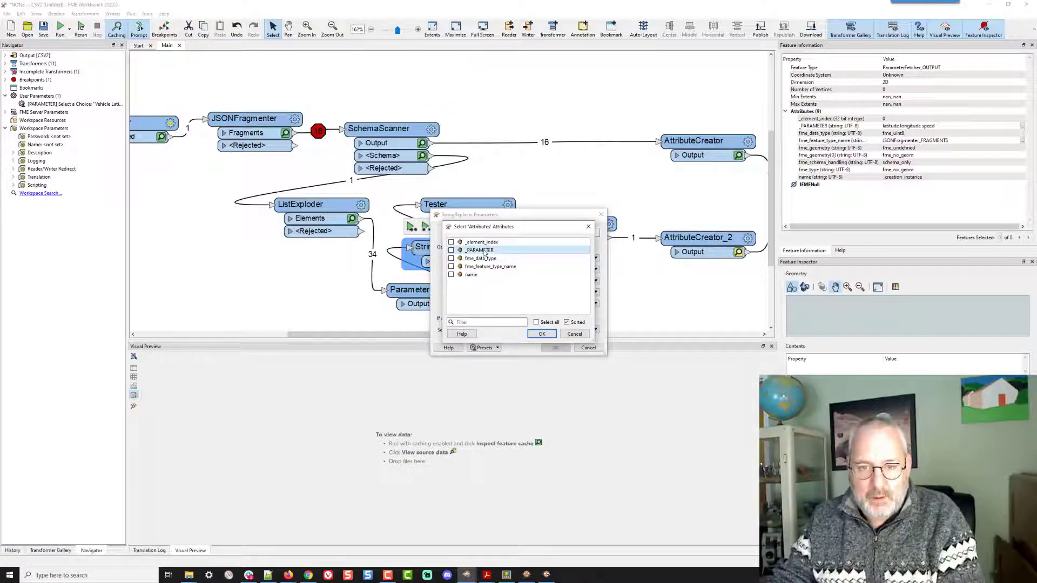
click(542, 334)
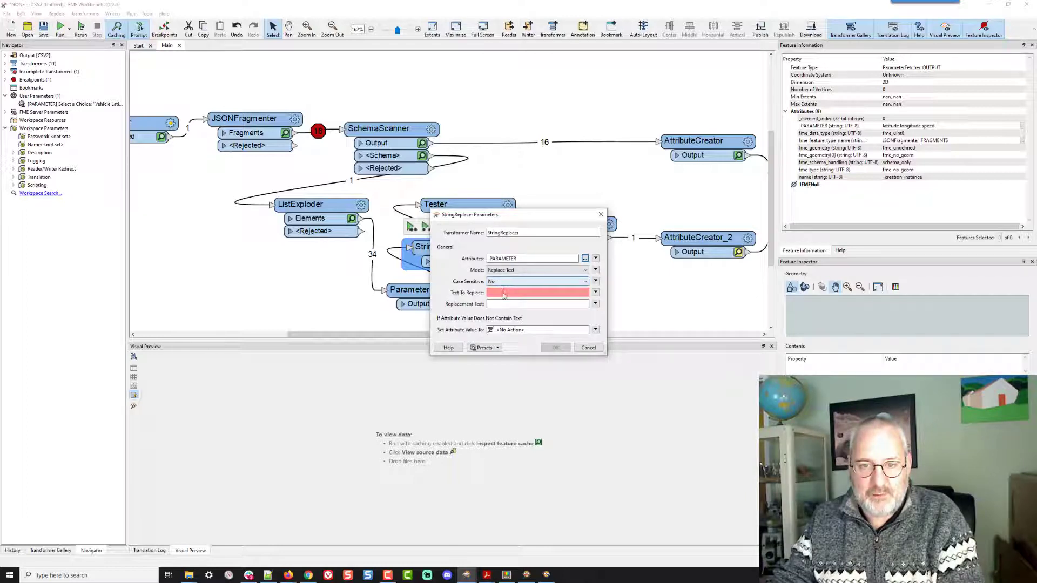
click(502, 292)
click(522, 304)
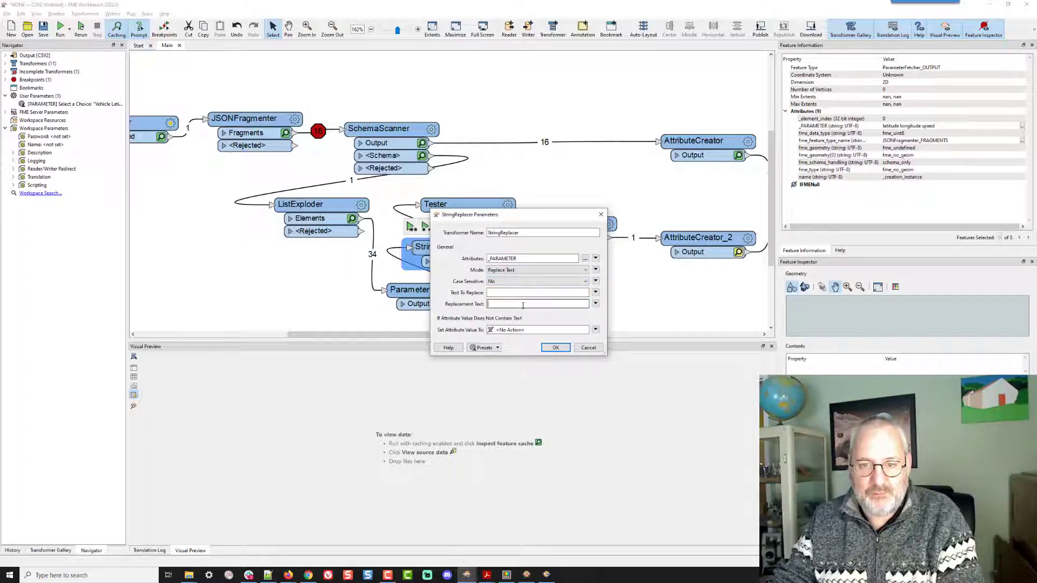
click(555, 347)
- Set the right value of the Tester's AND NOT clause to the _PARAMETER attribute and confirm
click(508, 205)
click(508, 205)
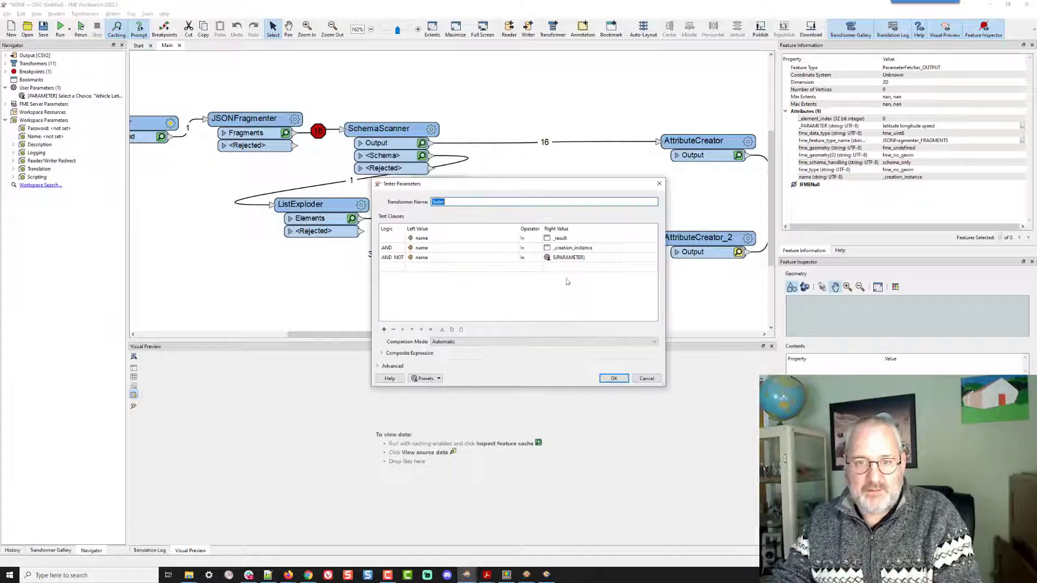
click(652, 260)
click(653, 260)
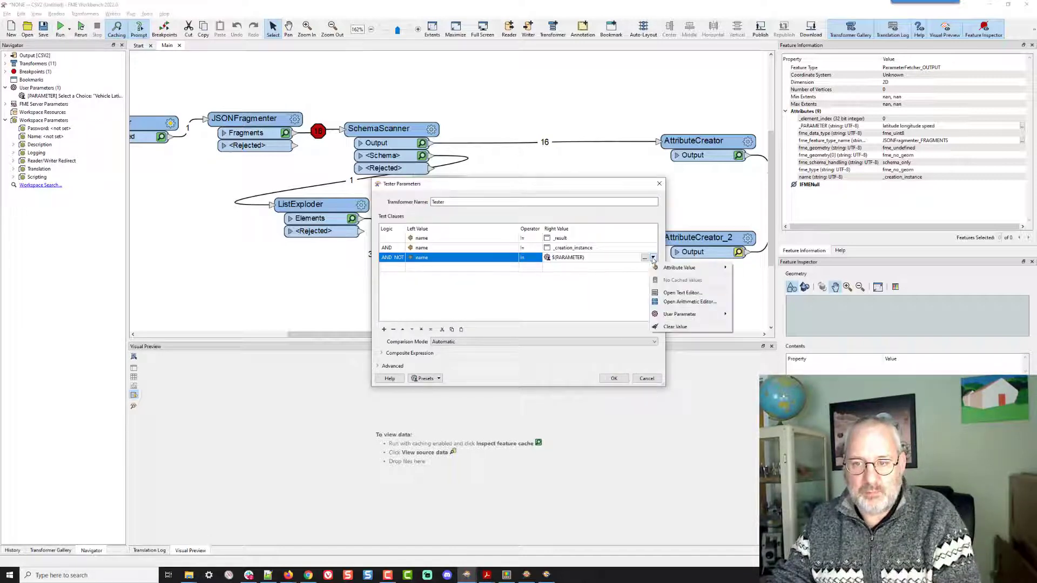
mouse_move(702, 268)
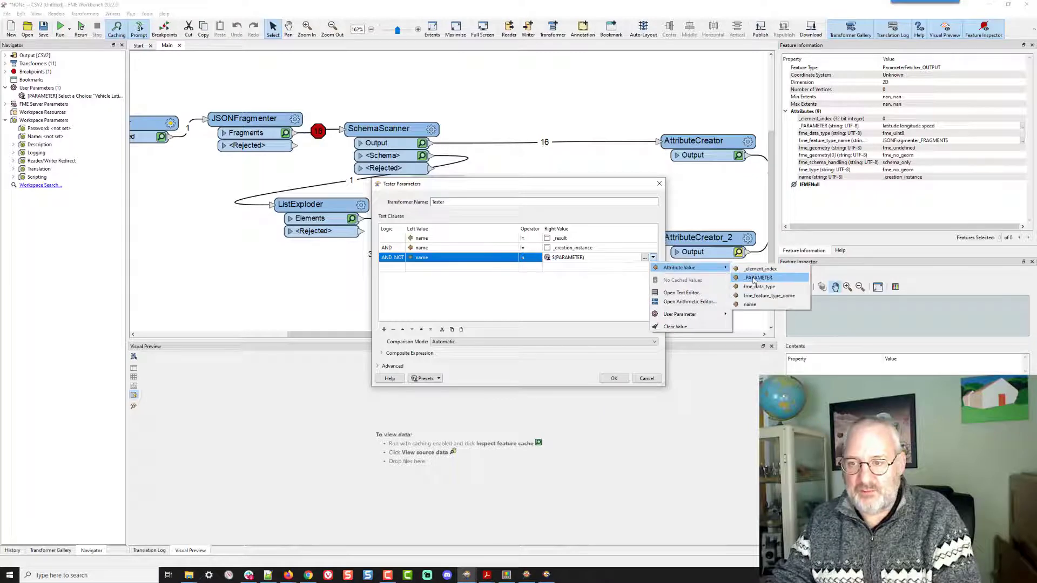
click(757, 277)
click(614, 379)
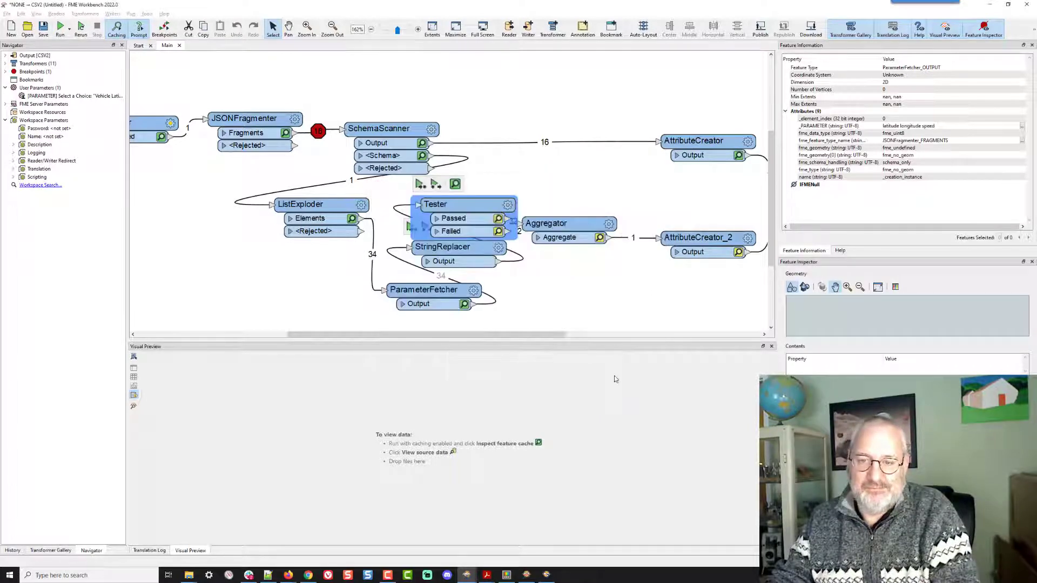
- Run the workspace and inspect the features cached at the Tester's Failed port
key(ctrl+r)
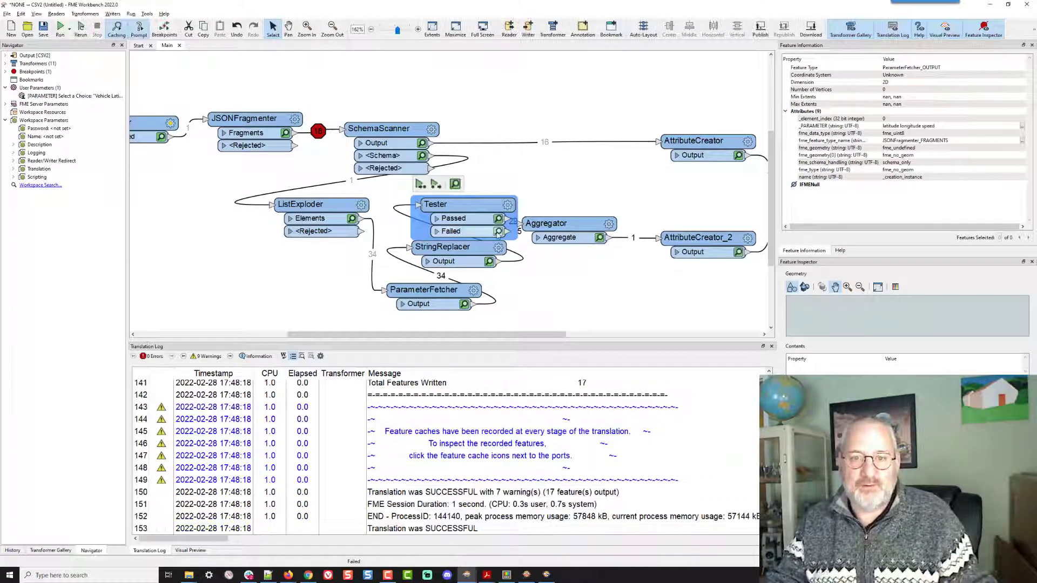
click(498, 232)
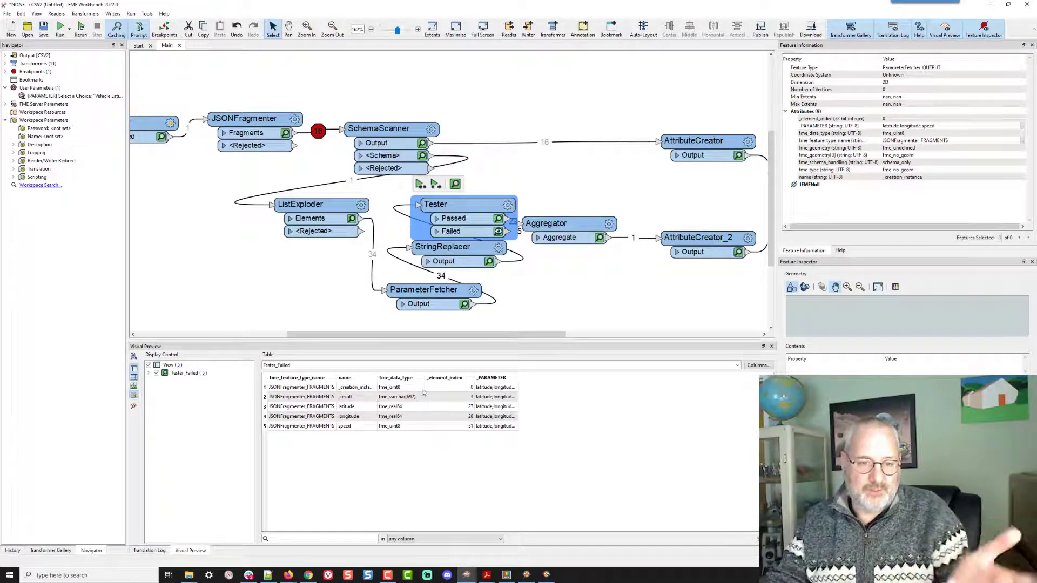
- Switch to the Creator.csv output in Notepad++ and reload the modified file
key(super+Tab)
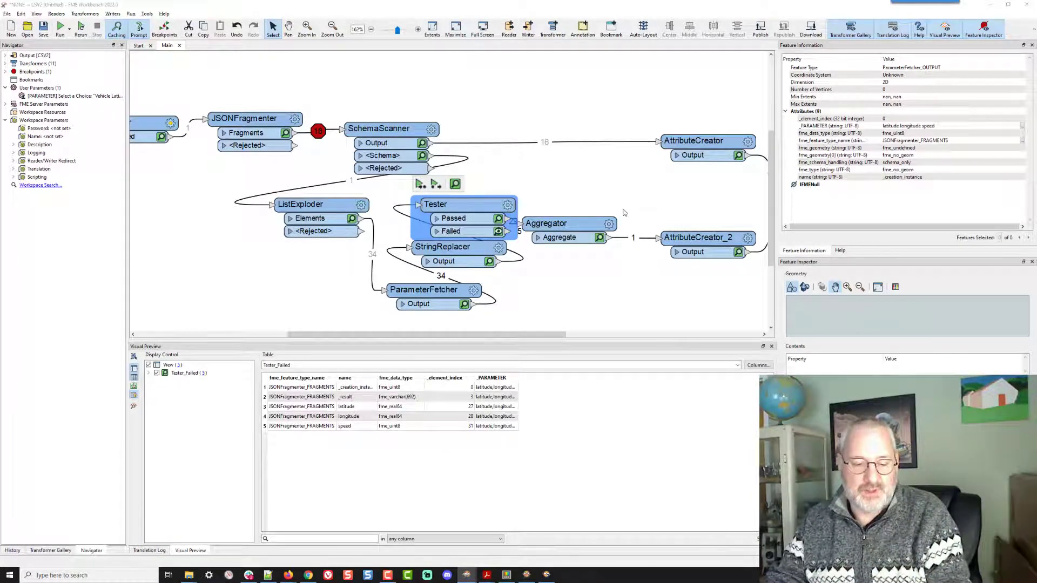
key(Right)
key(Return)
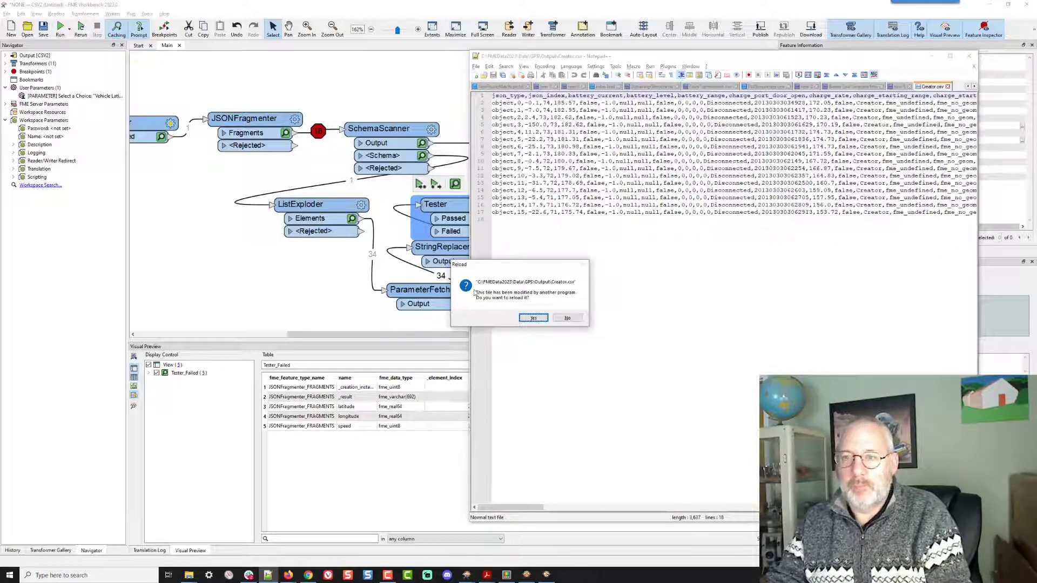
click(534, 318)
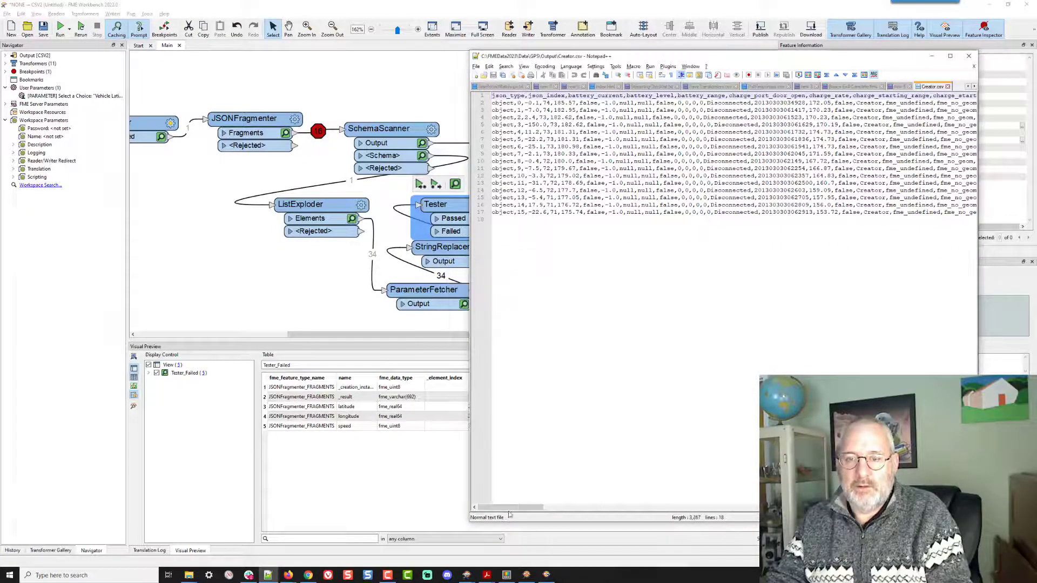
click(655, 365)
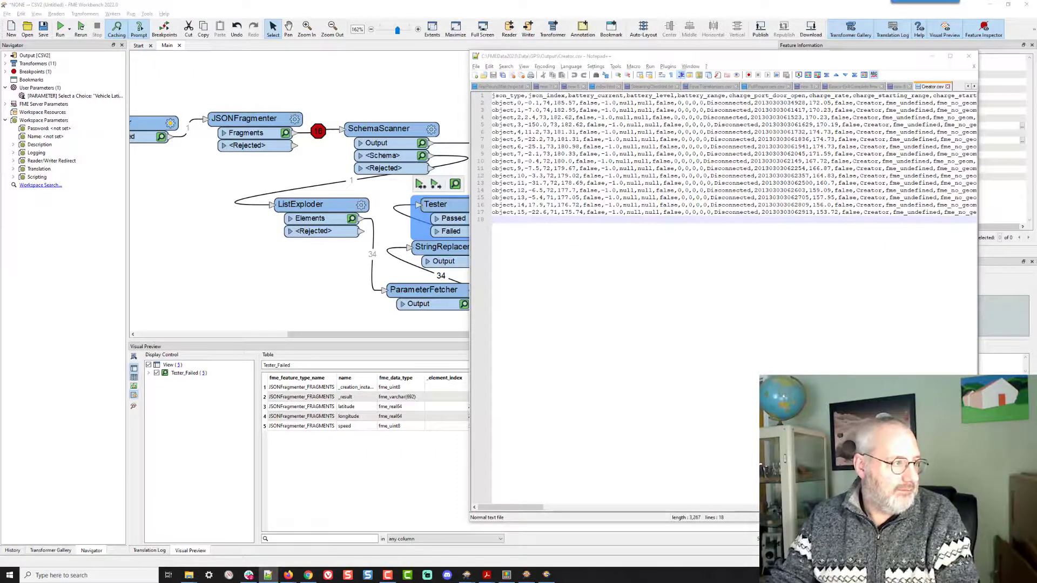
- Search the CSV for the text longi and then speed
key(ctrl+f)
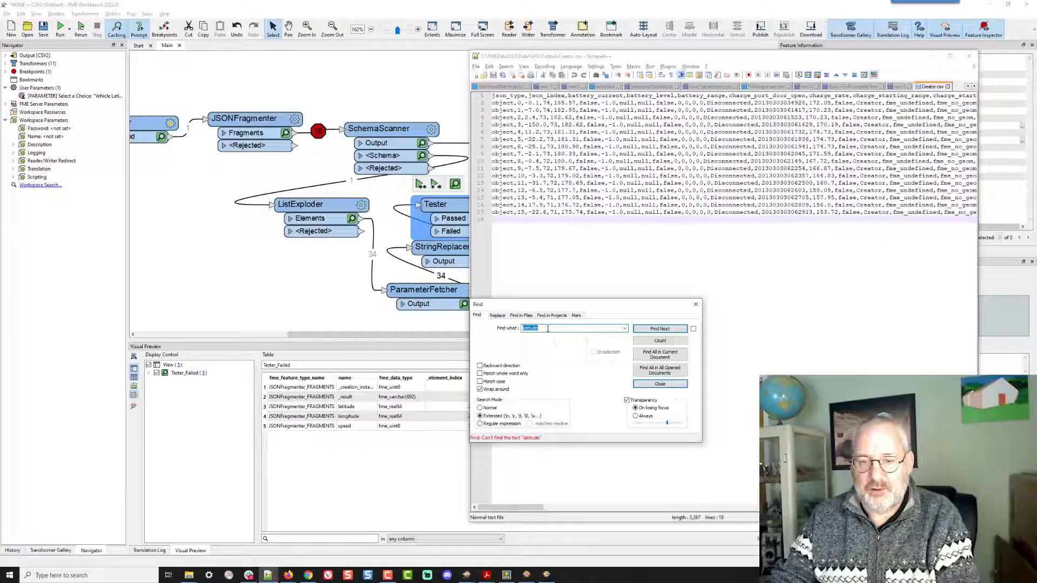
text(longi)
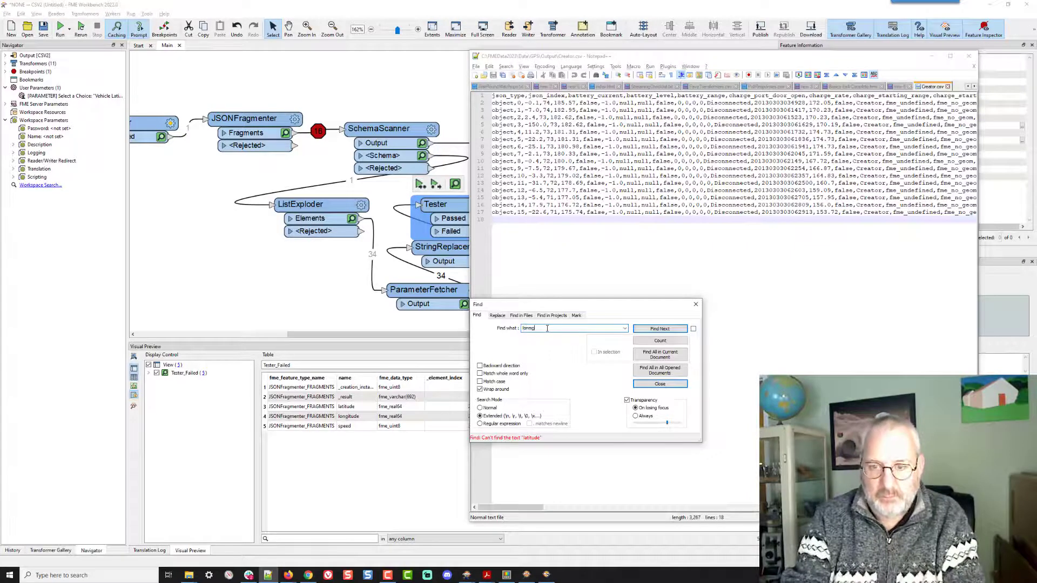
key(Return)
text(s)
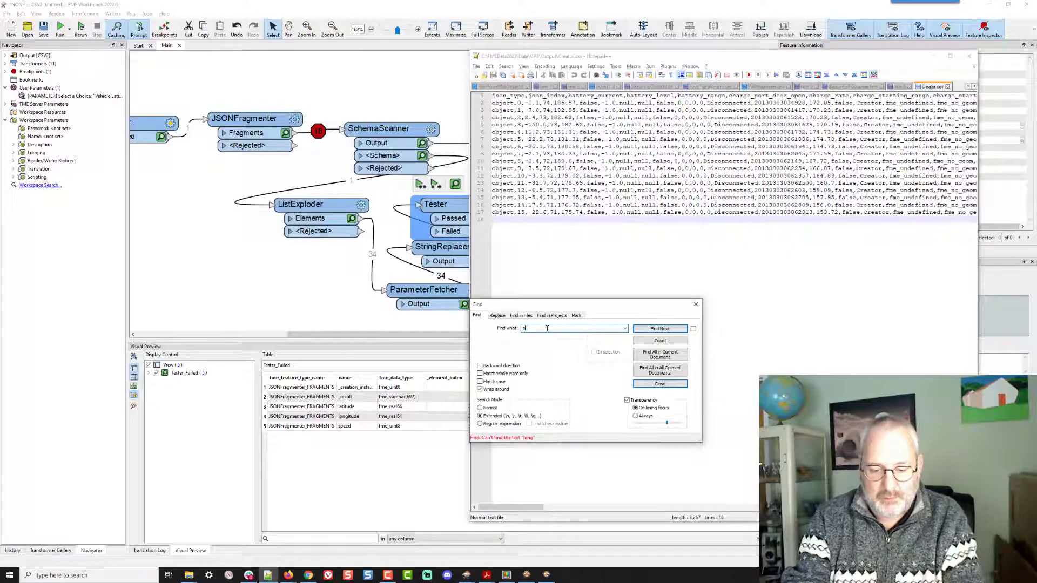
text(peed)
key(Return)
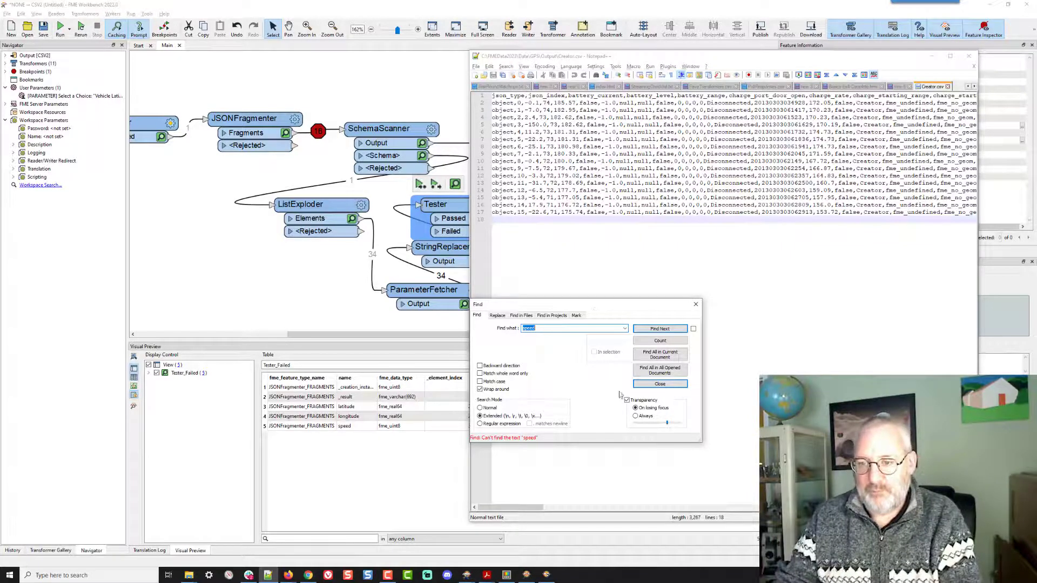
click(661, 384)
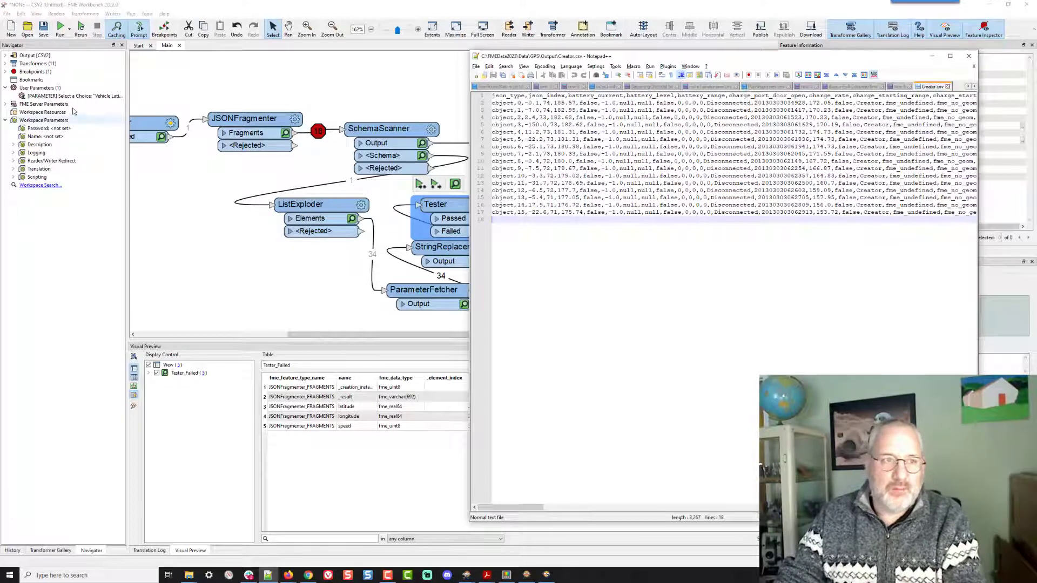
- Review the choice configuration of the Select a Choice user parameter without changing it
click(102, 96)
right_click(103, 95)
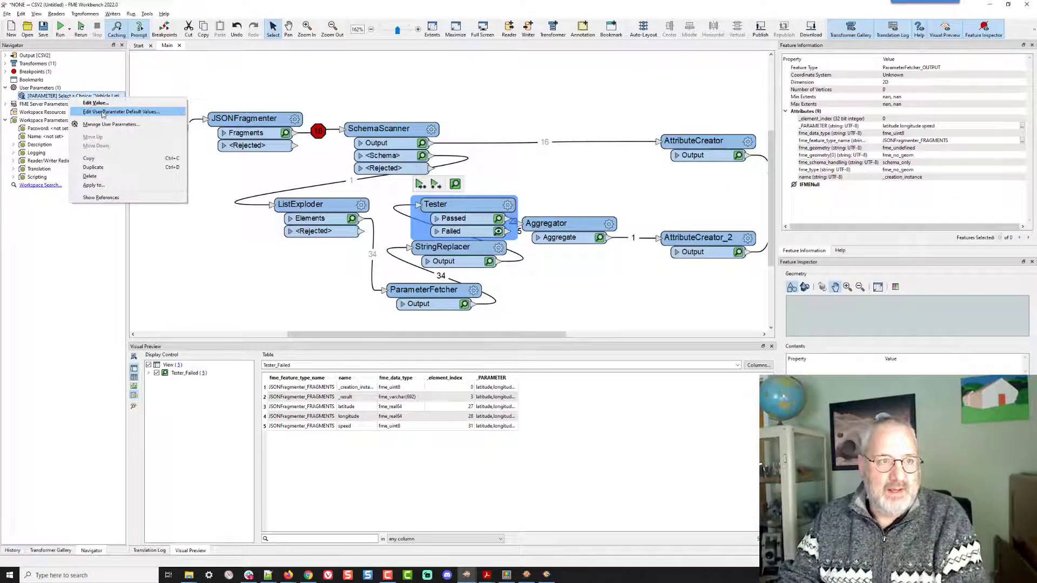
click(110, 124)
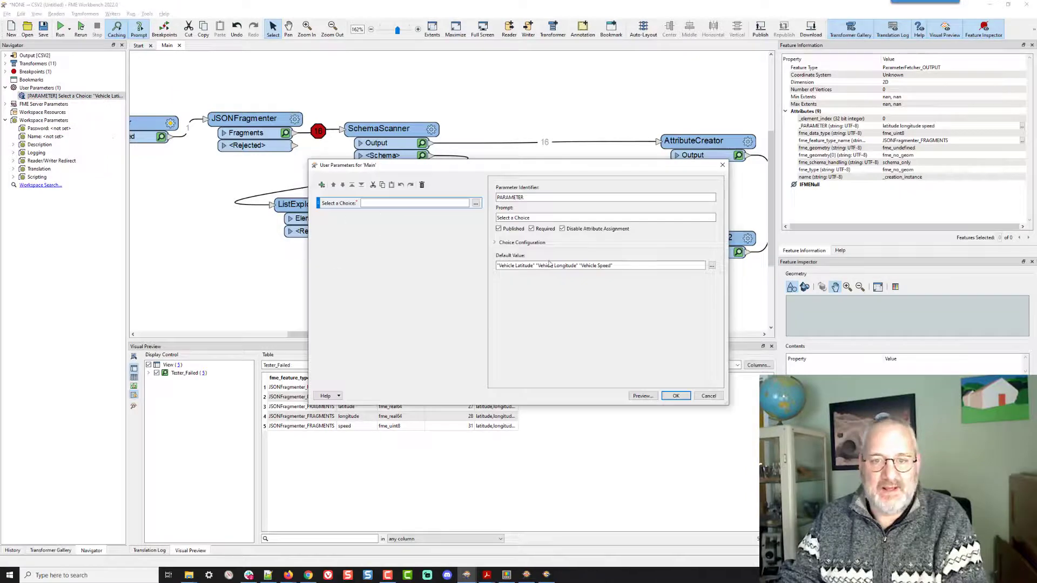
click(522, 243)
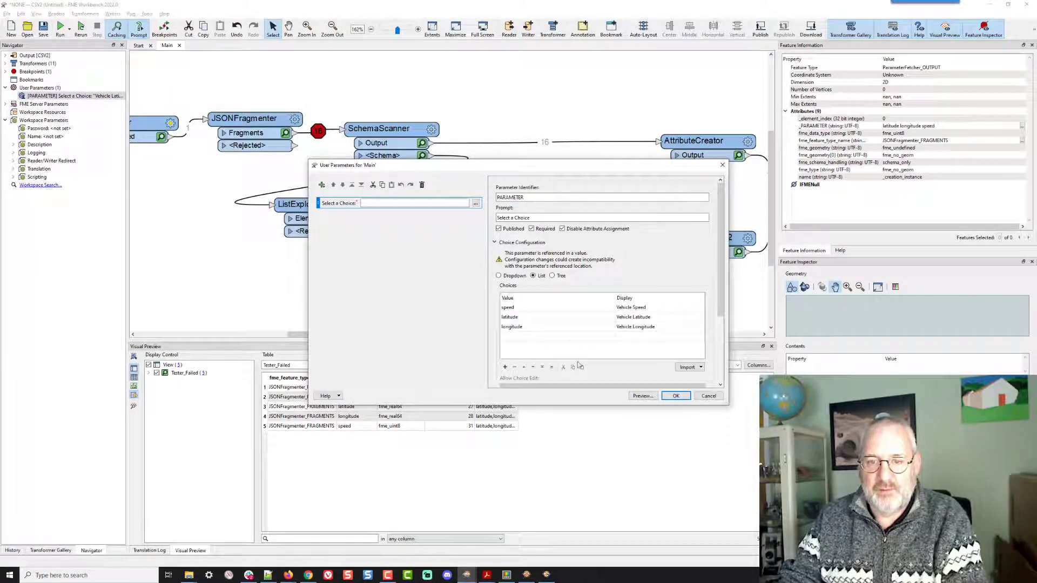
click(580, 336)
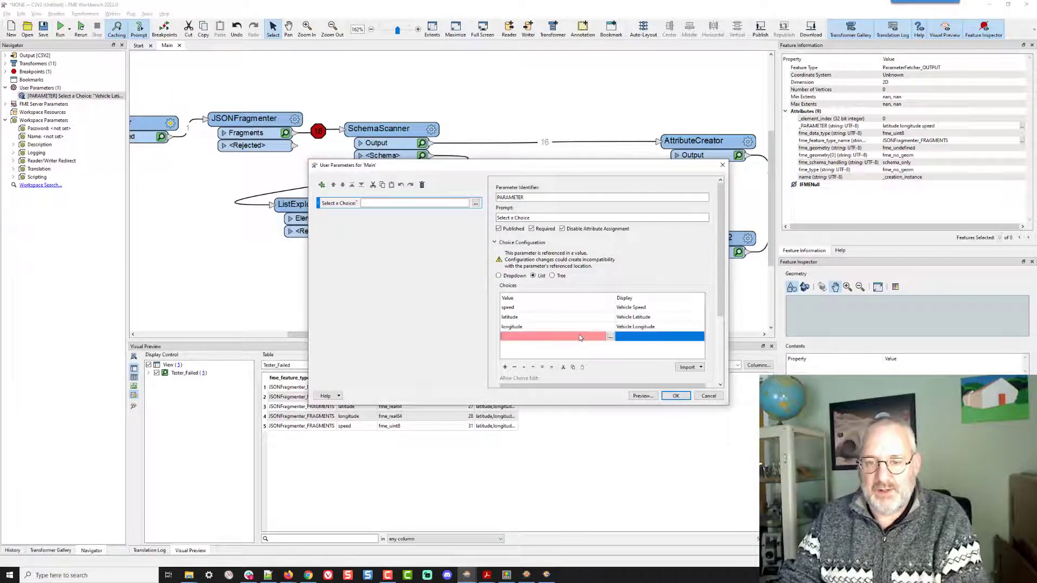
key(alt+Tab)
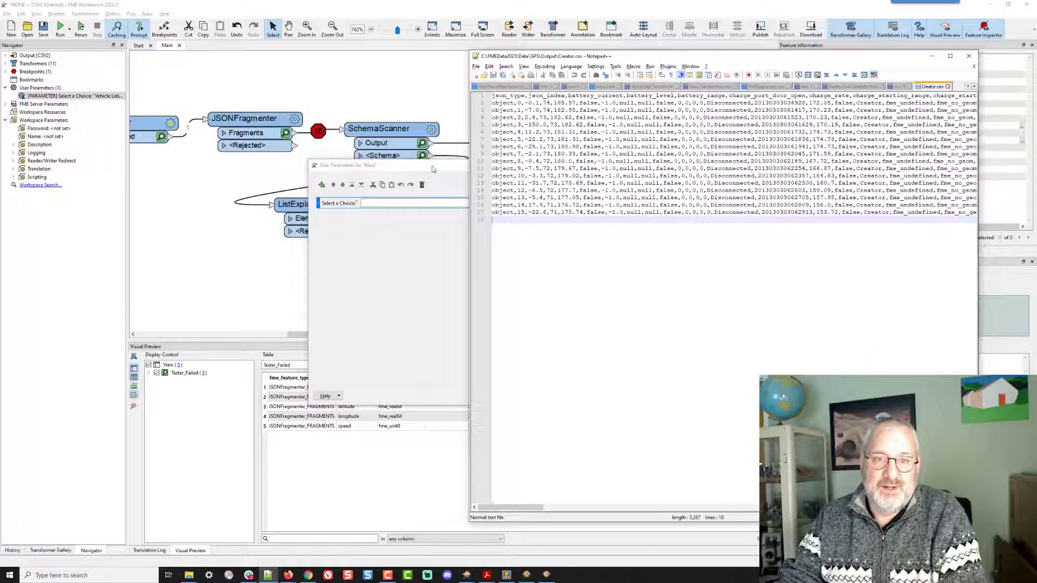
click(459, 220)
click(707, 397)
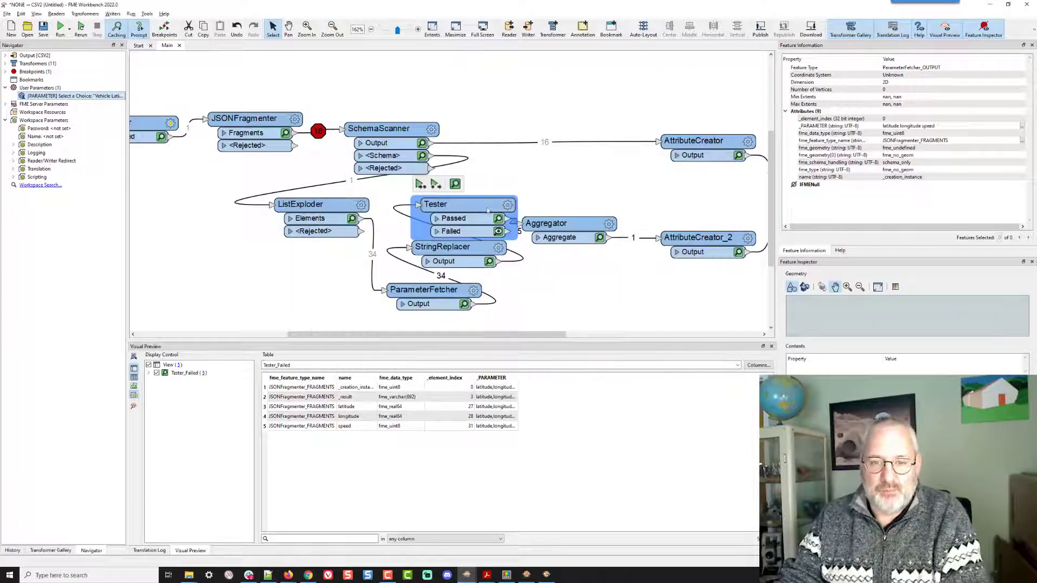
- Duplicate the Tester's _creation_instance clause and set the copy's right value to json_type
click(510, 205)
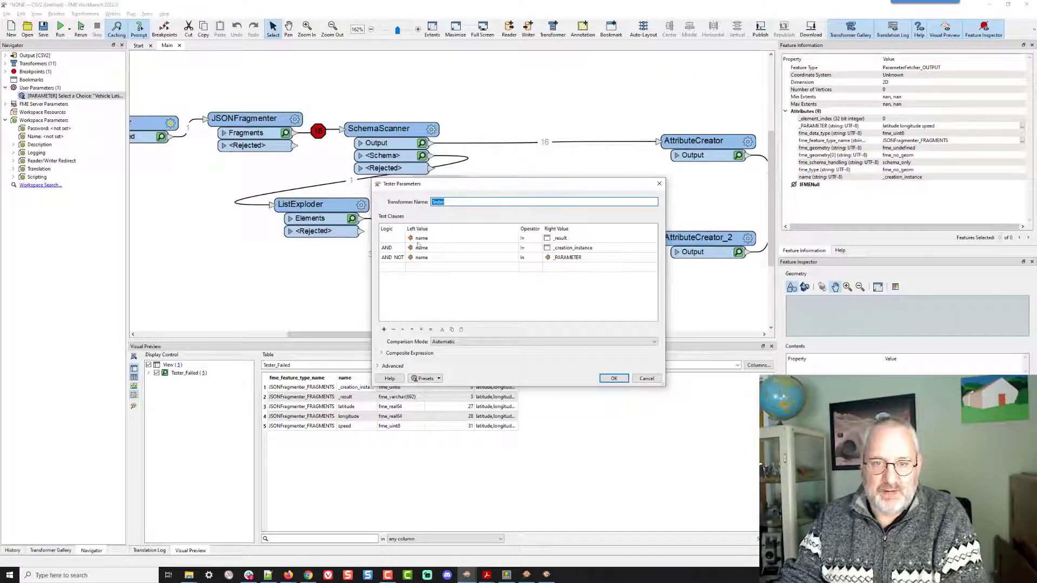
click(433, 249)
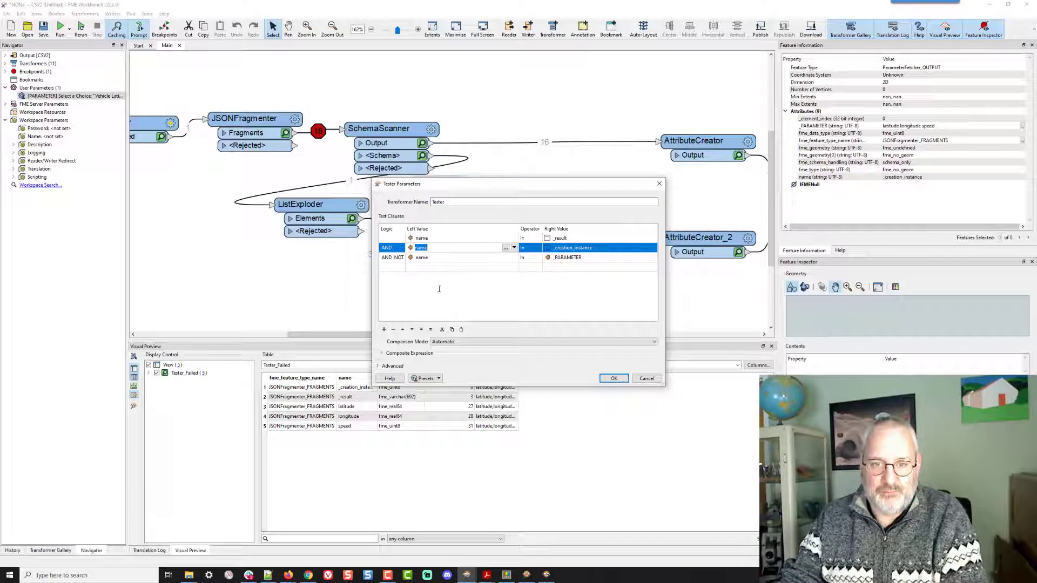
click(462, 330)
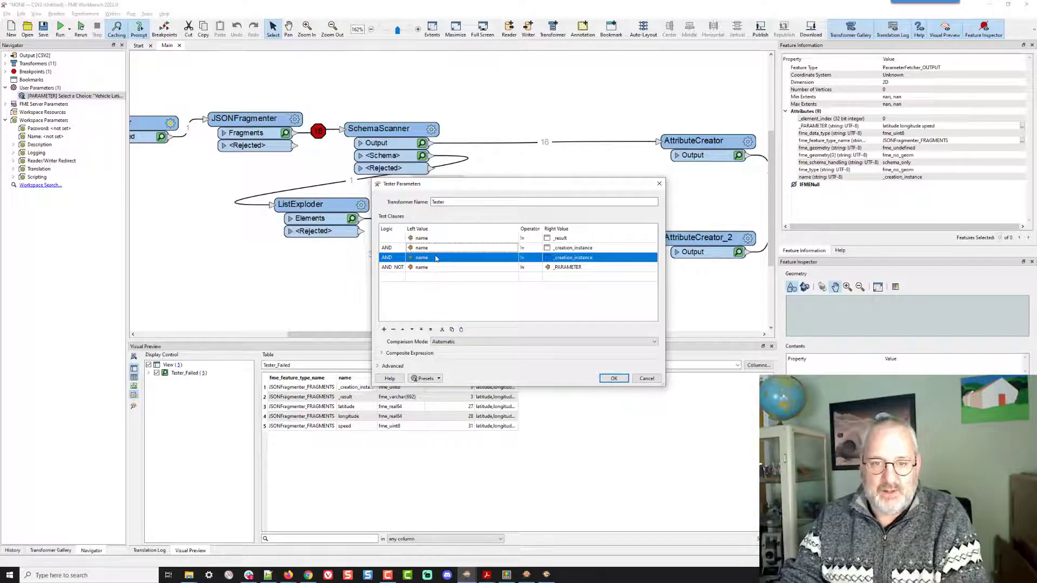
click(589, 258)
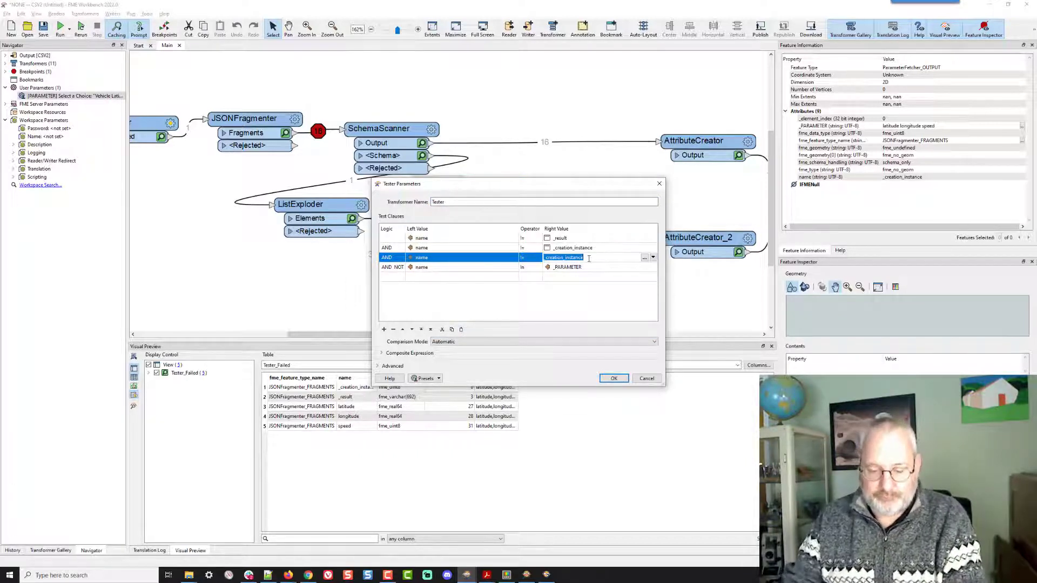
text(json_)
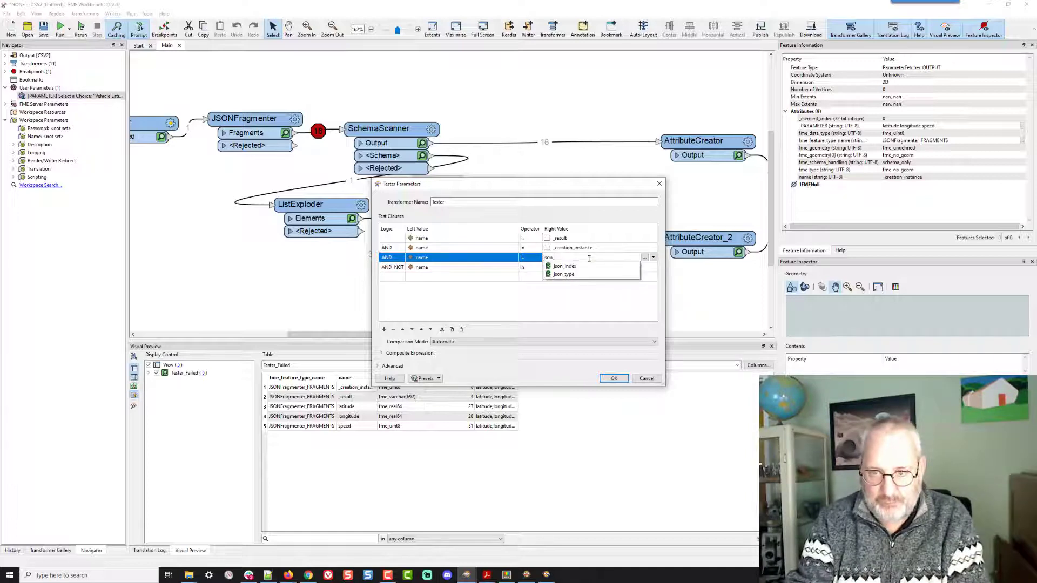
text(type)
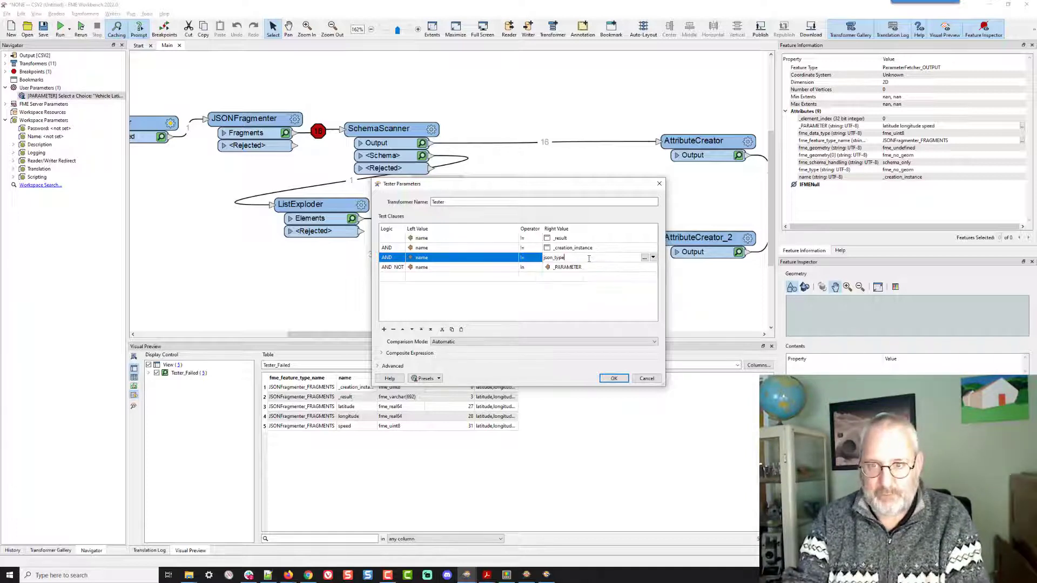
- Duplicate another clause, set its right value to json_index, and confirm the Tester
click(460, 328)
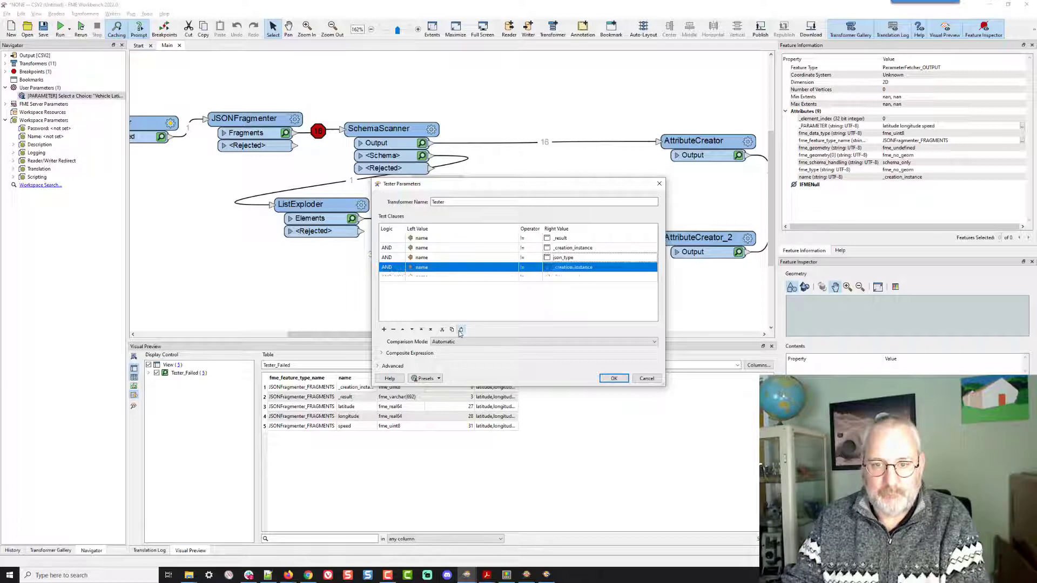
click(574, 267)
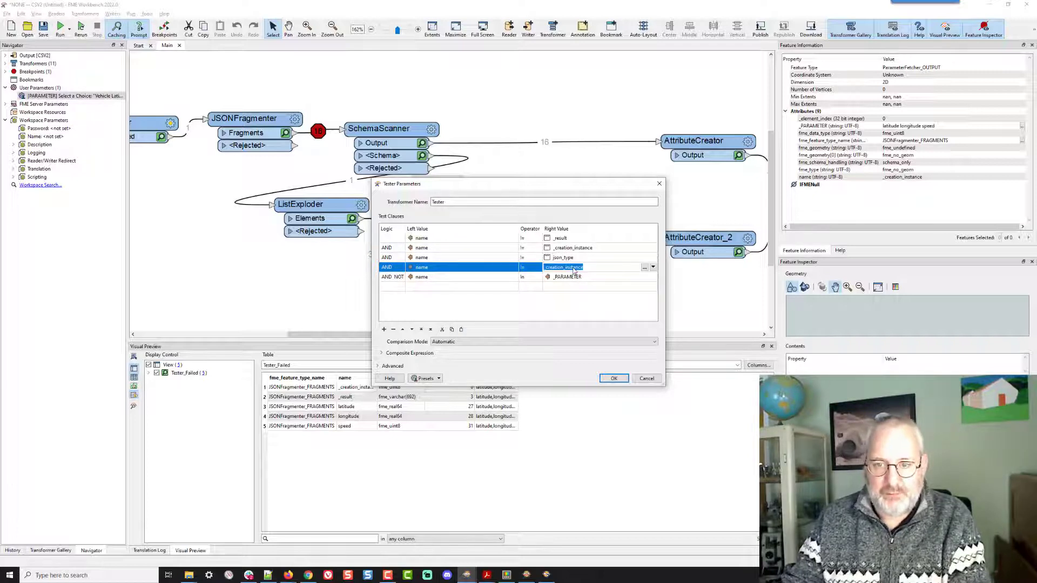
text(j)
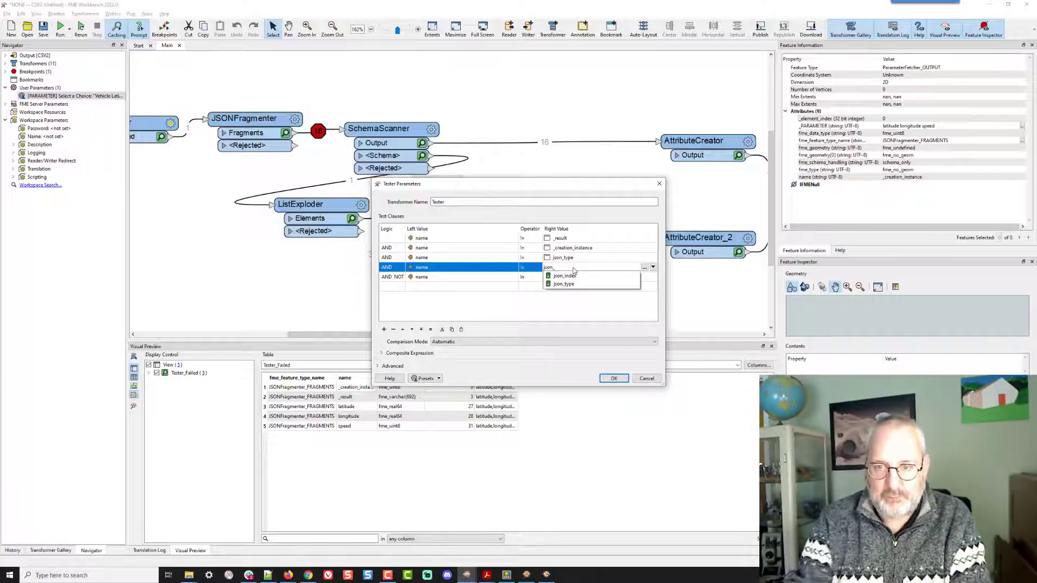
text(son_)
click(564, 275)
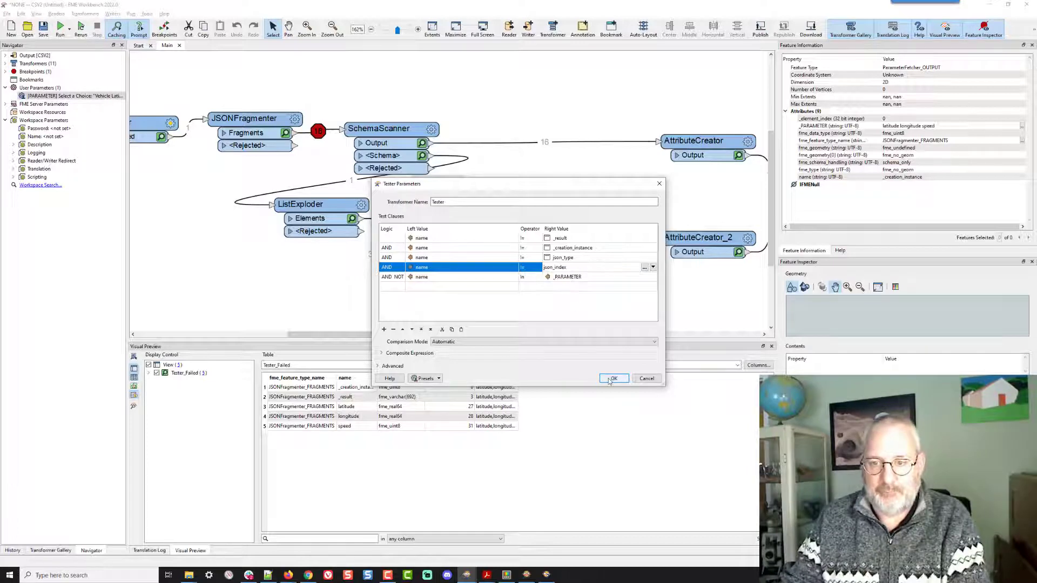
click(613, 378)
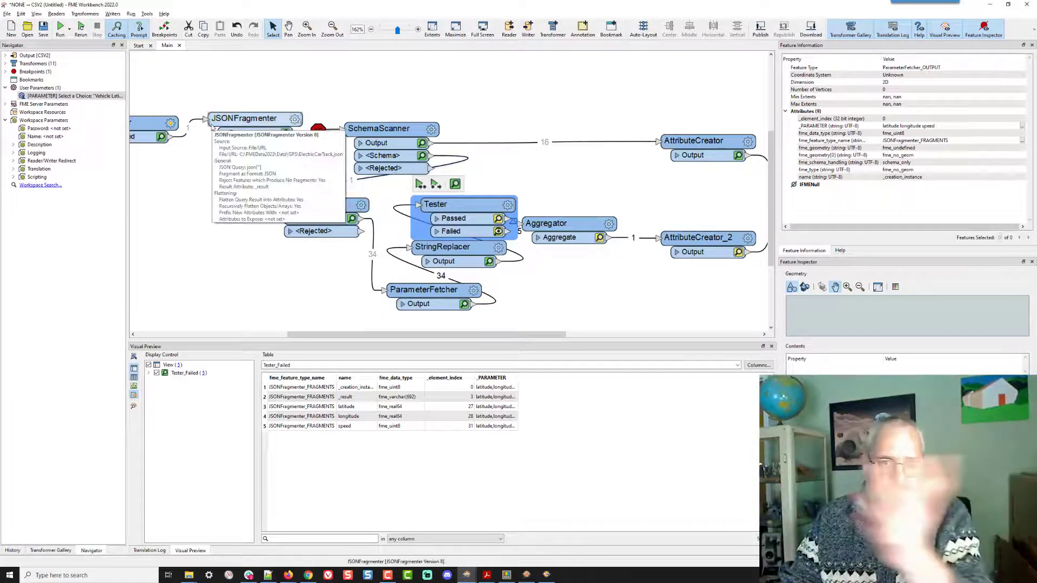
- Rerun the entire workspace with Vehicle Latitude, Vehicle Longitude and Vehicle Speed chosen for Select a Choice
click(80, 28)
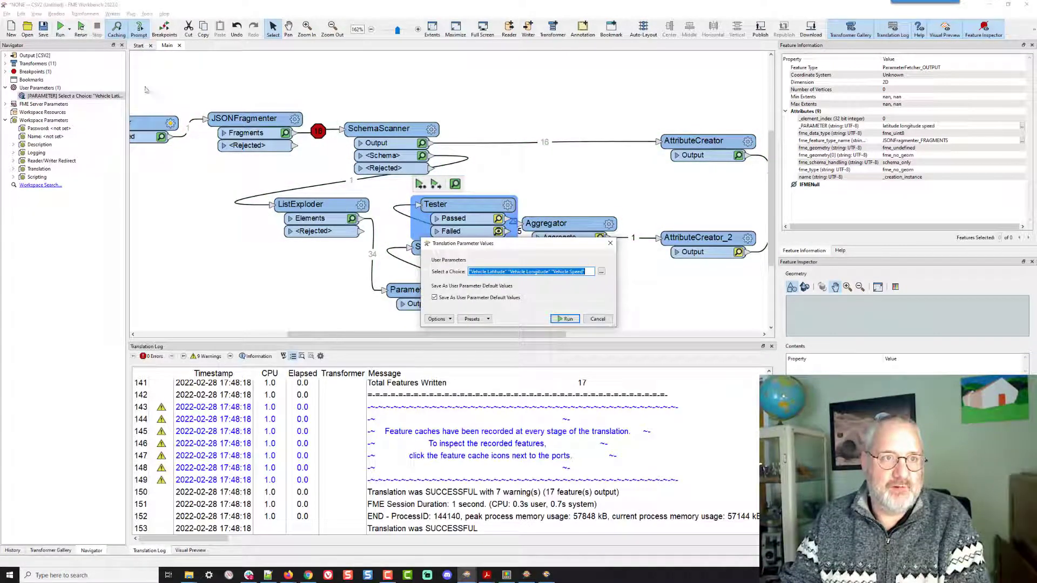
click(601, 272)
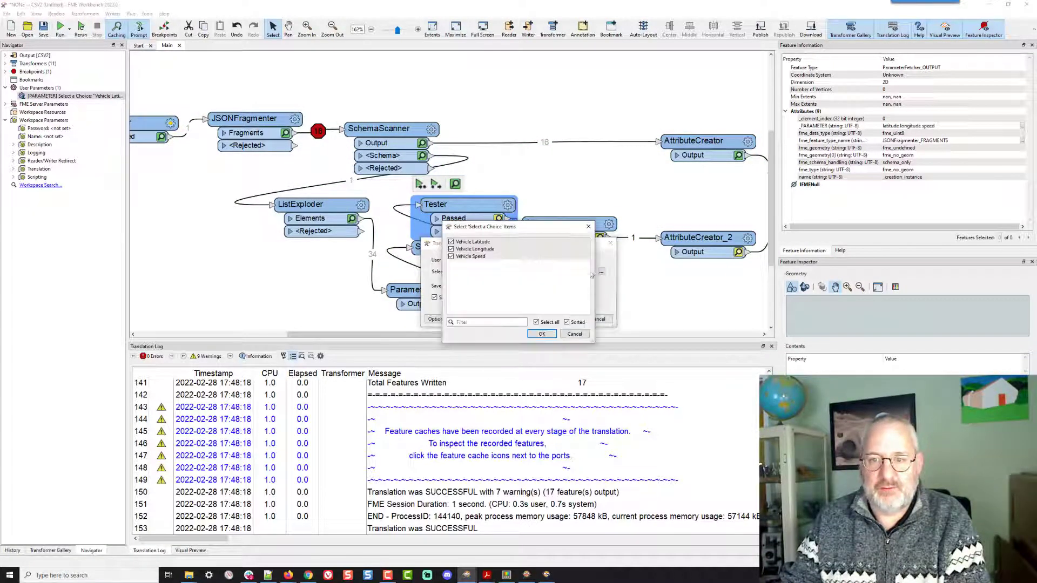
click(543, 334)
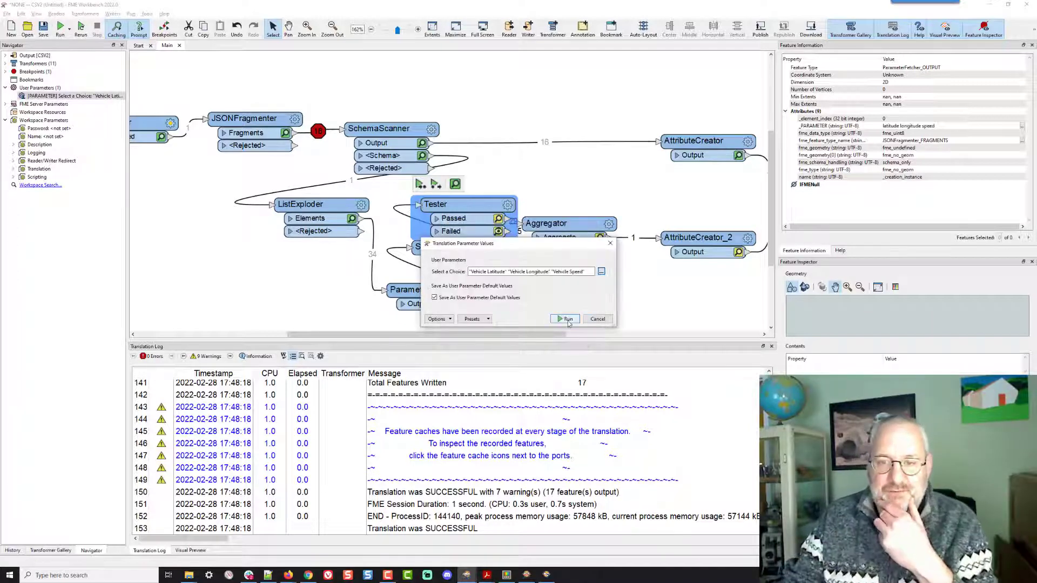
click(566, 319)
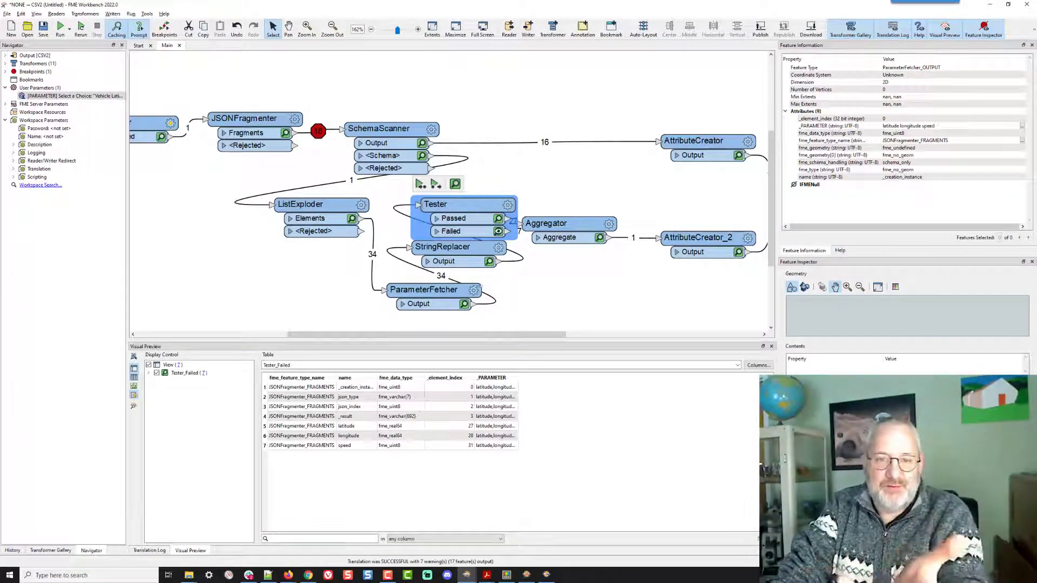
- Rearrange the ParameterFetcher, StringReplacer, Tester and Aggregator transformers to tidy the canvas layout
drag(432, 290, 456, 303)
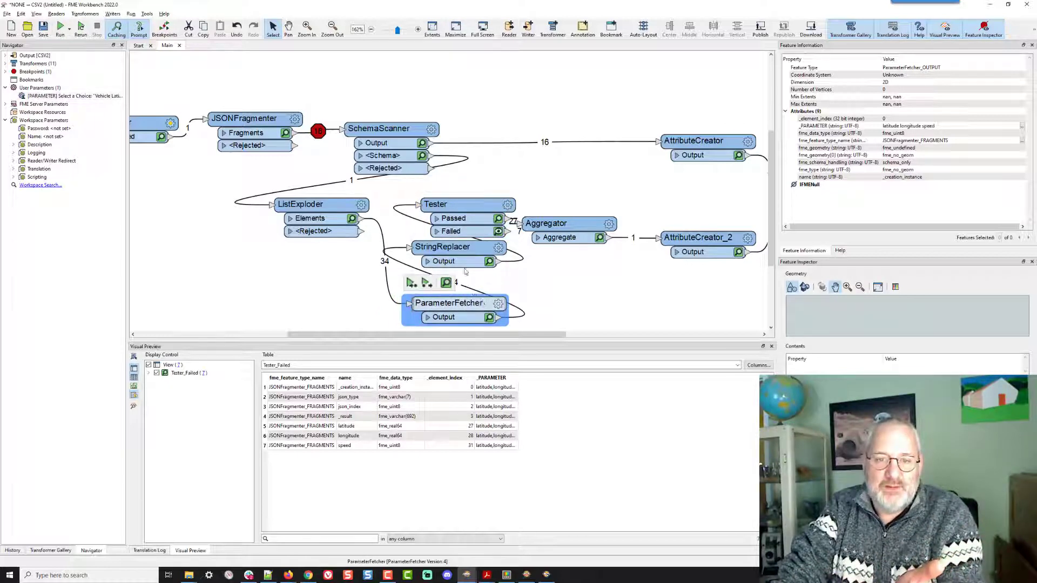
drag(464, 249, 465, 271)
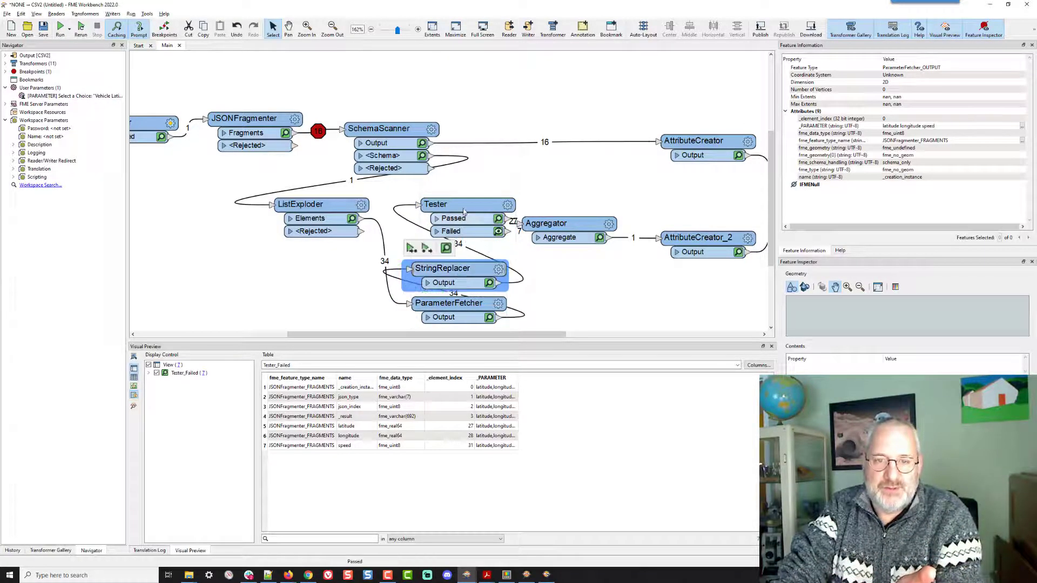
drag(463, 211, 459, 217)
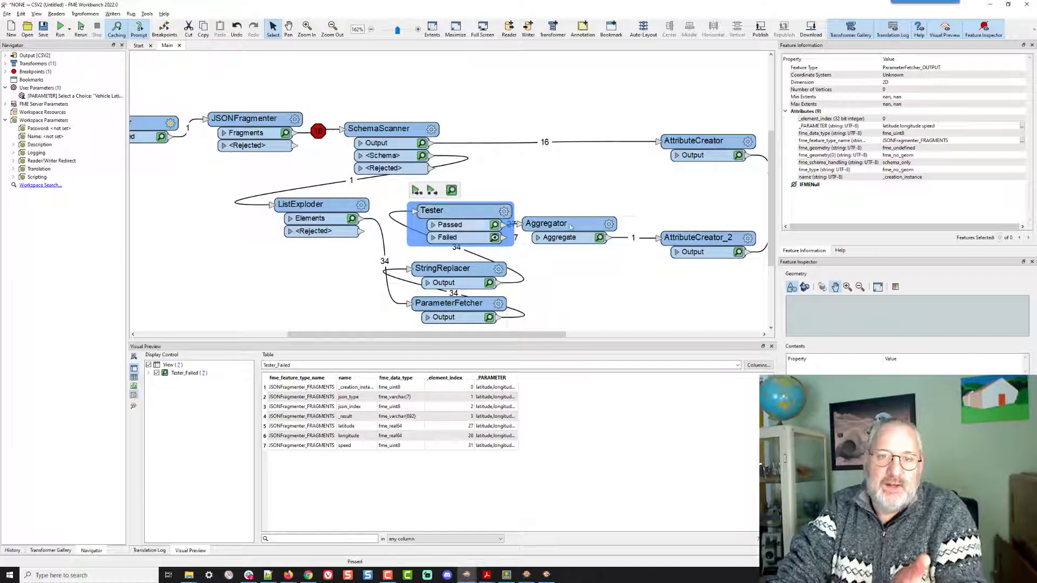
drag(570, 227, 590, 229)
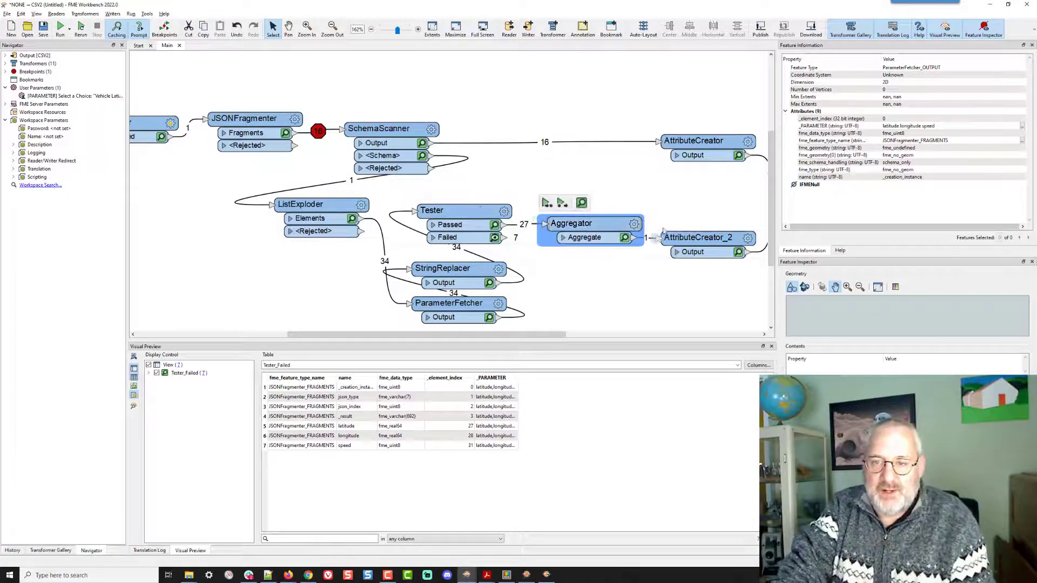
drag(673, 196, 505, 193)
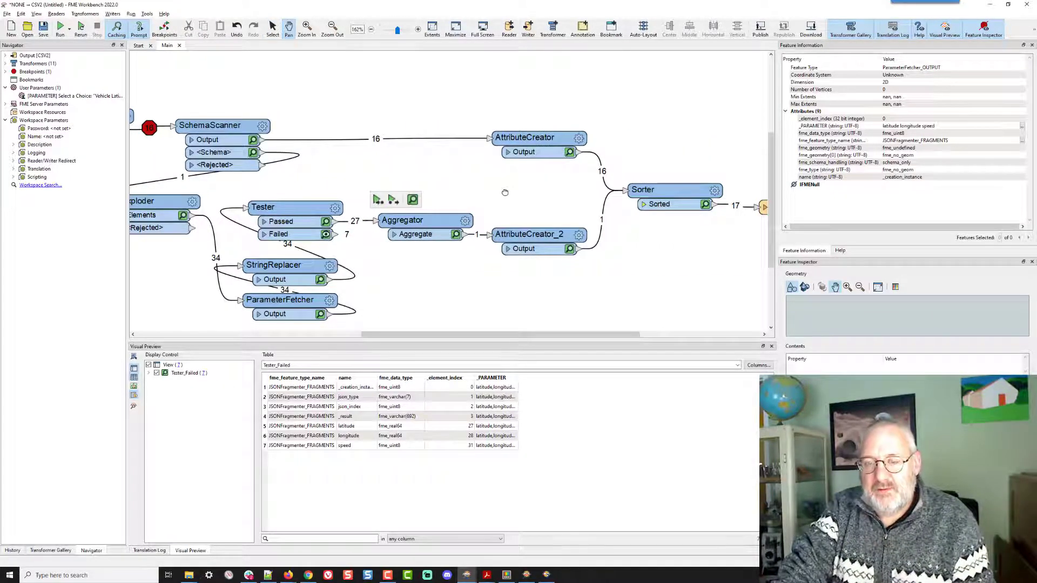
- Switch to the output CSV and examine the battery column headers in its first row
key(super+Tab)
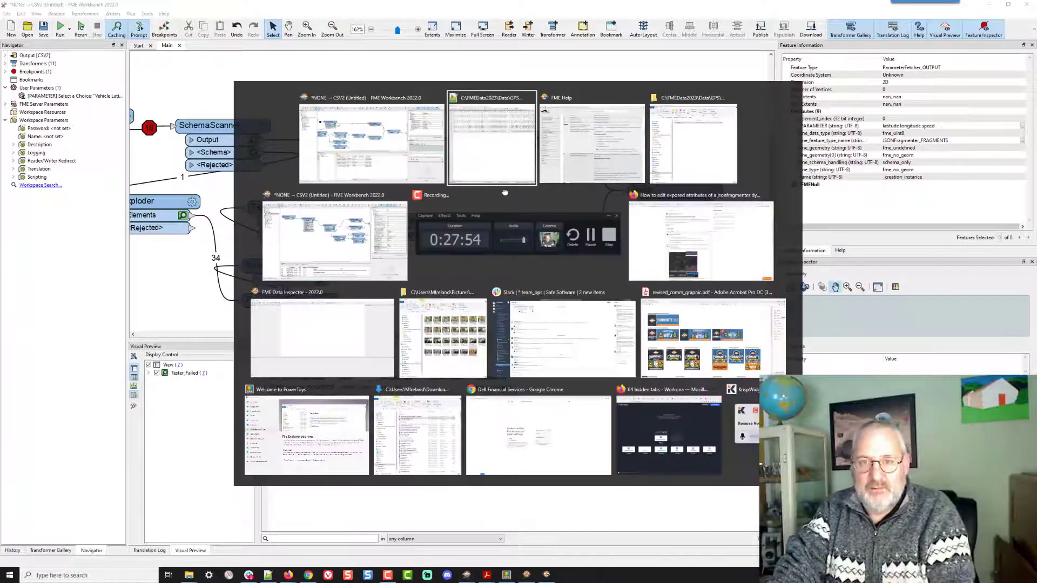
click(505, 192)
click(529, 319)
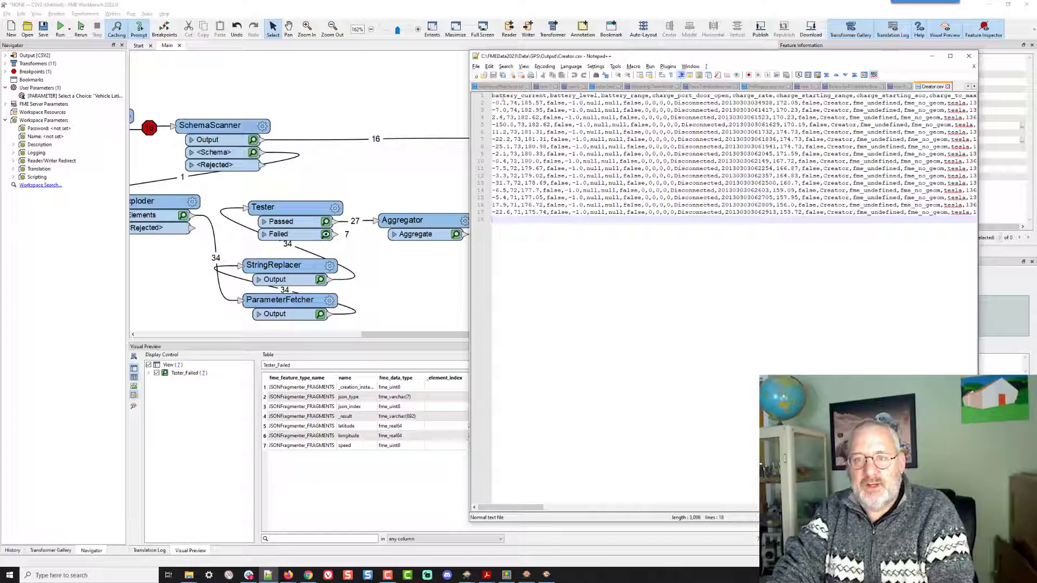
drag(492, 96, 649, 96)
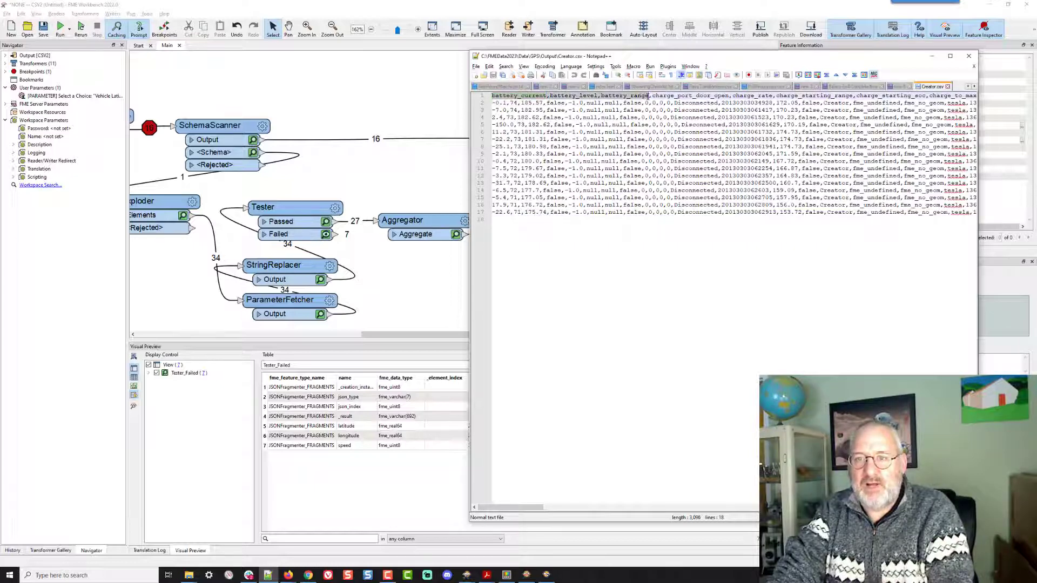
key(alt+Tab)
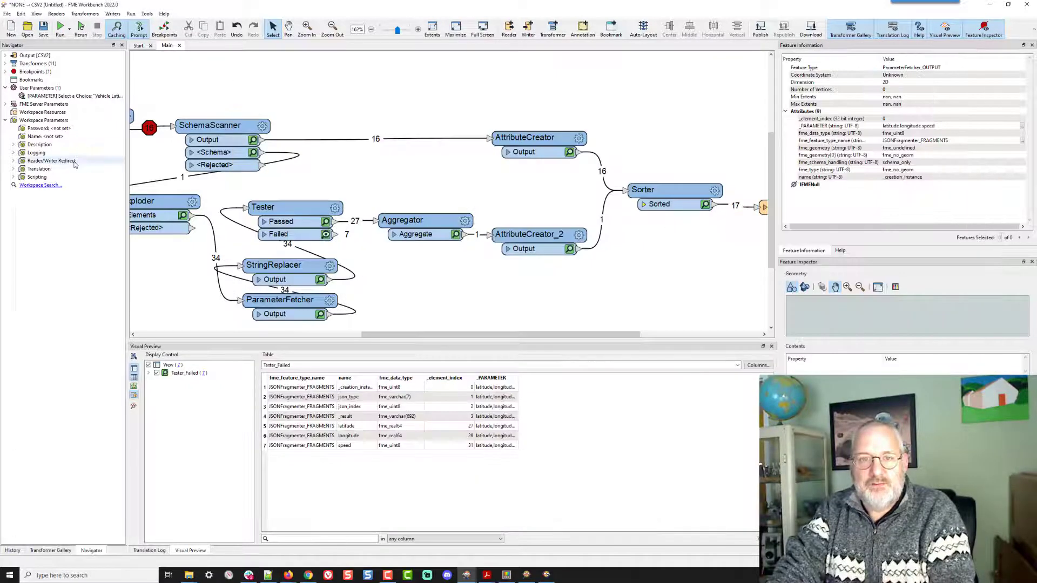
- Open the user parameter manager and add a Battery choice to the Select a Choice parameter
right_click(74, 96)
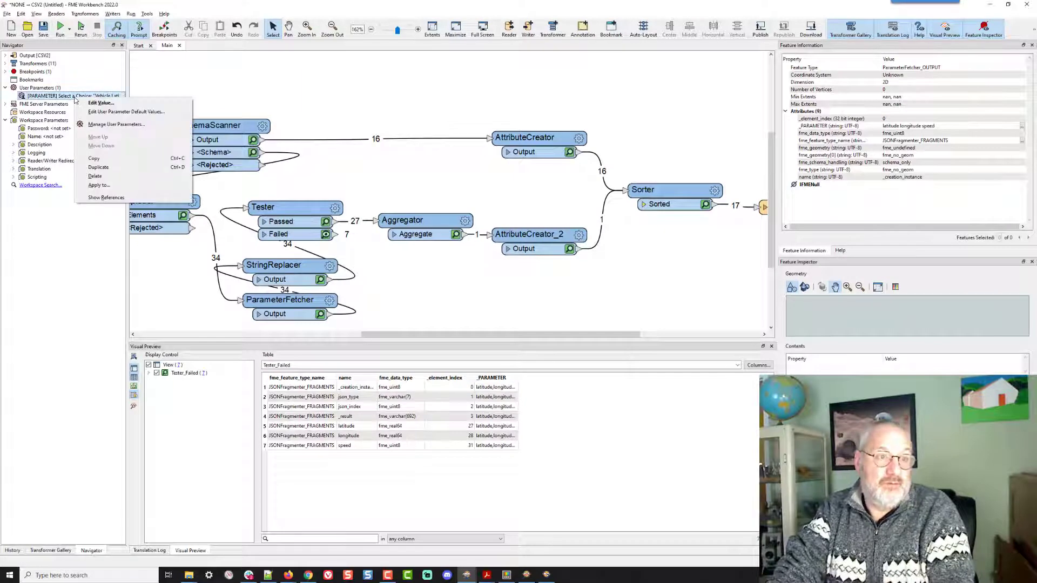
click(109, 128)
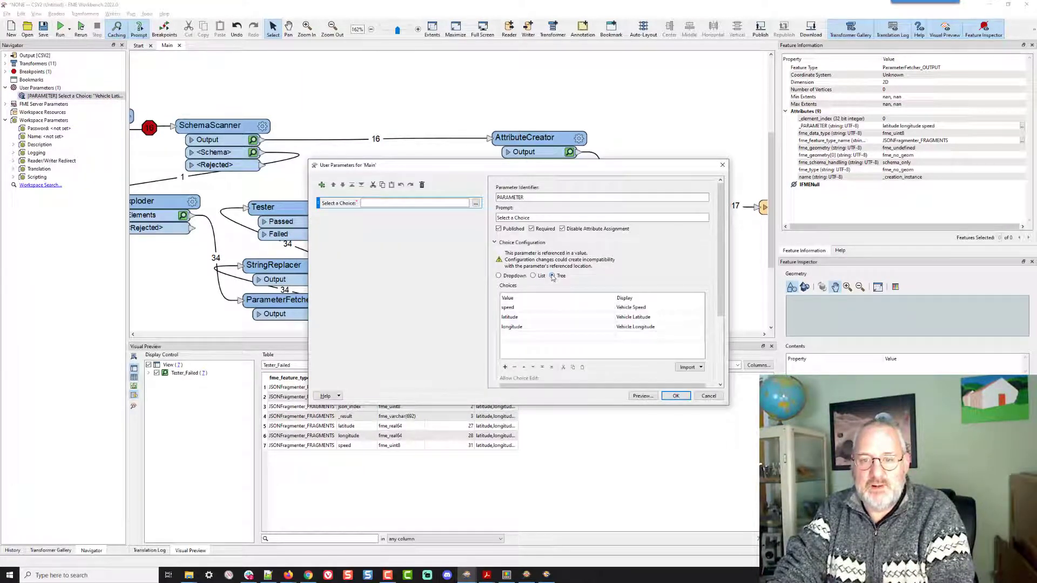
scroll(635, 268, down, 1)
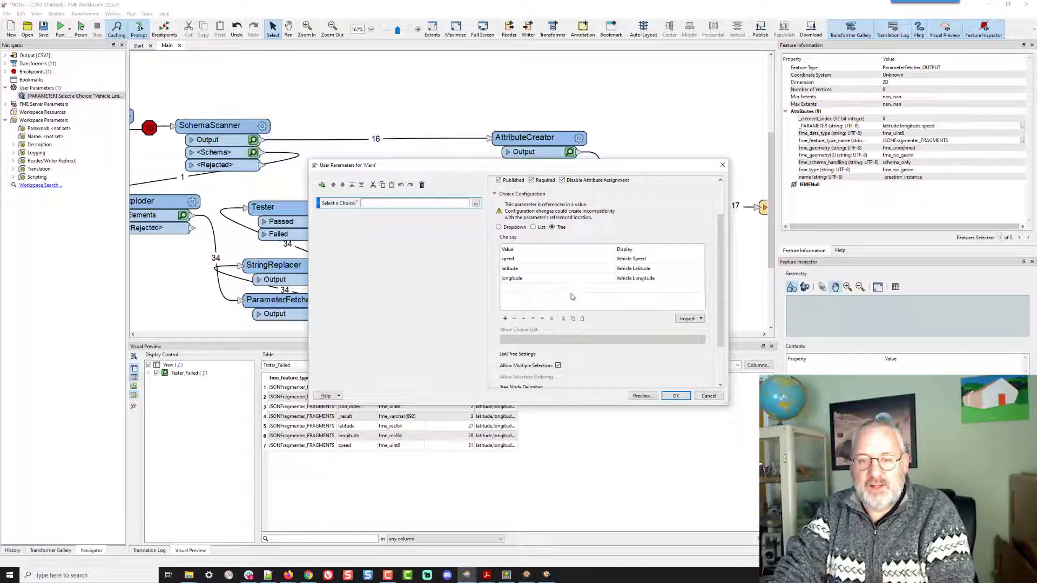
scroll(629, 316, down, 2)
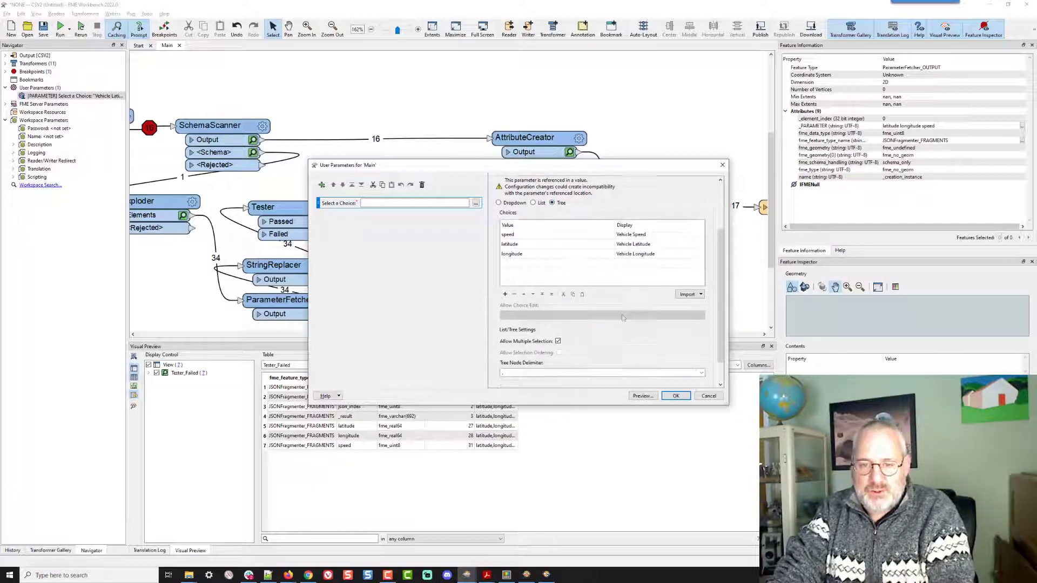
scroll(626, 317, up, 1)
scroll(624, 318, down, 1)
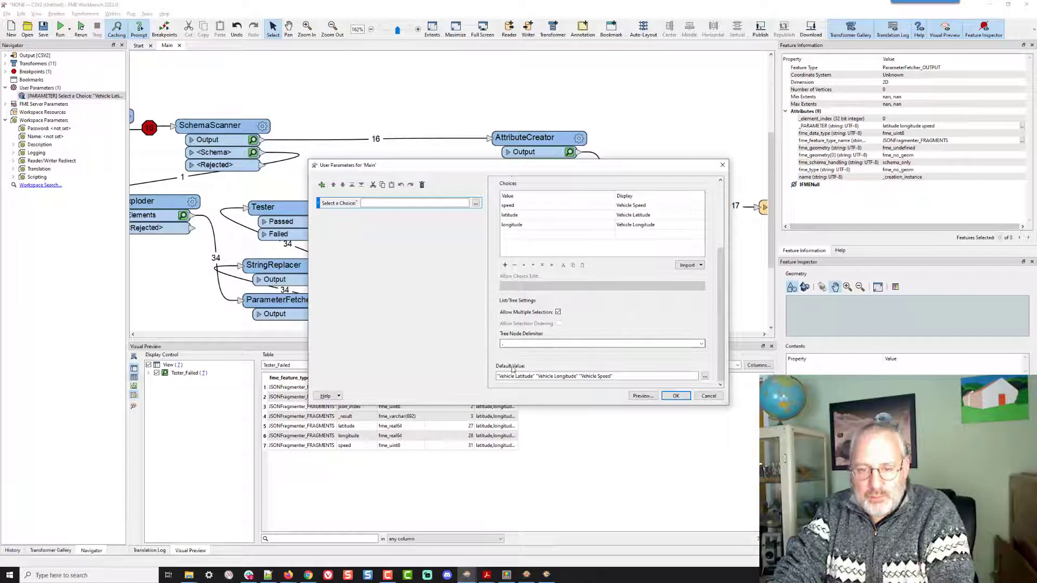
click(524, 238)
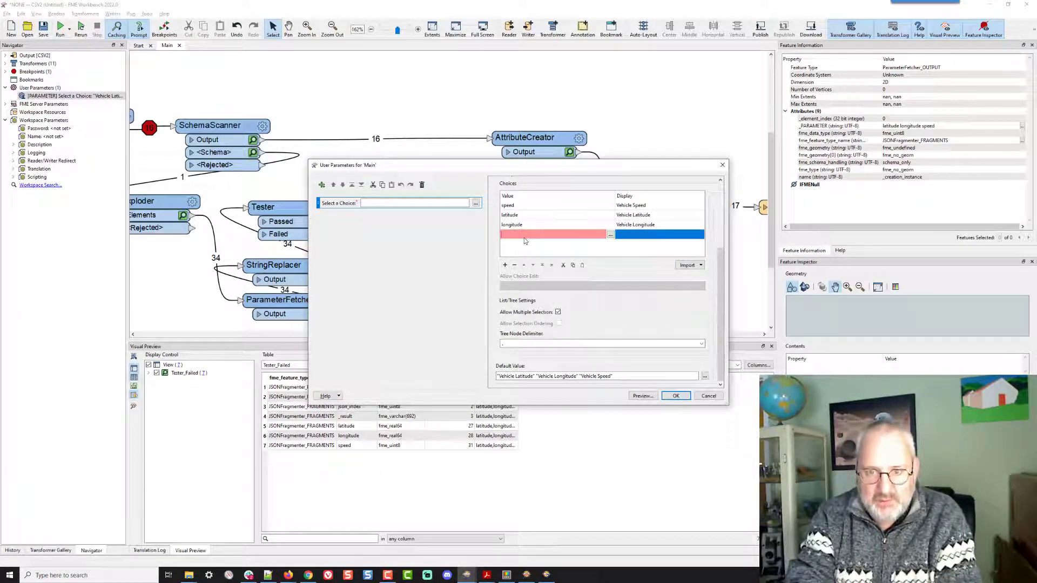
text(Batteryu)
key(BackSpace)
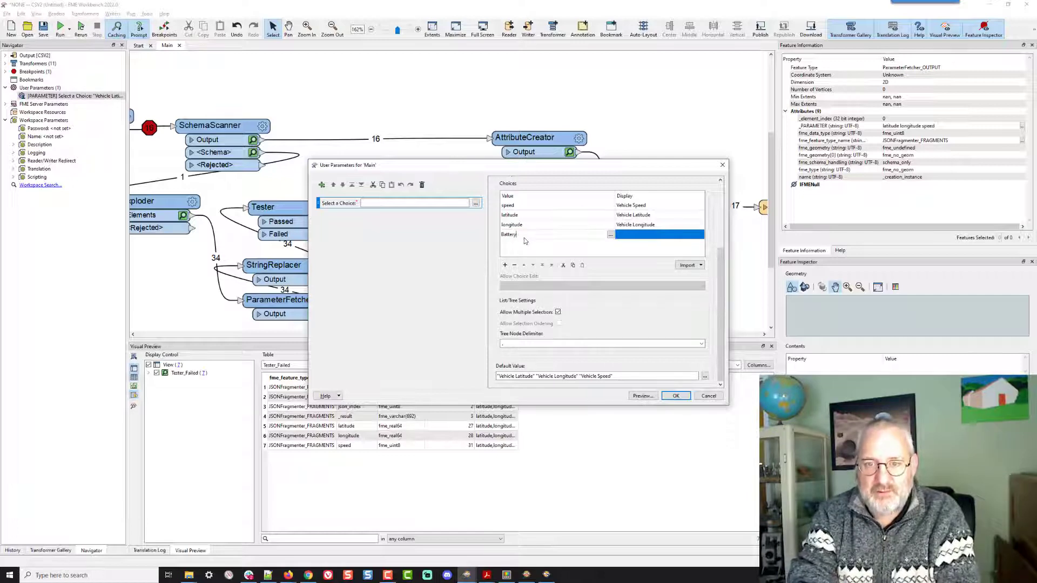
key(Tab)
key(Tab)
key(Return)
key(alt+Tab)
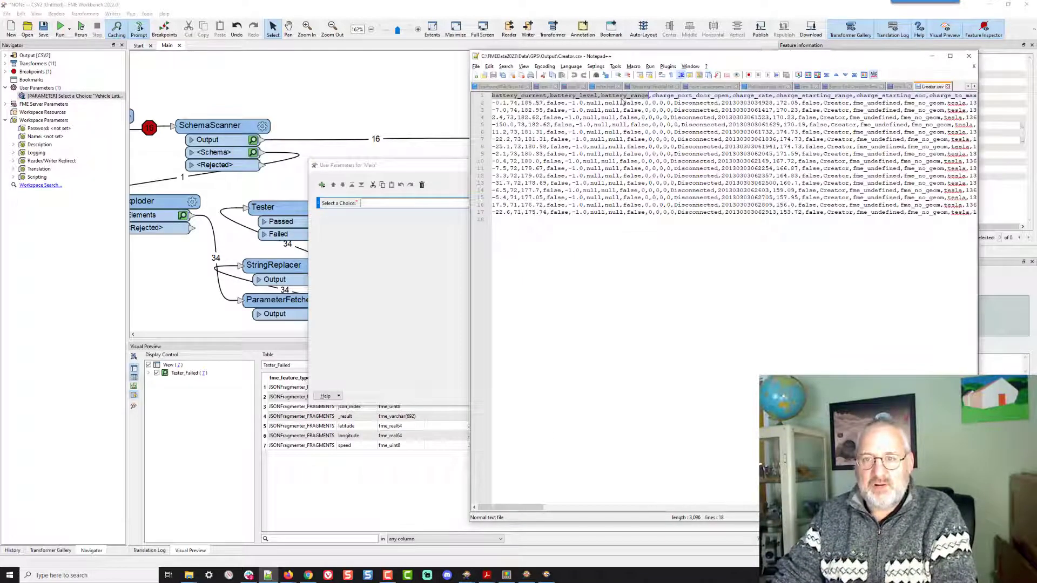
key(alt+Tab)
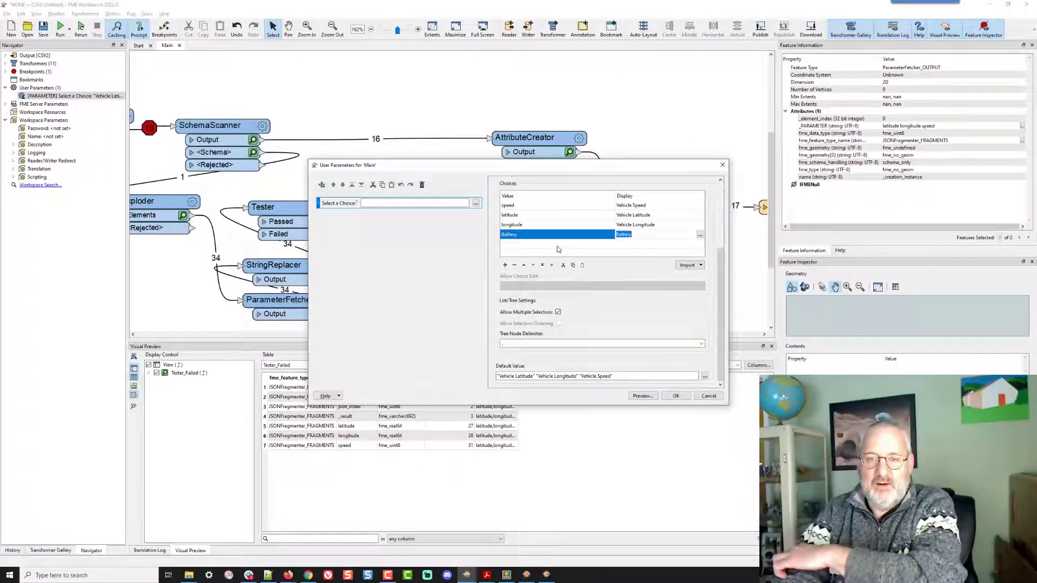
- Switch the Select a Choice parameter's configuration to List and remove the Battery choice
scroll(558, 249, up, 2)
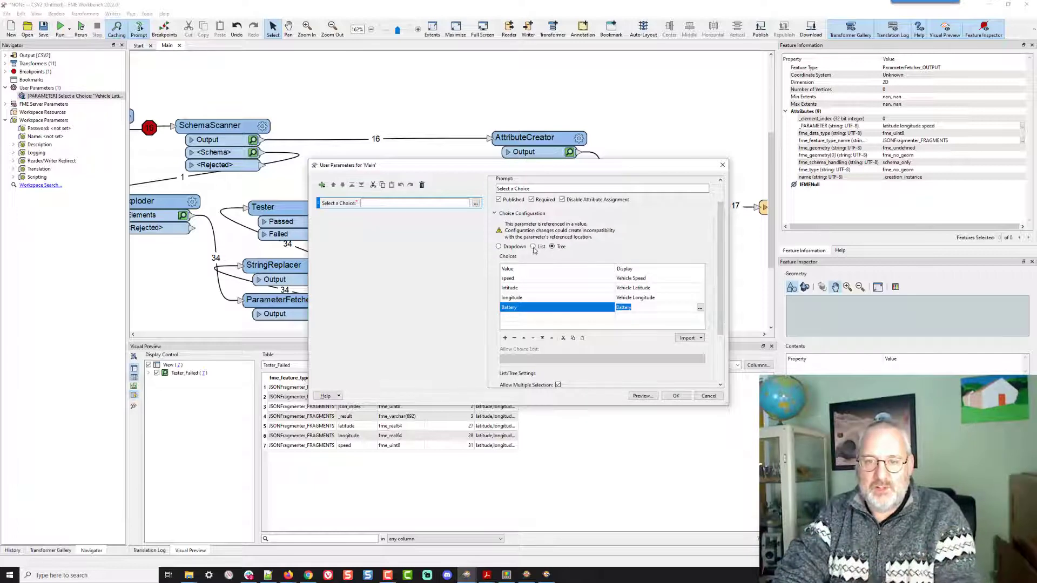
key(Return)
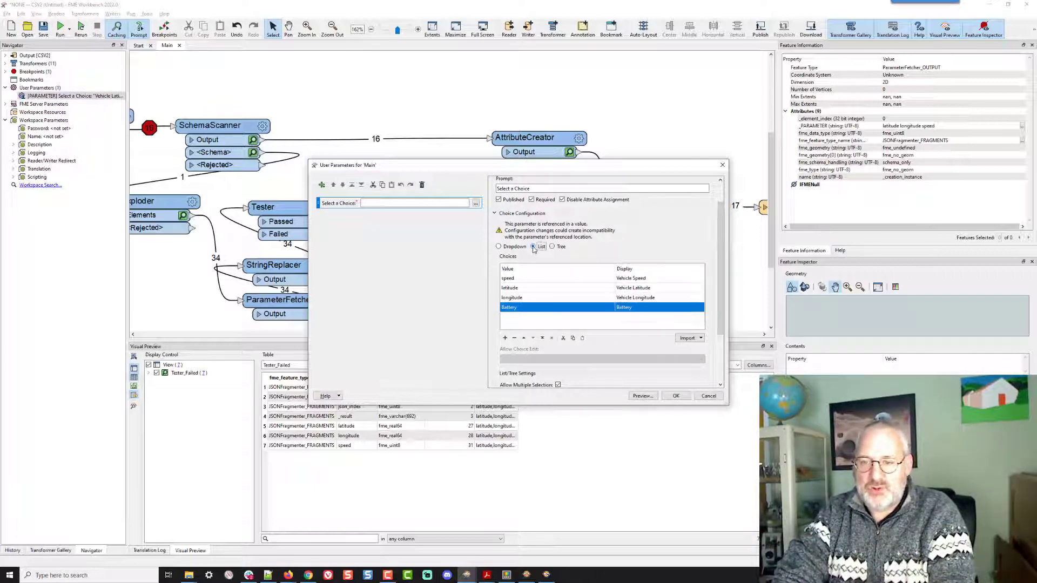
click(514, 338)
- Switch to the FME Help window and search the help for user parameter tree
key(alt+Tab)
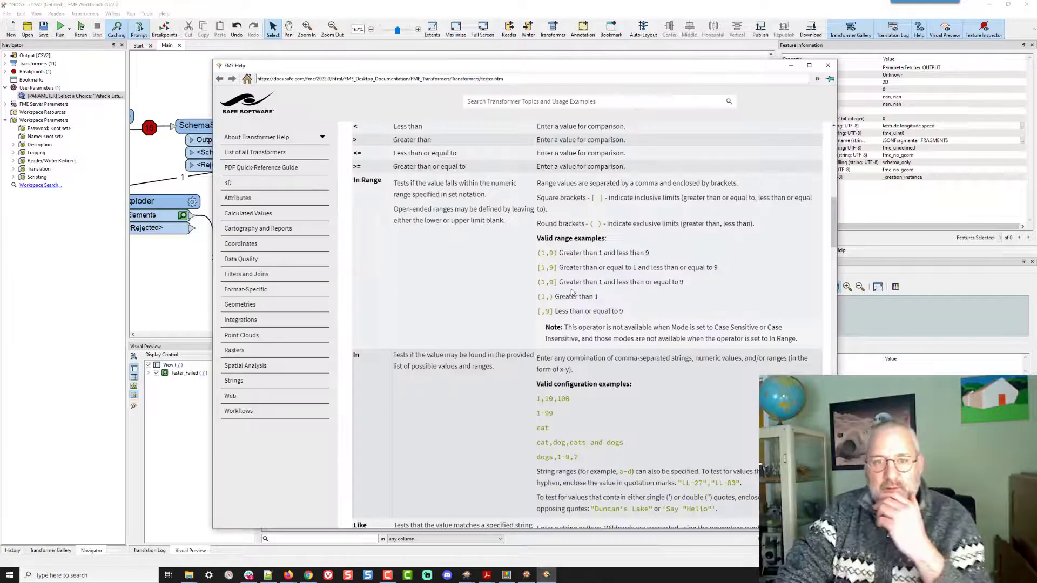
scroll(572, 292, down, 3)
scroll(572, 292, up, 4)
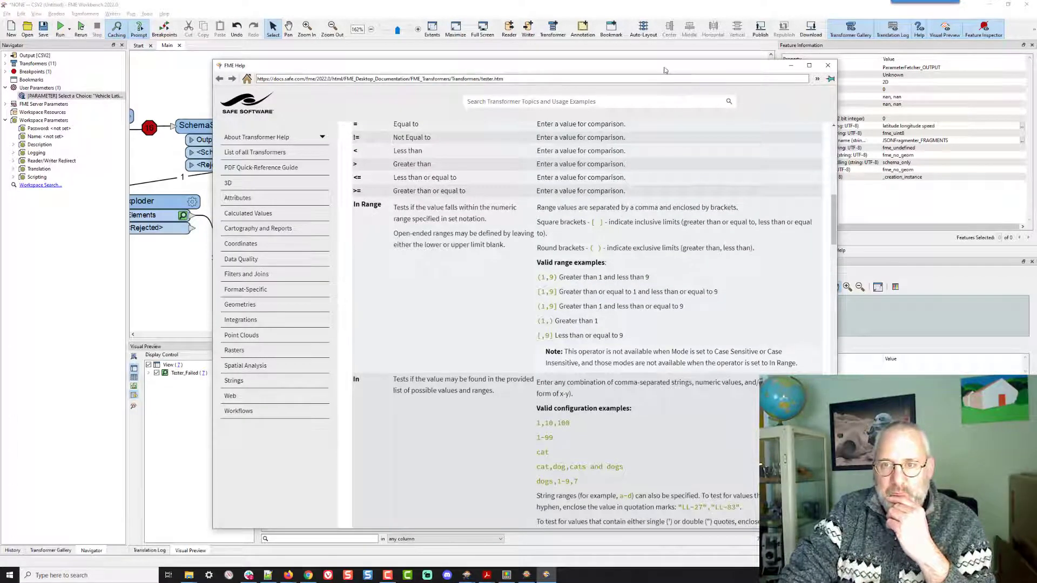
drag(659, 70, 600, 329)
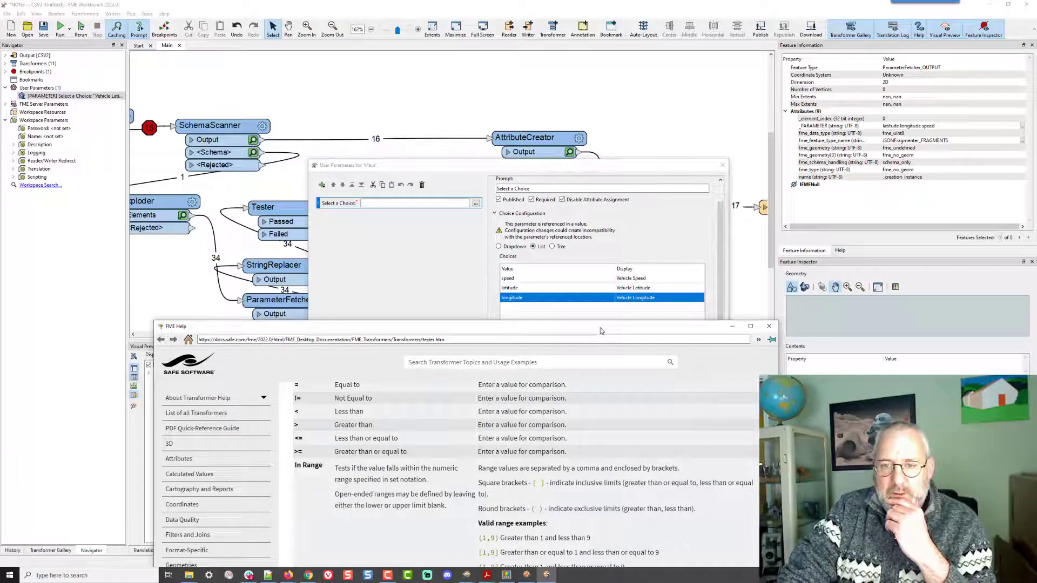
drag(601, 330, 606, 76)
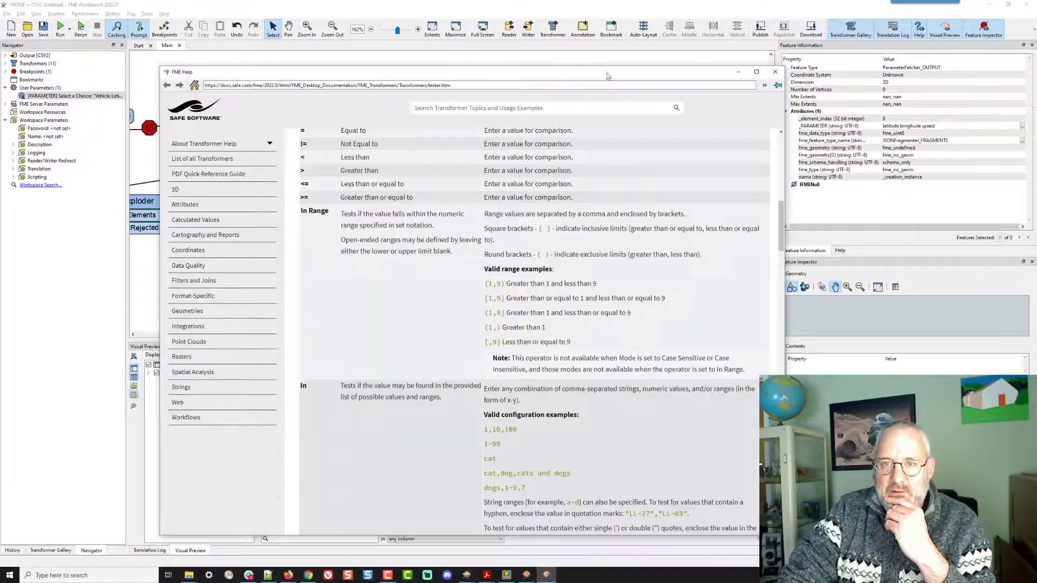
click(478, 108)
text(a)
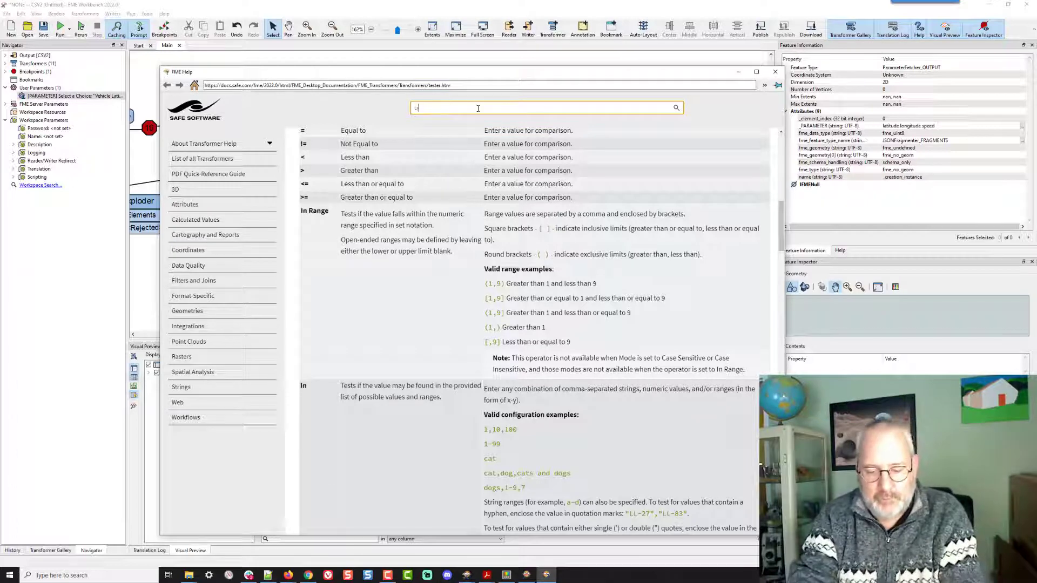
text(ser param)
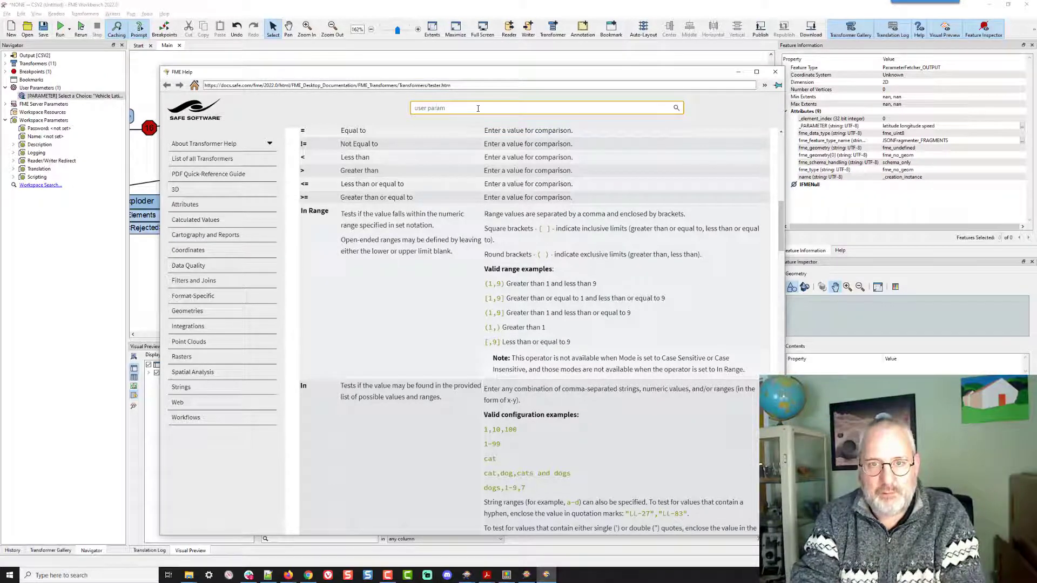
text(eter tree)
key(Return)
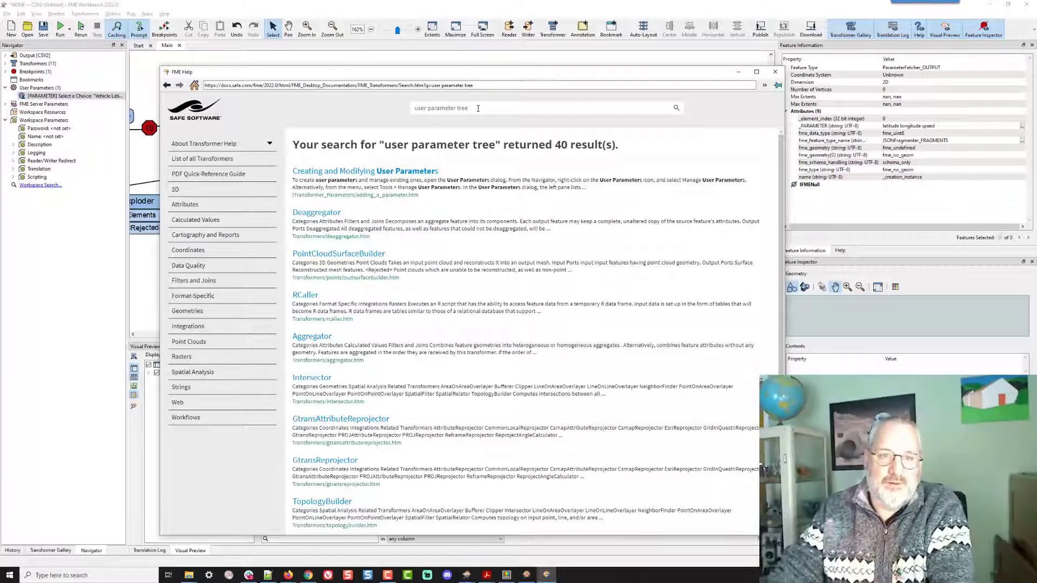
- Open the Creating and Modifying User Parameters topic and read its Choice configuration section
click(351, 171)
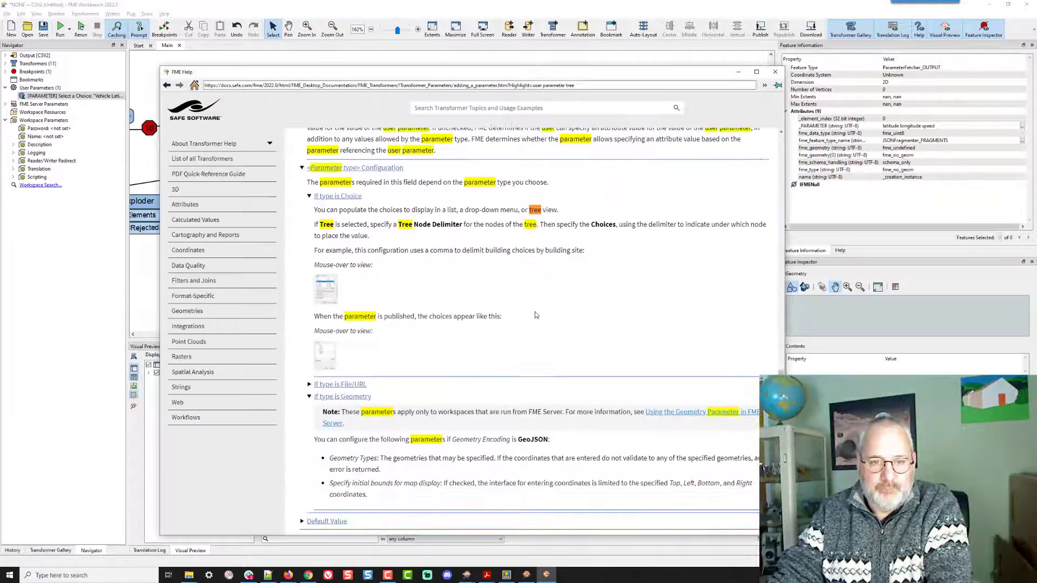
scroll(536, 315, up, 3)
scroll(536, 316, up, 1)
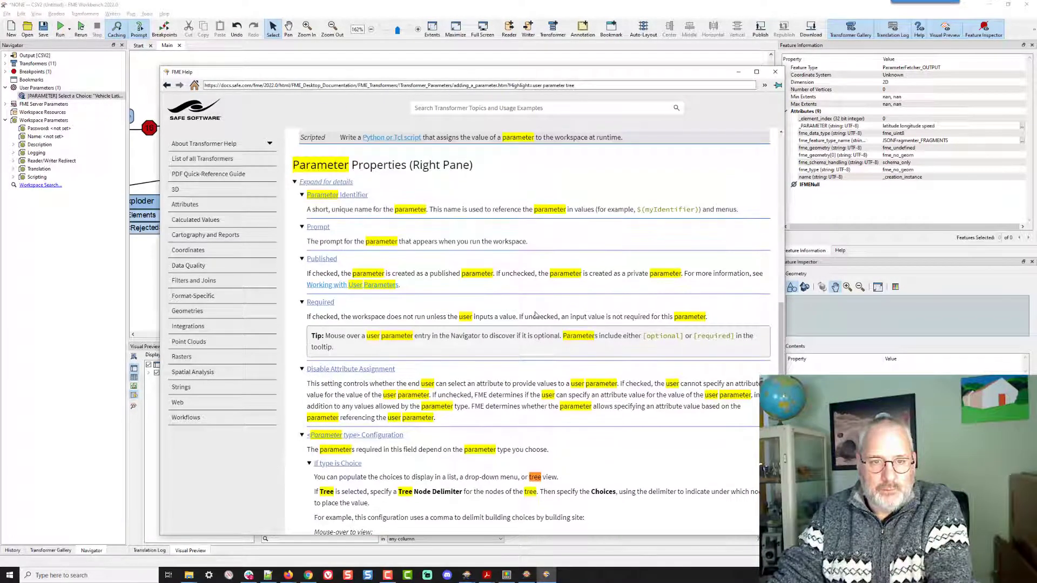
scroll(536, 316, down, 3)
scroll(536, 315, down, 2)
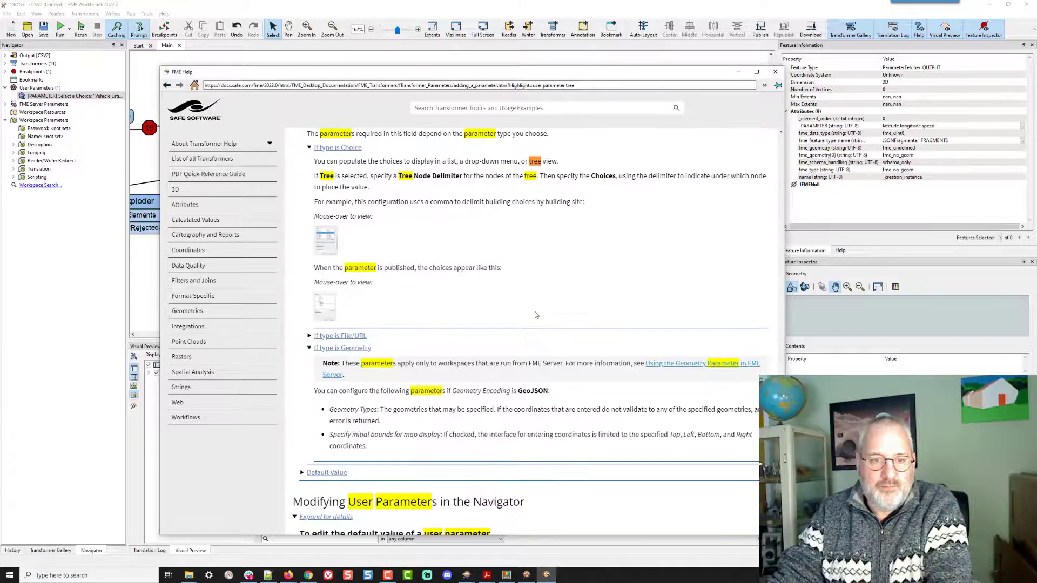
scroll(536, 316, down, 1)
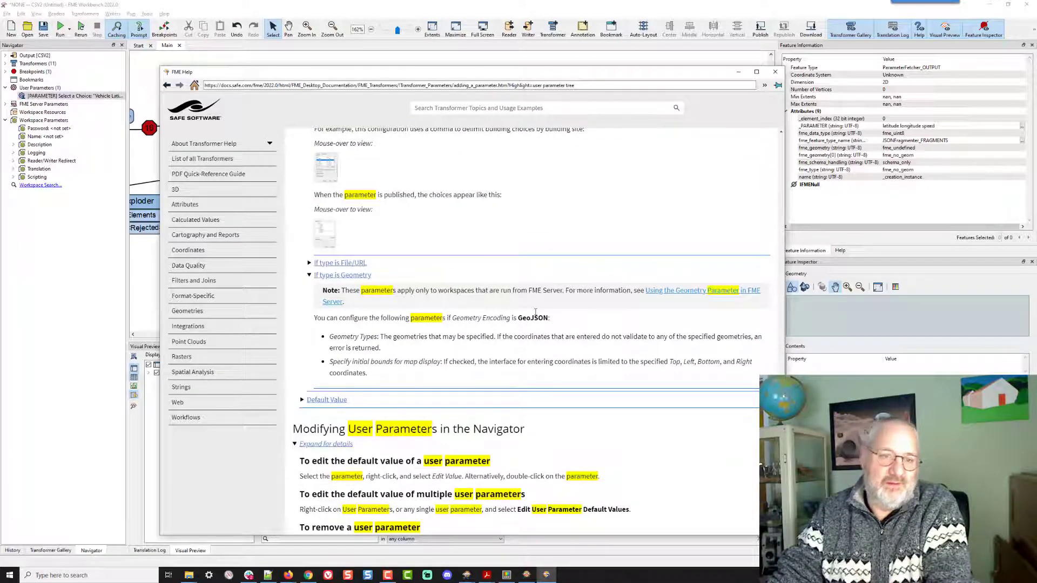
- Read the help's Choice configuration section, including the tree delimiter description and example previews, then close the help
scroll(537, 313, down, 1)
scroll(536, 313, down, 1)
scroll(536, 313, up, 1)
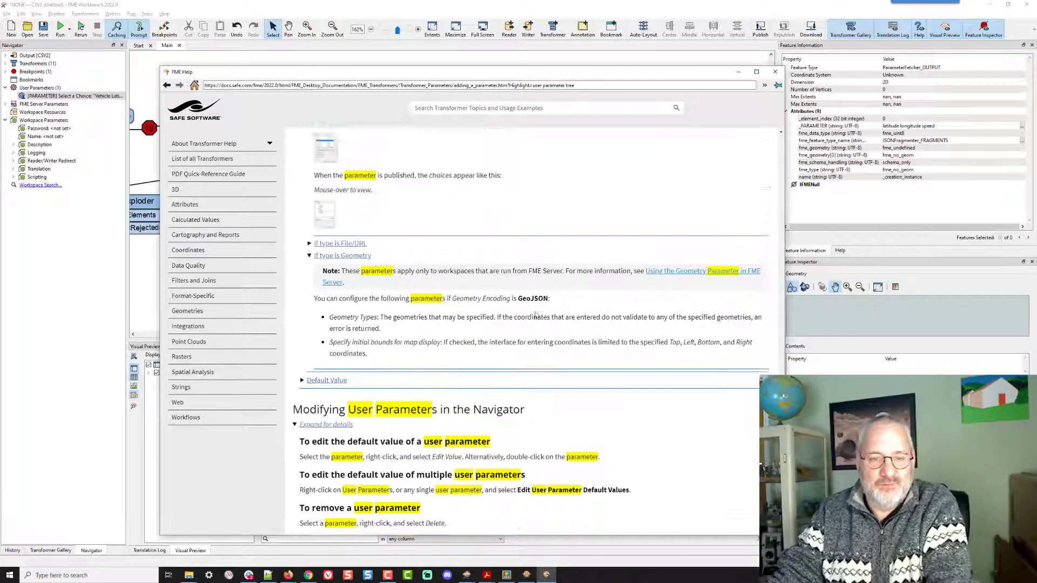
scroll(536, 315, up, 10)
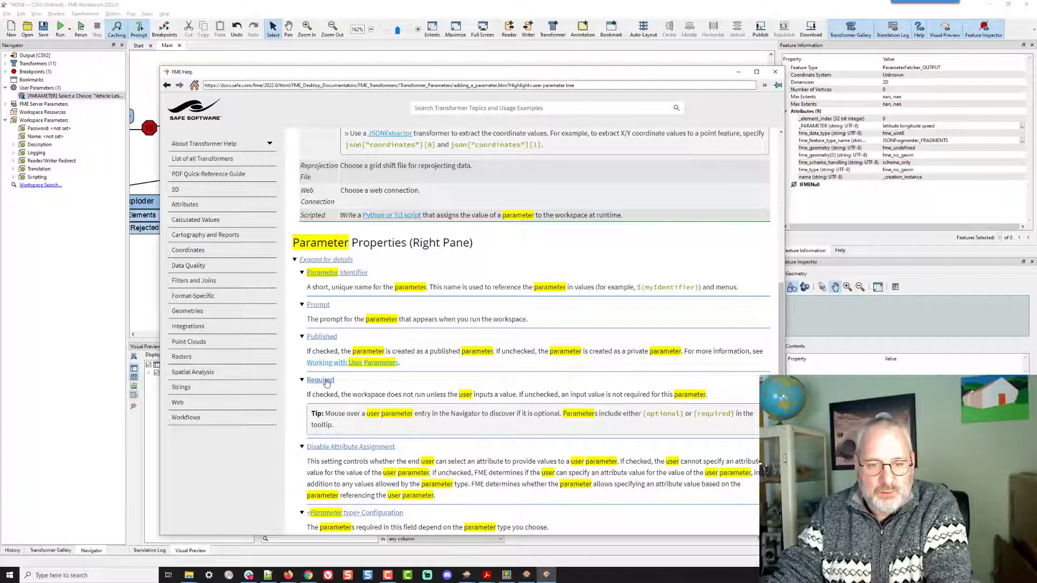
scroll(326, 383, down, 3)
scroll(326, 383, down, 2)
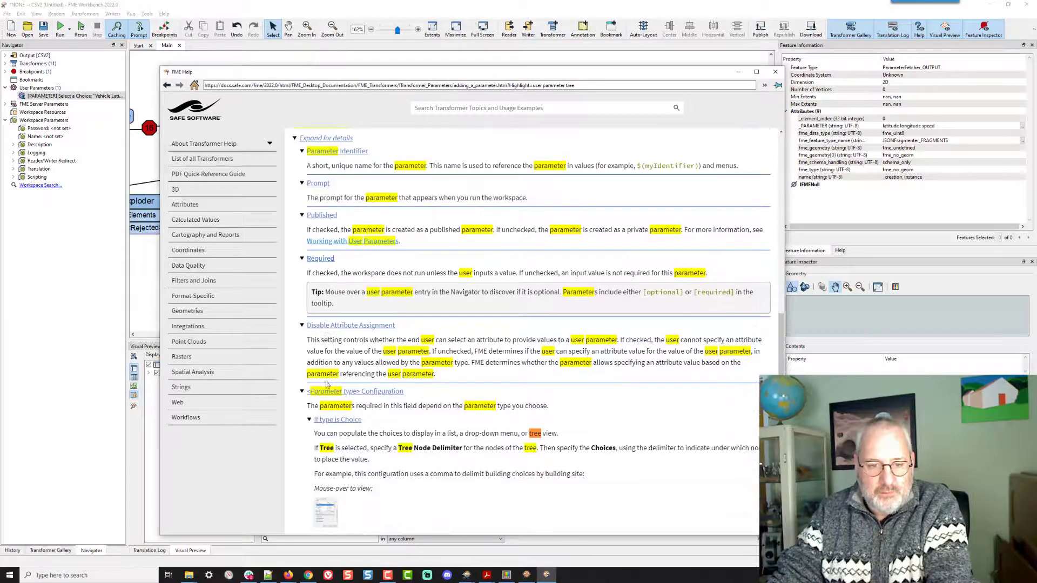
click(372, 393)
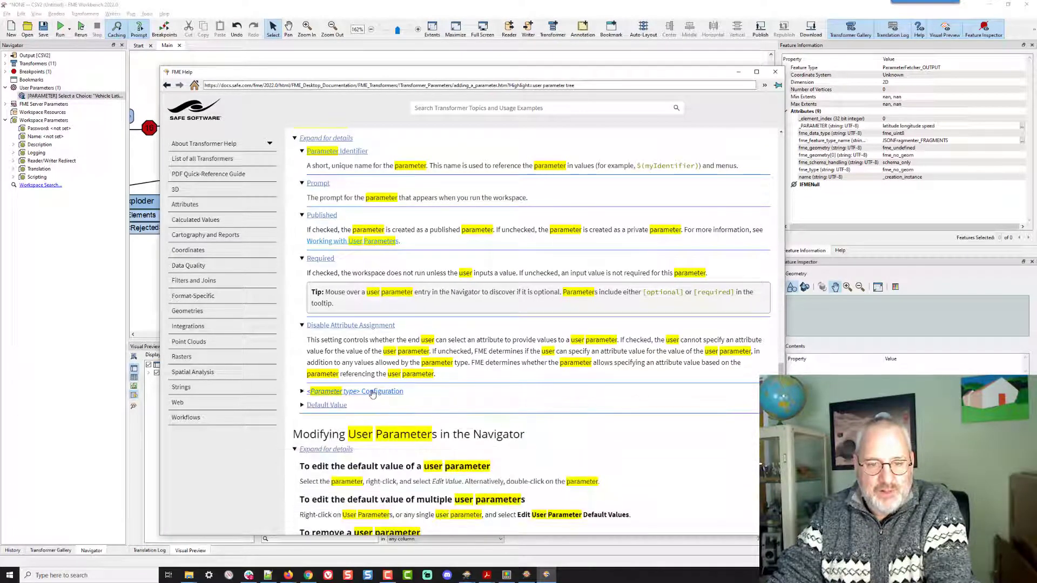
click(374, 392)
scroll(484, 364, down, 7)
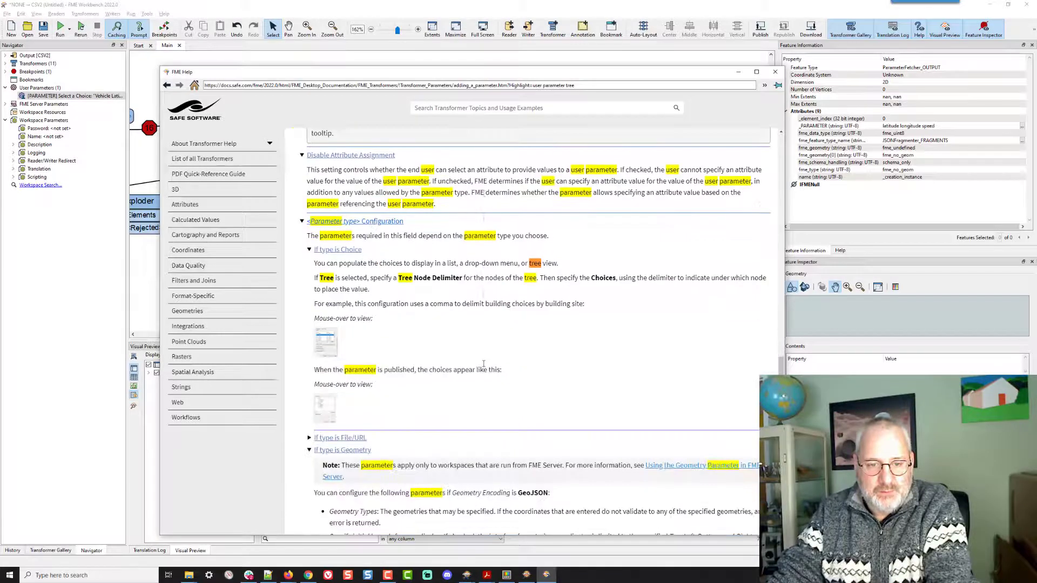
click(339, 250)
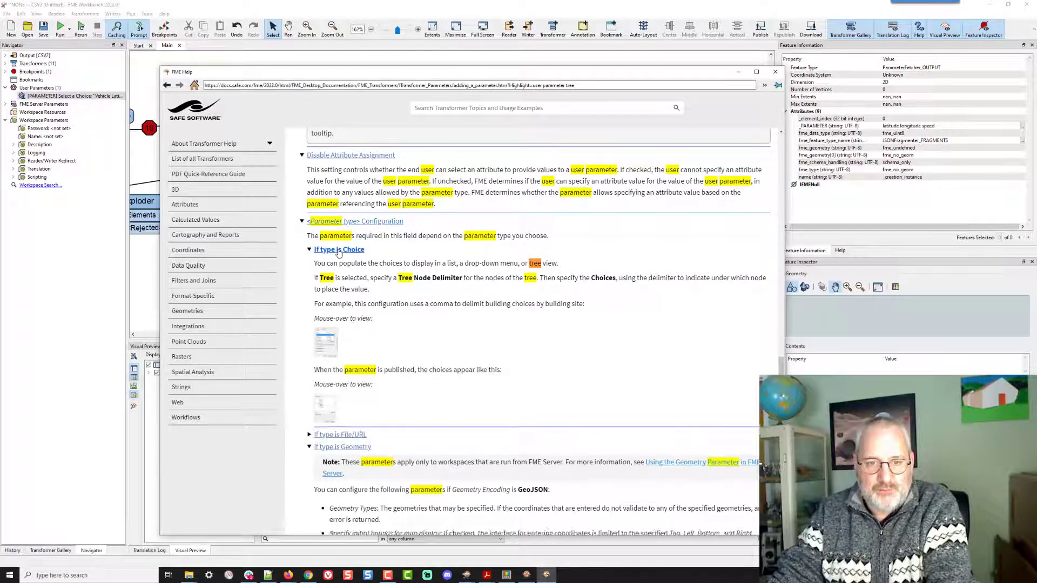
click(339, 251)
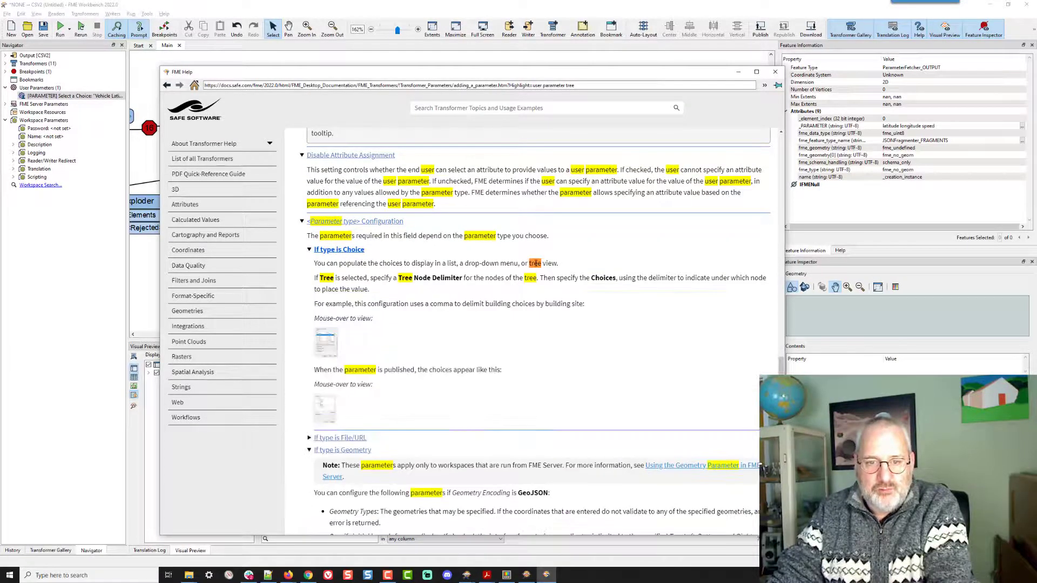
drag(398, 277, 464, 277)
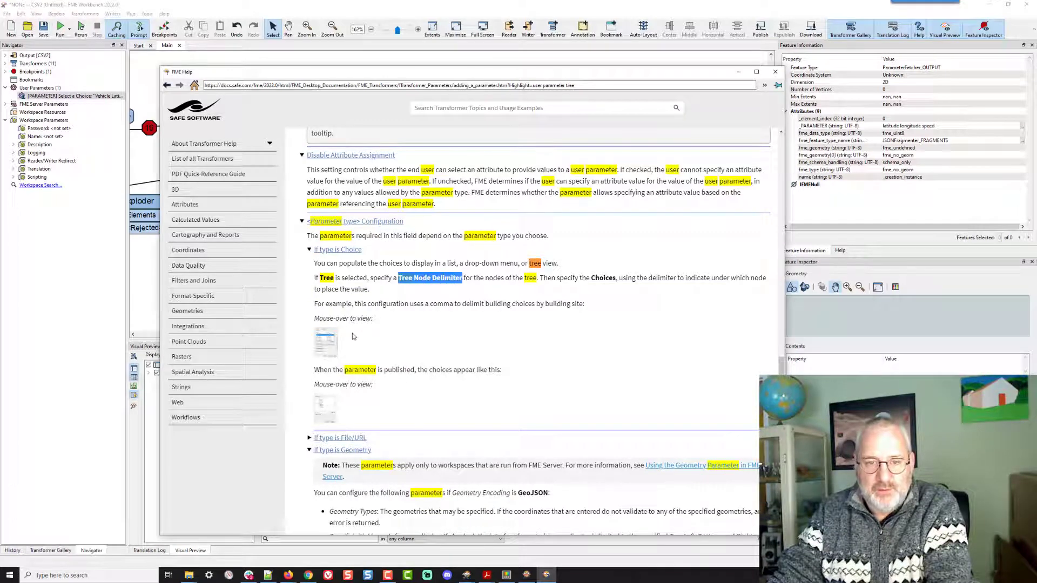
mouse_move(328, 340)
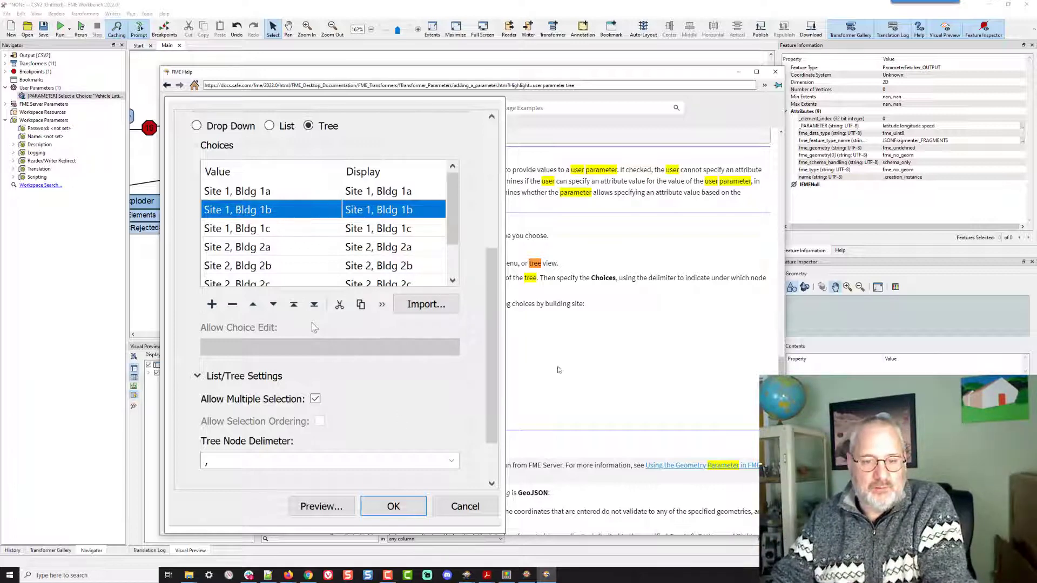
click(559, 358)
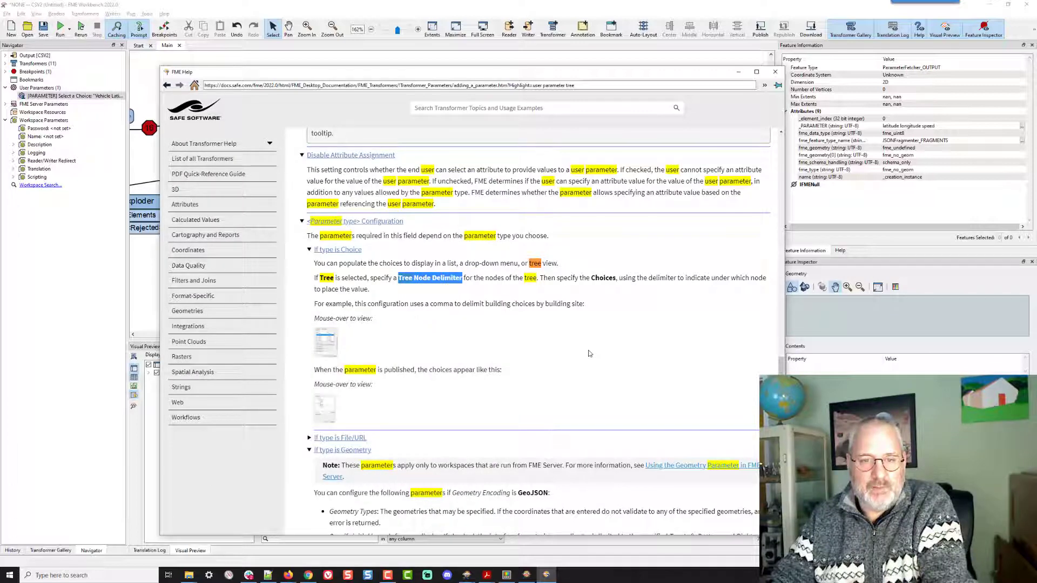
mouse_move(331, 416)
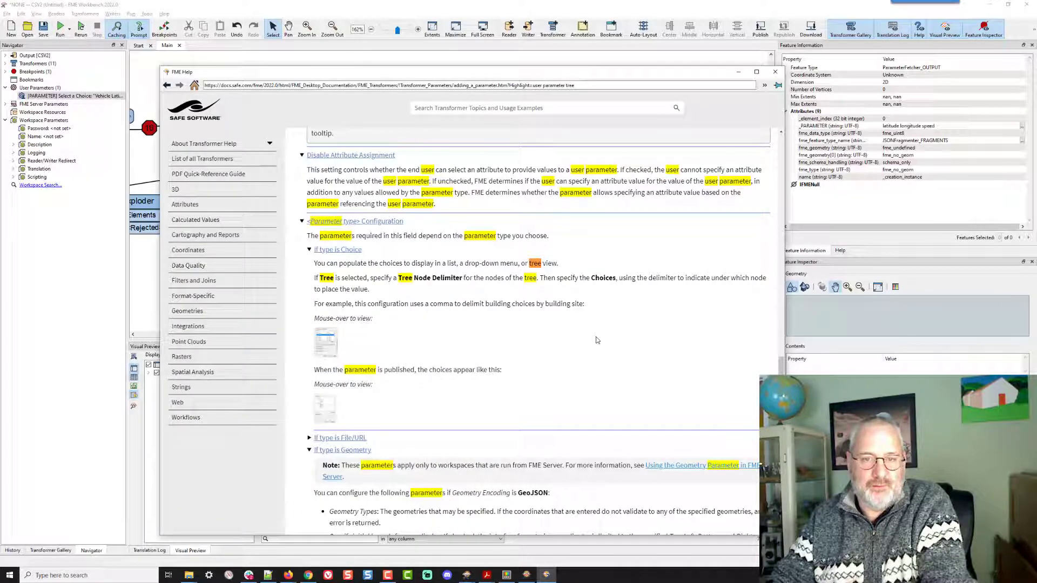
click(749, 5)
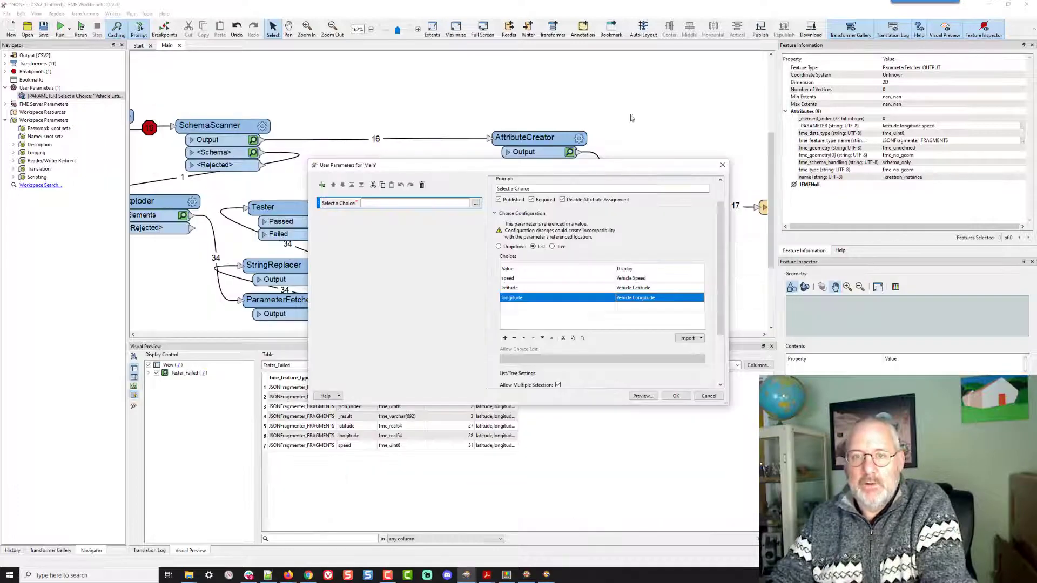
- Close the user parameters dialog and remove all breakpoints from the workspace
click(674, 396)
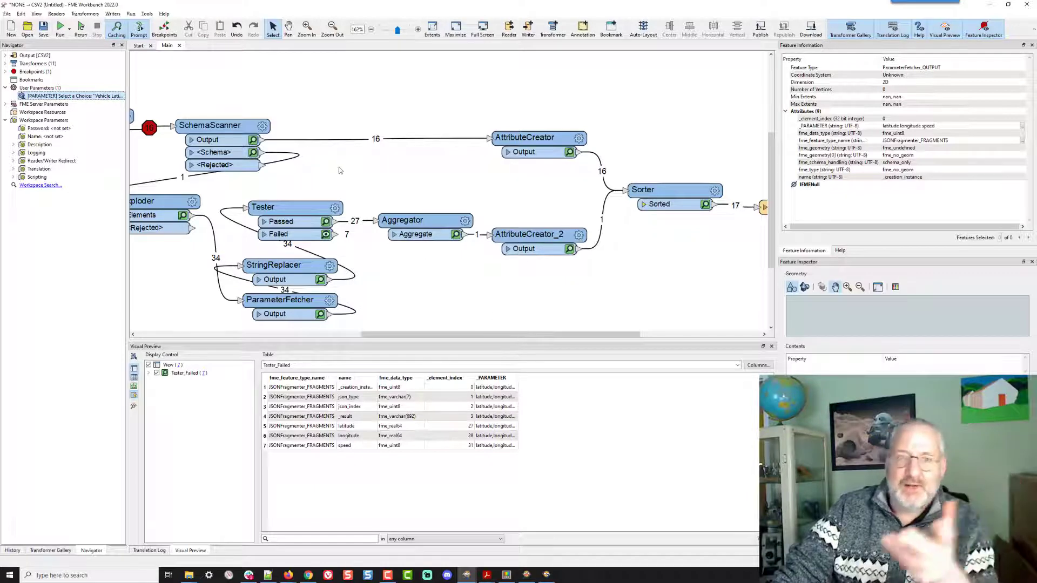
right_click(148, 126)
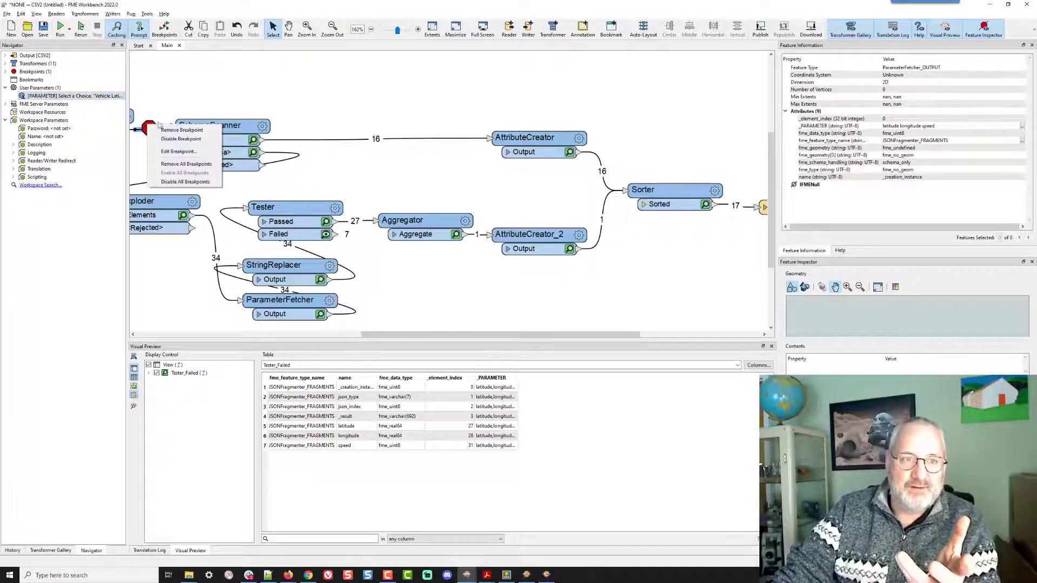
click(186, 164)
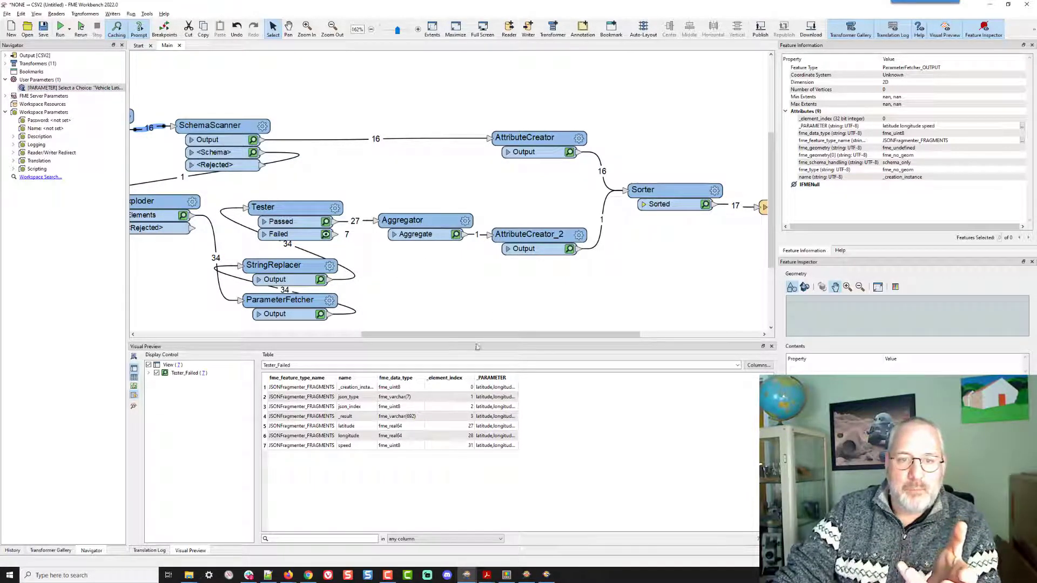
- Open the JSONFragmenter's parameters to review them and close without changes
drag(472, 335, 588, 336)
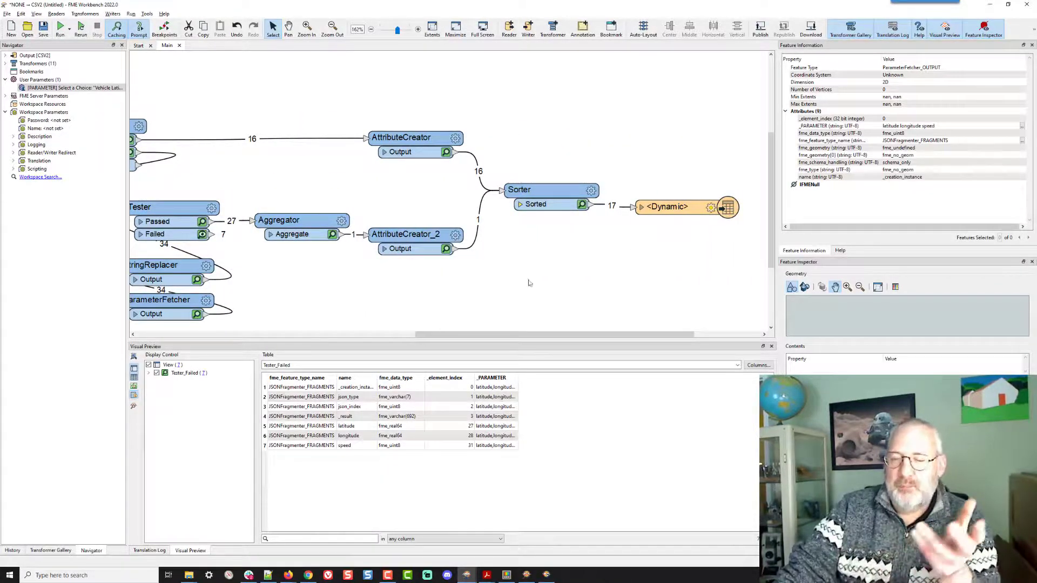
drag(527, 335, 377, 341)
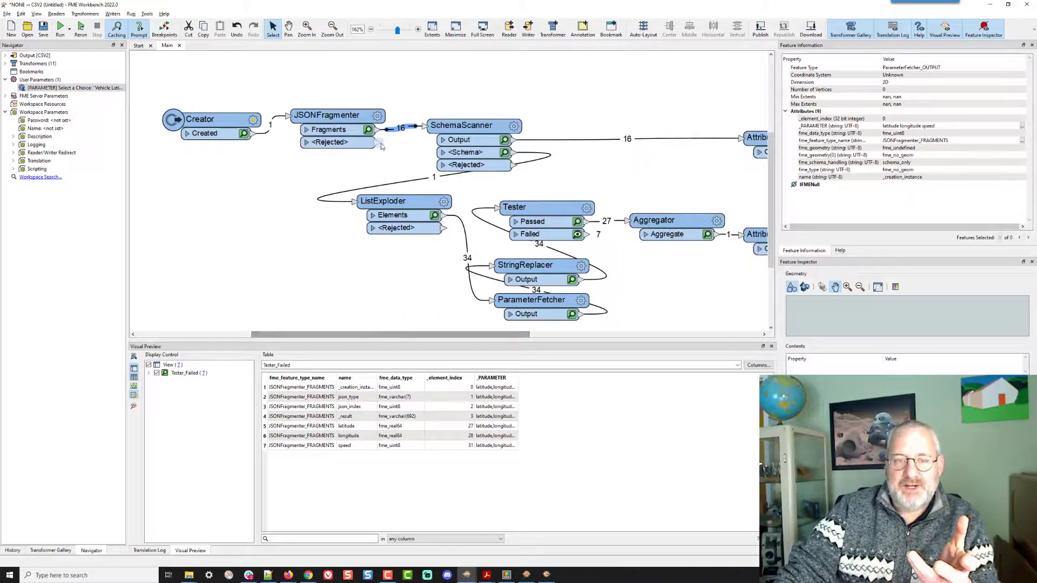
click(377, 119)
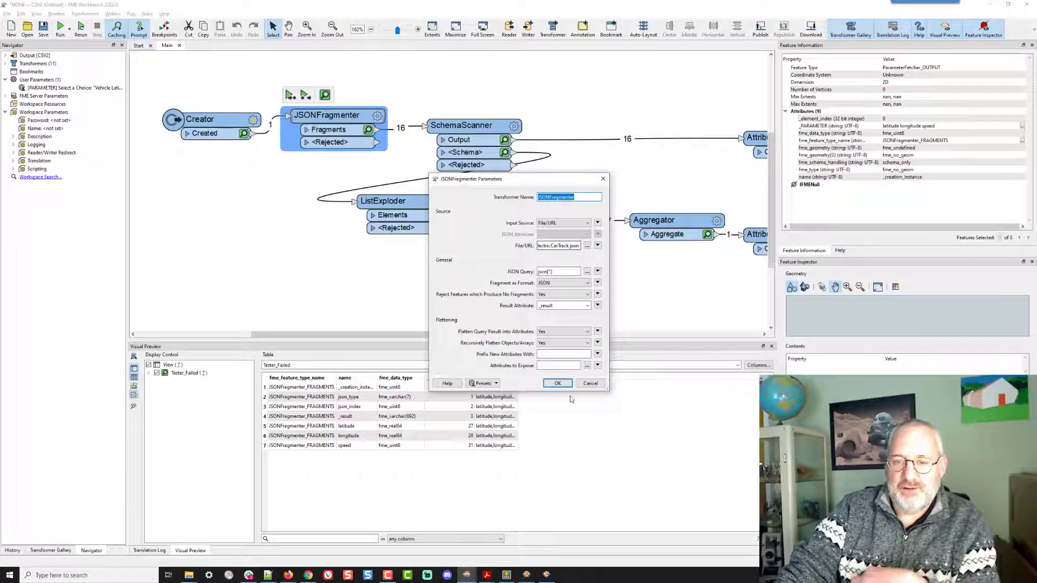
click(558, 383)
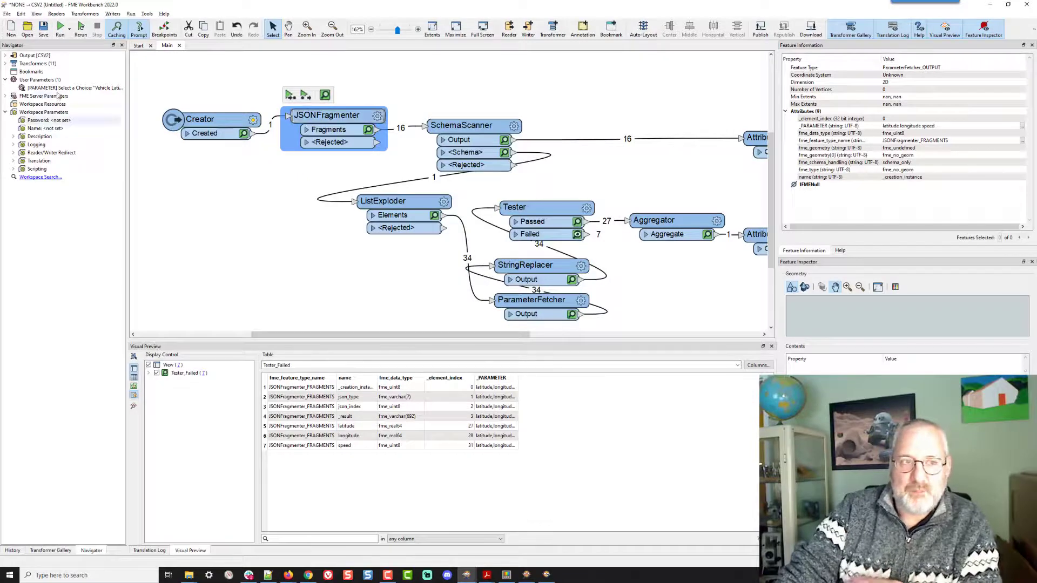
- Open the user parameter manager and review the Select a Choice parameter's choice configuration
right_click(70, 88)
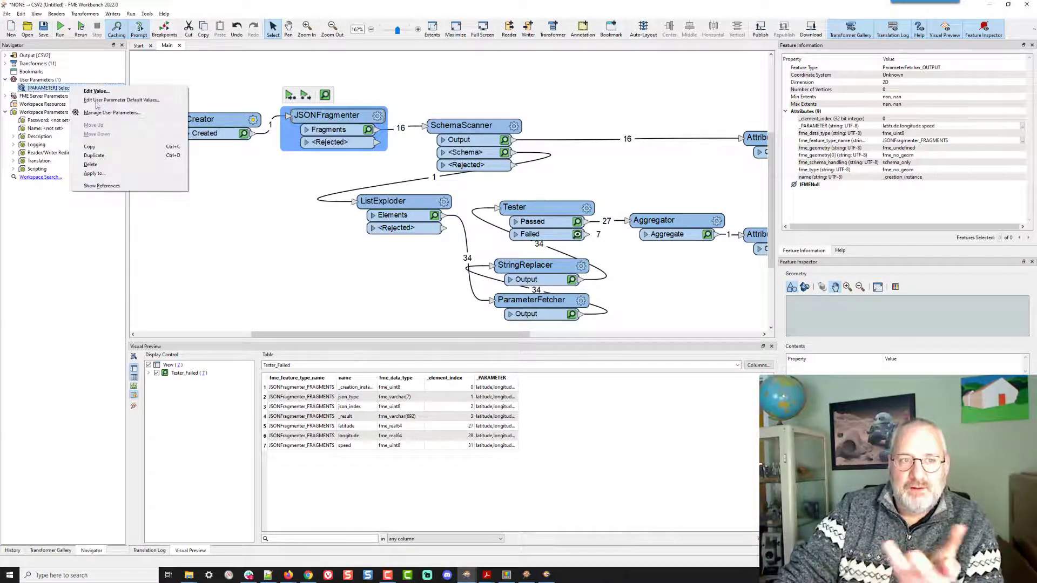
click(97, 101)
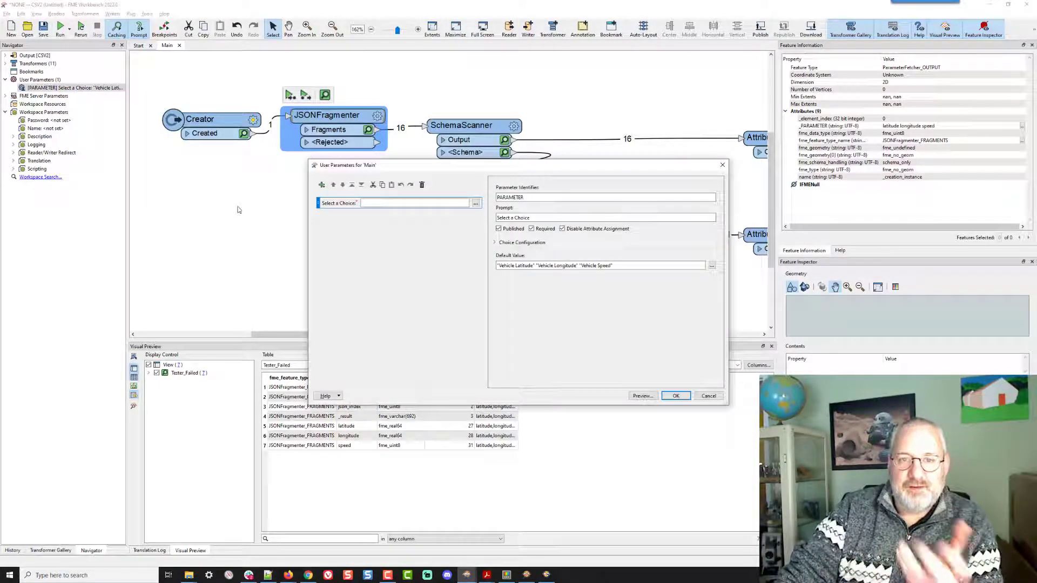
click(522, 244)
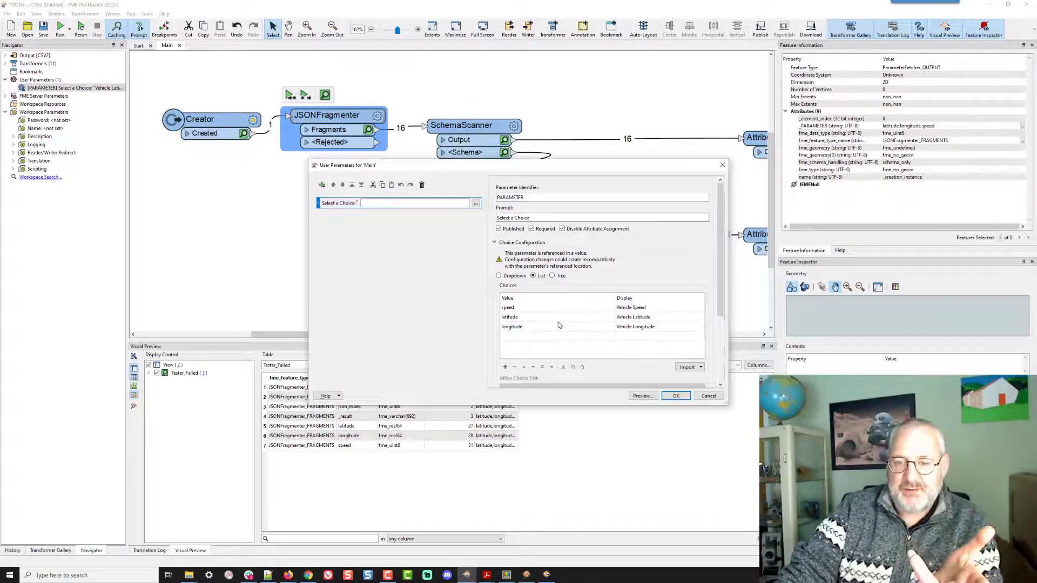
scroll(558, 322, down, 4)
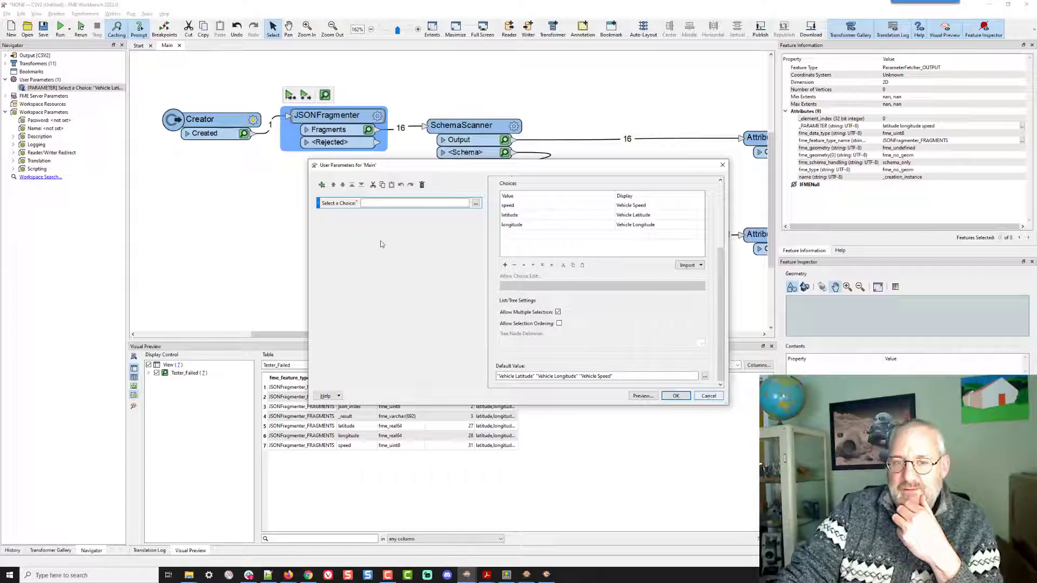
- Insert a Scripted parameter and write the script line Ping the HTTP for a JSON
click(322, 186)
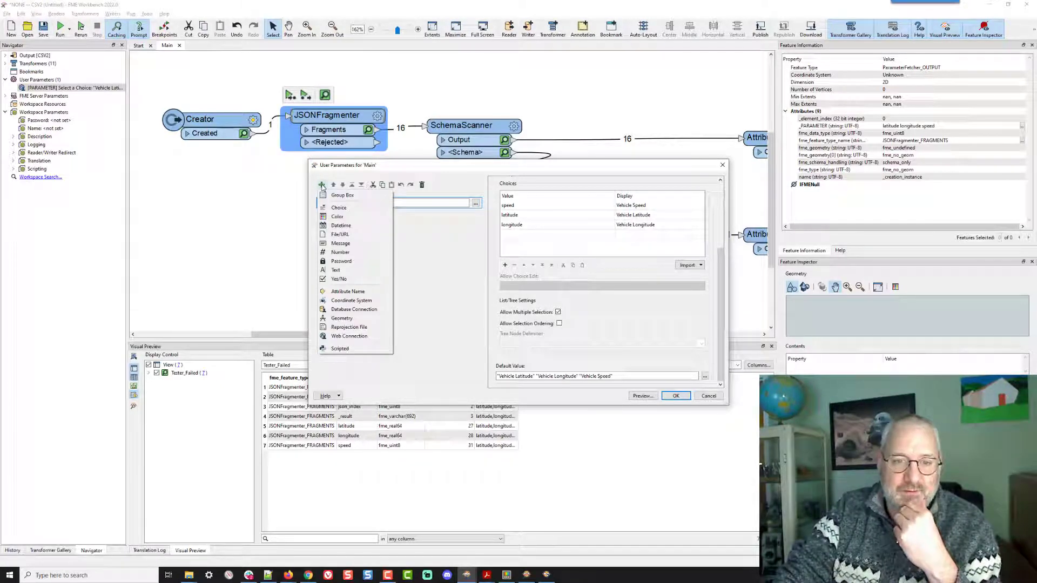
click(352, 349)
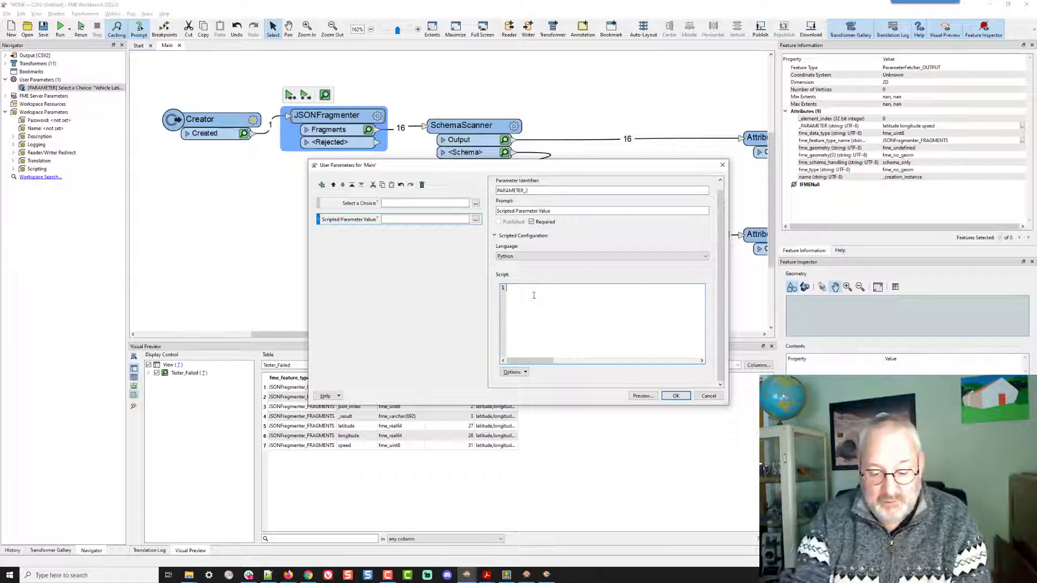
text(Ping the HT)
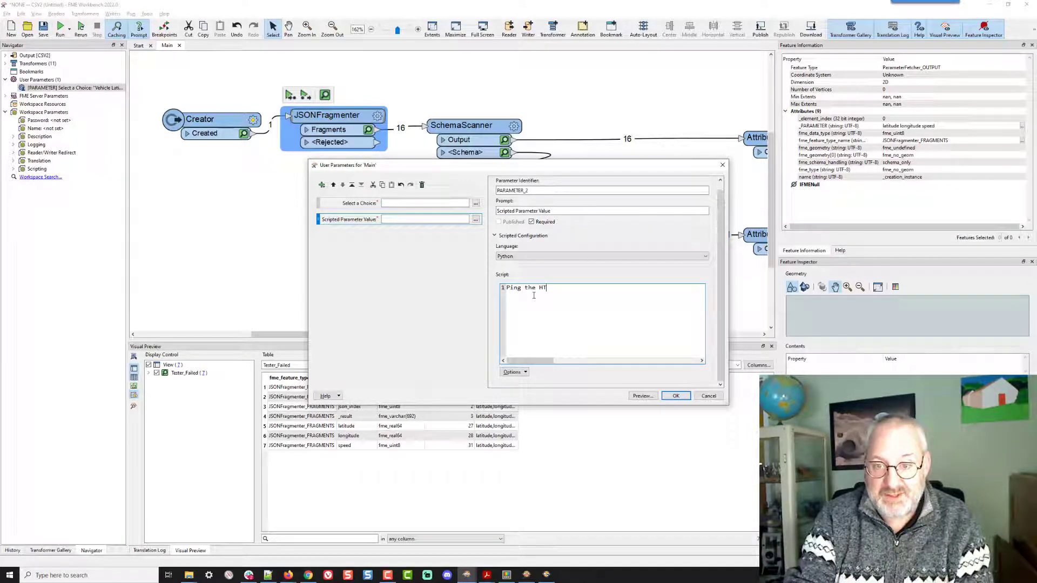
text(TP for a list of)
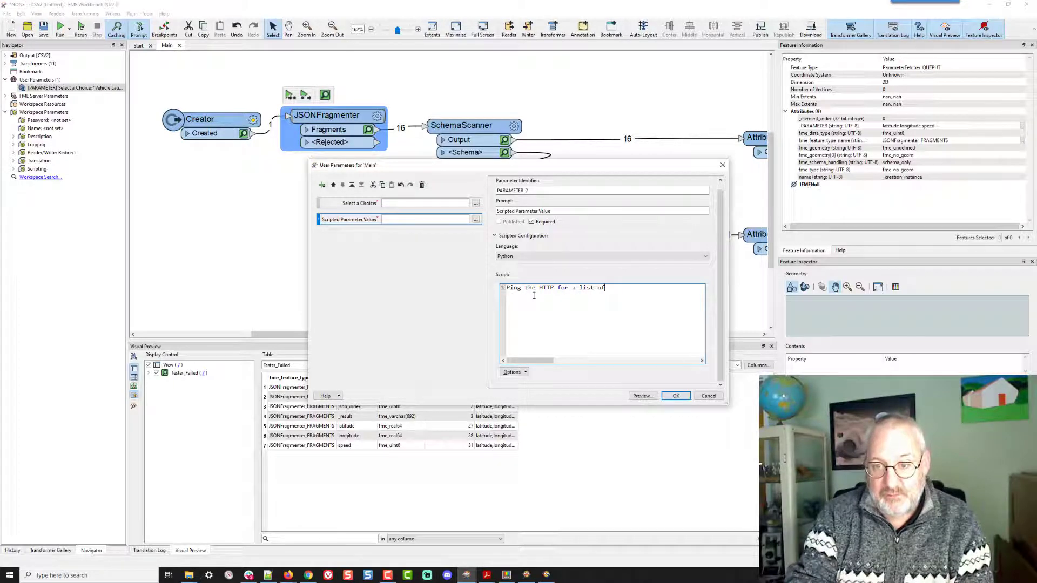
key(BackSpace)
key(BackSpace)
key(BackSpace)
key(BackSpace)
key(BackSpace)
key(BackSpace)
key(BackSpace)
key(BackSpace)
text(JSON )
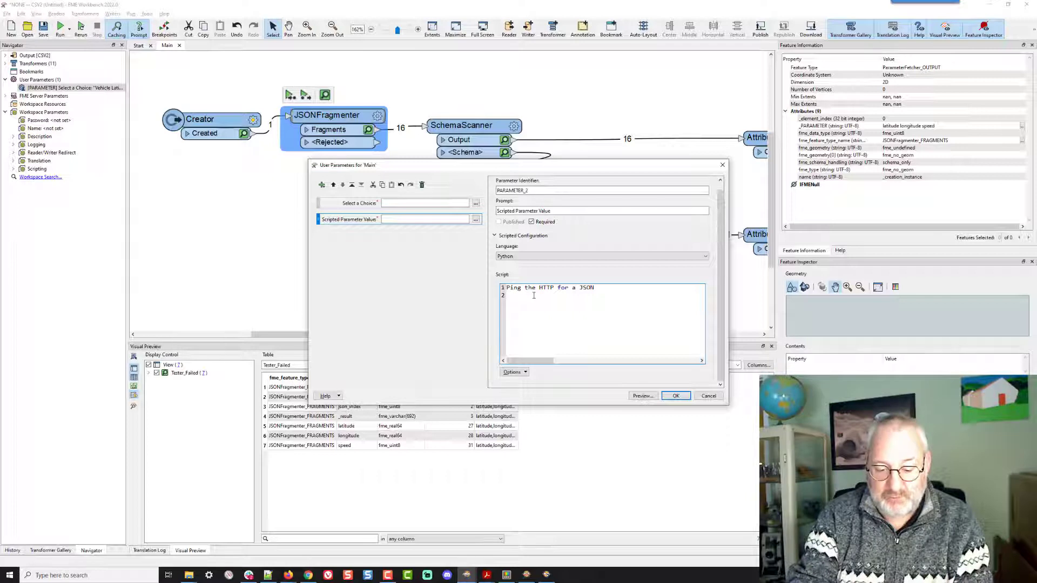
text(Get the JSON a)
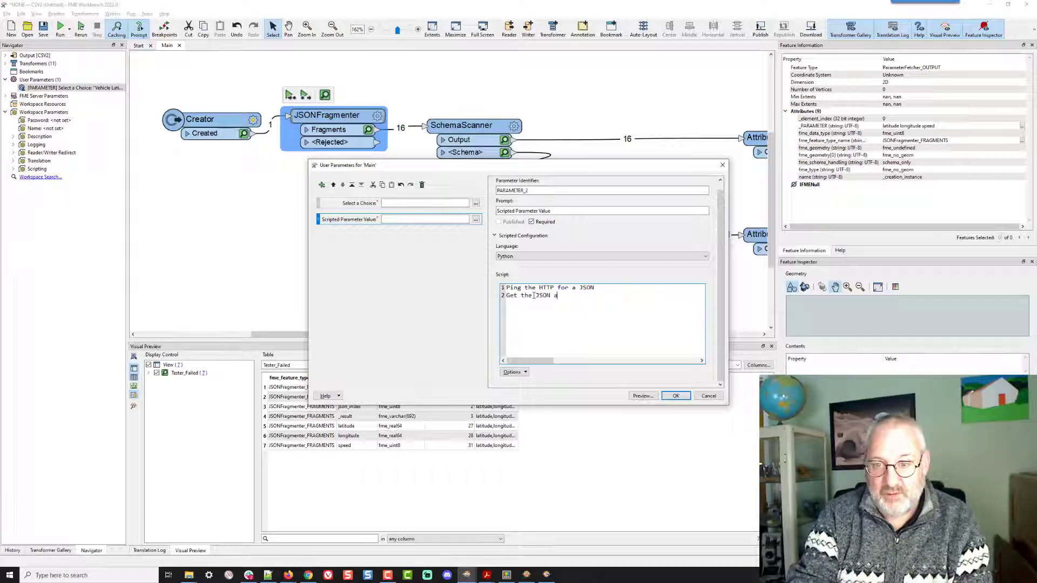
text(ttributes)
- Add script lines Get the JSON attributes and Turn that into a list
key(Return)
text(Tu)
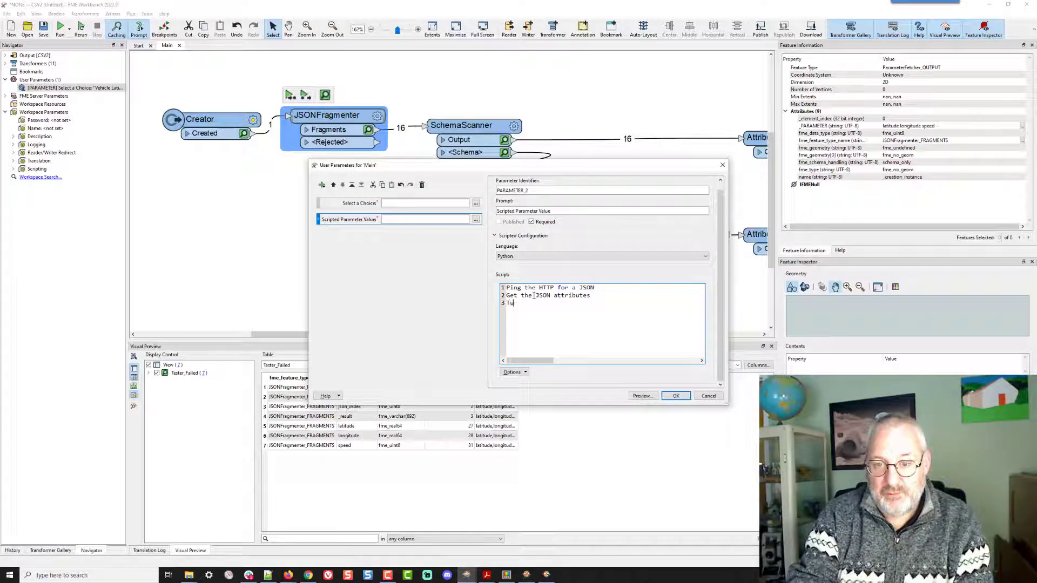
text(rn that int)
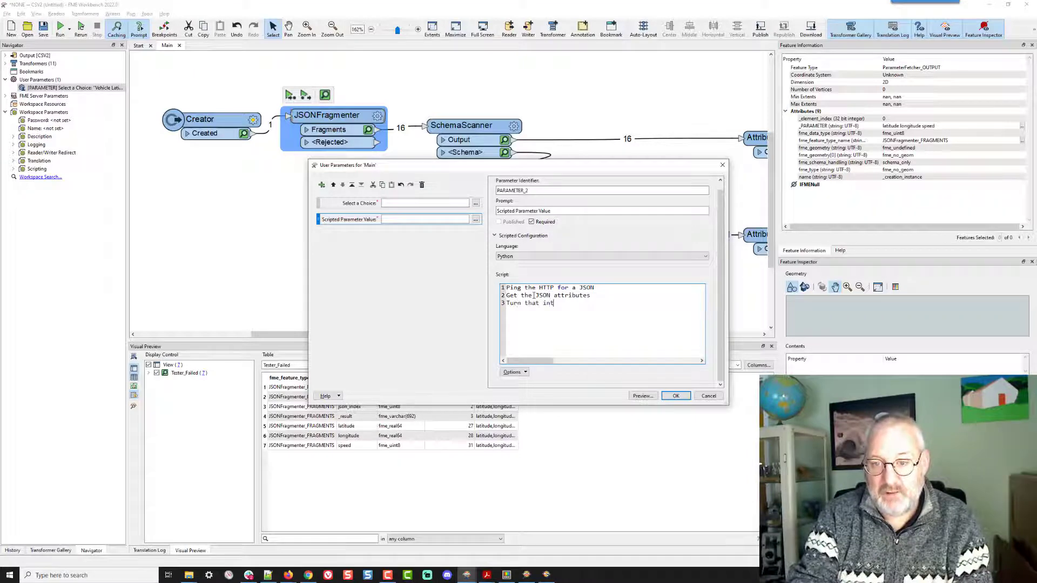
text(oa list)
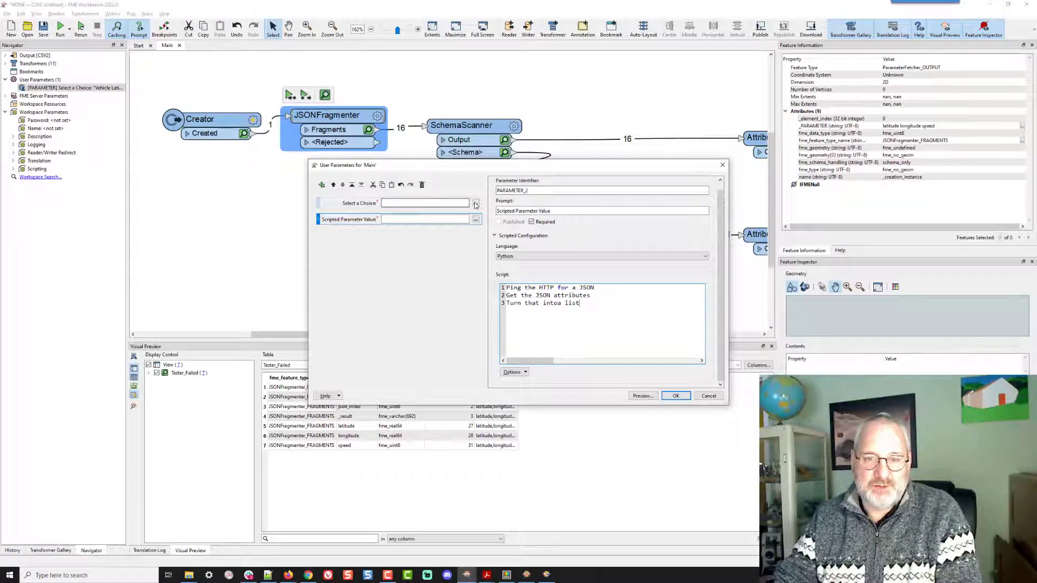
click(557, 303)
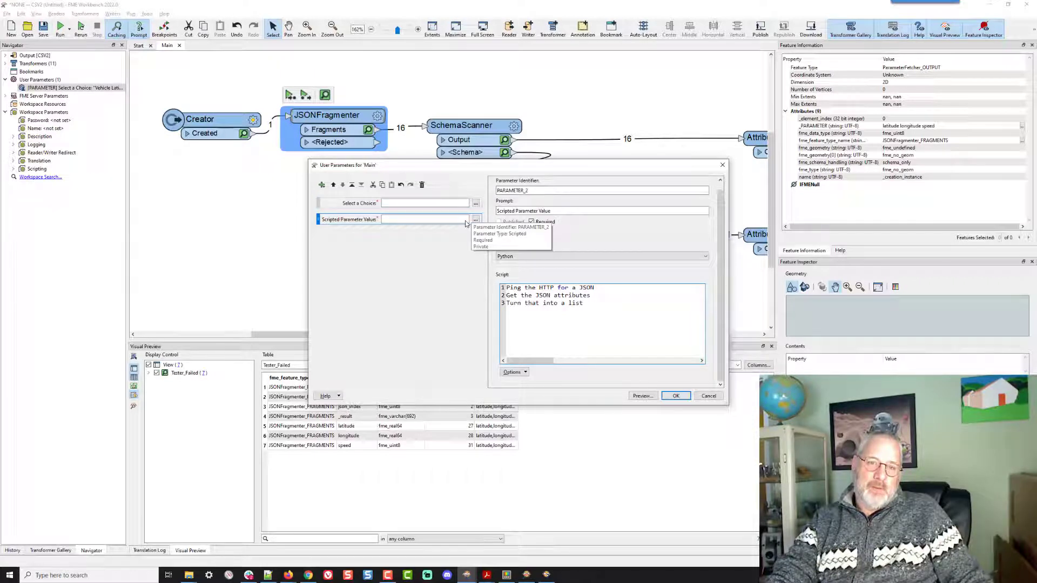
- Delete the scripted parameter and close the user parameter manager
click(422, 185)
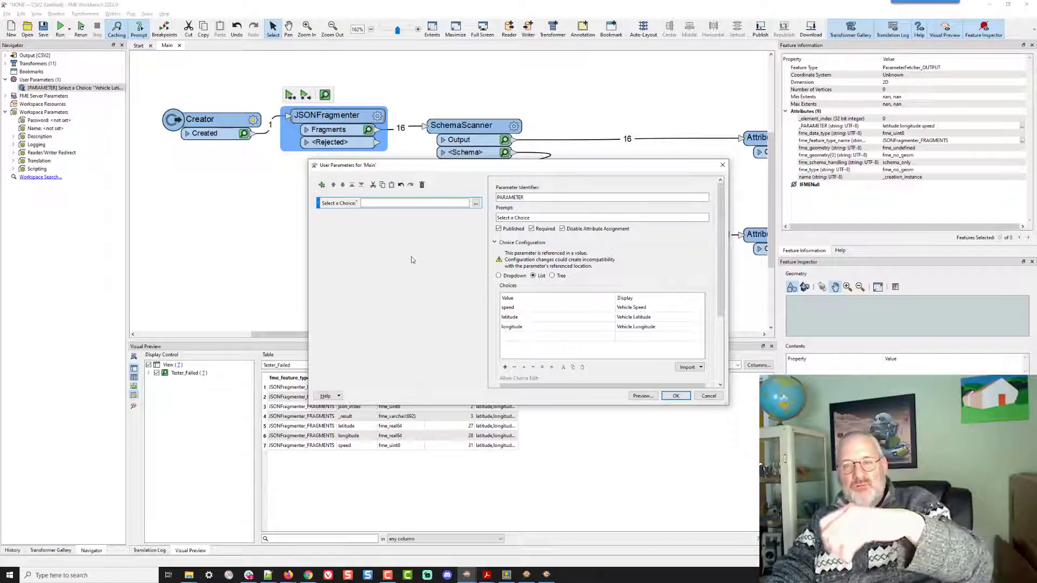
click(674, 397)
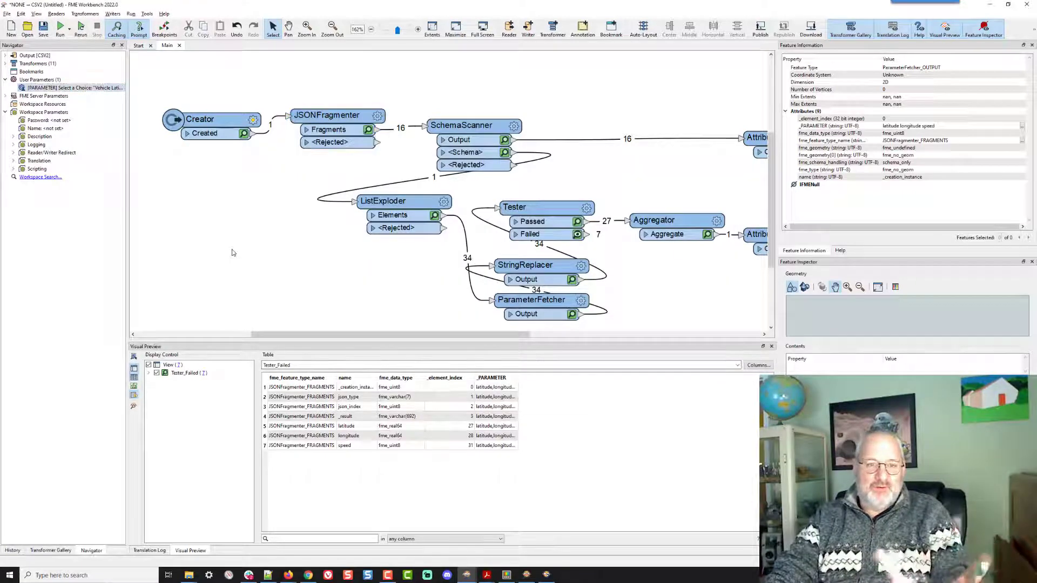
text(worksp)
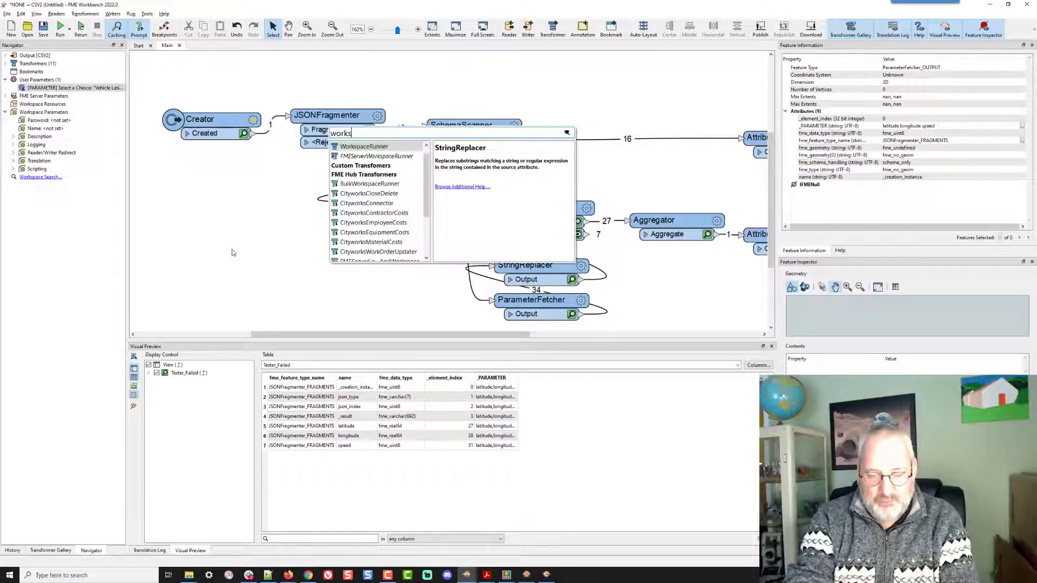
key(Down)
key(Down)
key(Down)
key(Down)
key(Down)
key(Down)
key(Down)
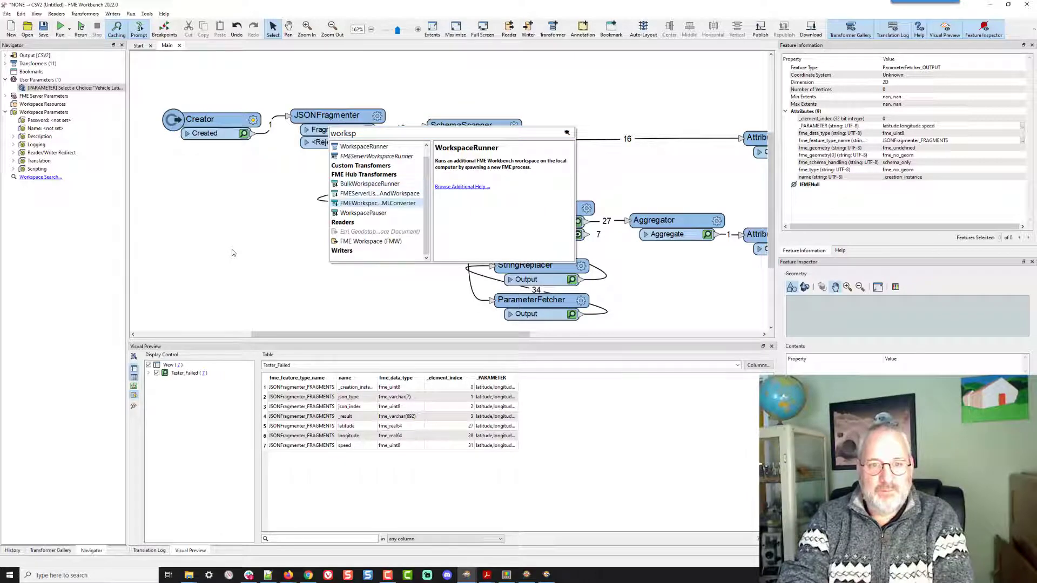
key(Escape)
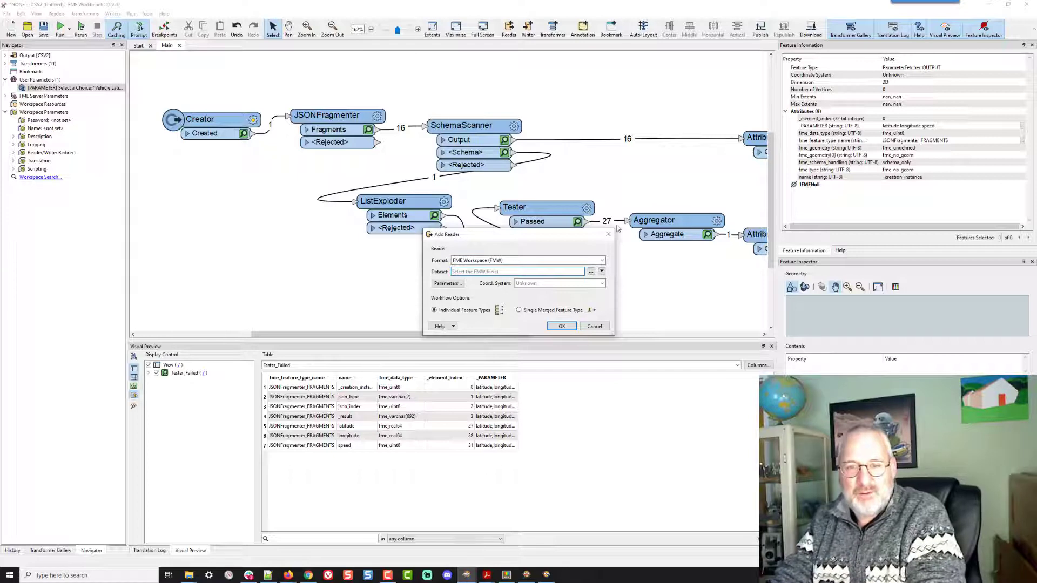
click(594, 326)
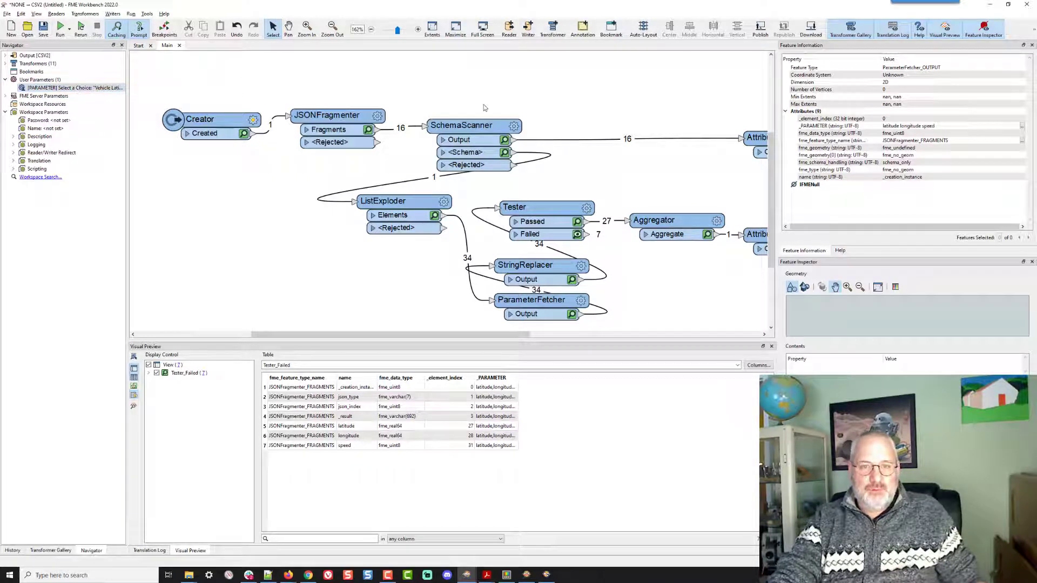
- Rerun the workspace with only Vehicle Latitude and Vehicle Longitude selected for the Select a Choice parameter
mouse_move(361, 117)
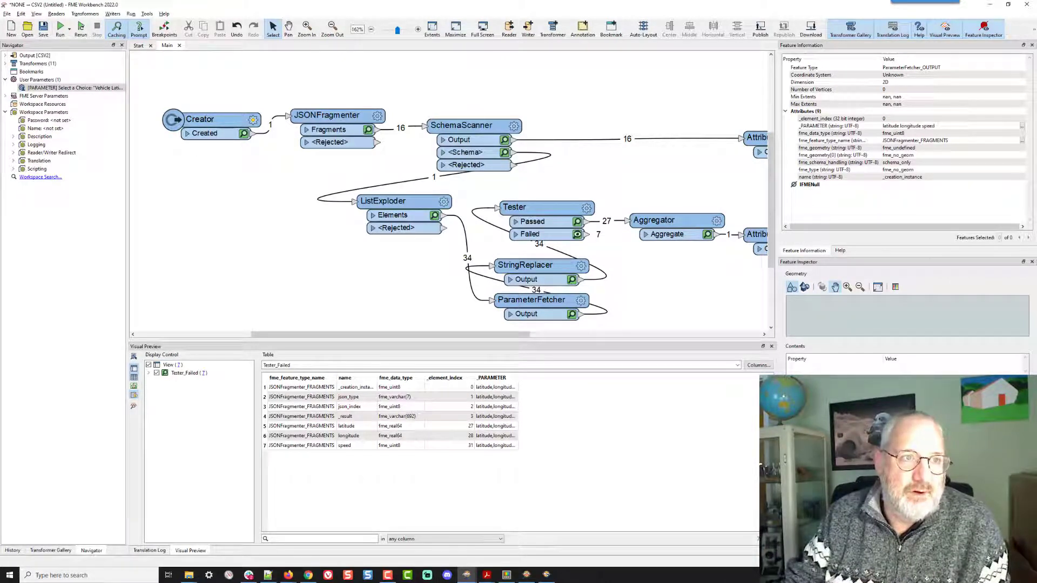
click(81, 27)
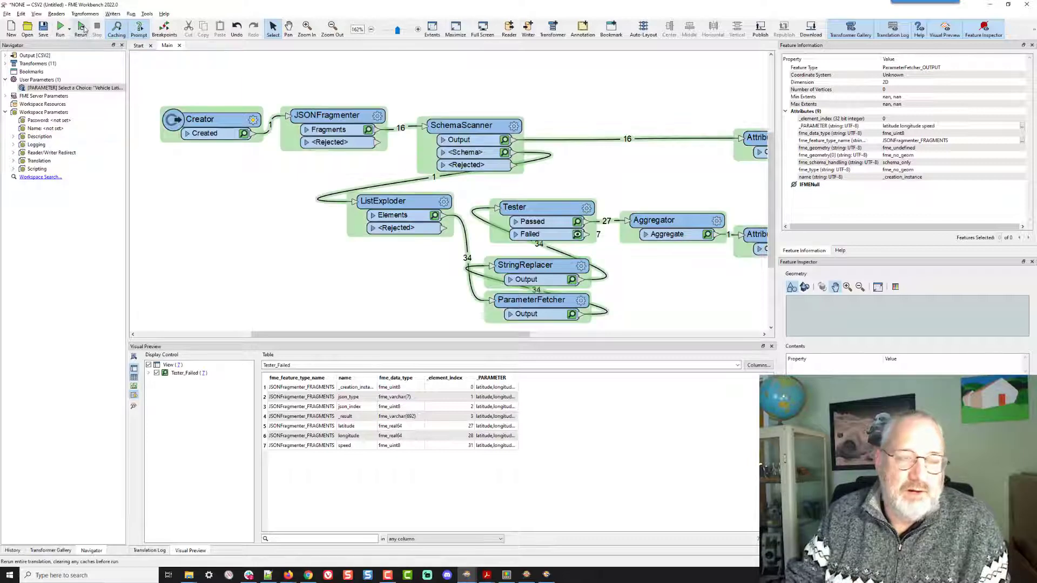
click(83, 27)
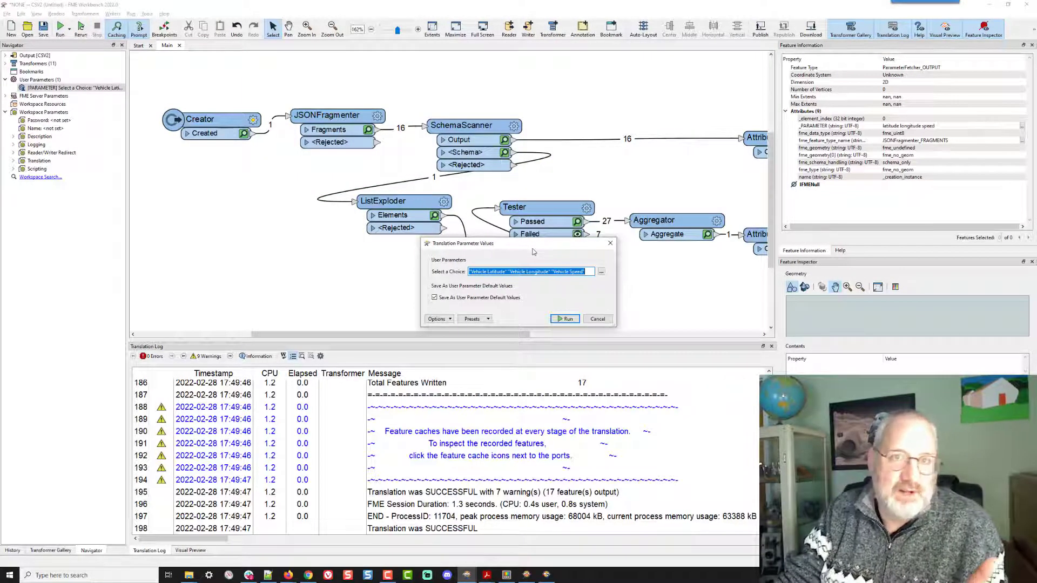
click(603, 273)
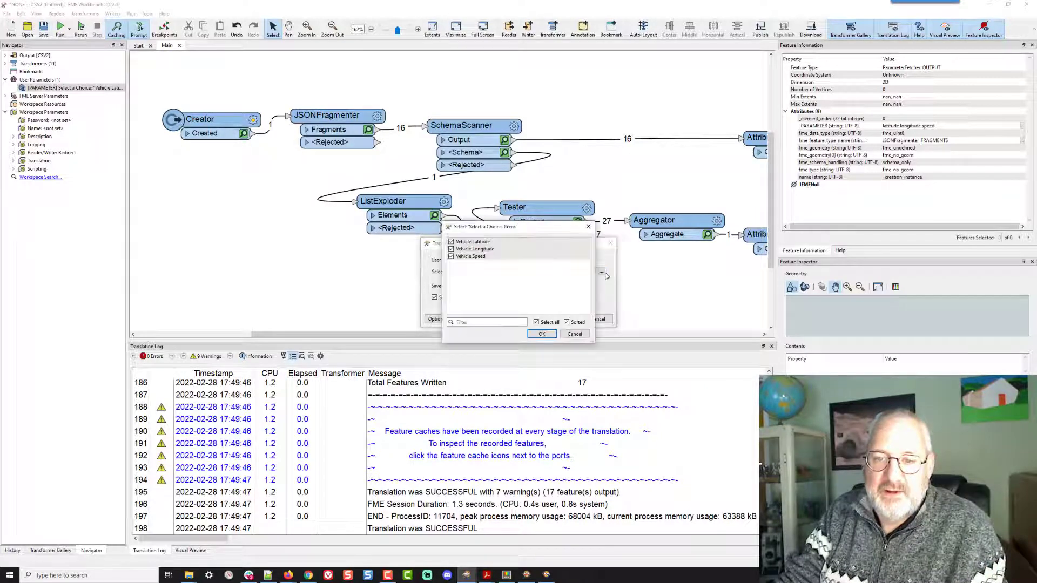
click(472, 242)
click(471, 249)
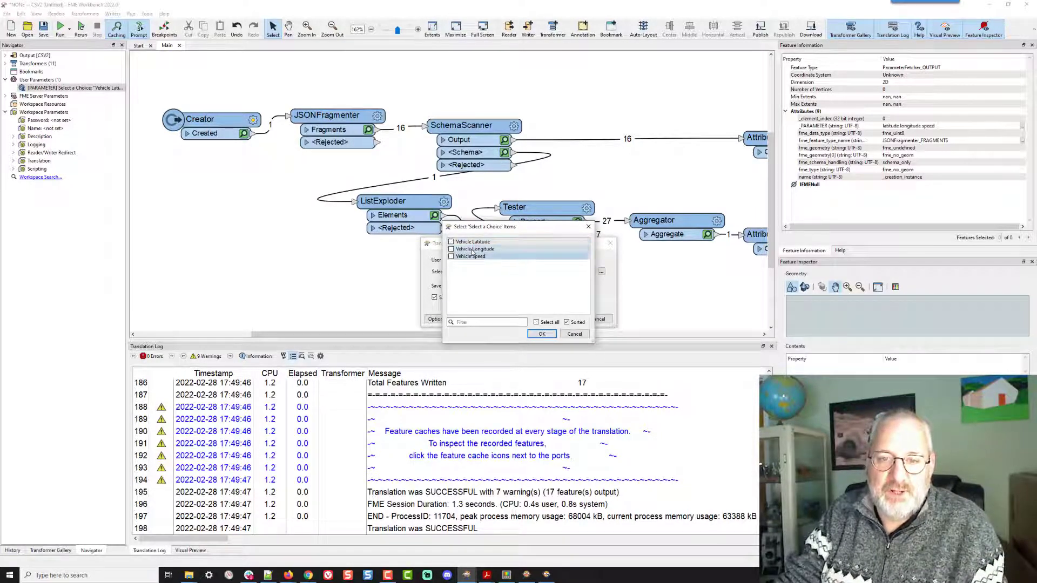
click(471, 242)
click(471, 248)
click(471, 256)
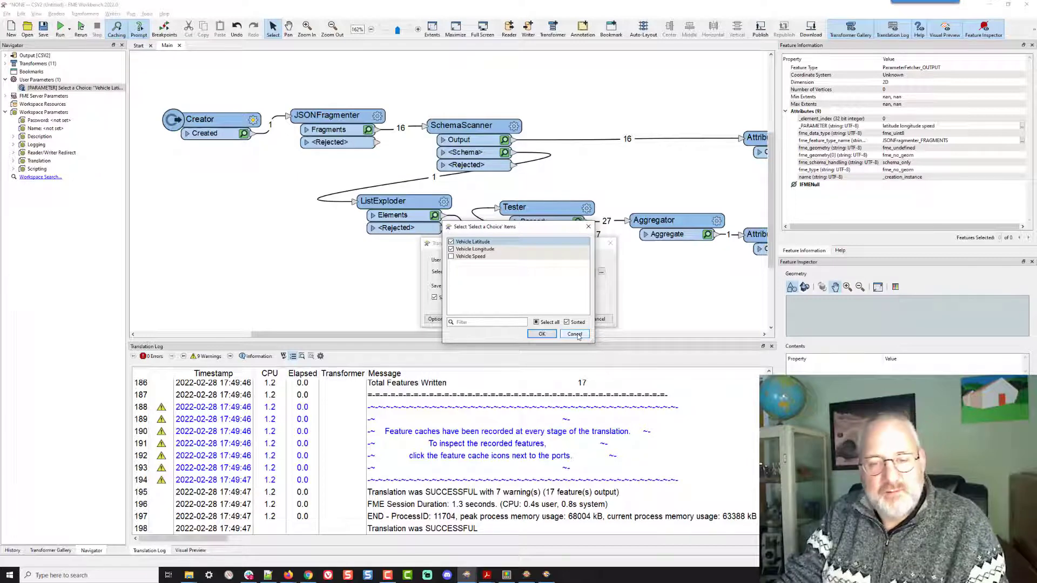
click(543, 333)
click(569, 320)
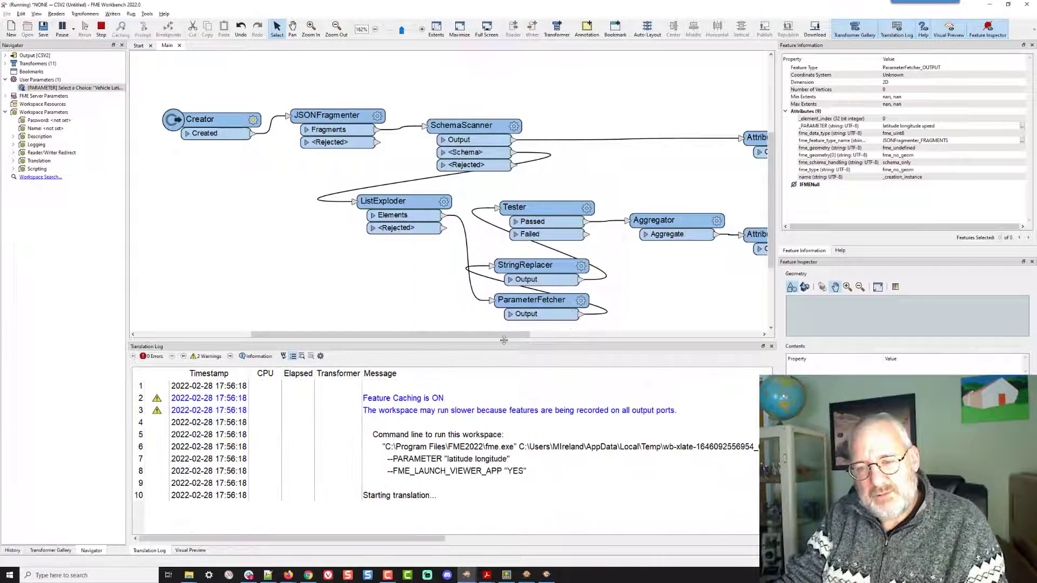
- Inspect the Tester's Failed output features and review its test clauses
drag(508, 336, 554, 341)
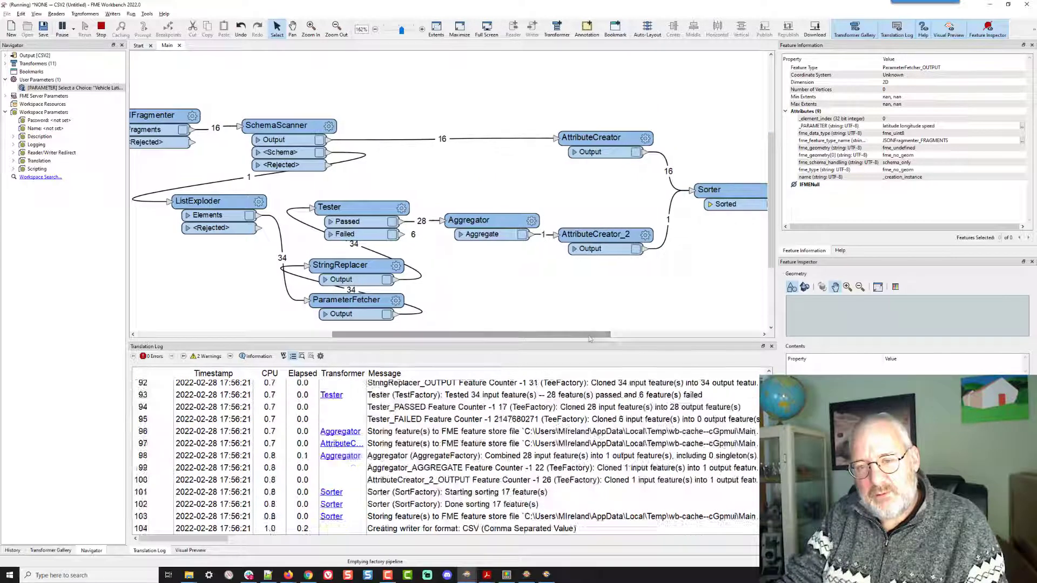
click(391, 235)
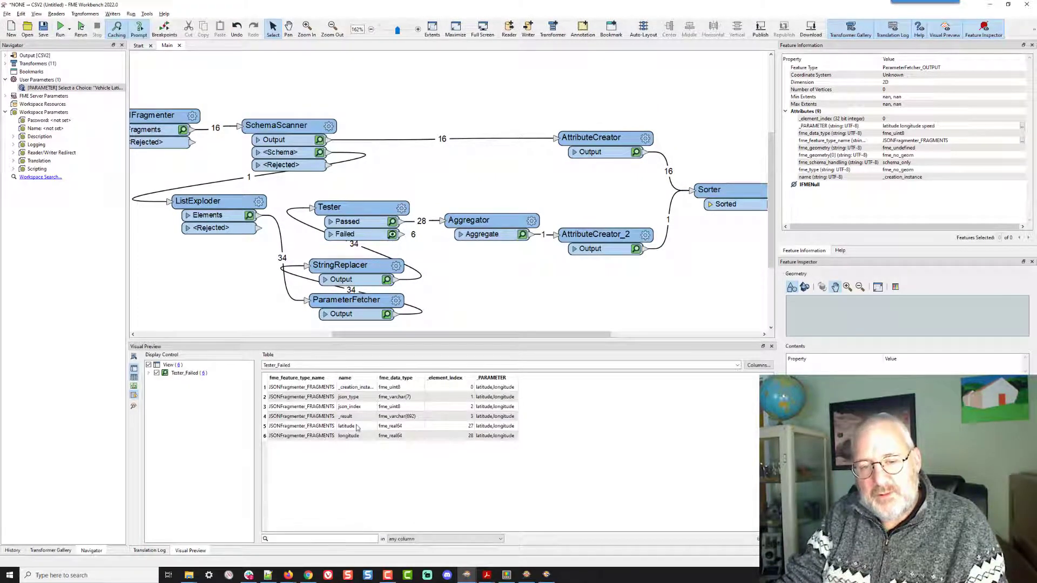
click(401, 208)
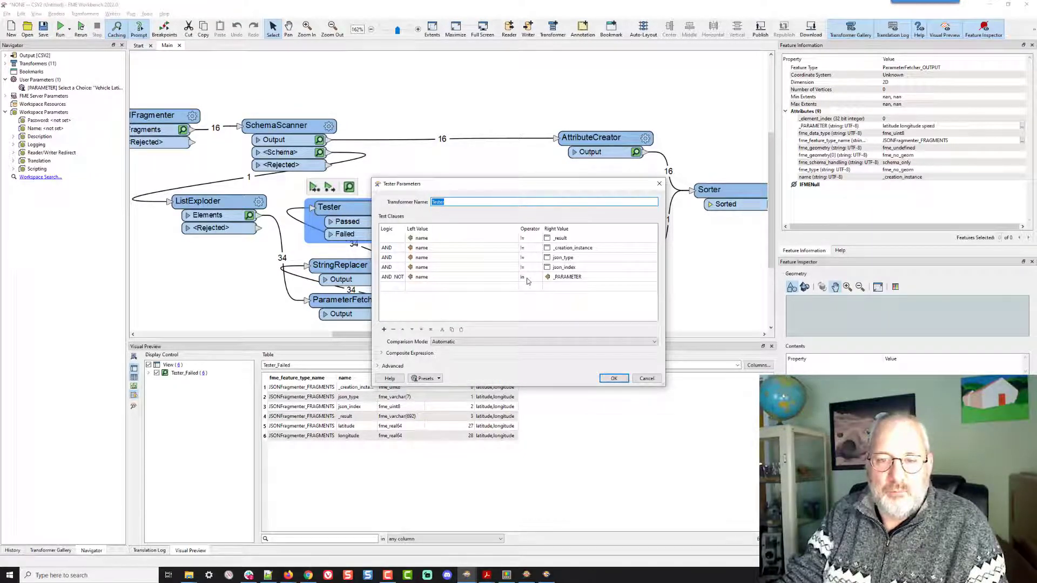
click(615, 380)
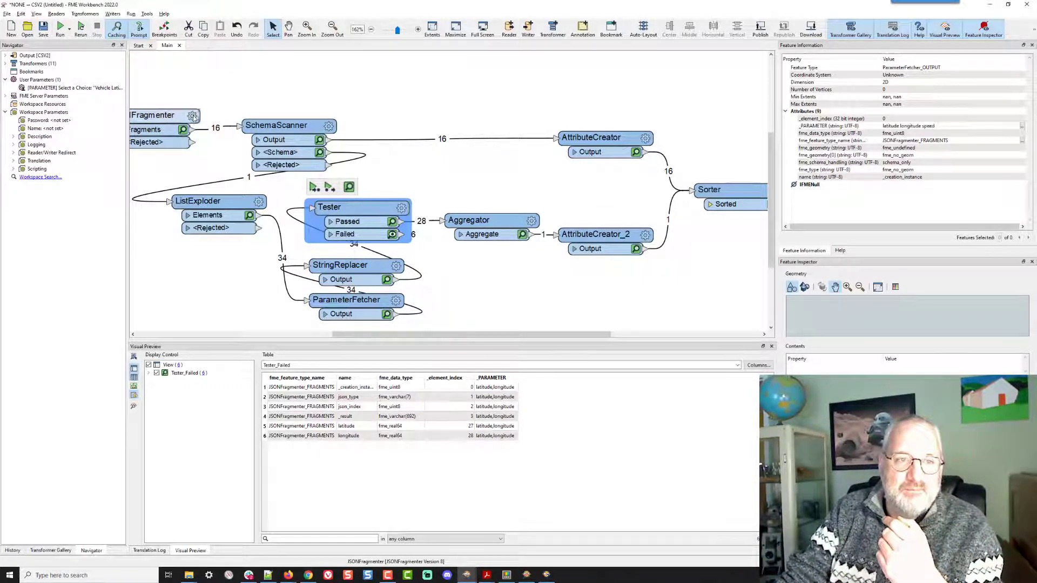
- Examine the user parameter options for the JSONFragmenter's Attributes to Expose setting without applying changes
double_click(172, 125)
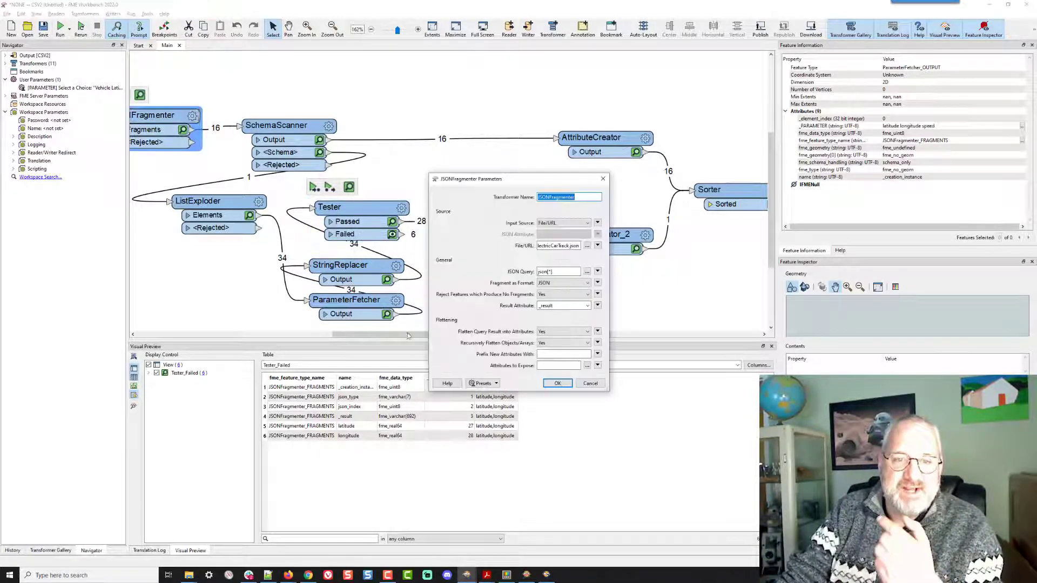
click(597, 365)
mouse_move(624, 390)
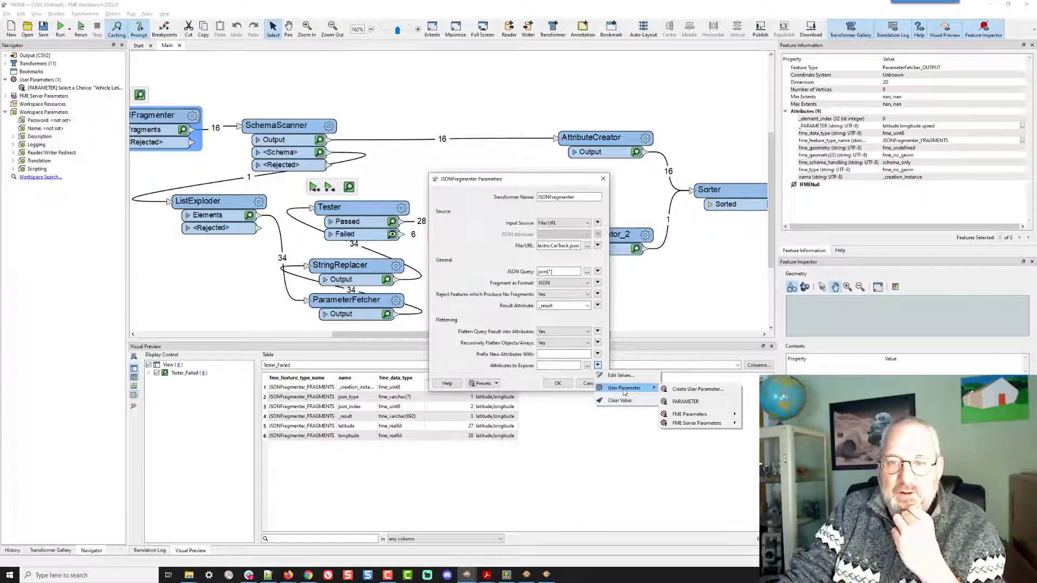
click(535, 383)
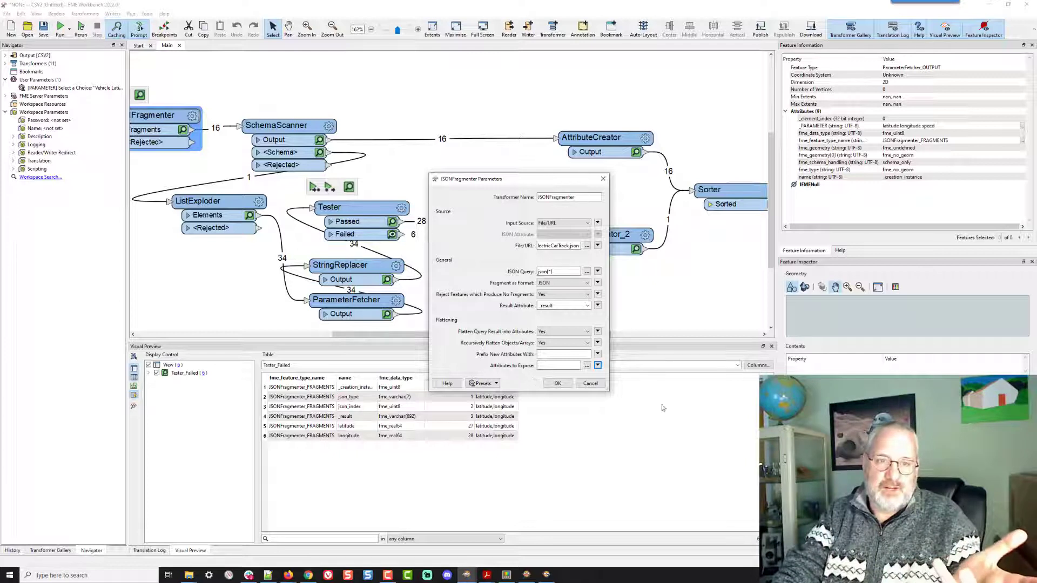
click(590, 384)
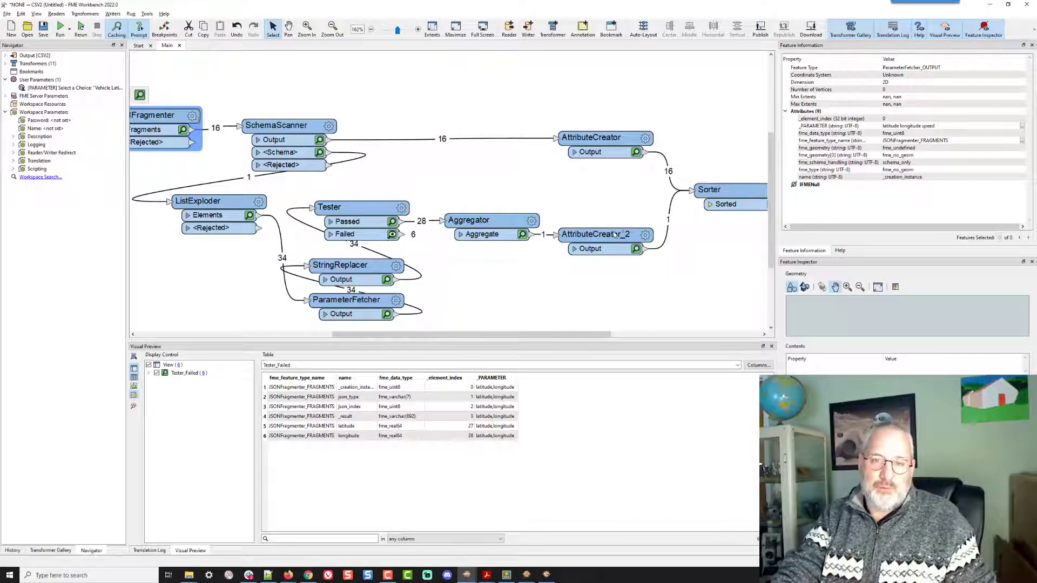
mouse_move(614, 237)
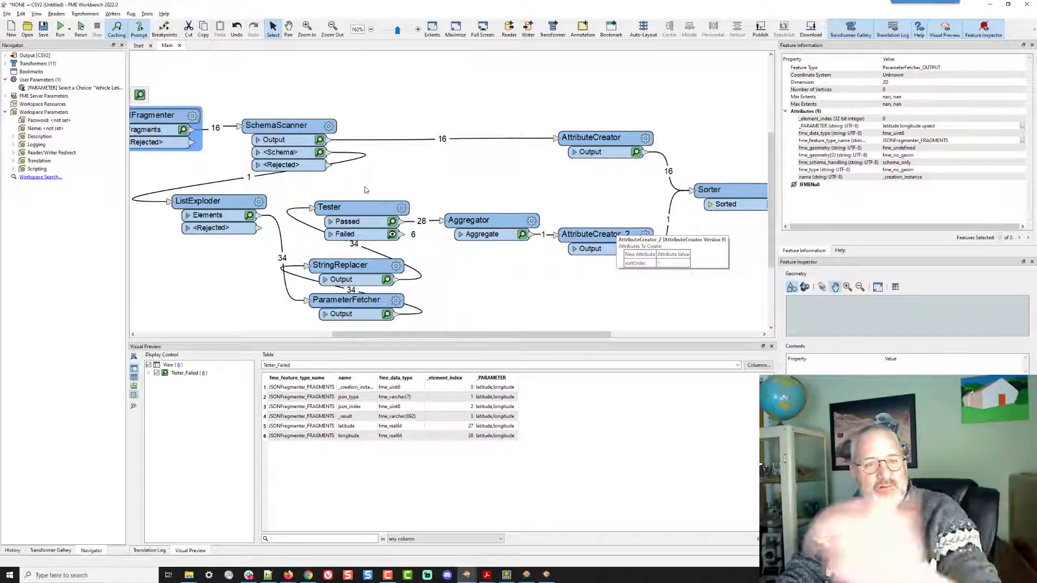
click(359, 207)
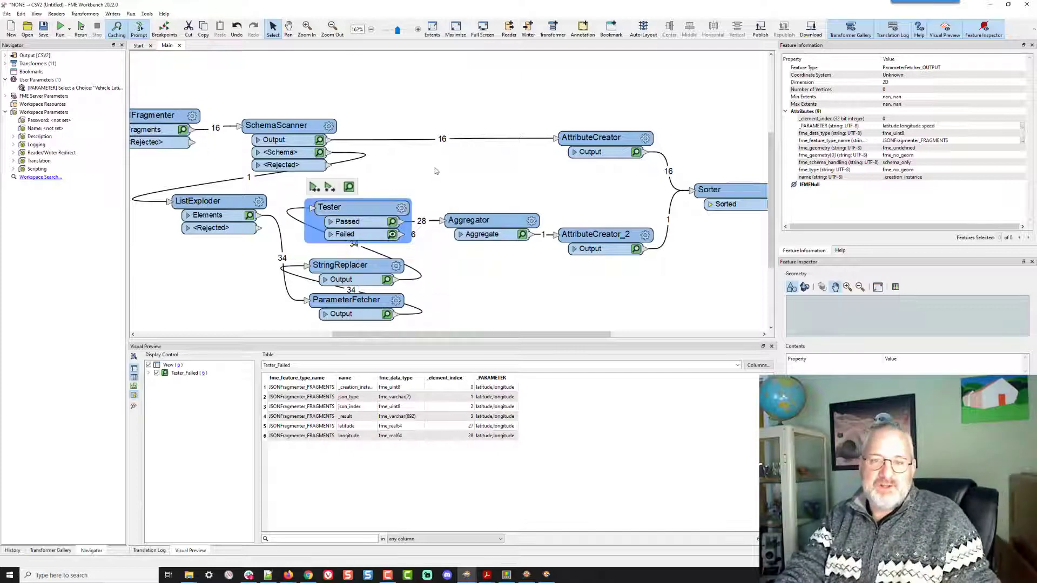